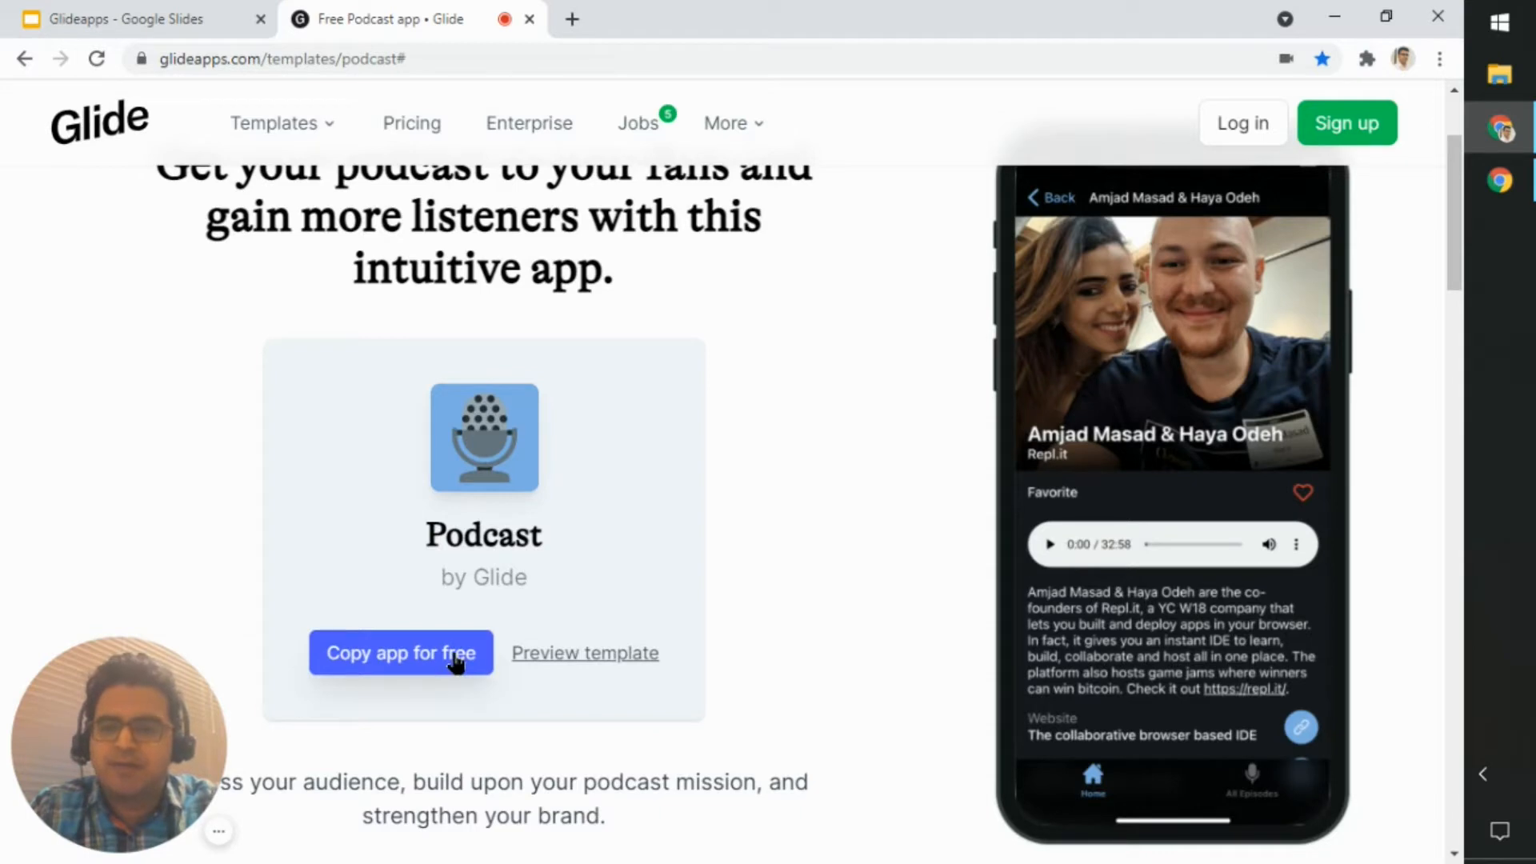
Copy the free Podcast template app into an editable project
left_click(456, 663)
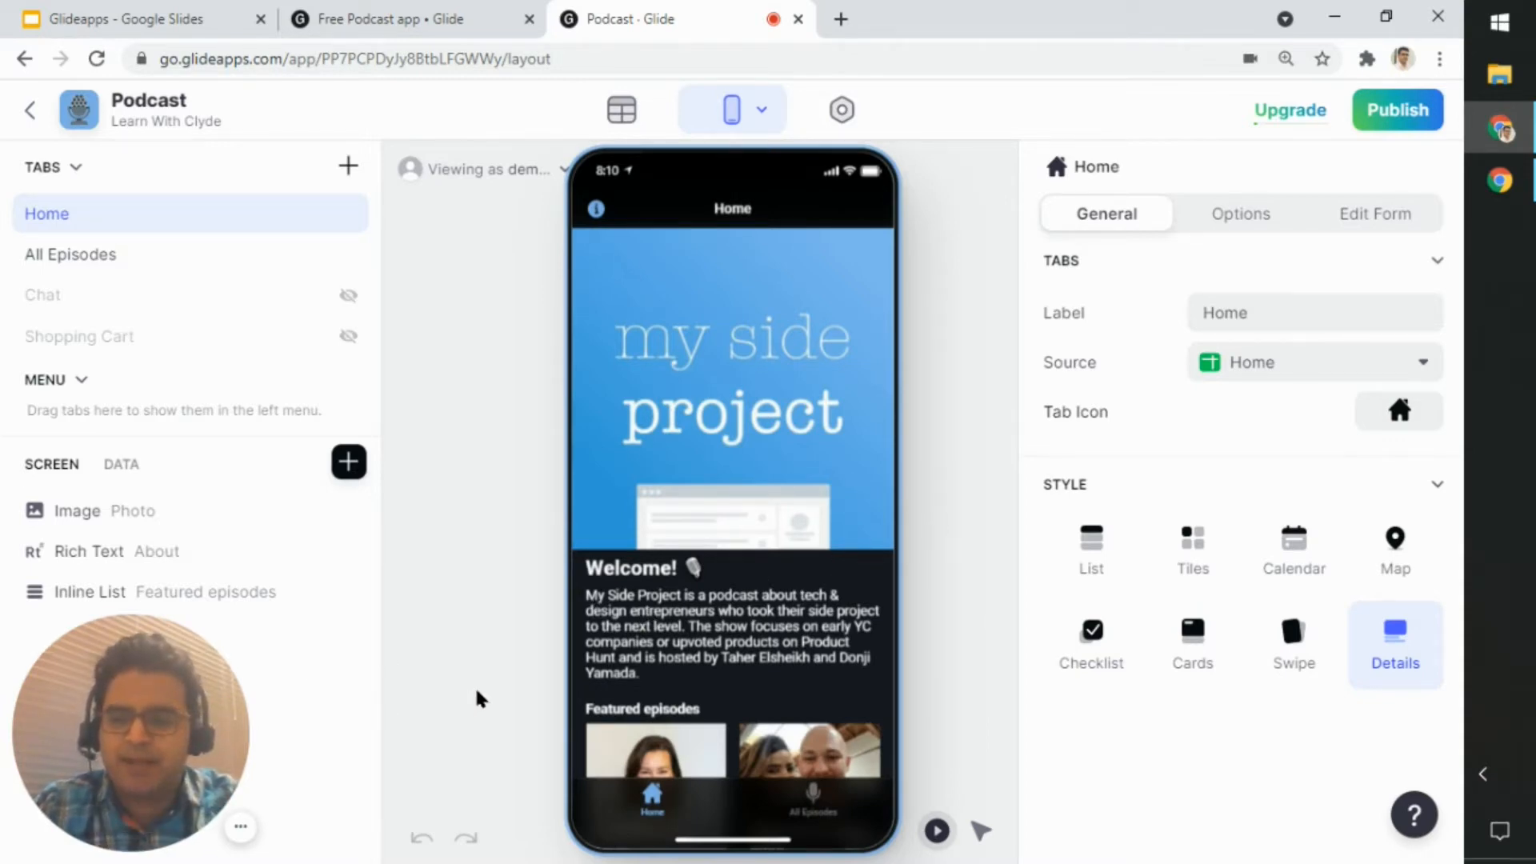
left_click_drag(280, 720, 499, 730)
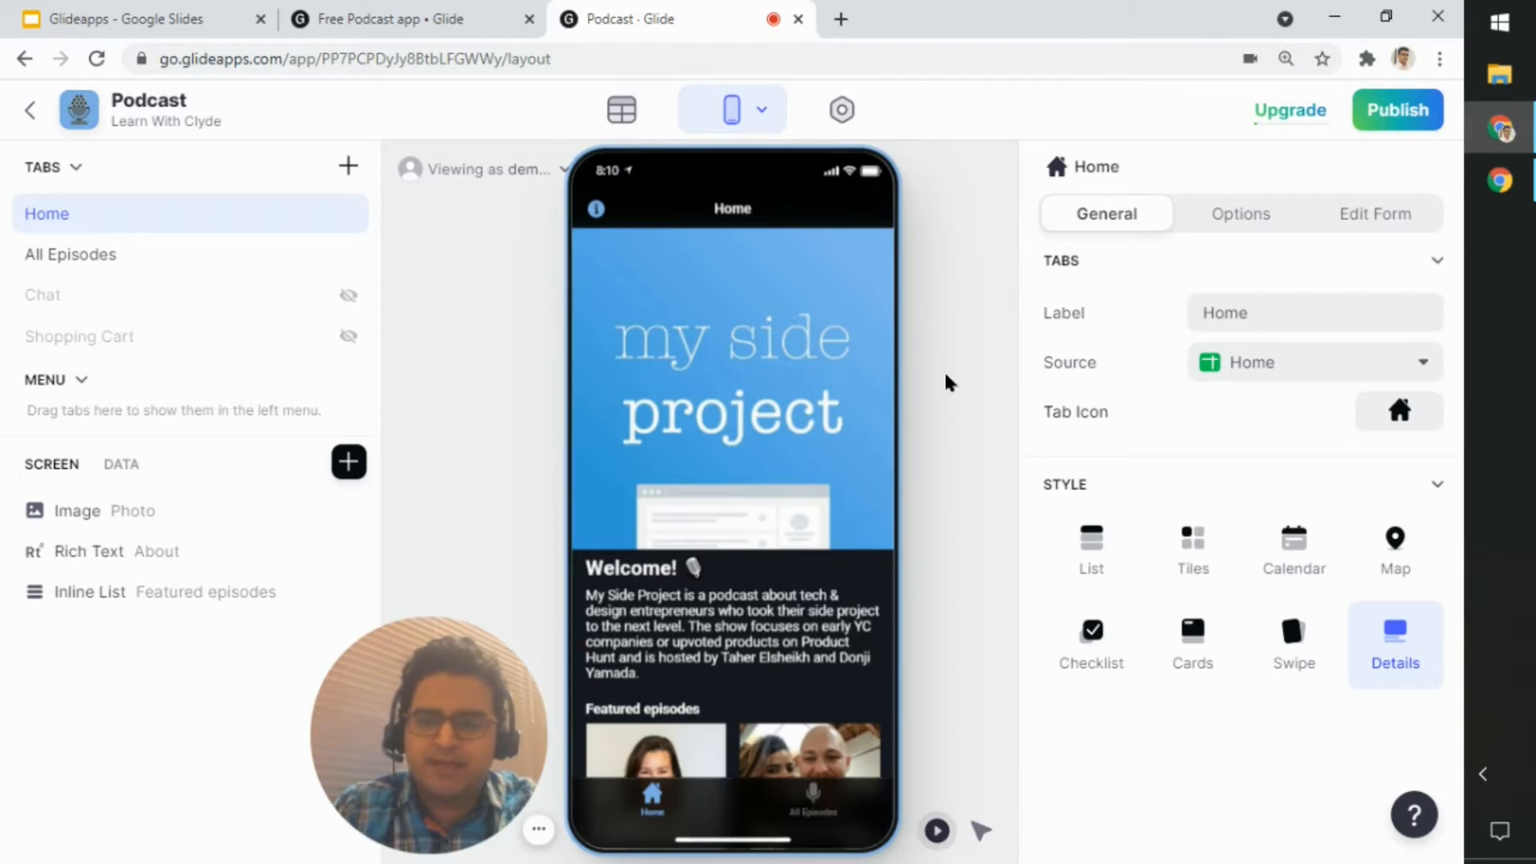
Review the app preview's home screen, open the featured Faros episode, and play and pause its audio
scroll(861, 408, "down", 5)
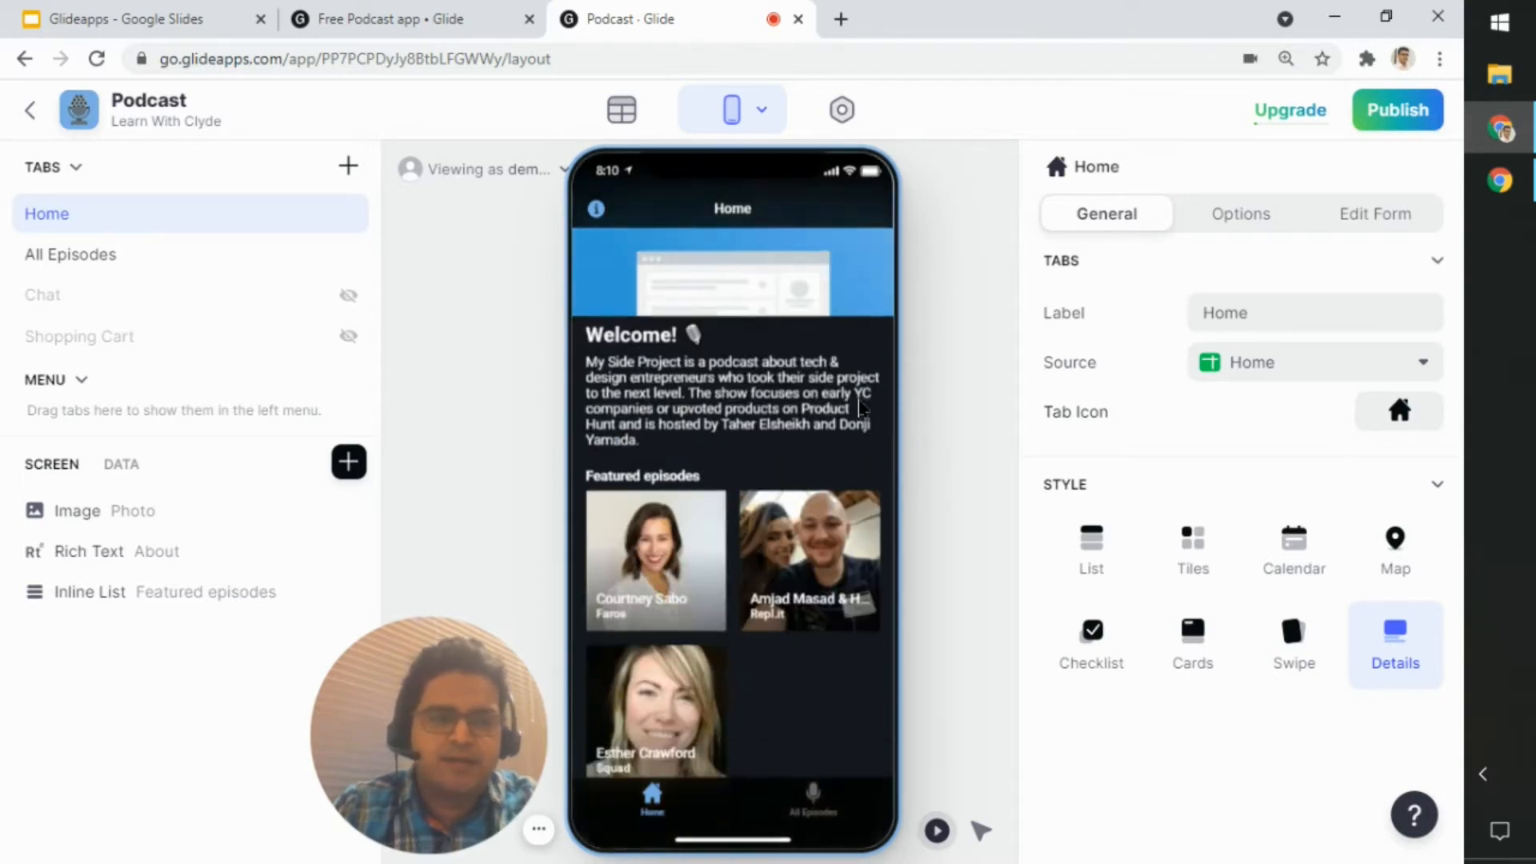
scroll(861, 408, "up", 5)
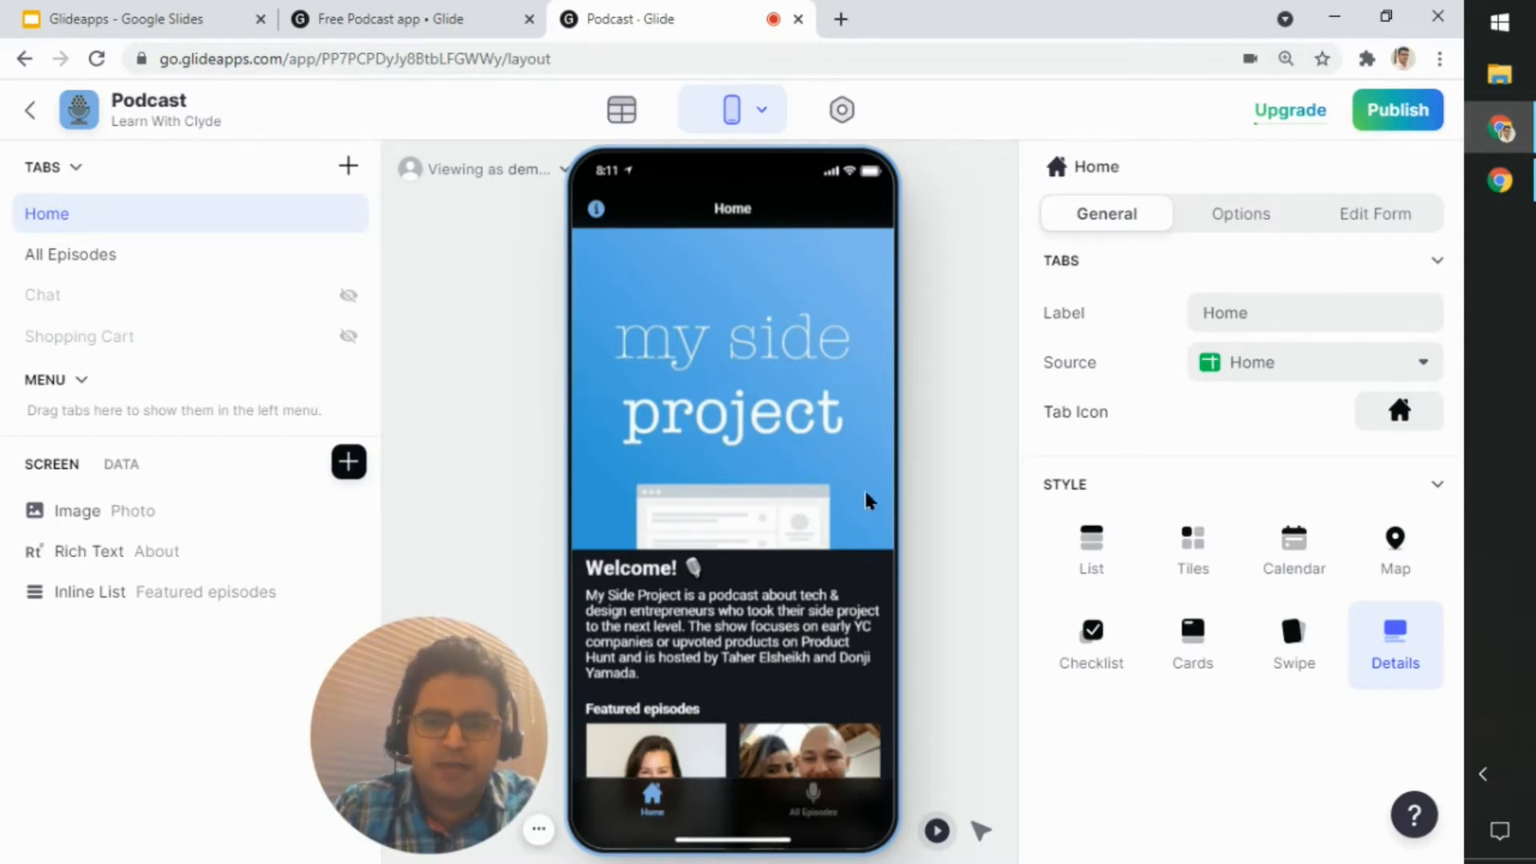
scroll(868, 496, "down", 3)
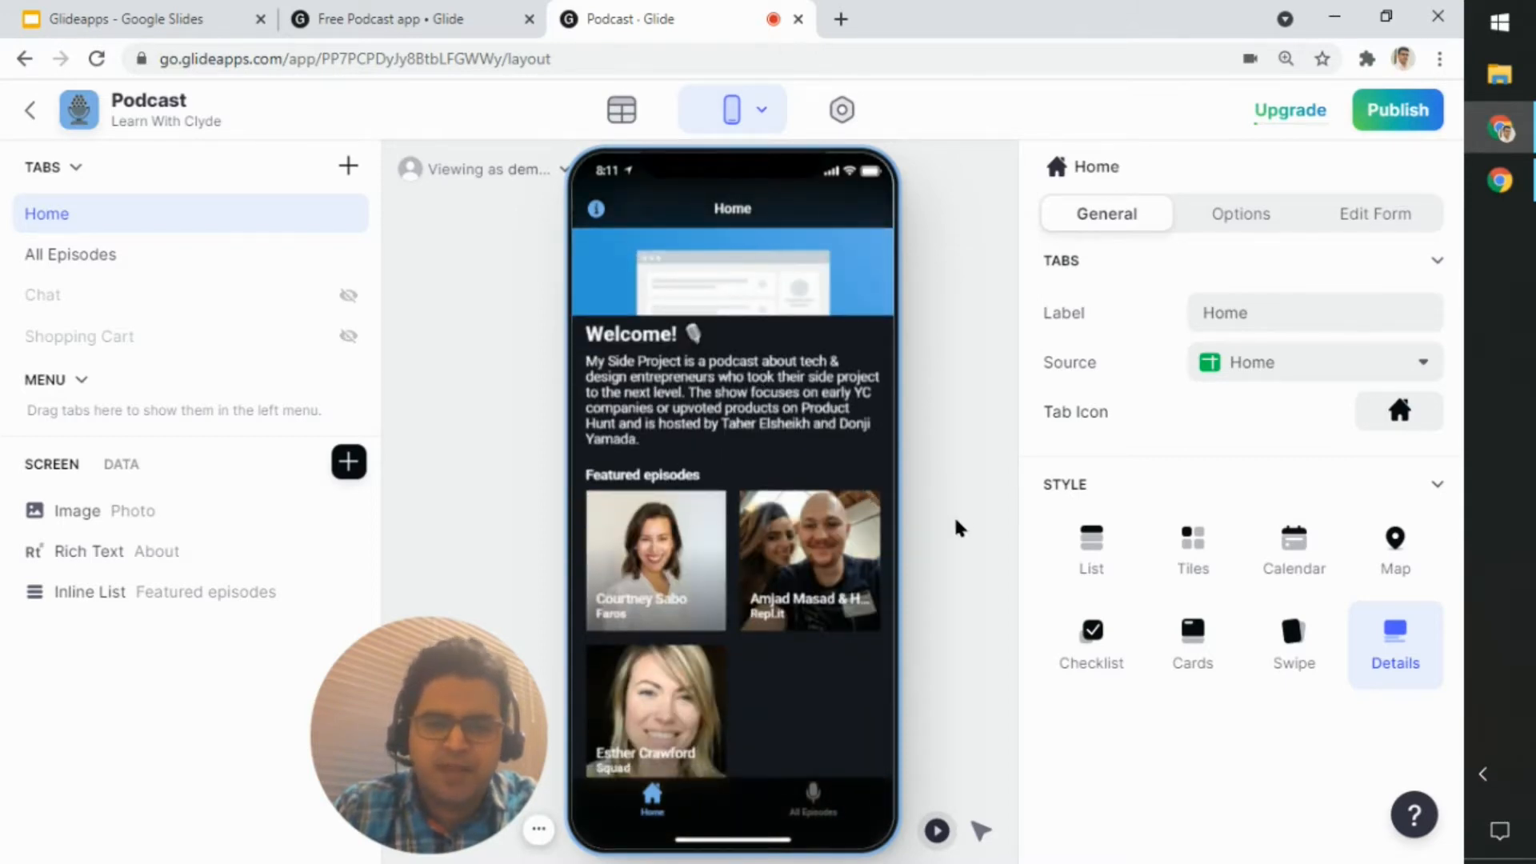
left_click(700, 552)
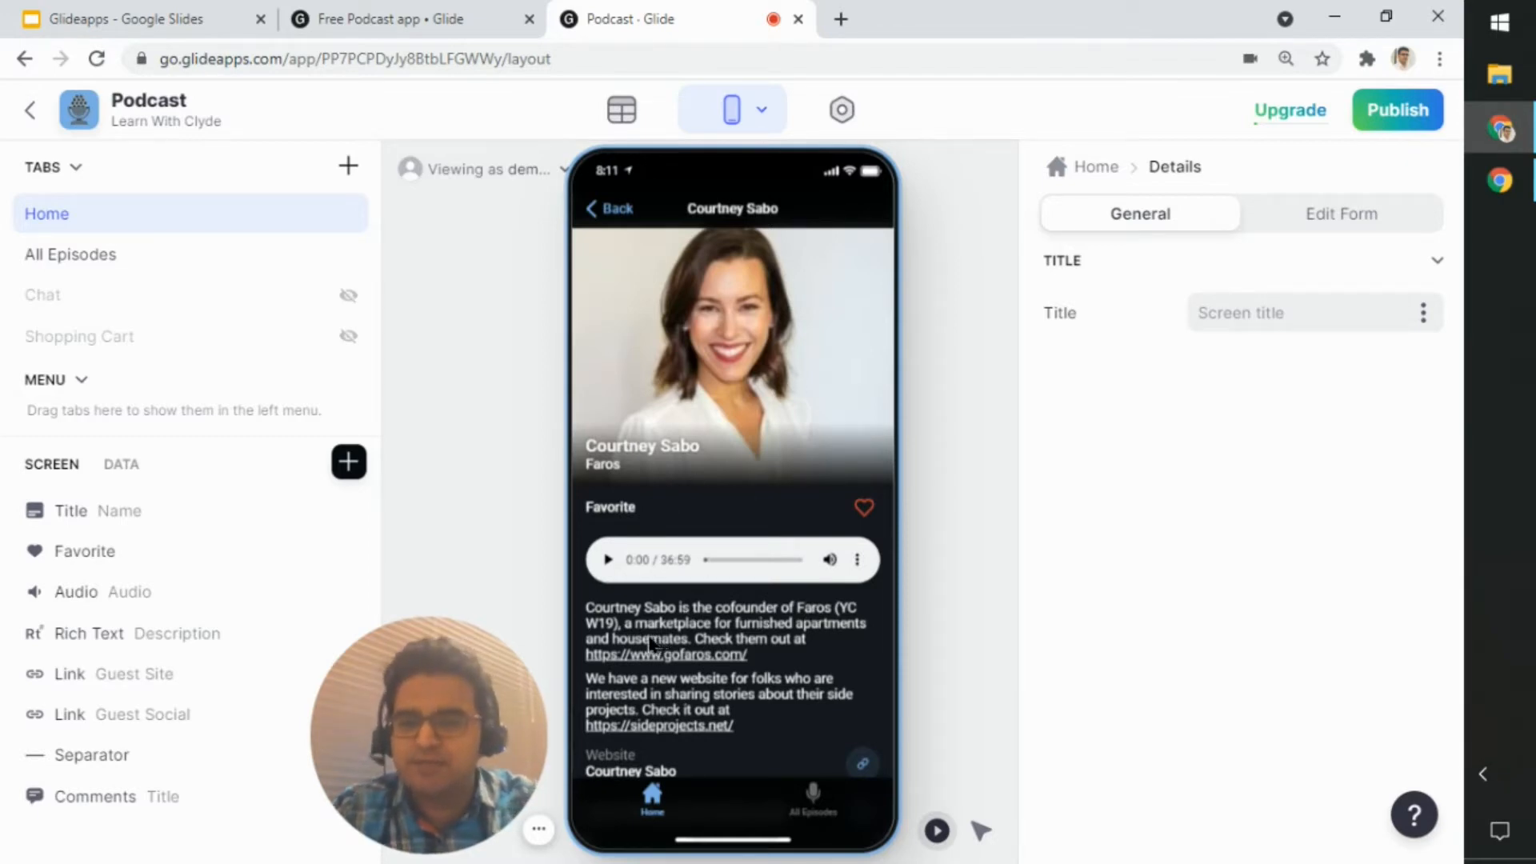
scroll(744, 590, "down", 2)
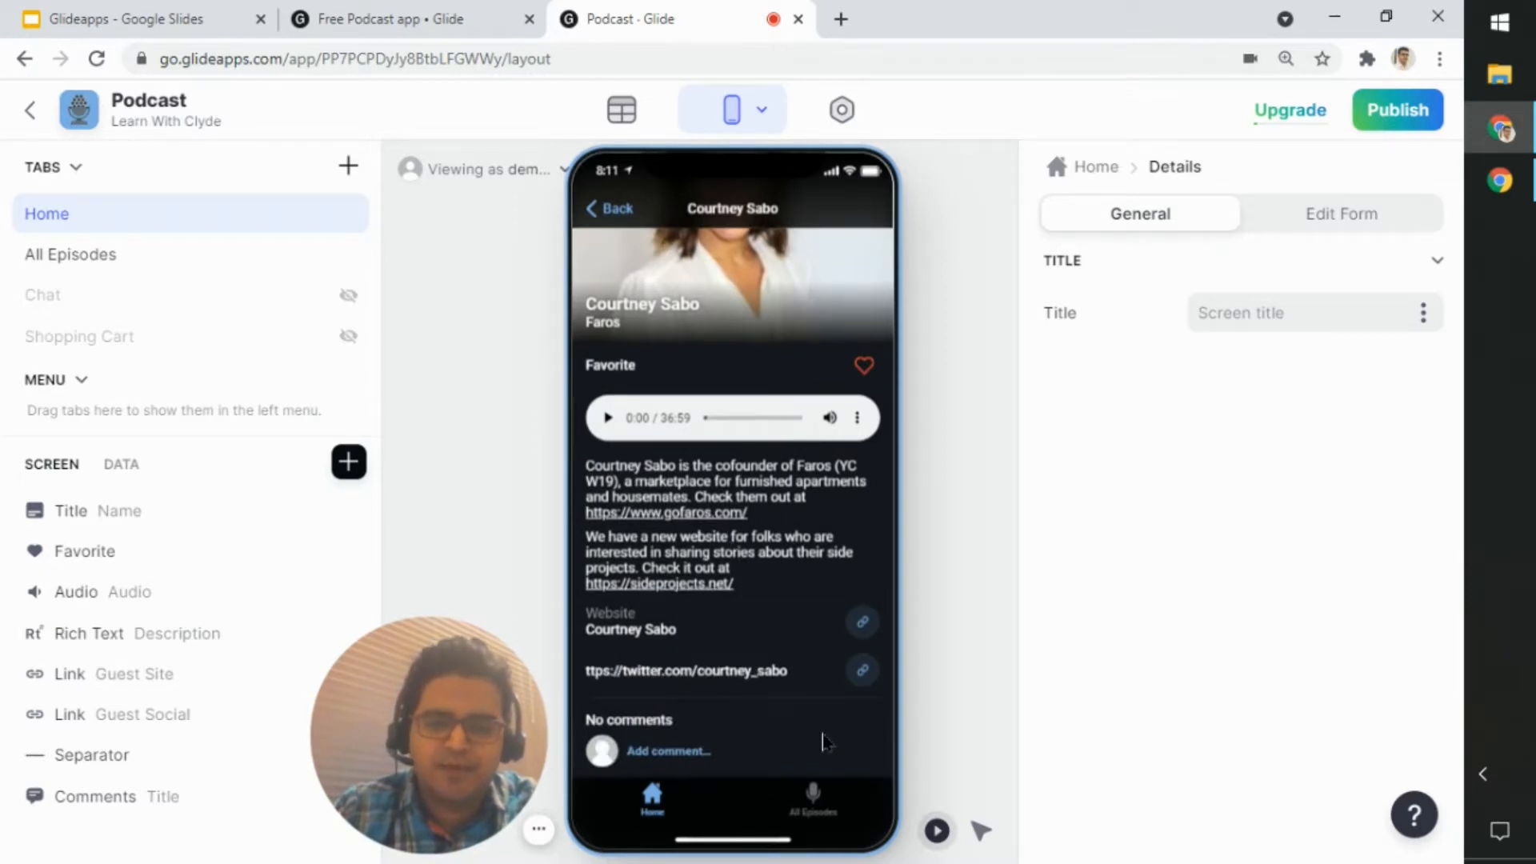
scroll(823, 738, "up", 2)
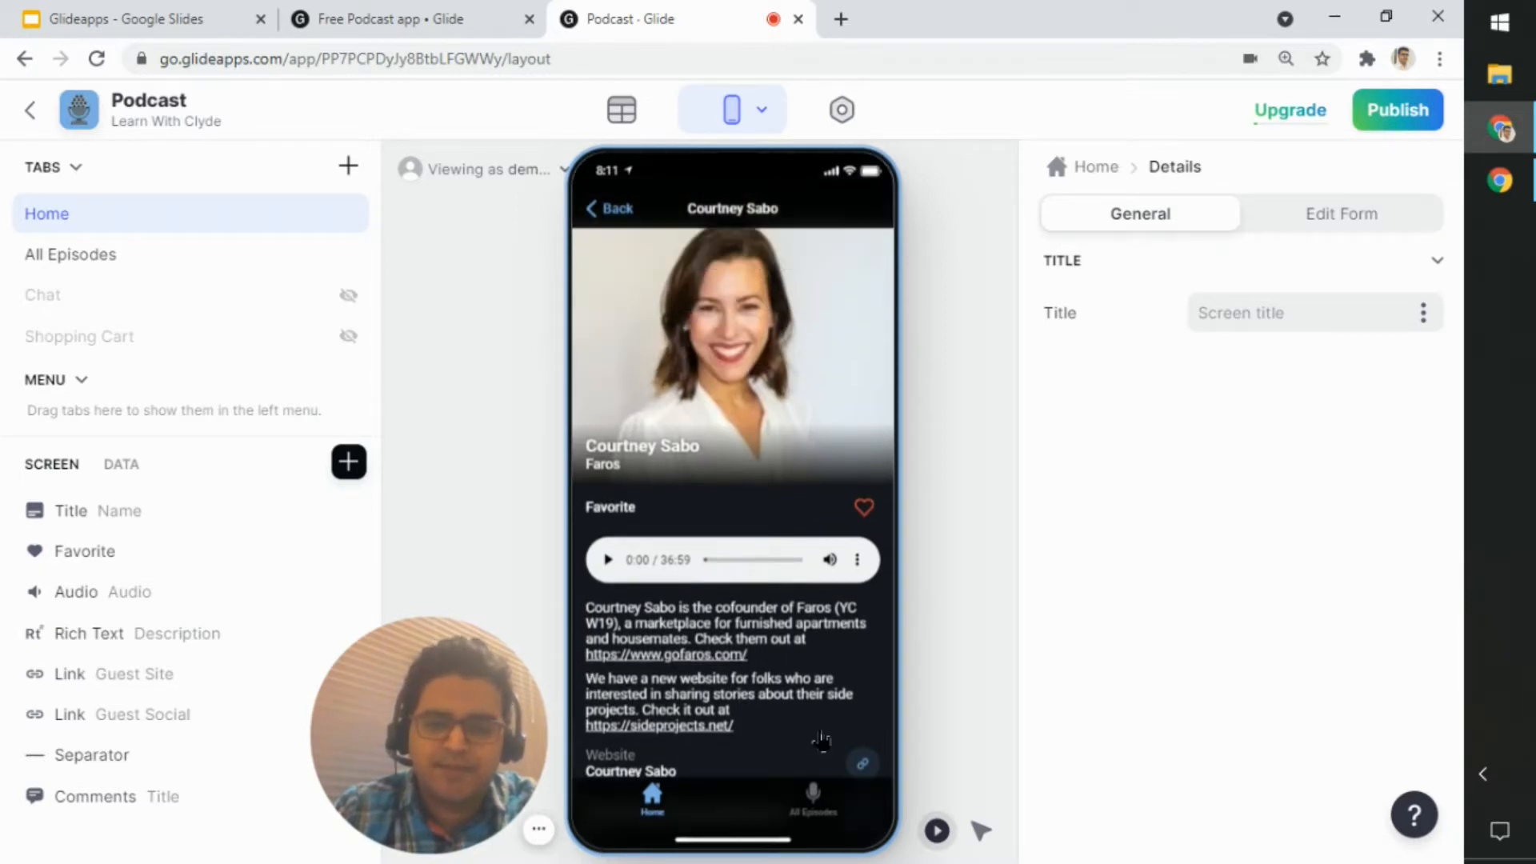
left_click(608, 560)
left_click(611, 562)
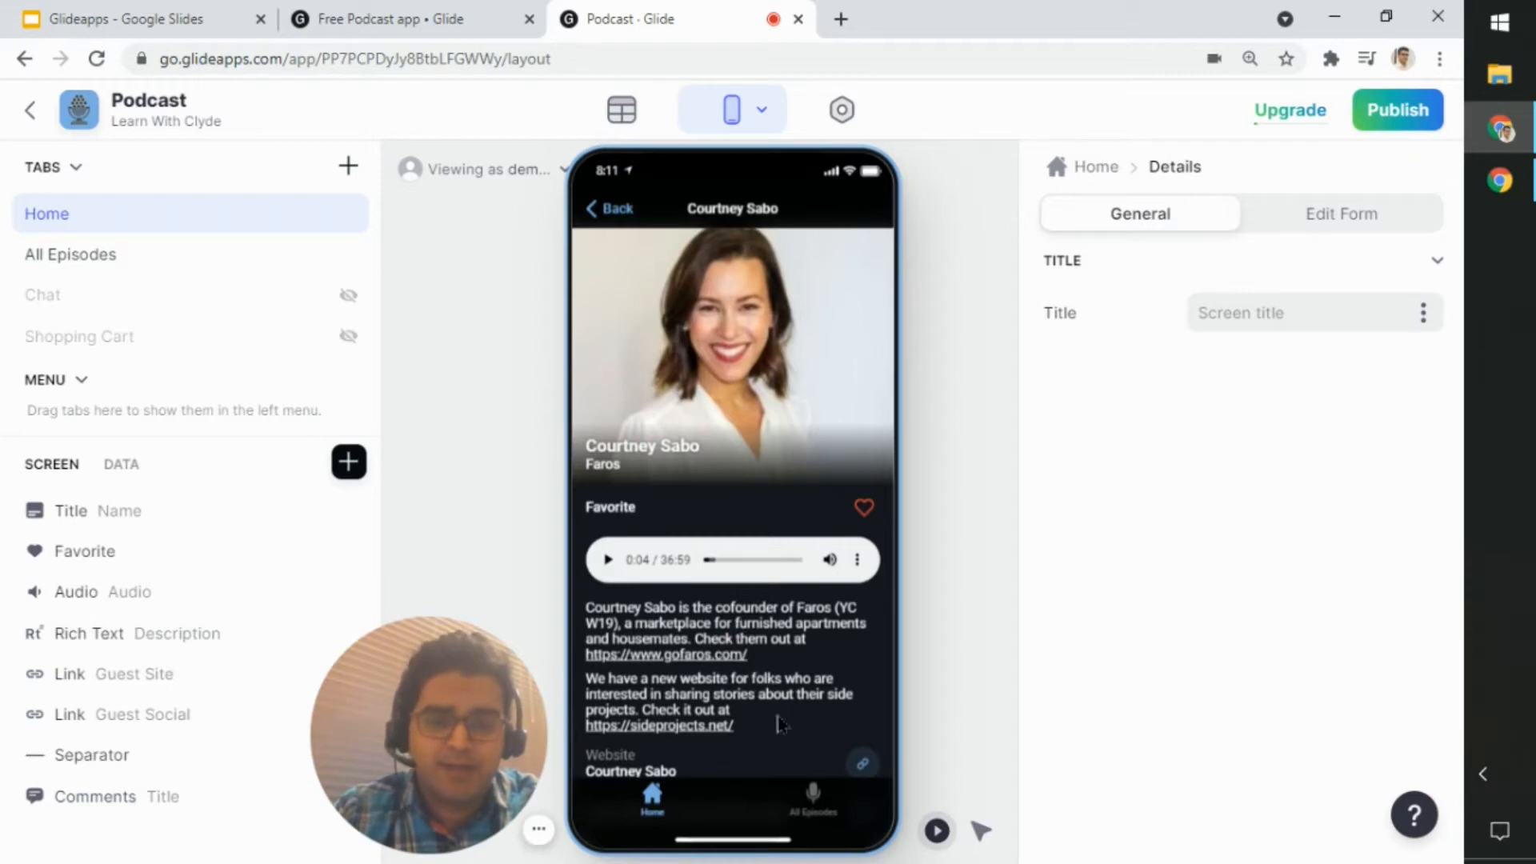
Open the Bubble episode from All Episodes in the preview, play and pause its audio, and mark it as a favorite
left_click(821, 818)
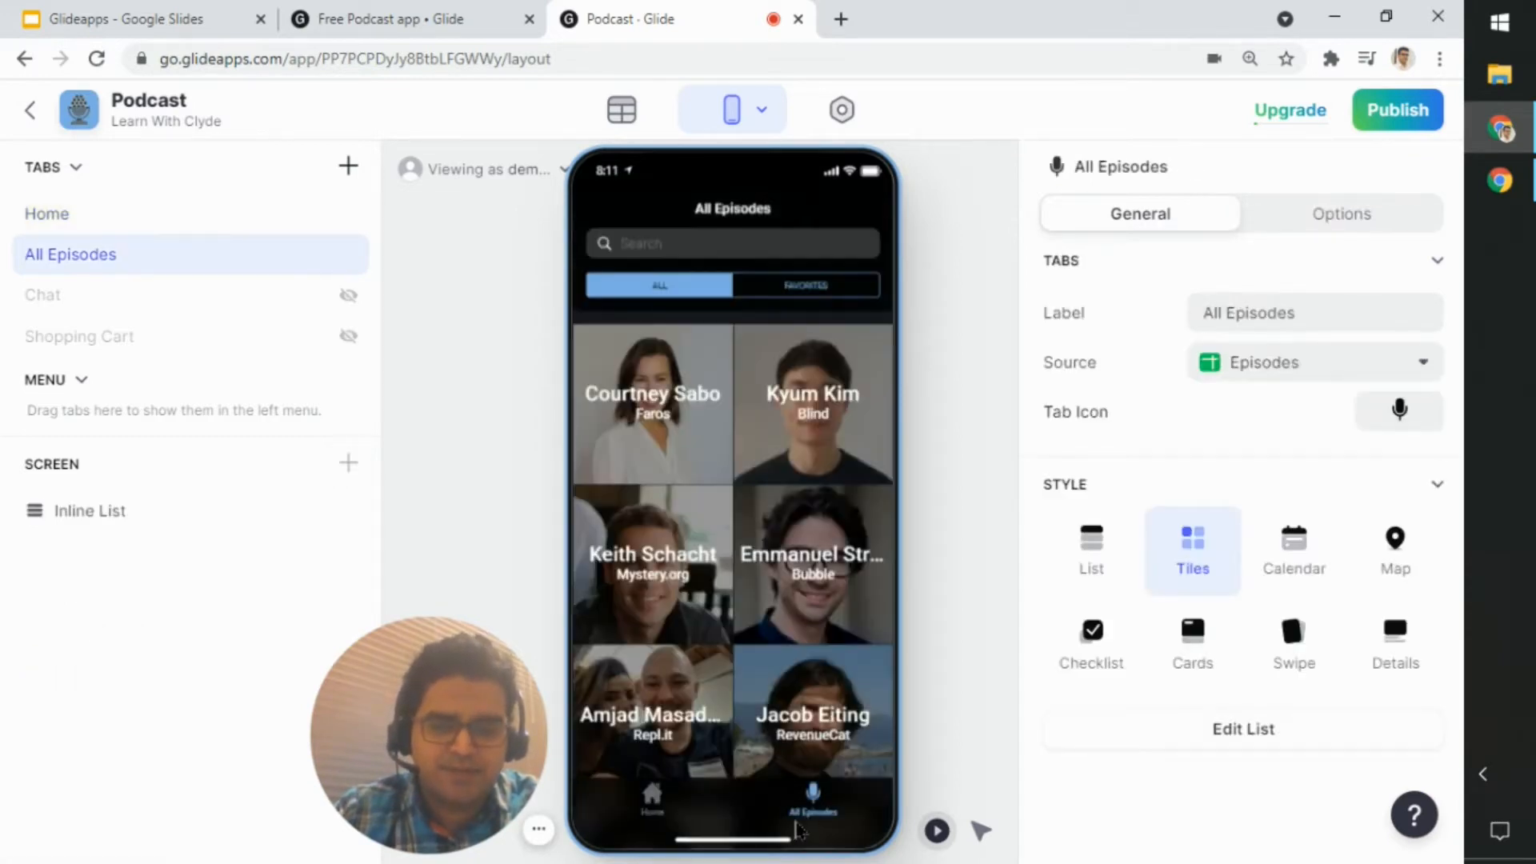
scroll(752, 470, "down", 4)
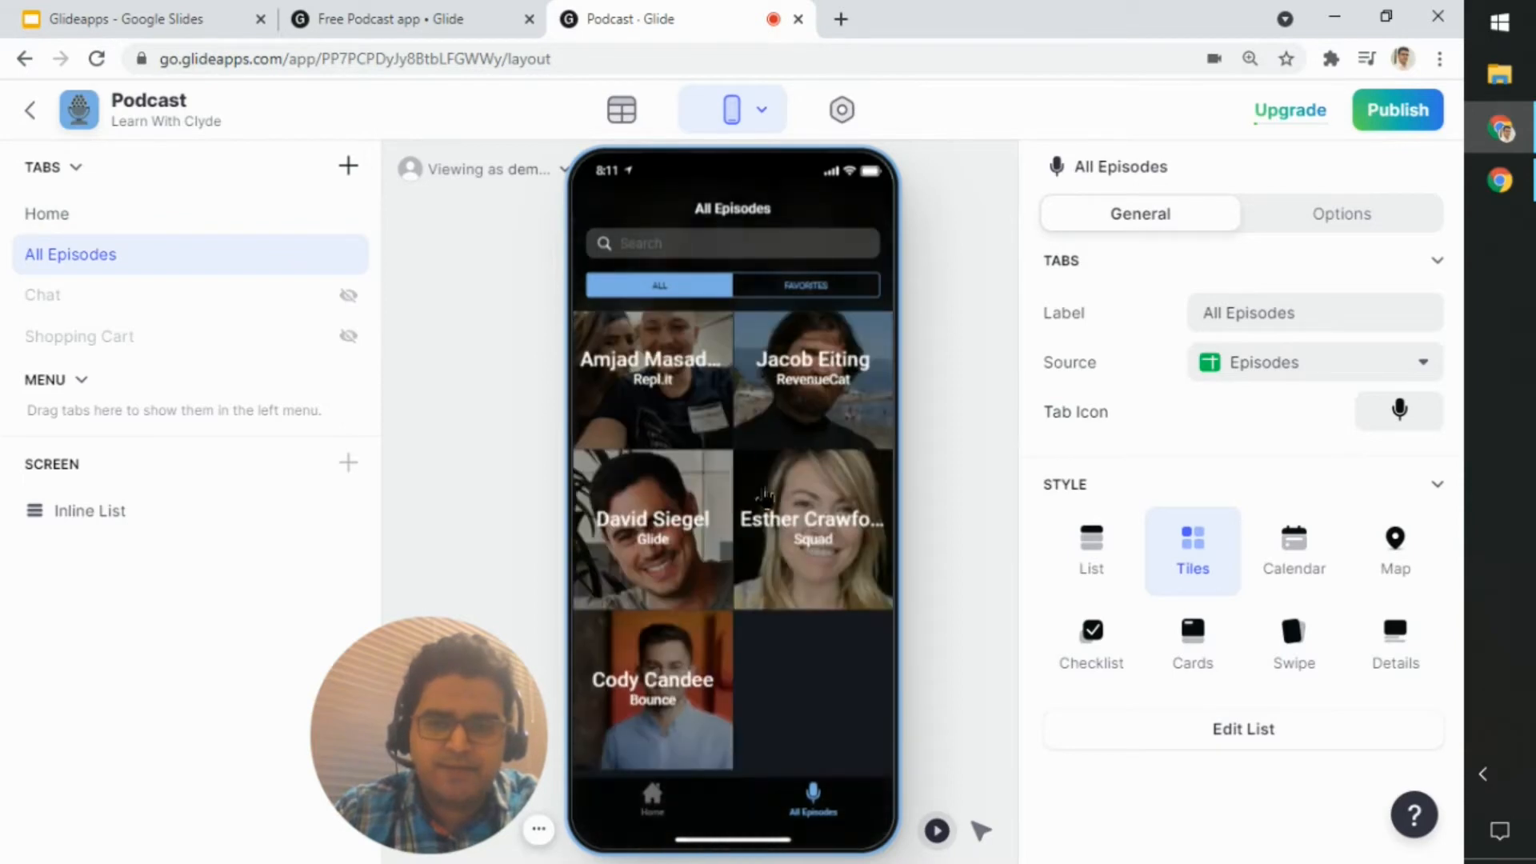
scroll(775, 720, "up", 5)
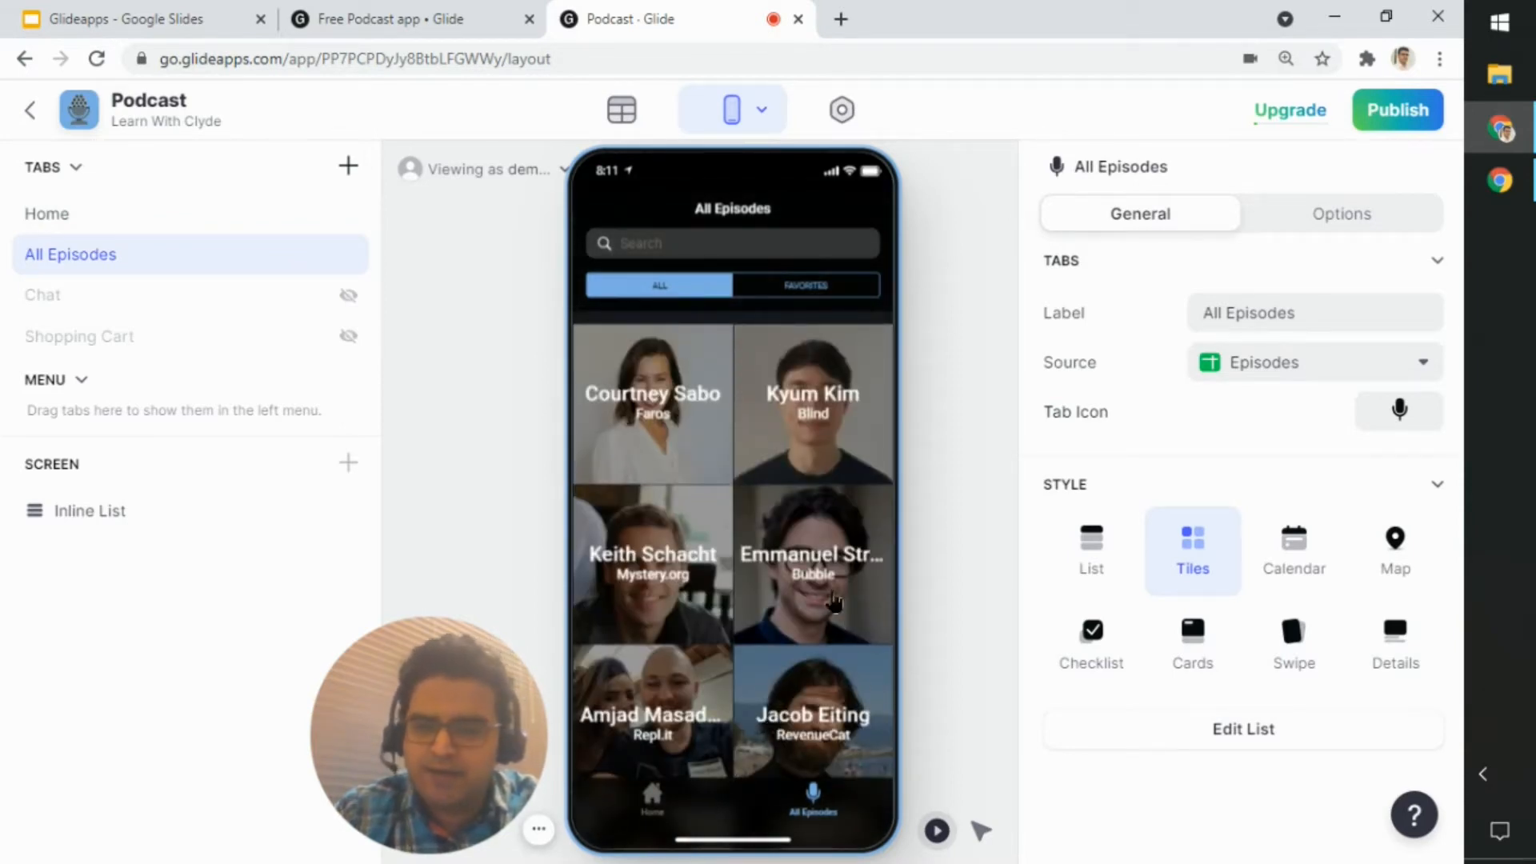
left_click(832, 602)
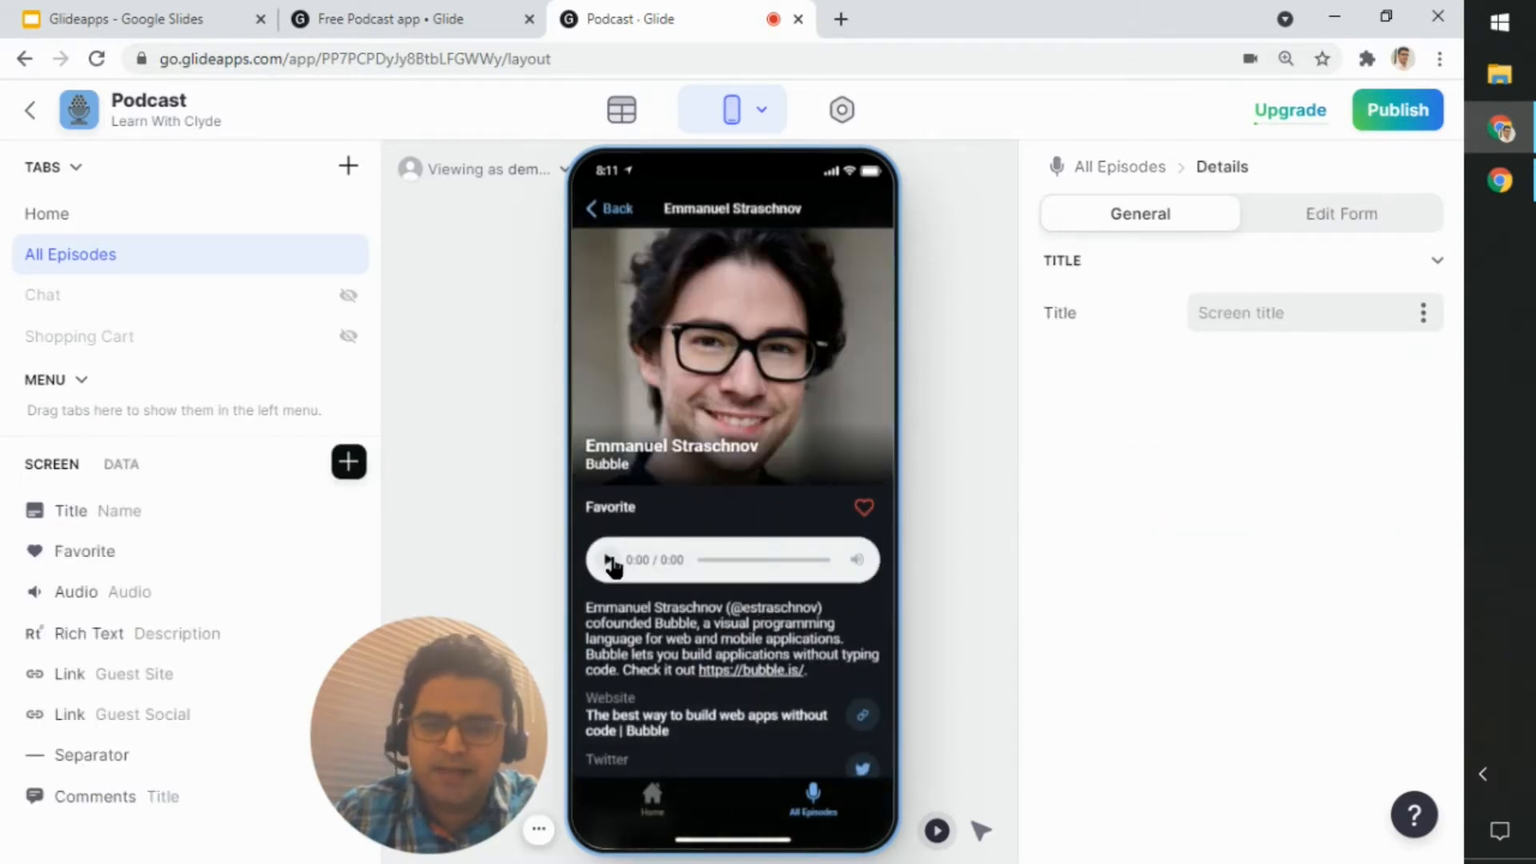
left_click(609, 561)
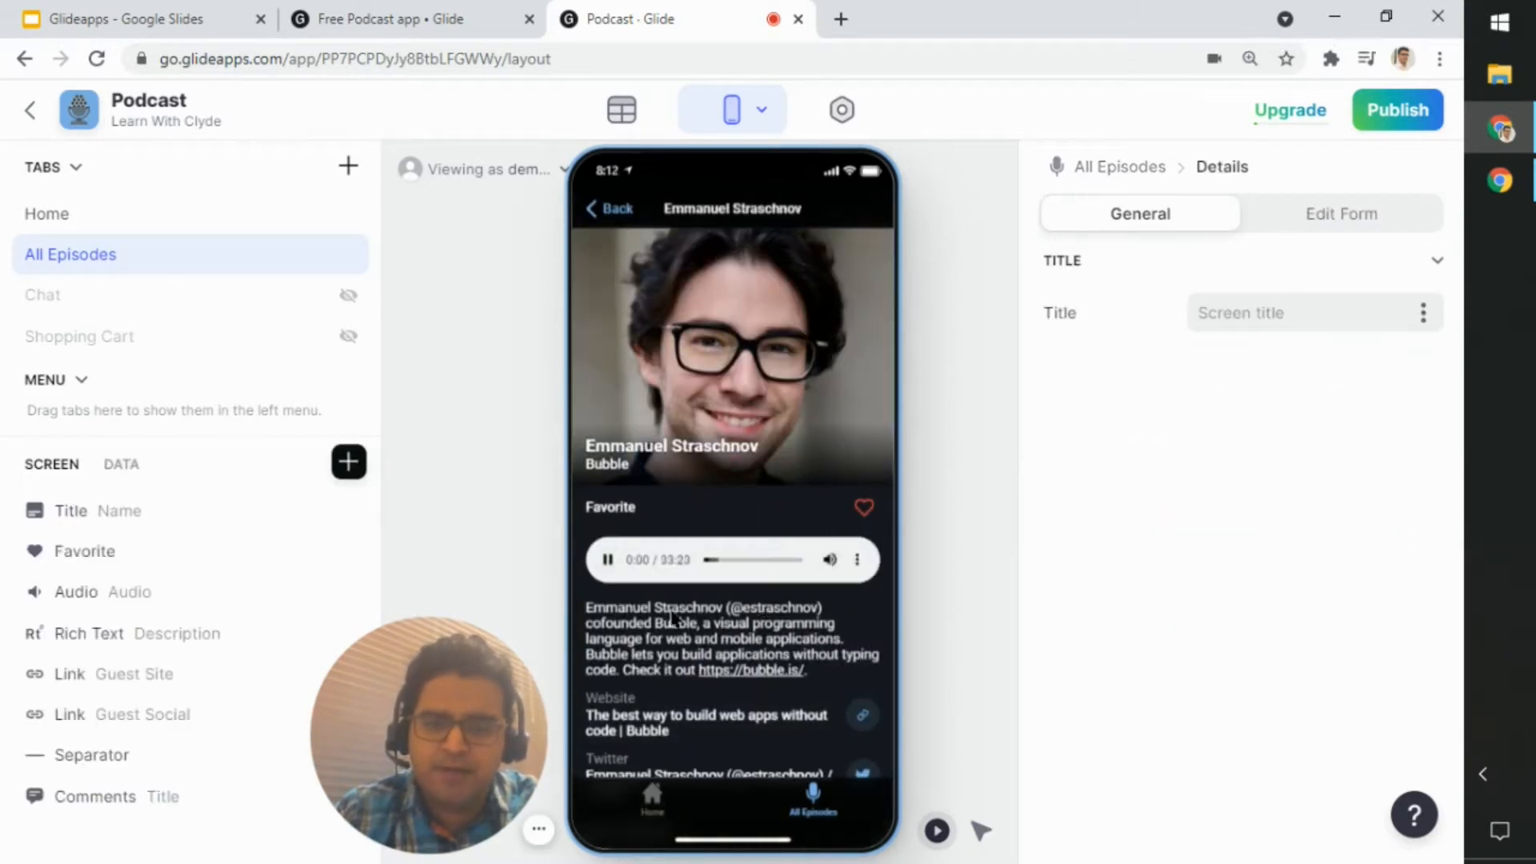
scroll(692, 654, "down", 3)
scroll(700, 666, "up", 3)
left_click(608, 560)
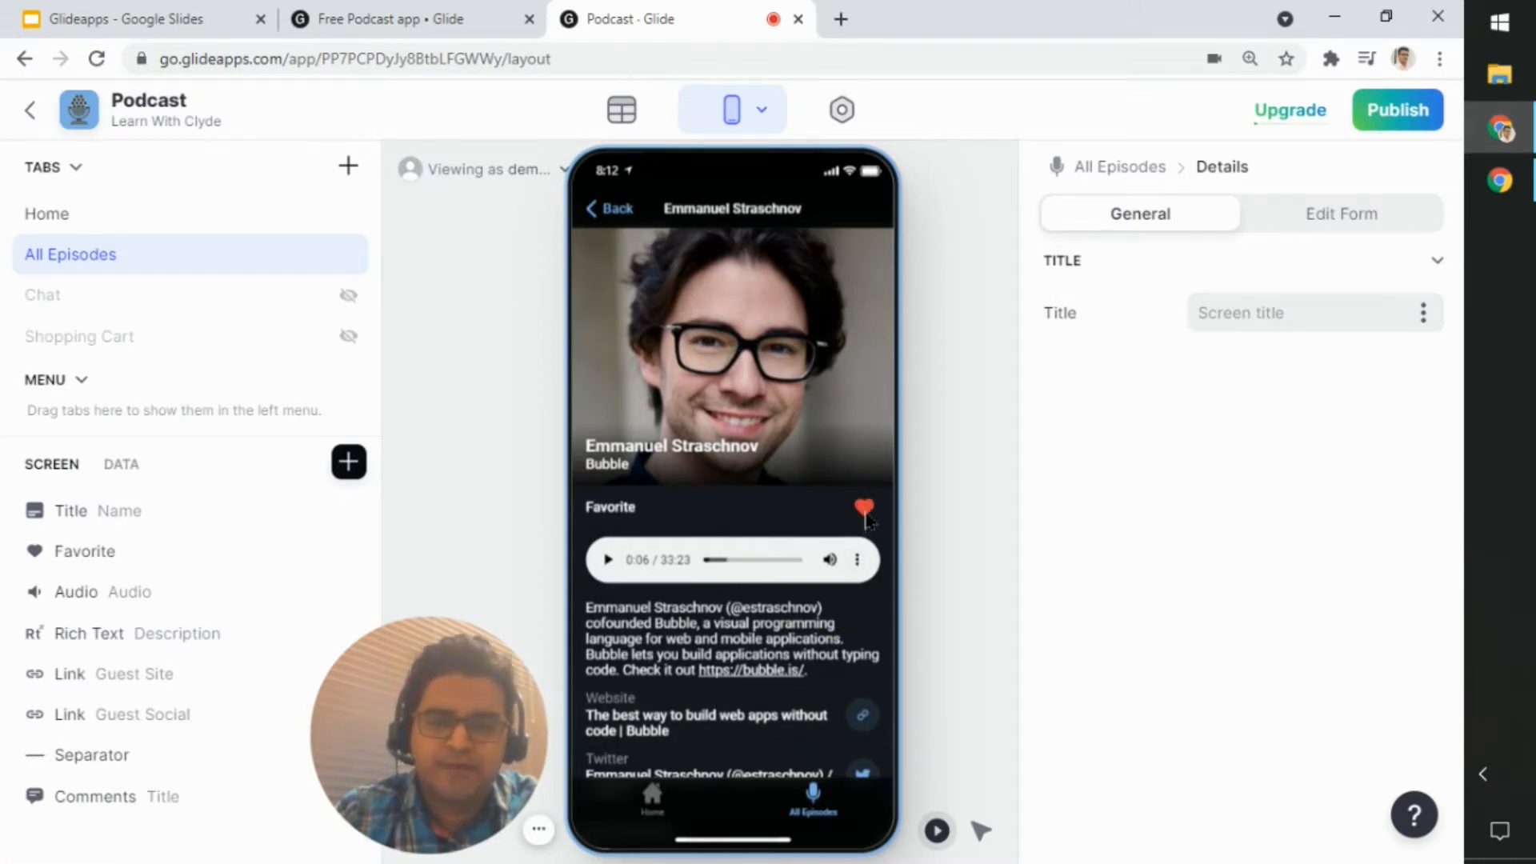
Show only the favorite episodes in the preview's All Episodes list, and return to the app's home screen
left_click(808, 806)
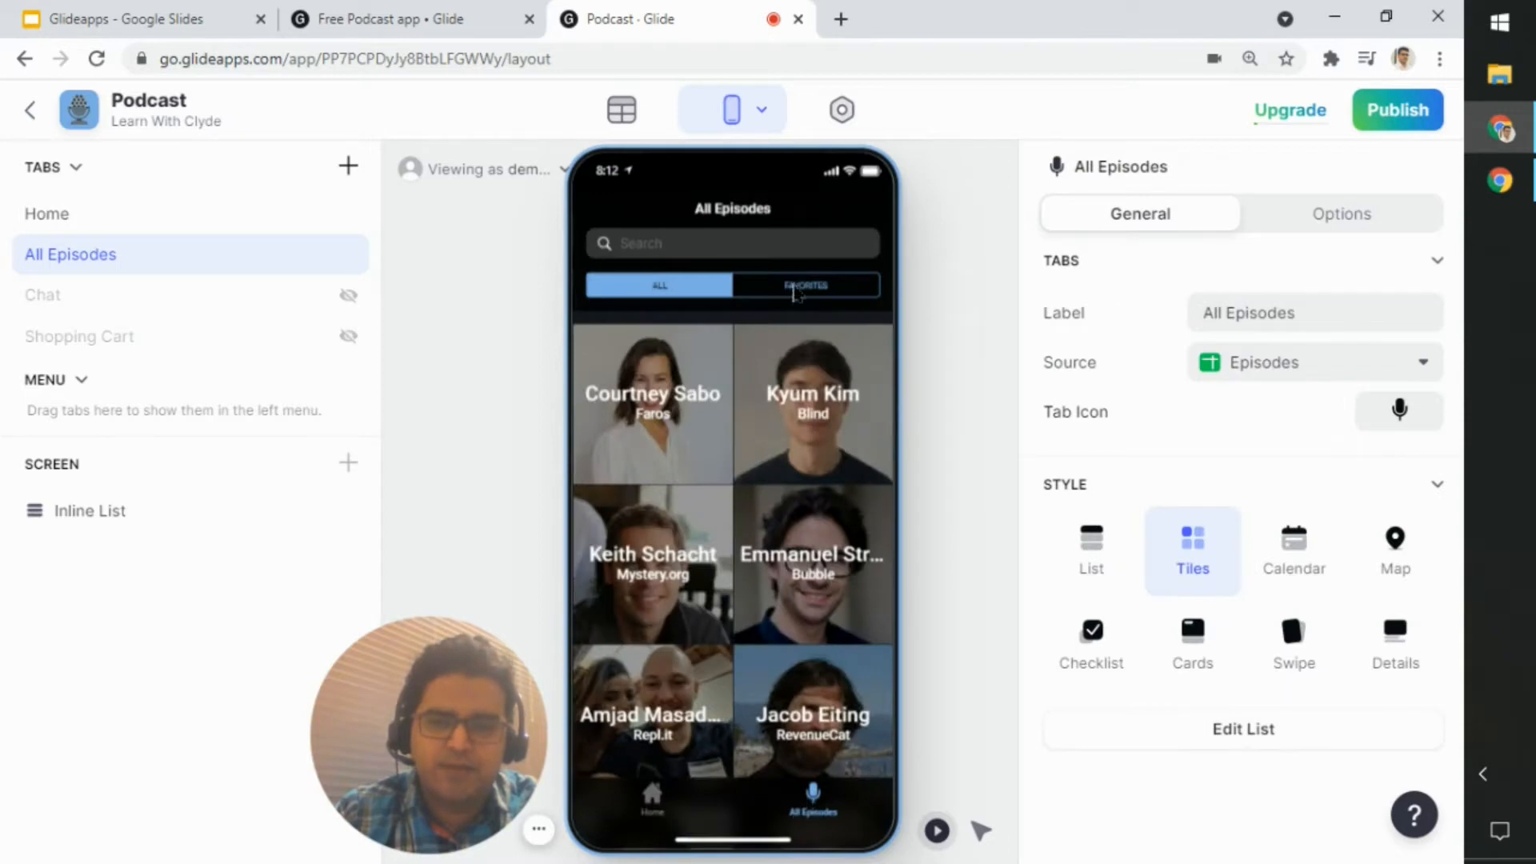
left_click(811, 289)
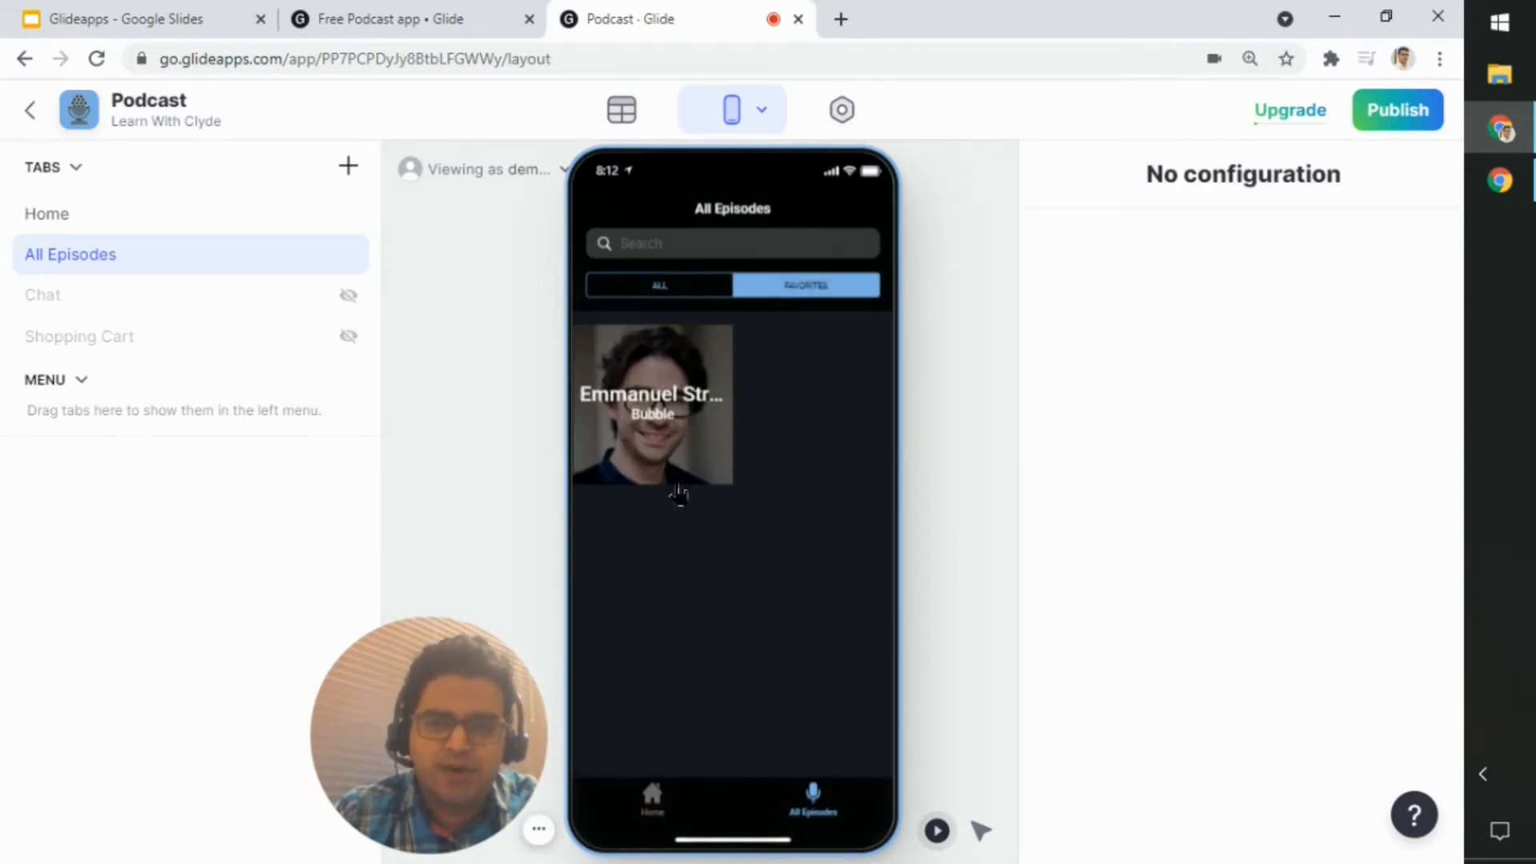
left_click(651, 800)
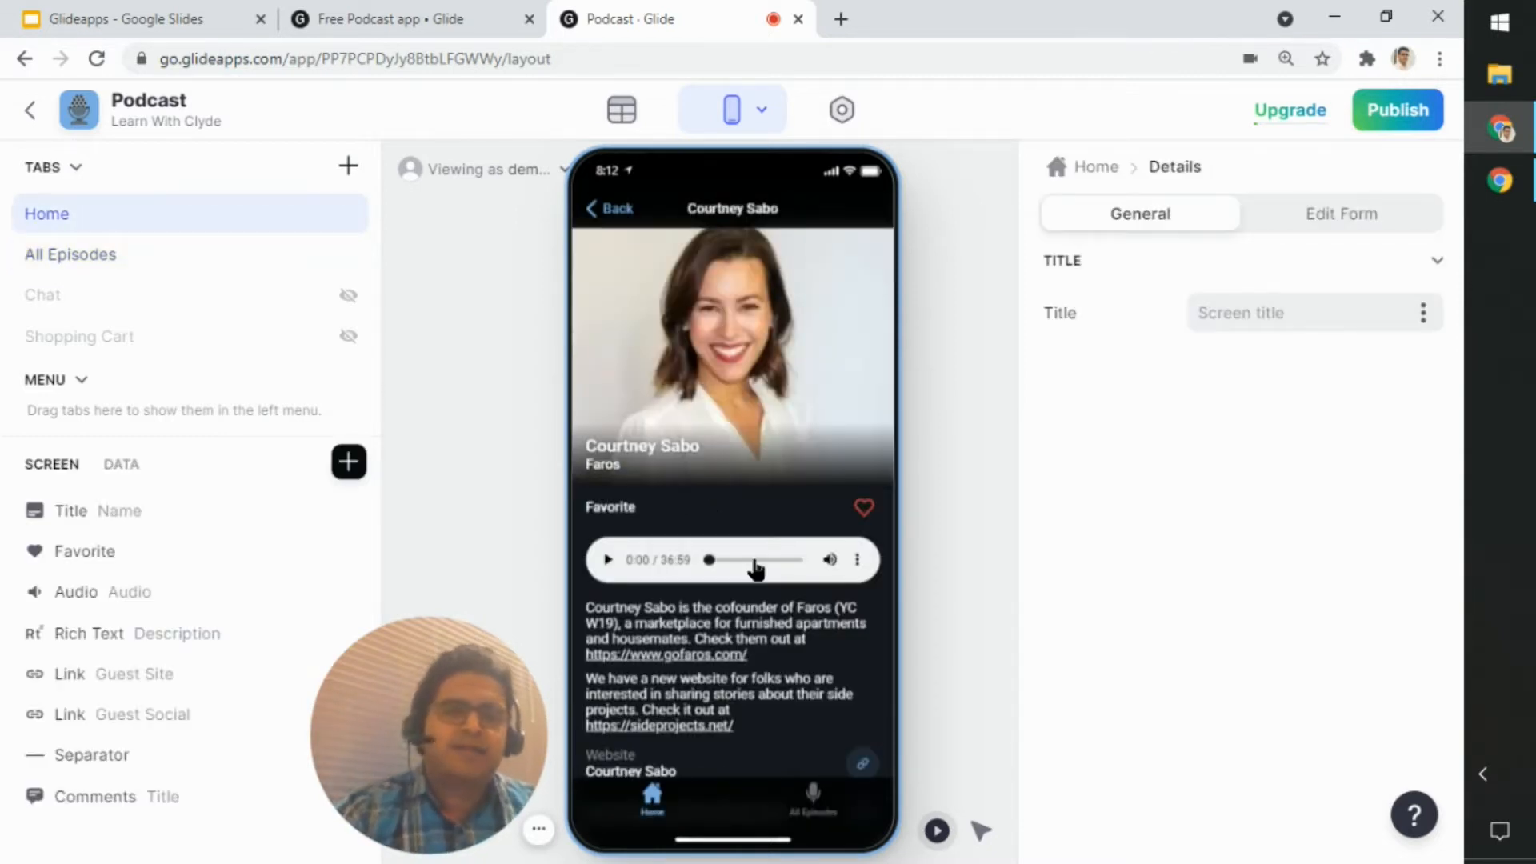
left_click(653, 803)
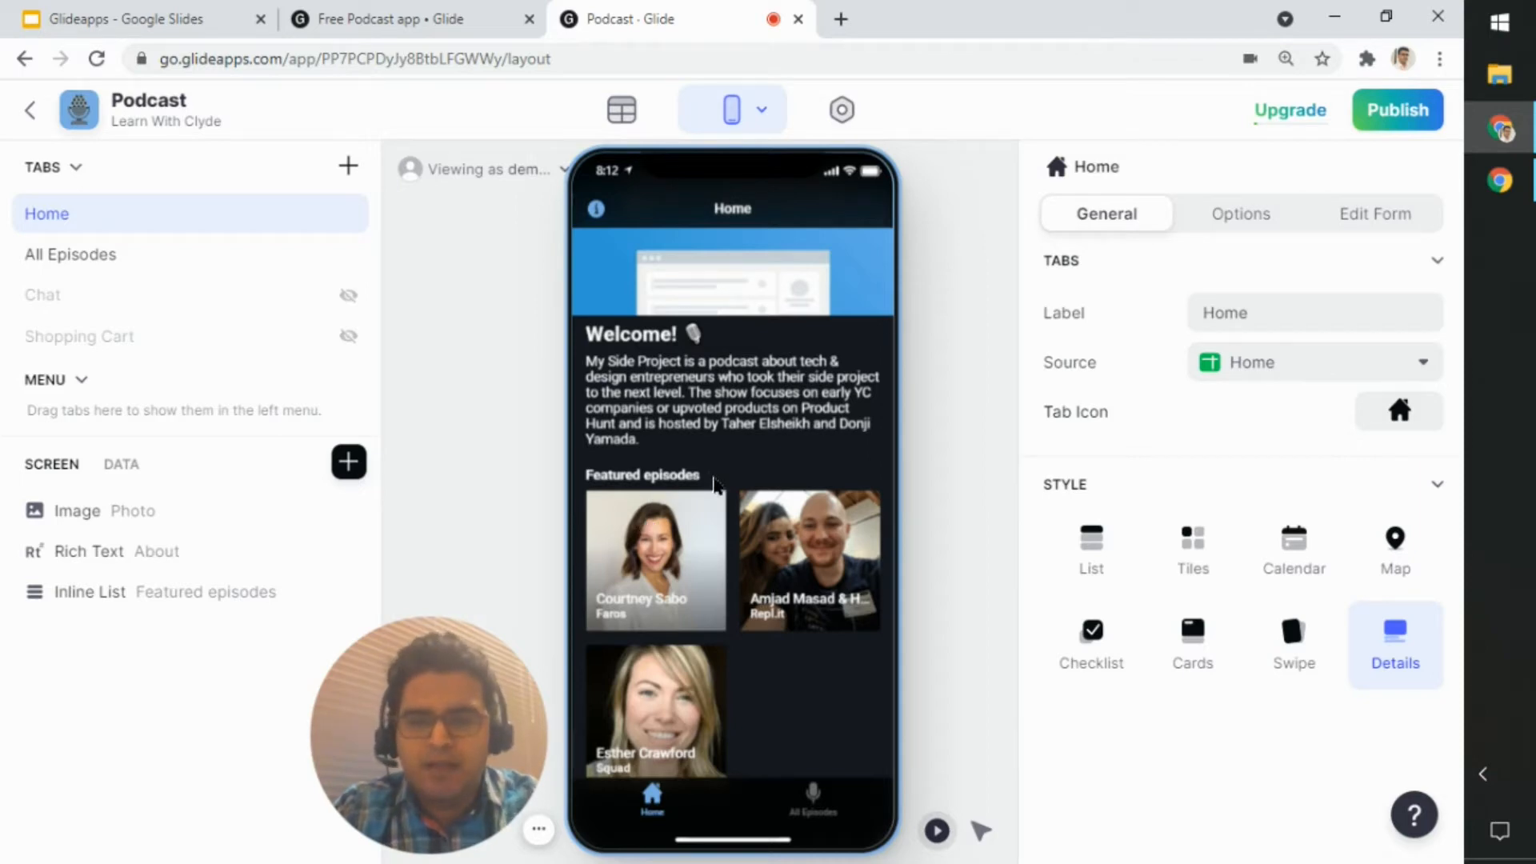
Review the home screen's banner, welcome text and featured episodes, and open the Image component's settings
scroll(714, 483, "up", 3)
scroll(724, 490, "down", 3)
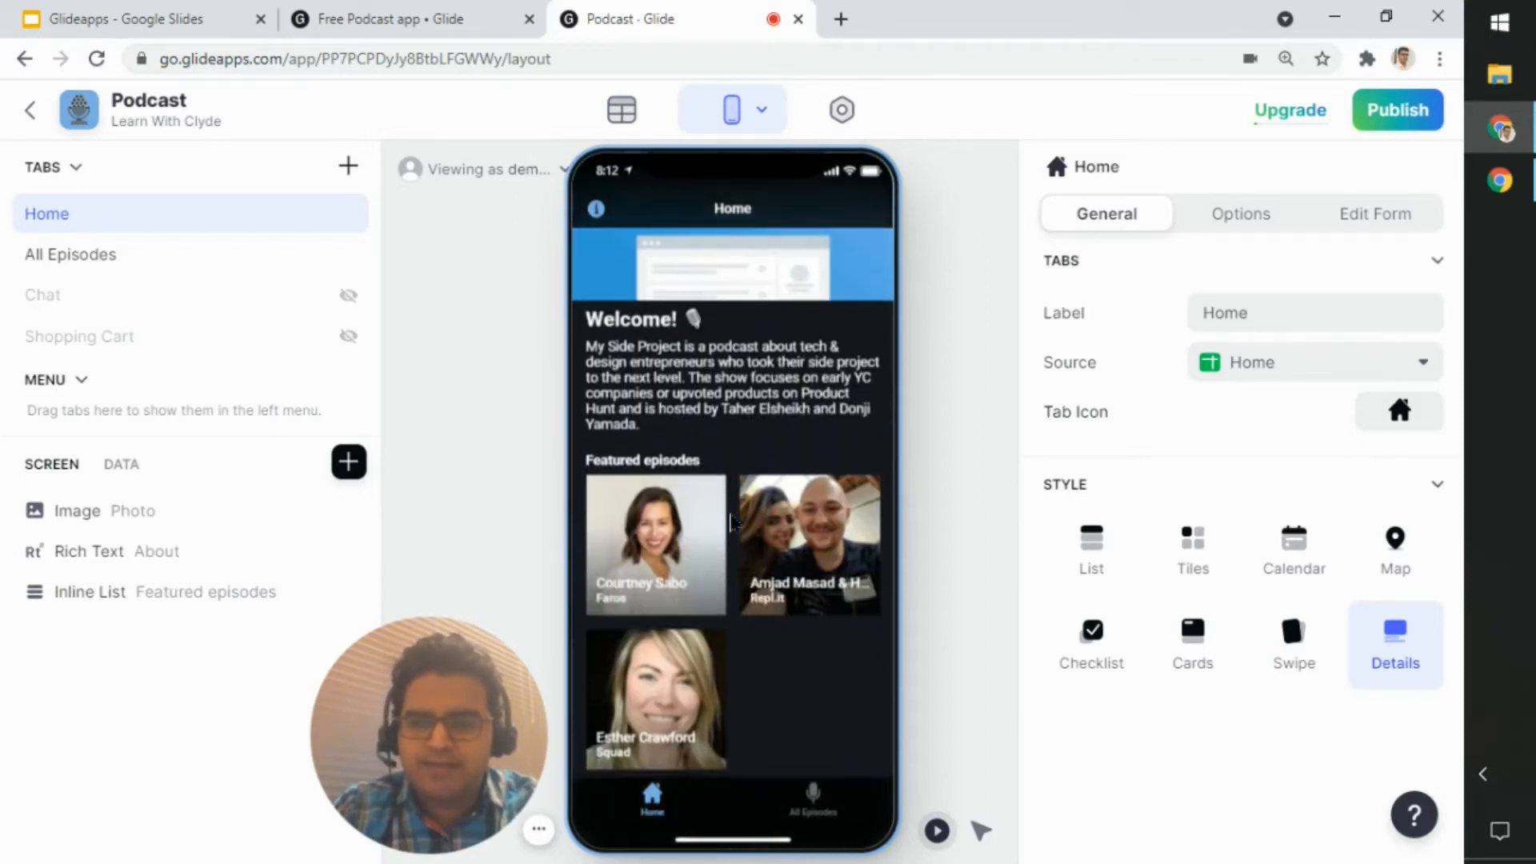
scroll(592, 490, "up", 3)
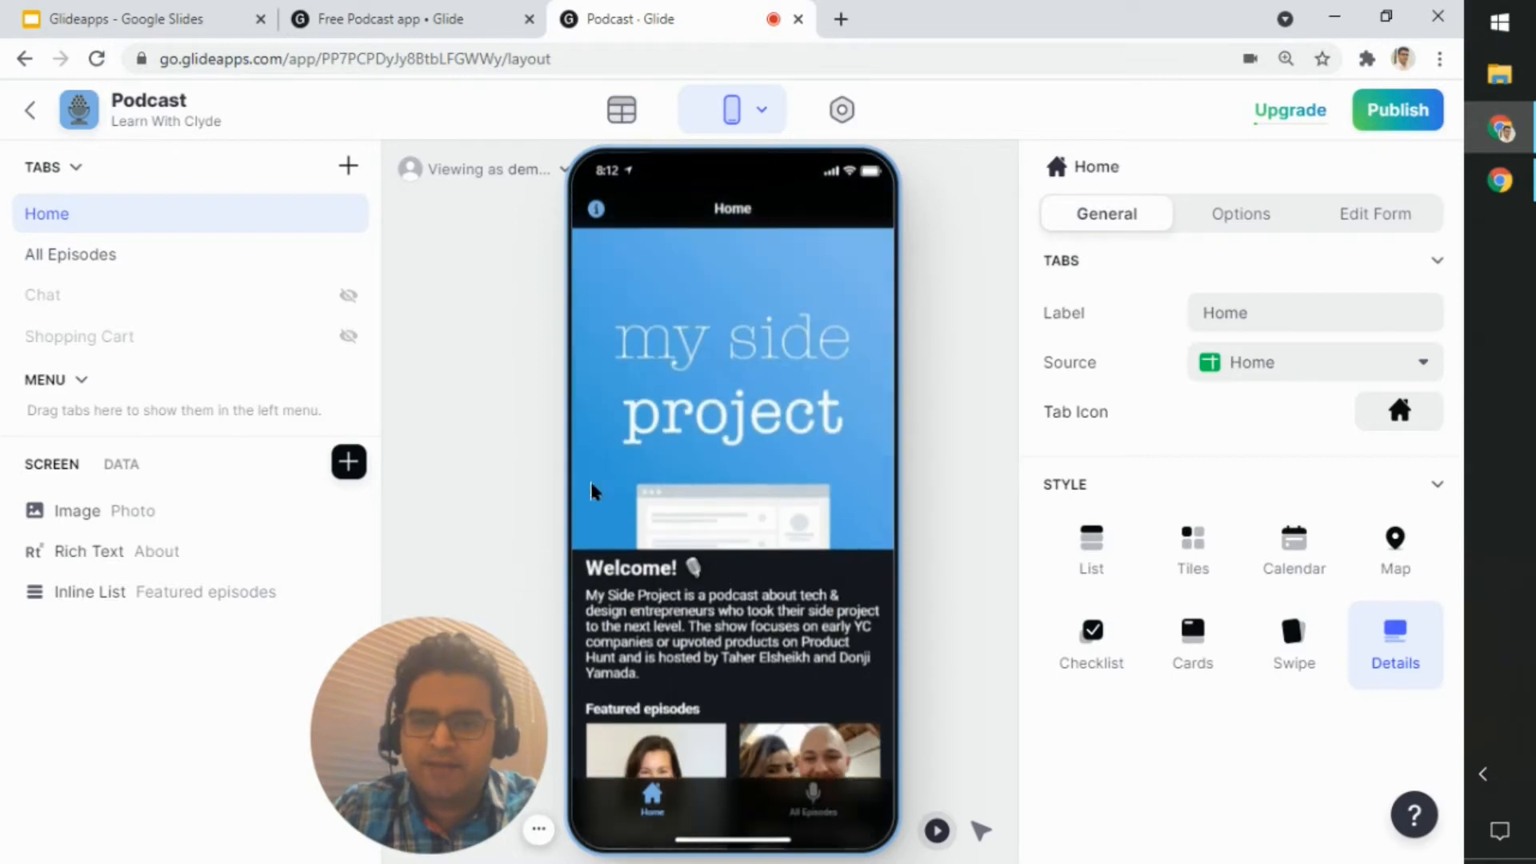
scroll(724, 590, "down", 3)
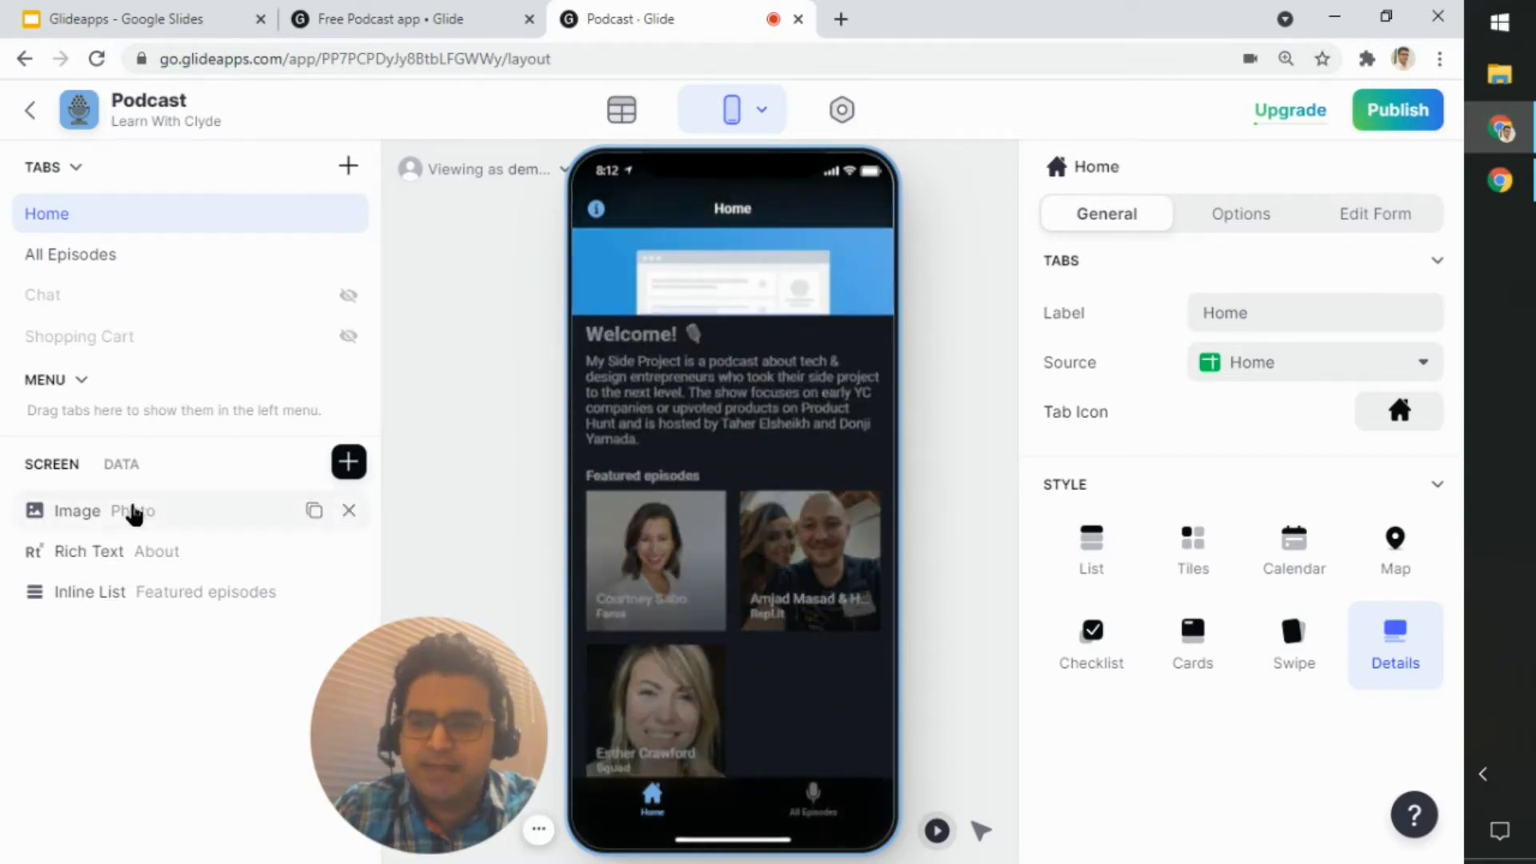
left_click(138, 524)
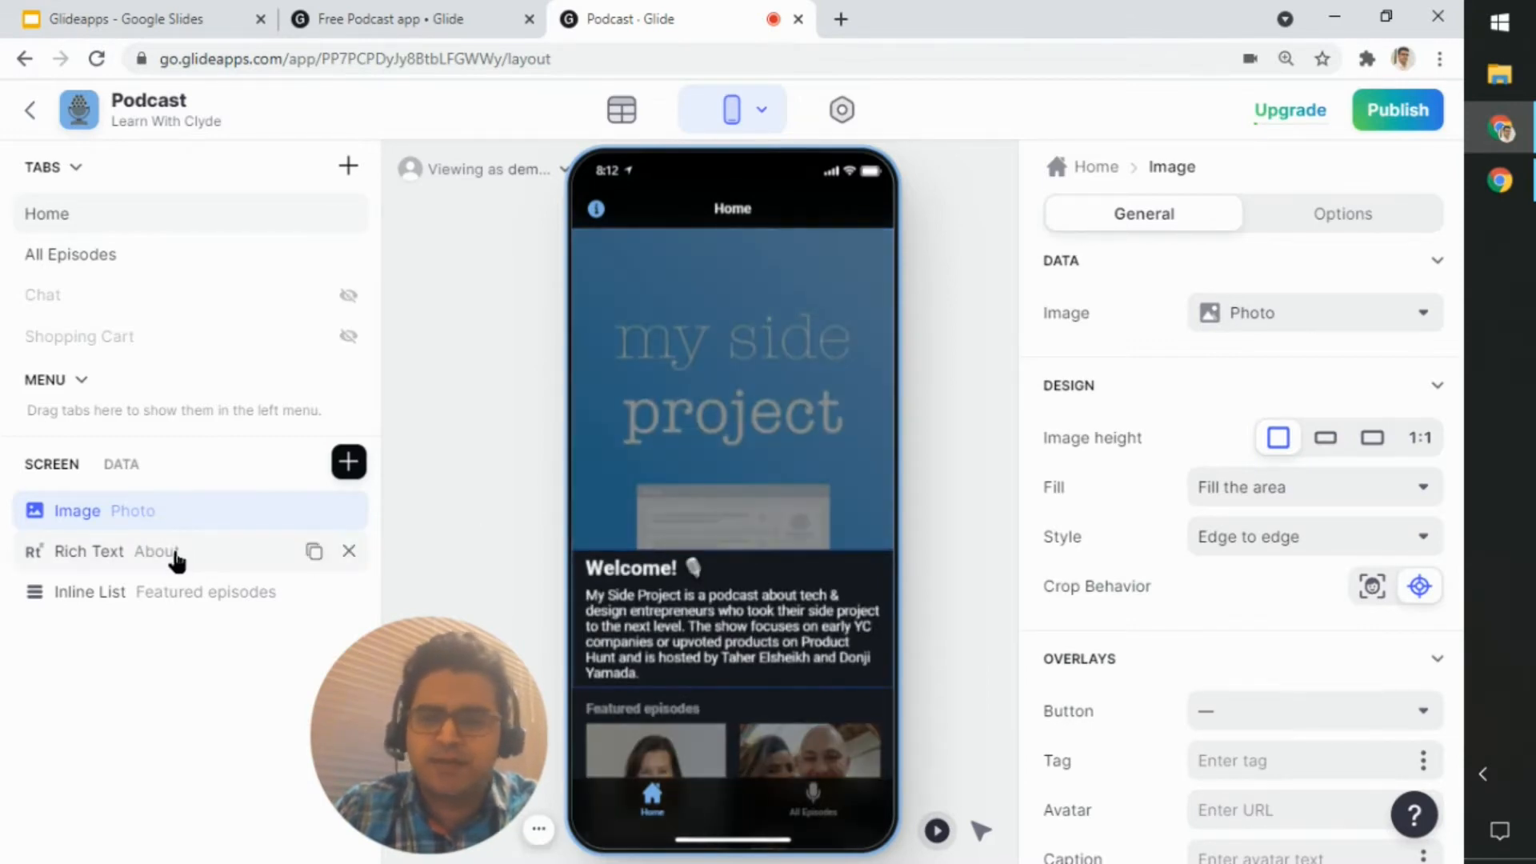
Inspect the data sources offered for the Rich Text component's text, keeping About as the source
left_click(121, 564)
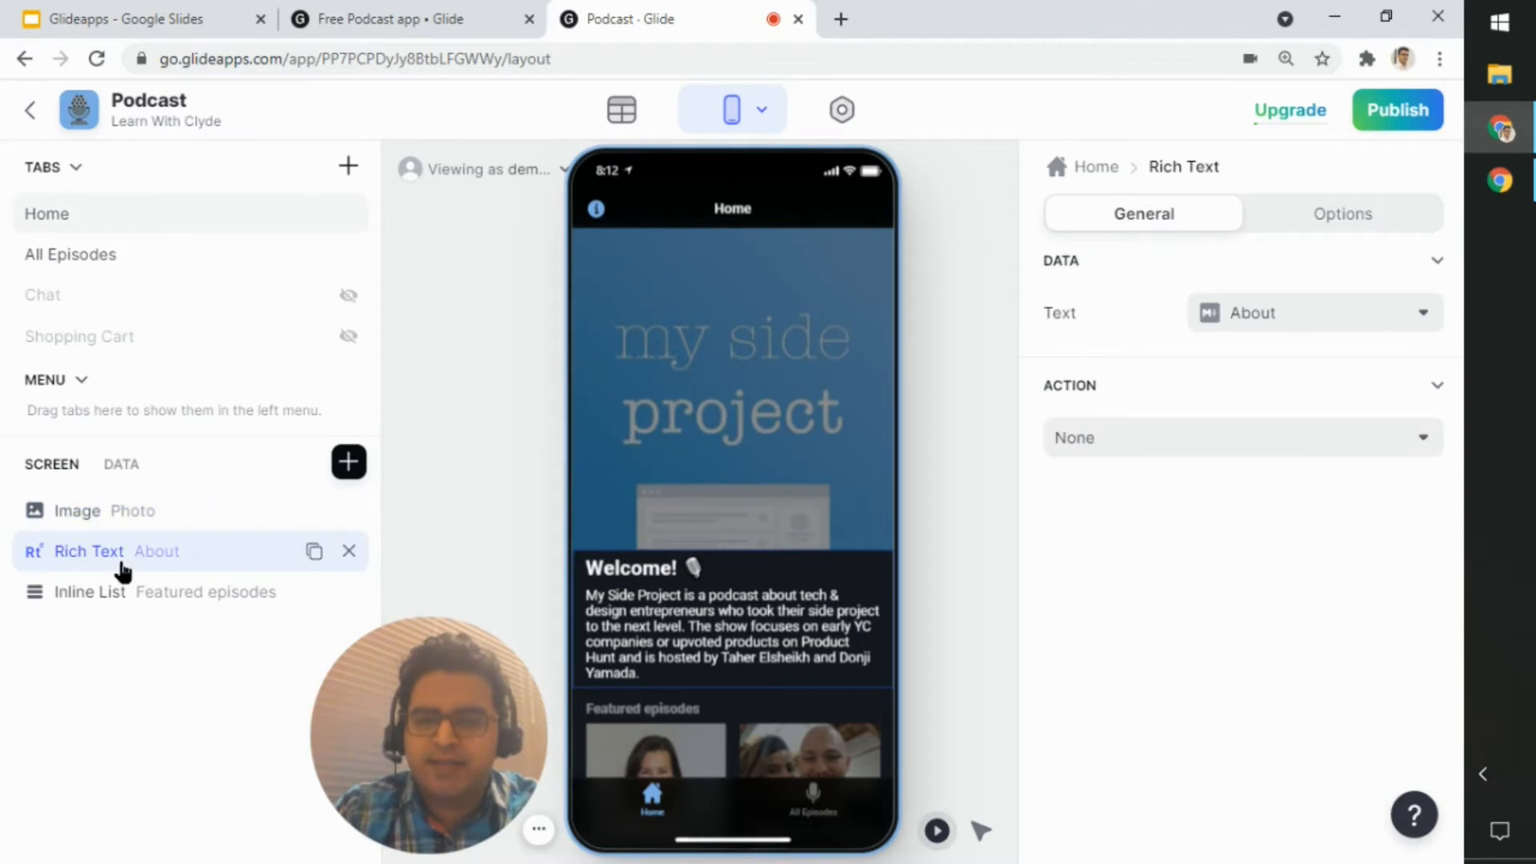
scroll(752, 490, "down", 3)
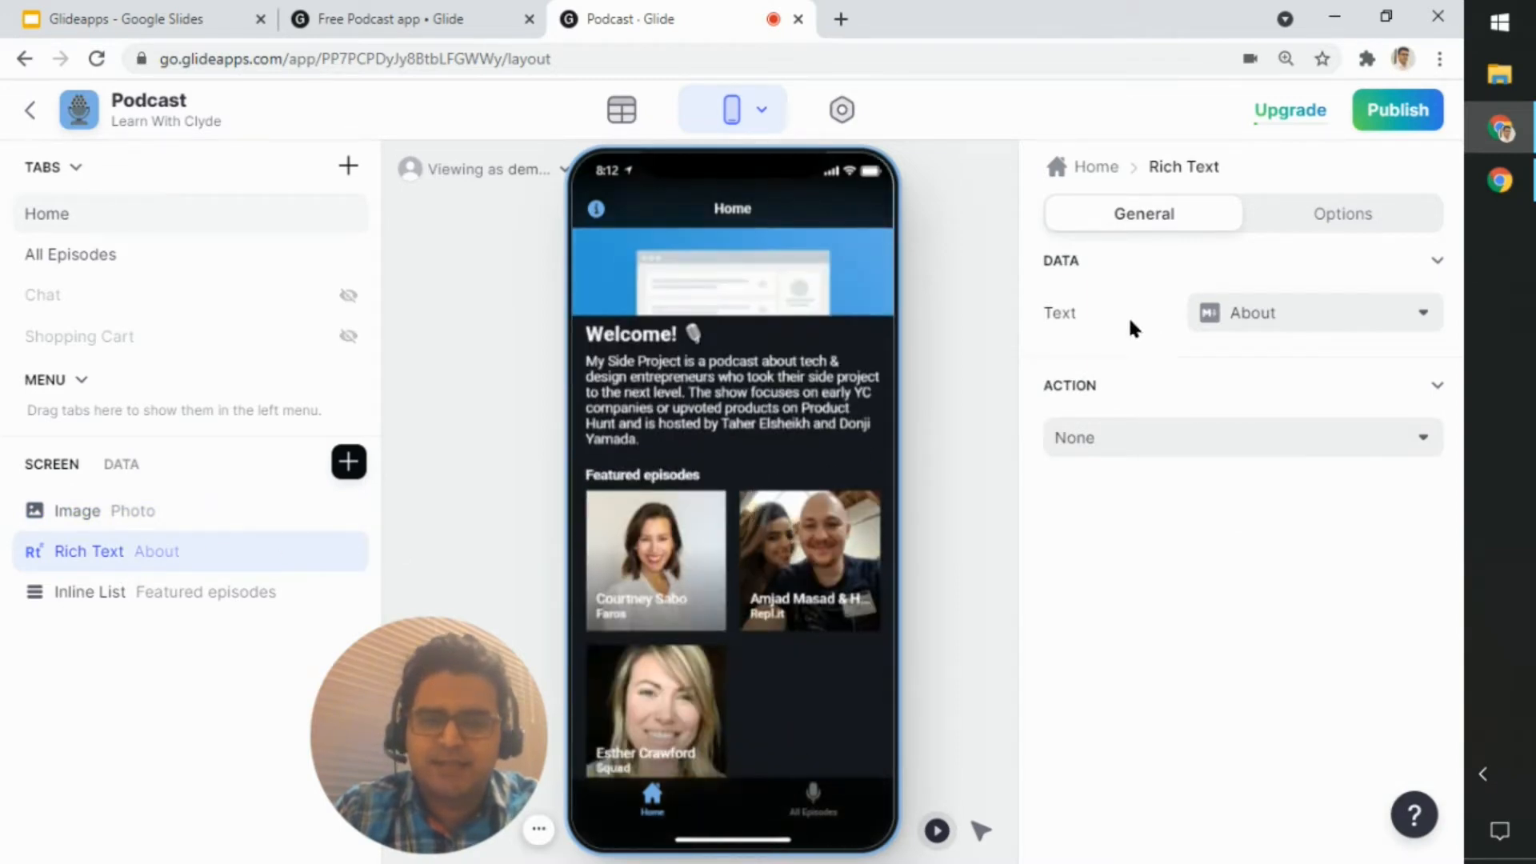
left_click(1262, 330)
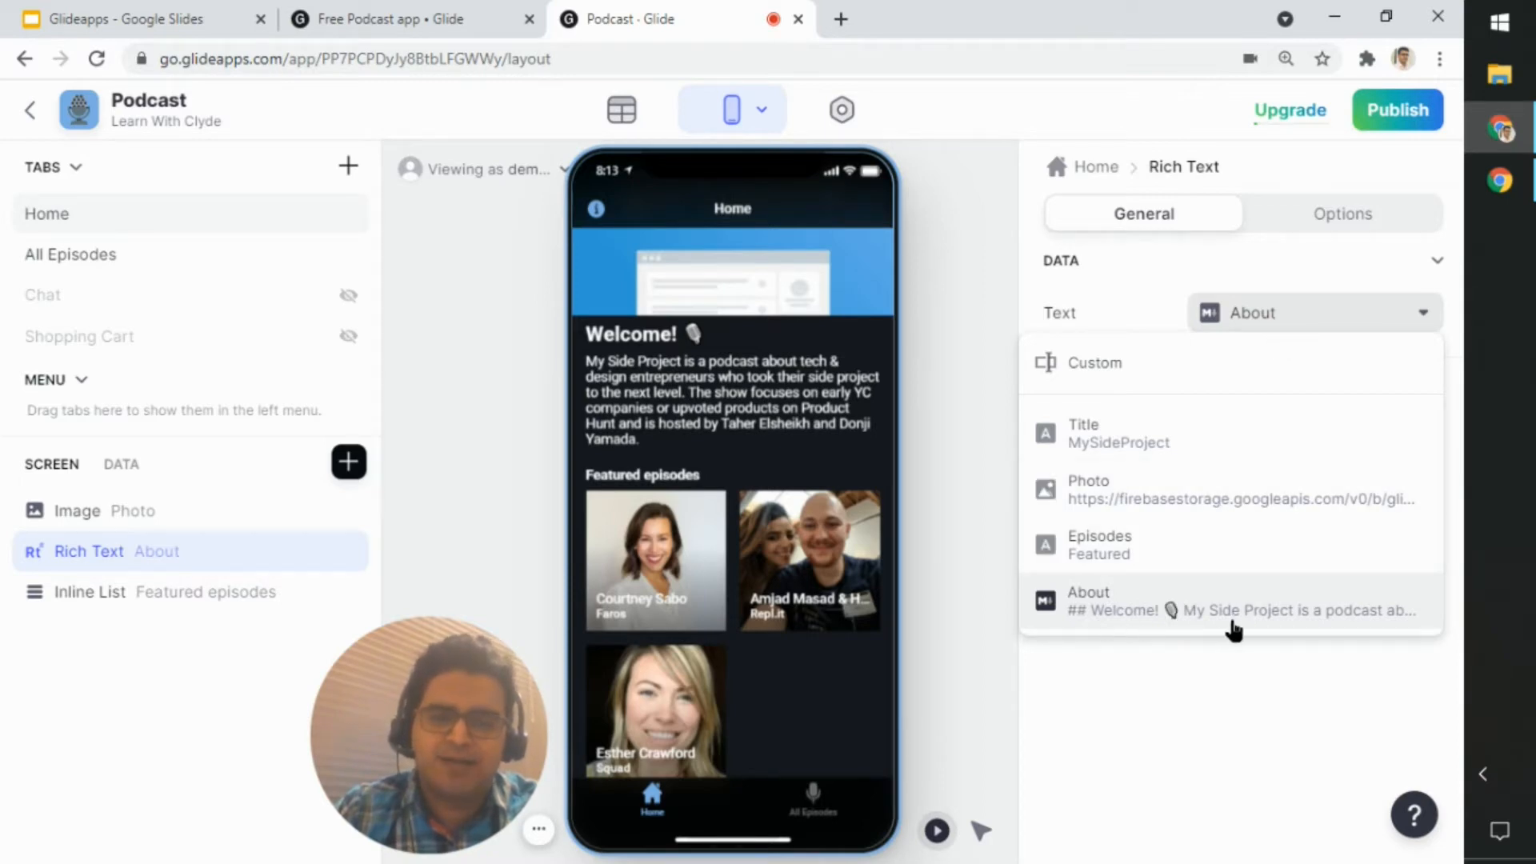
left_click(1182, 644)
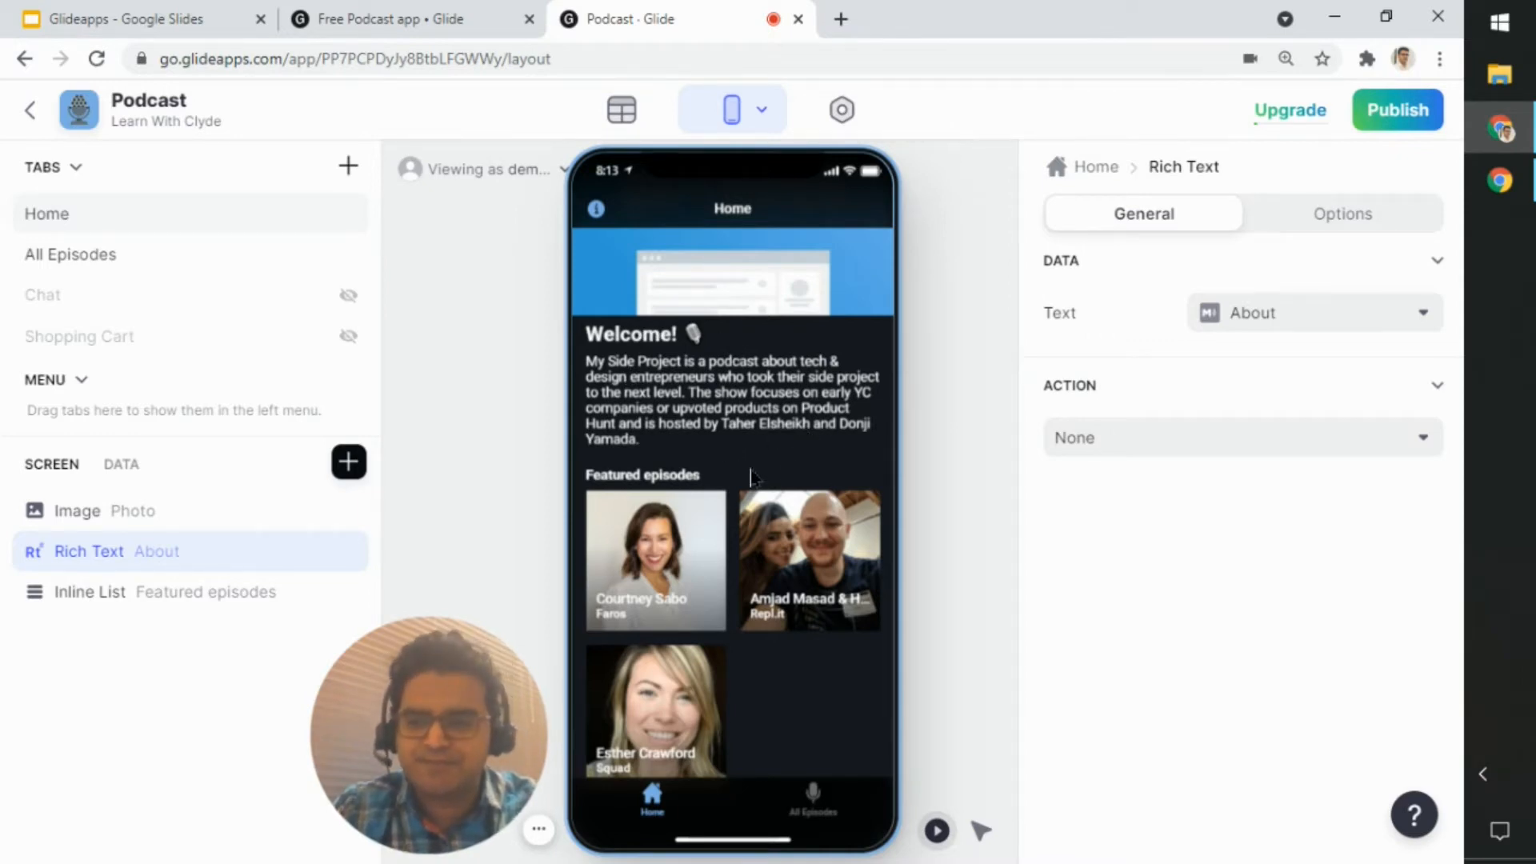
Examine the Featured episodes inline list's general settings, including the source that supplies its values
mouse_move(294, 560)
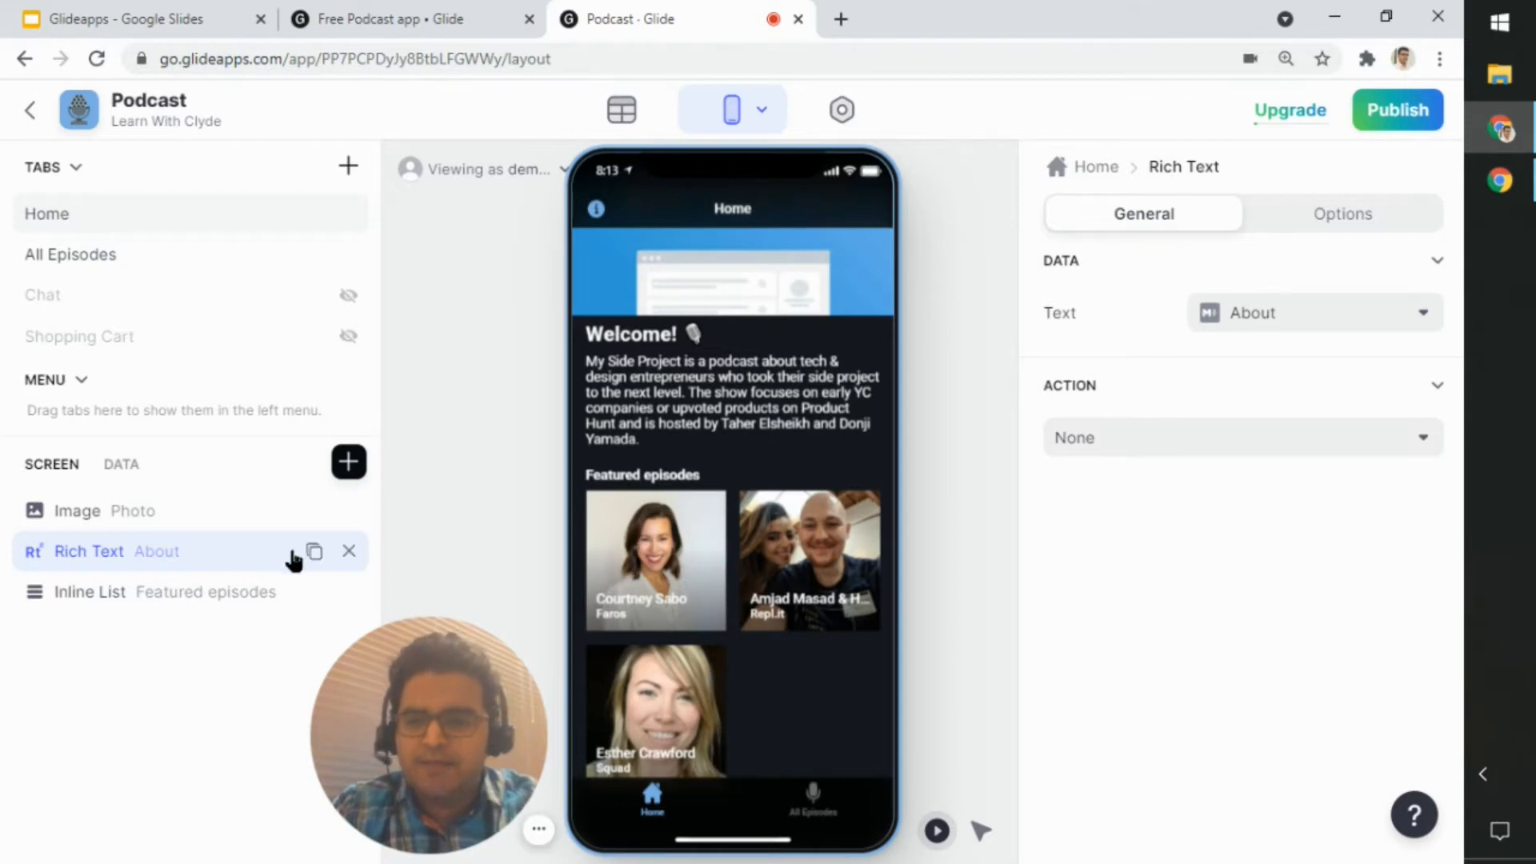
left_click(209, 607)
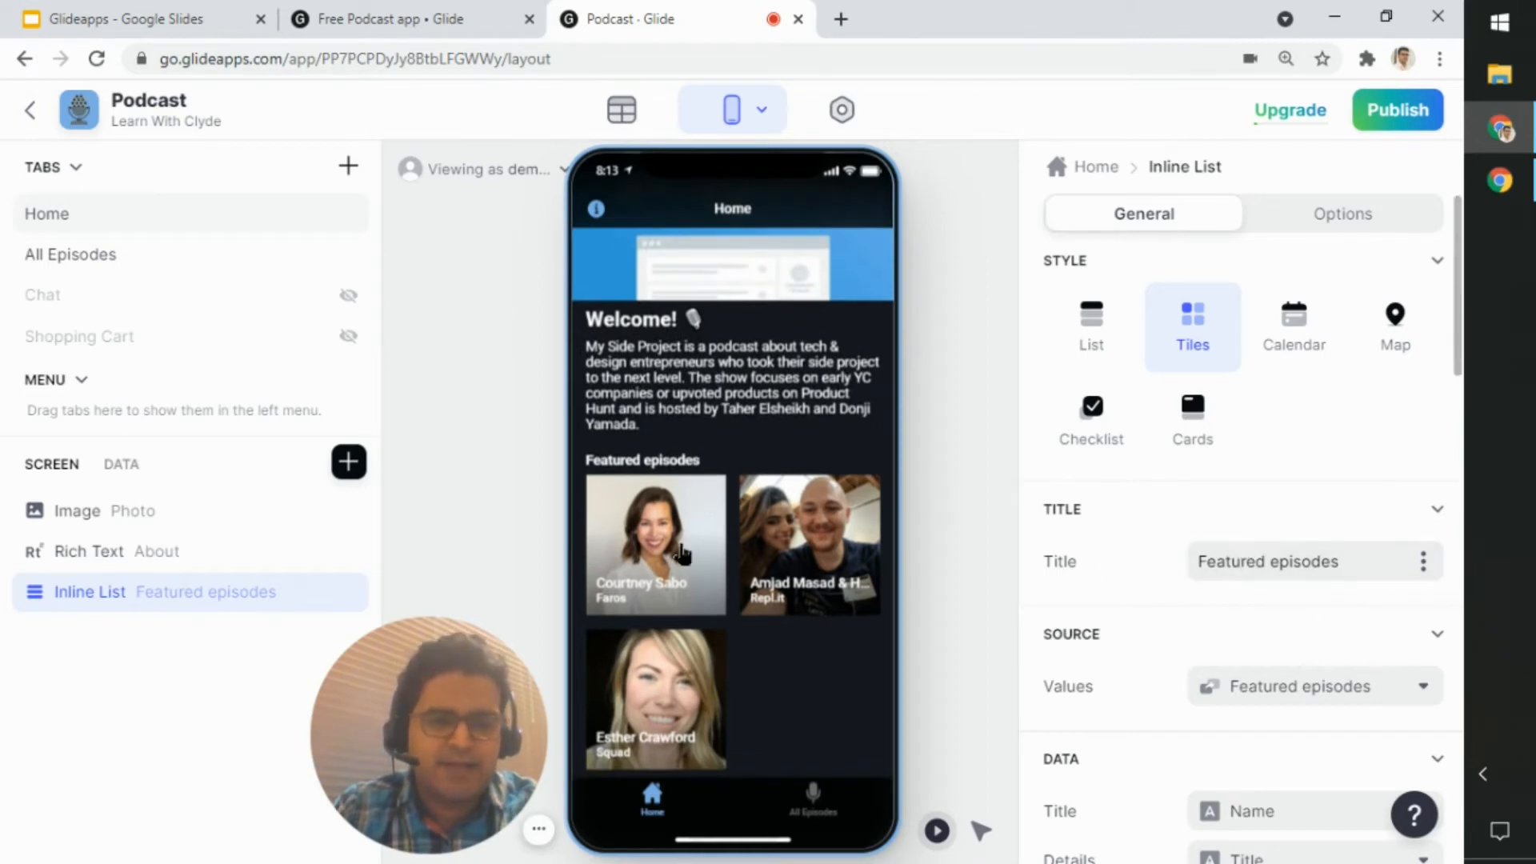
scroll(1317, 543, "down", 4)
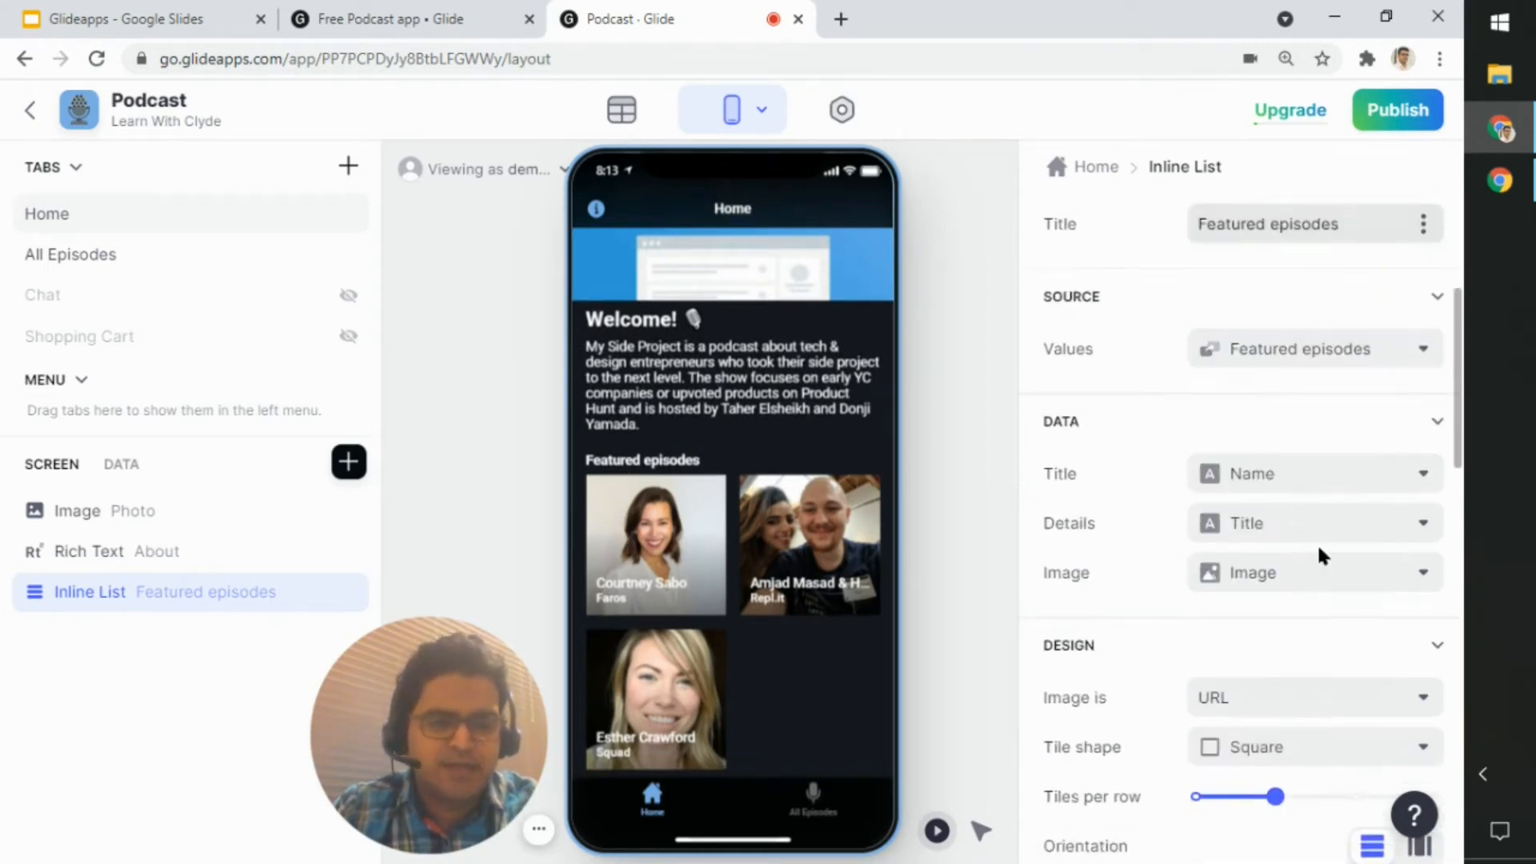
left_click(1409, 365)
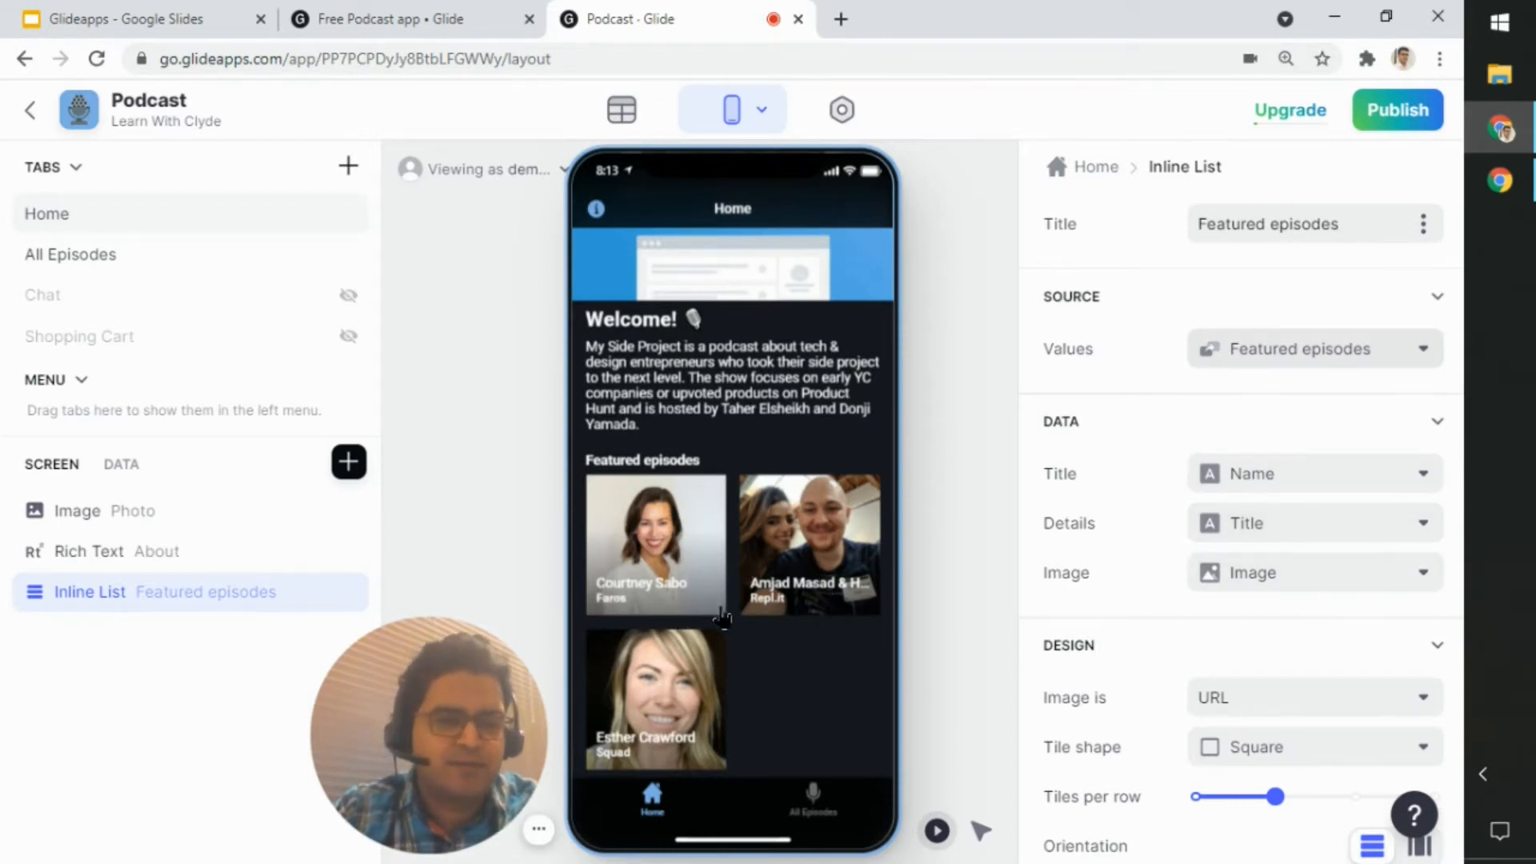
left_click(1002, 550)
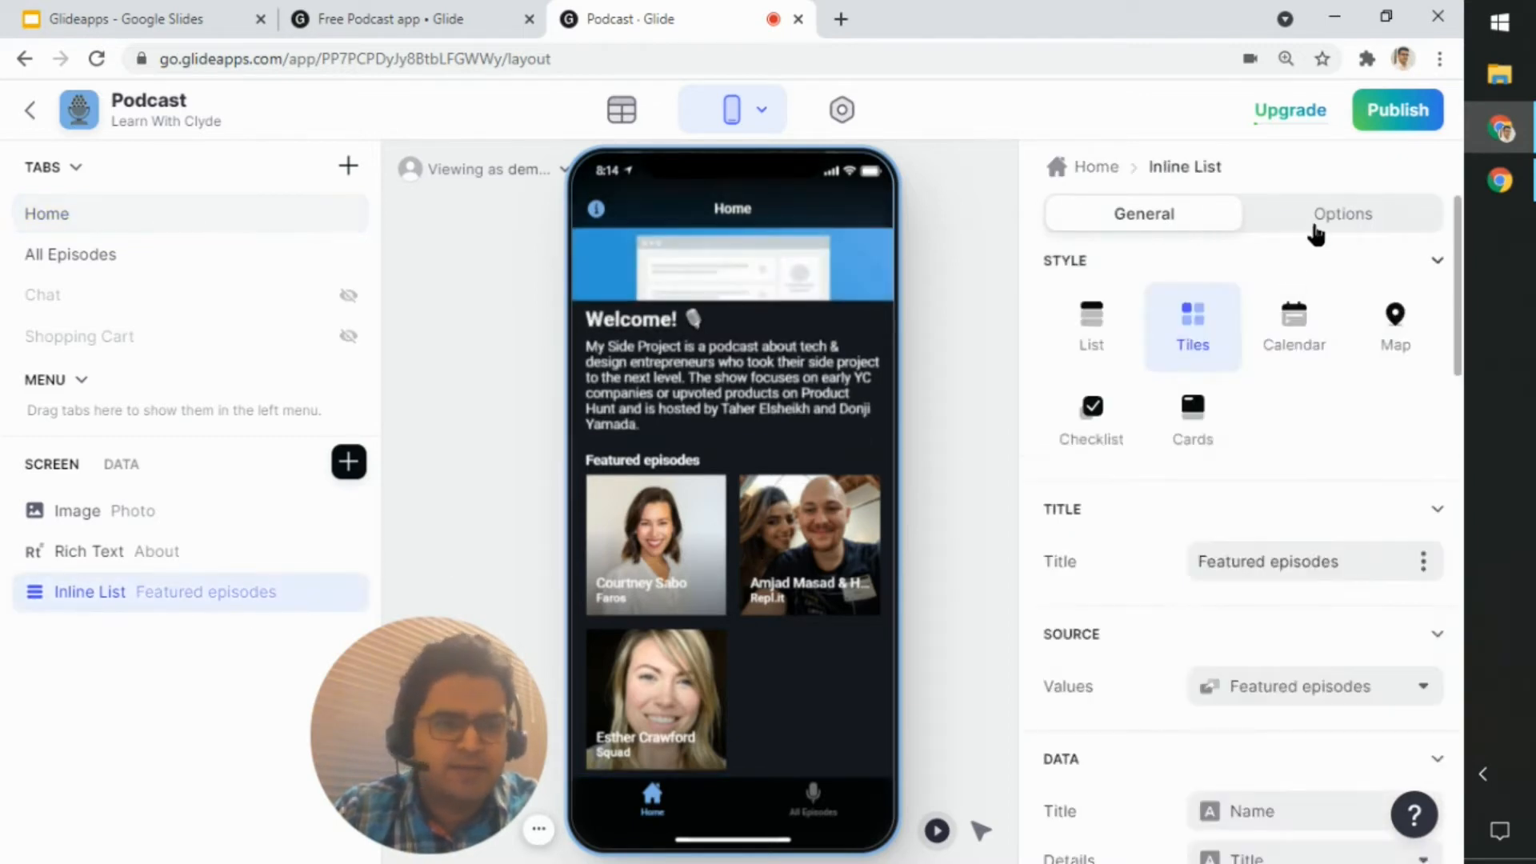
Examine the inline list's visibility, search, filter, sort and group options, and return to the Home tab's settings
left_click(1316, 230)
scroll(1326, 335, "down", 3)
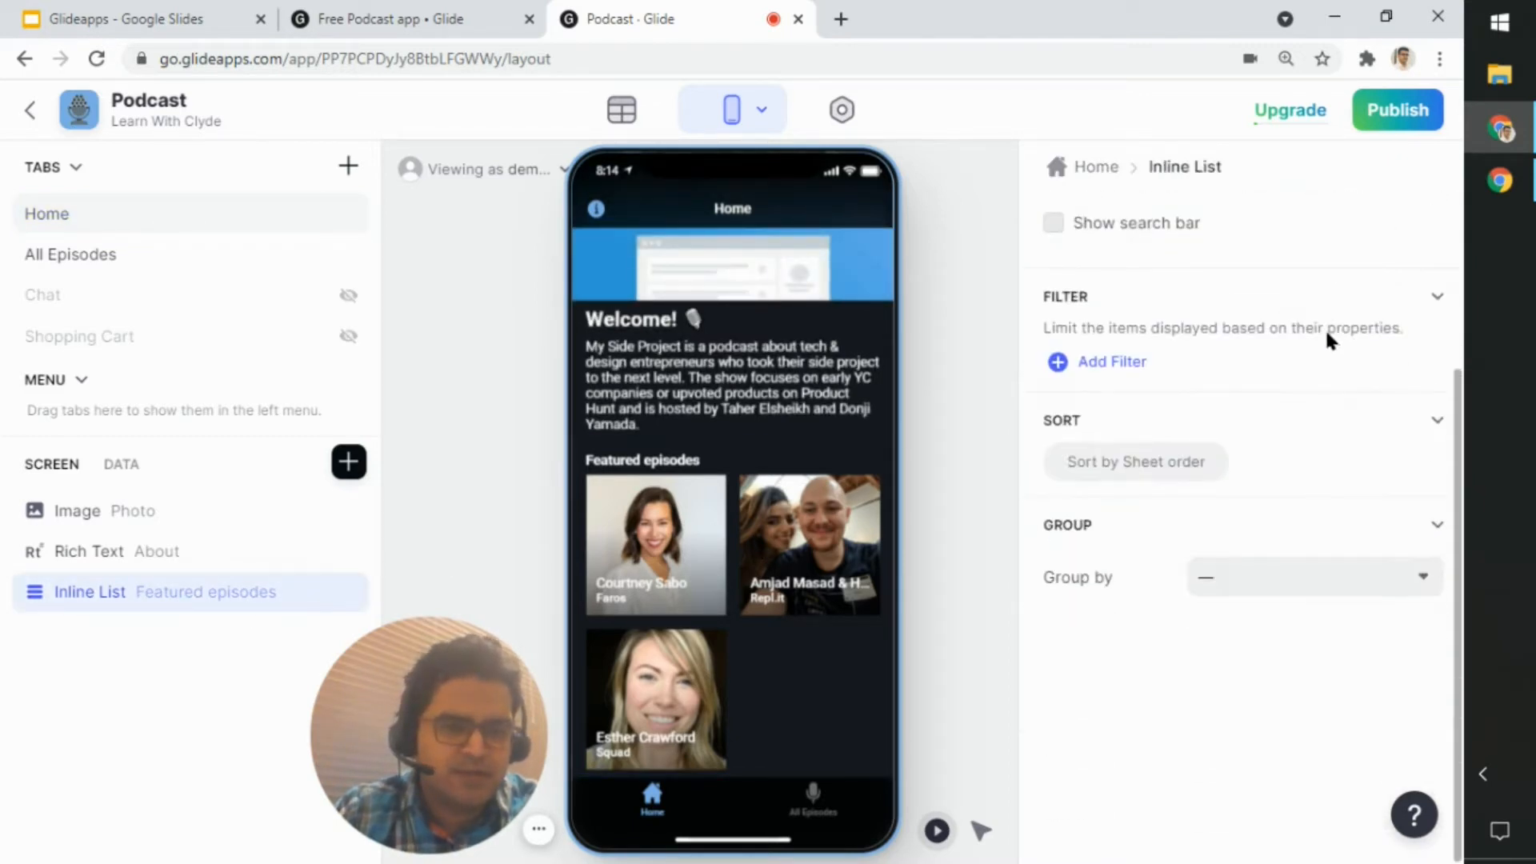
scroll(1325, 336, "up", 3)
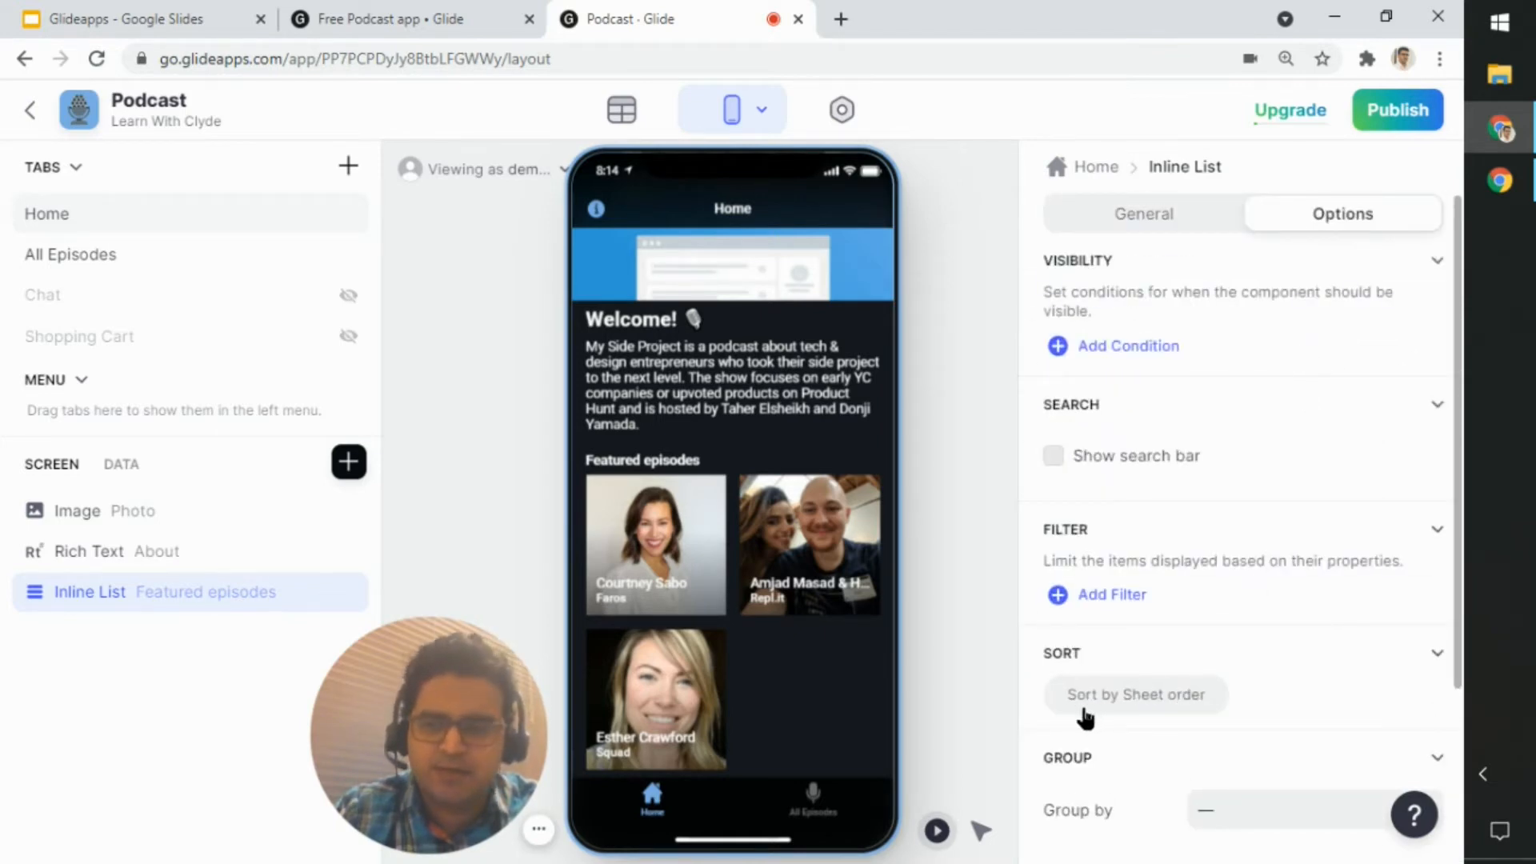
left_click(1096, 167)
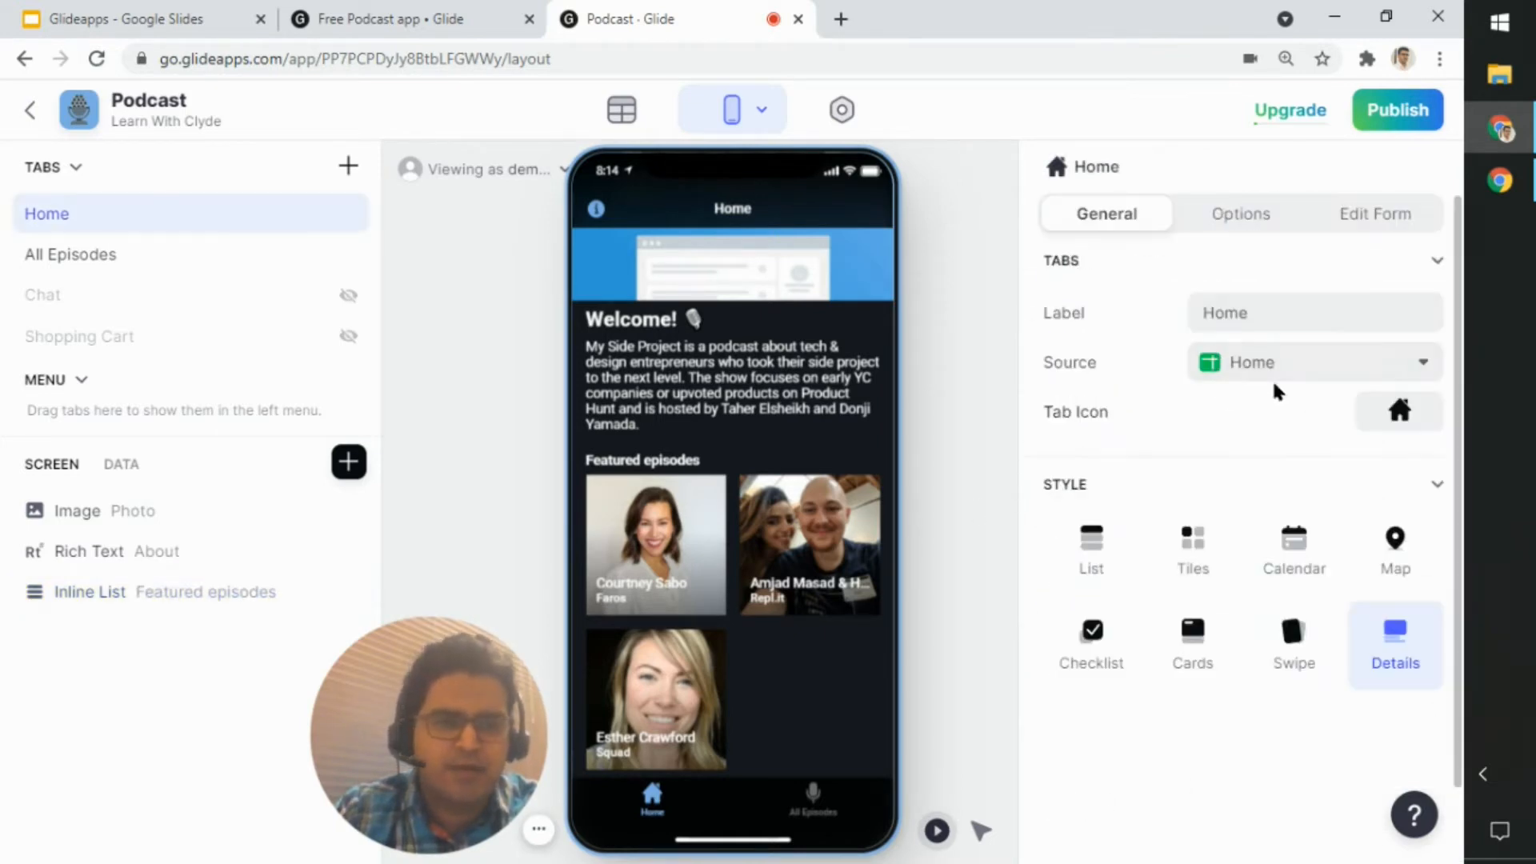
Review the Home tab's visibility, filter, sort and user-editing options, and return to its general settings
left_click(1258, 217)
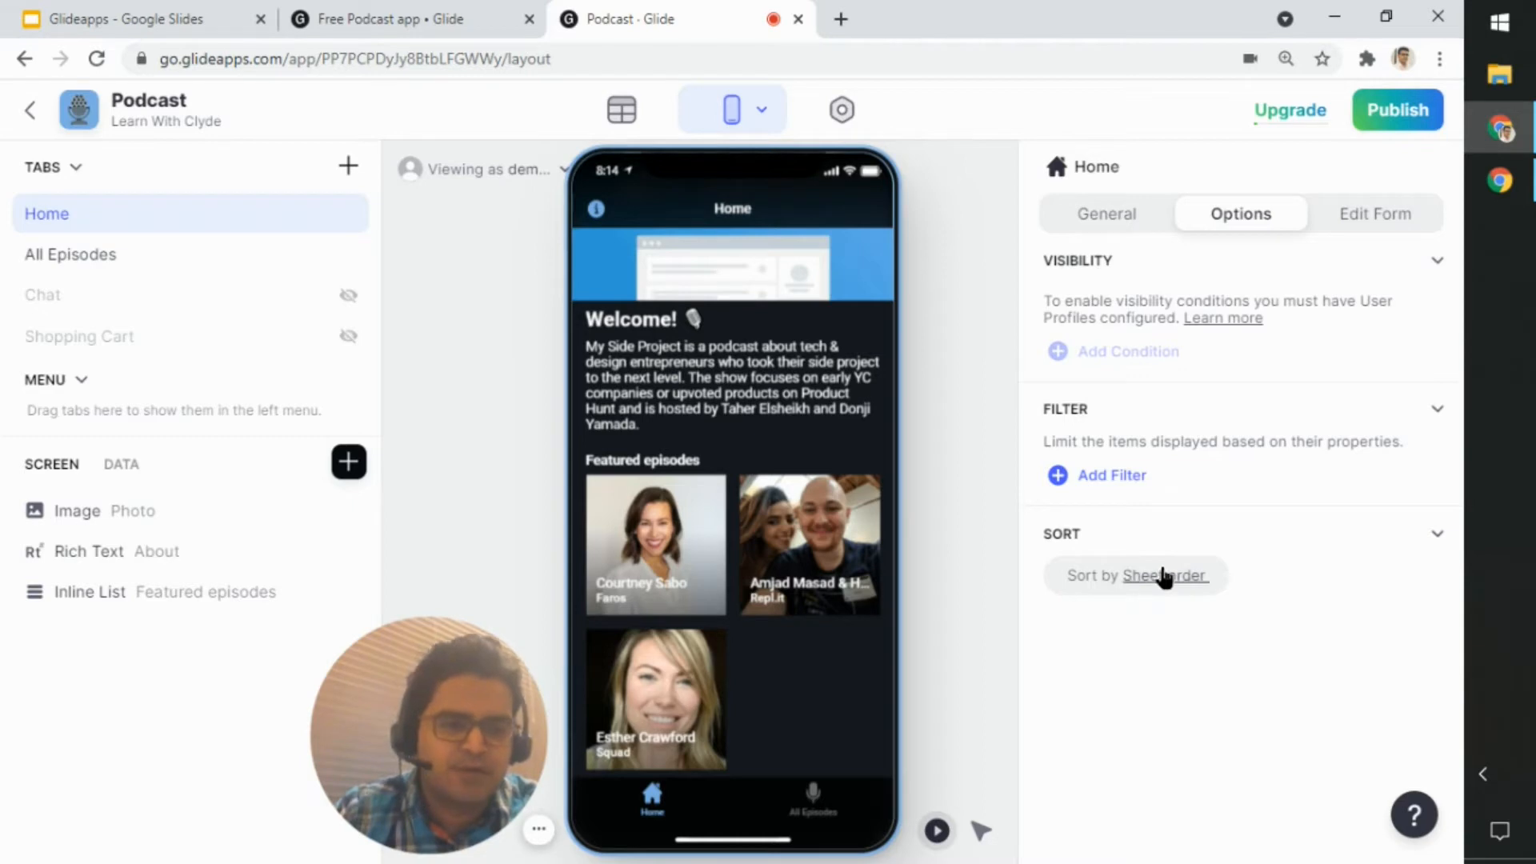
left_click(1360, 213)
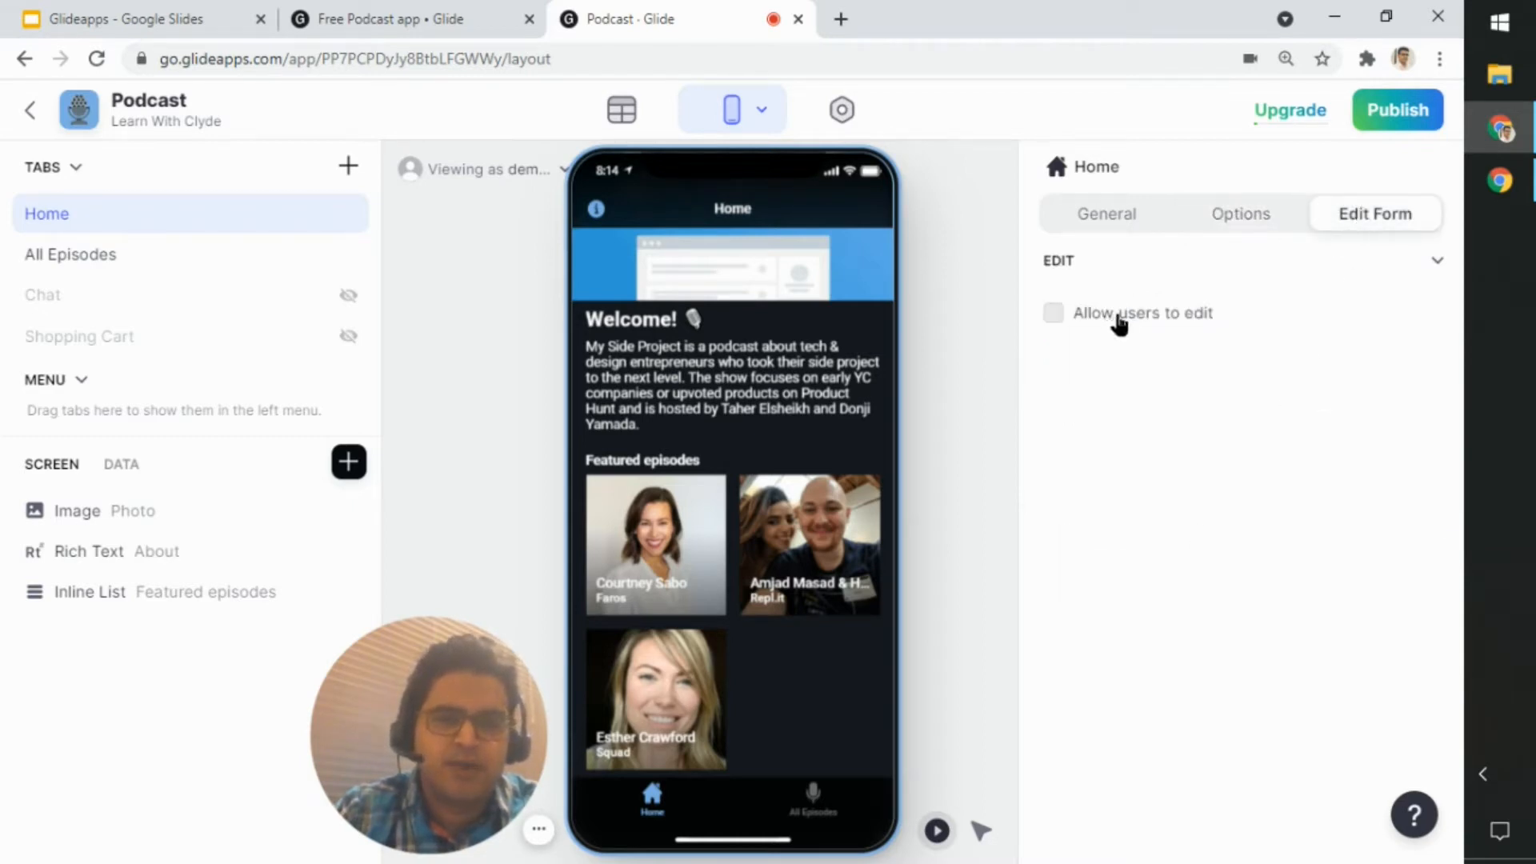
left_click(1061, 215)
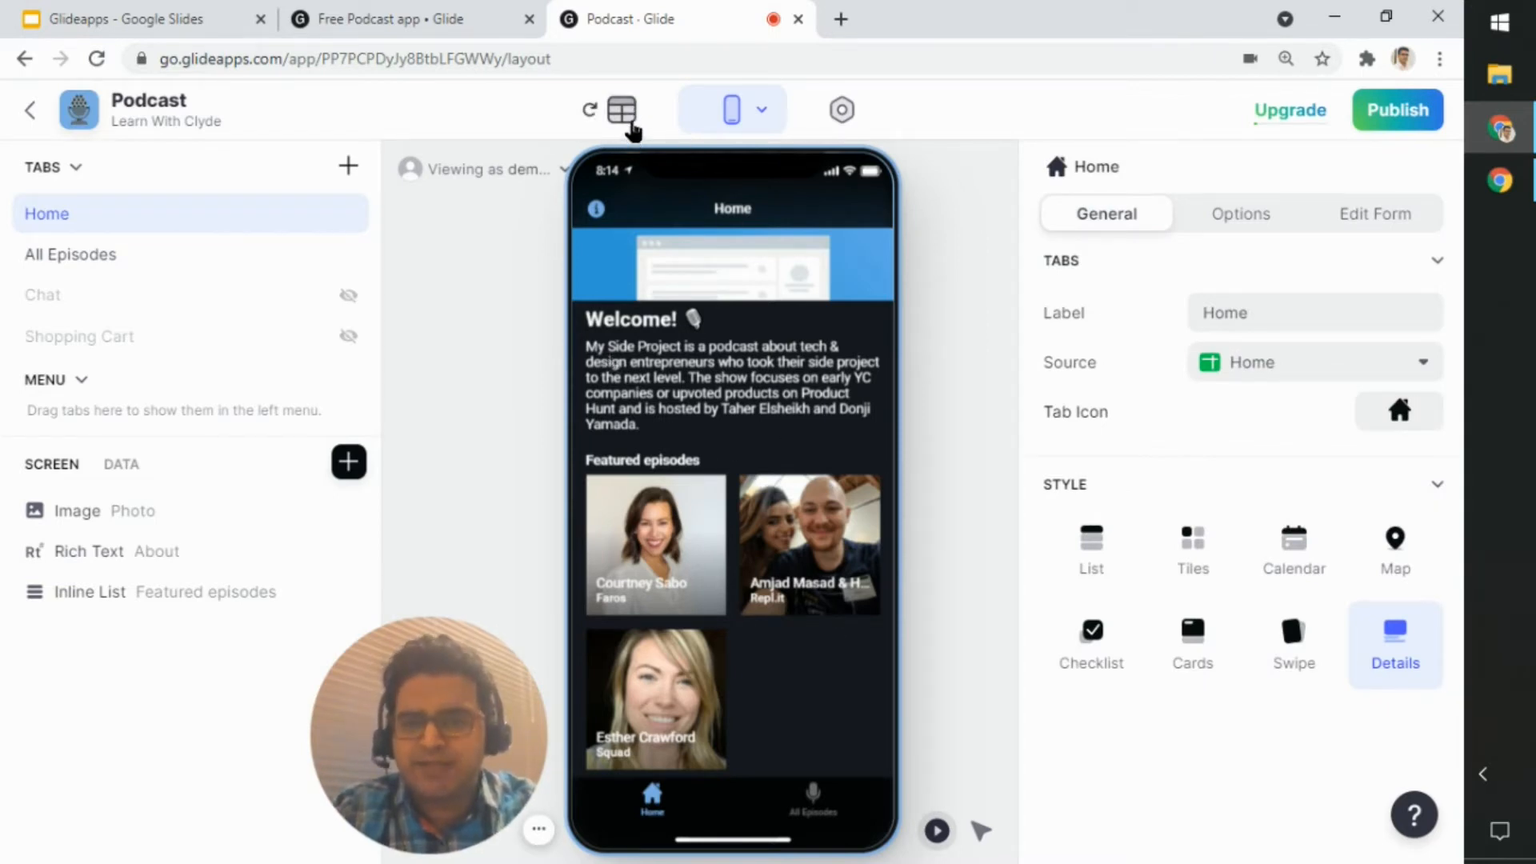
Open the app's data tables and read the full welcome text in the Home table's About column
left_click(629, 121)
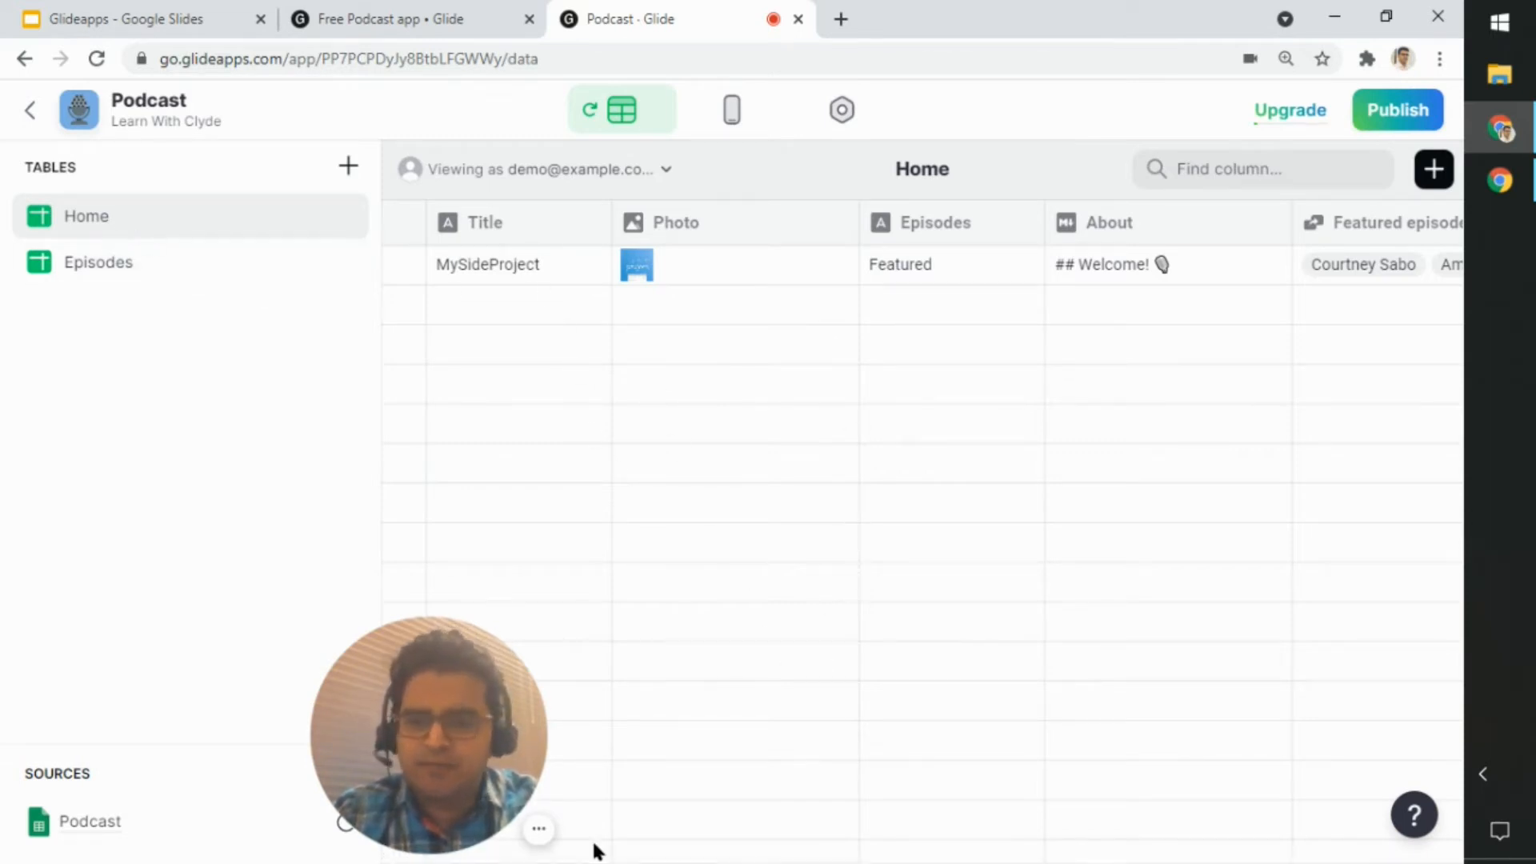
mouse_move(700, 857)
left_mouse_down()
mouse_move(754, 857)
mouse_move(683, 842)
left_mouse_up()
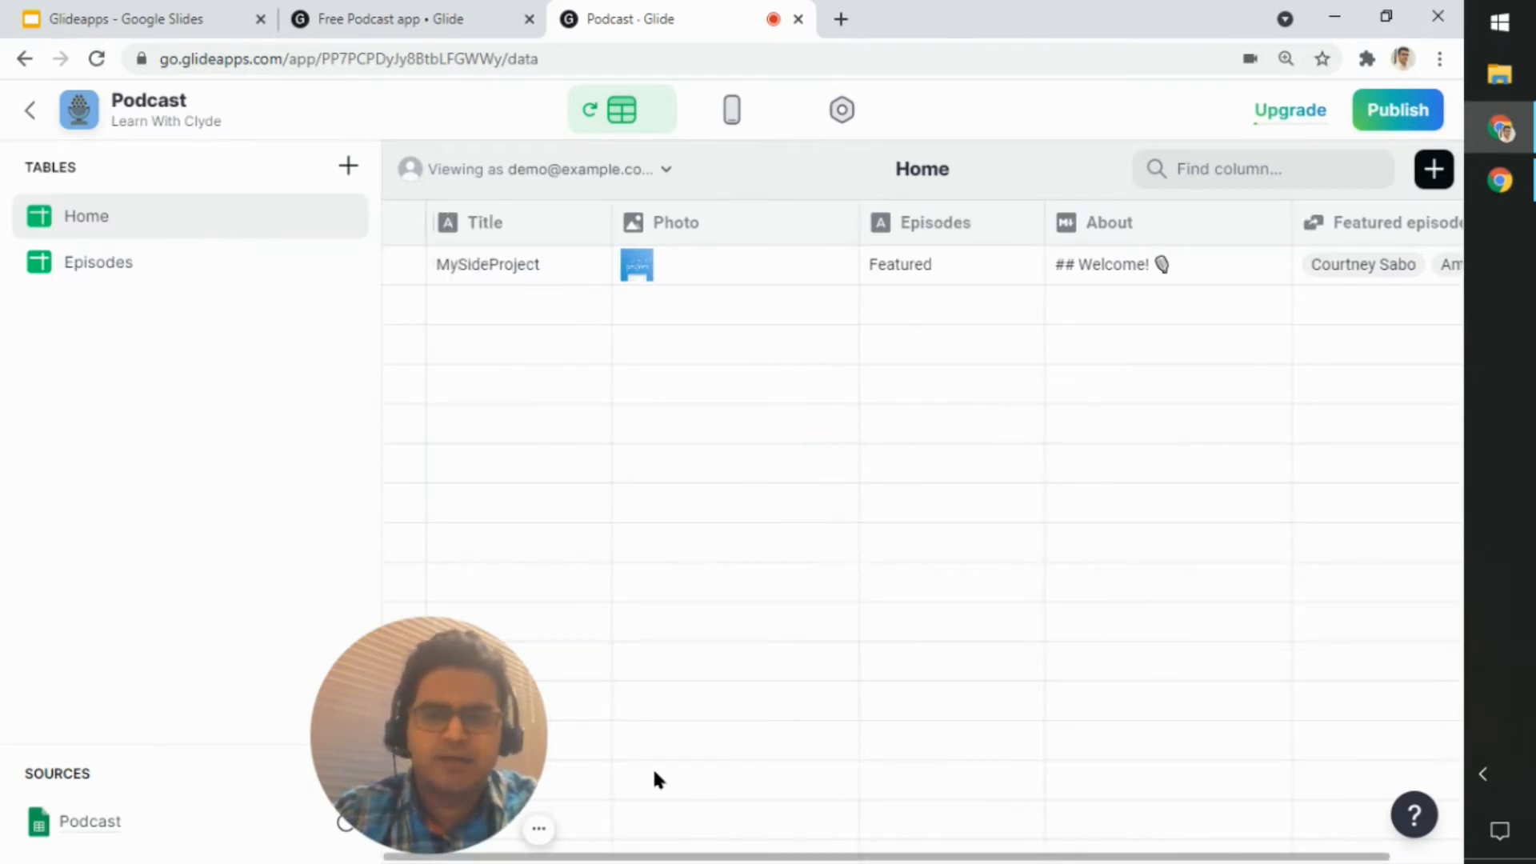
left_click_drag(796, 859, 748, 852)
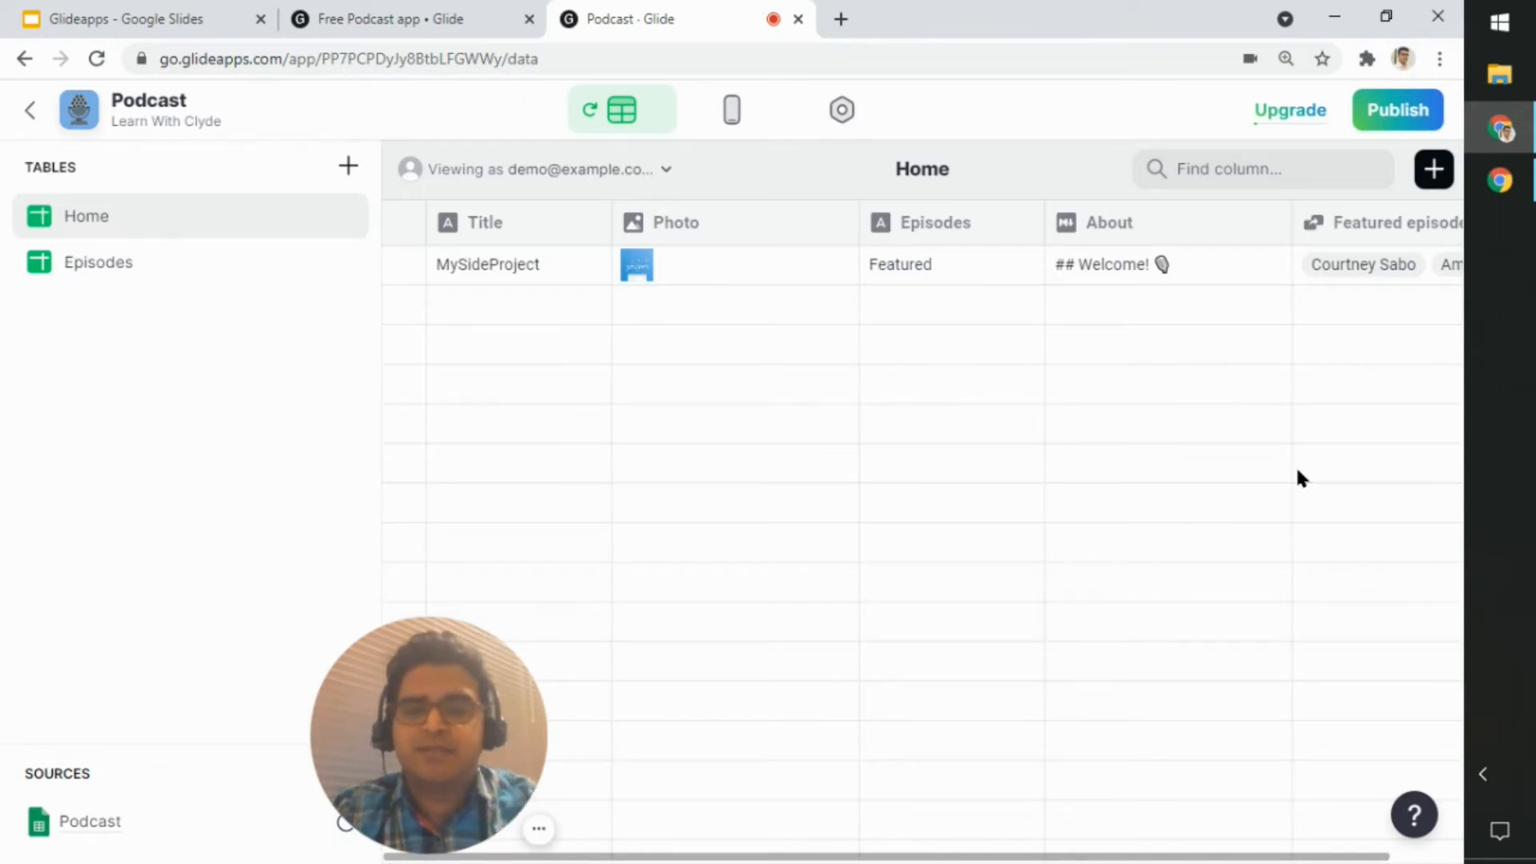
left_click(1189, 278)
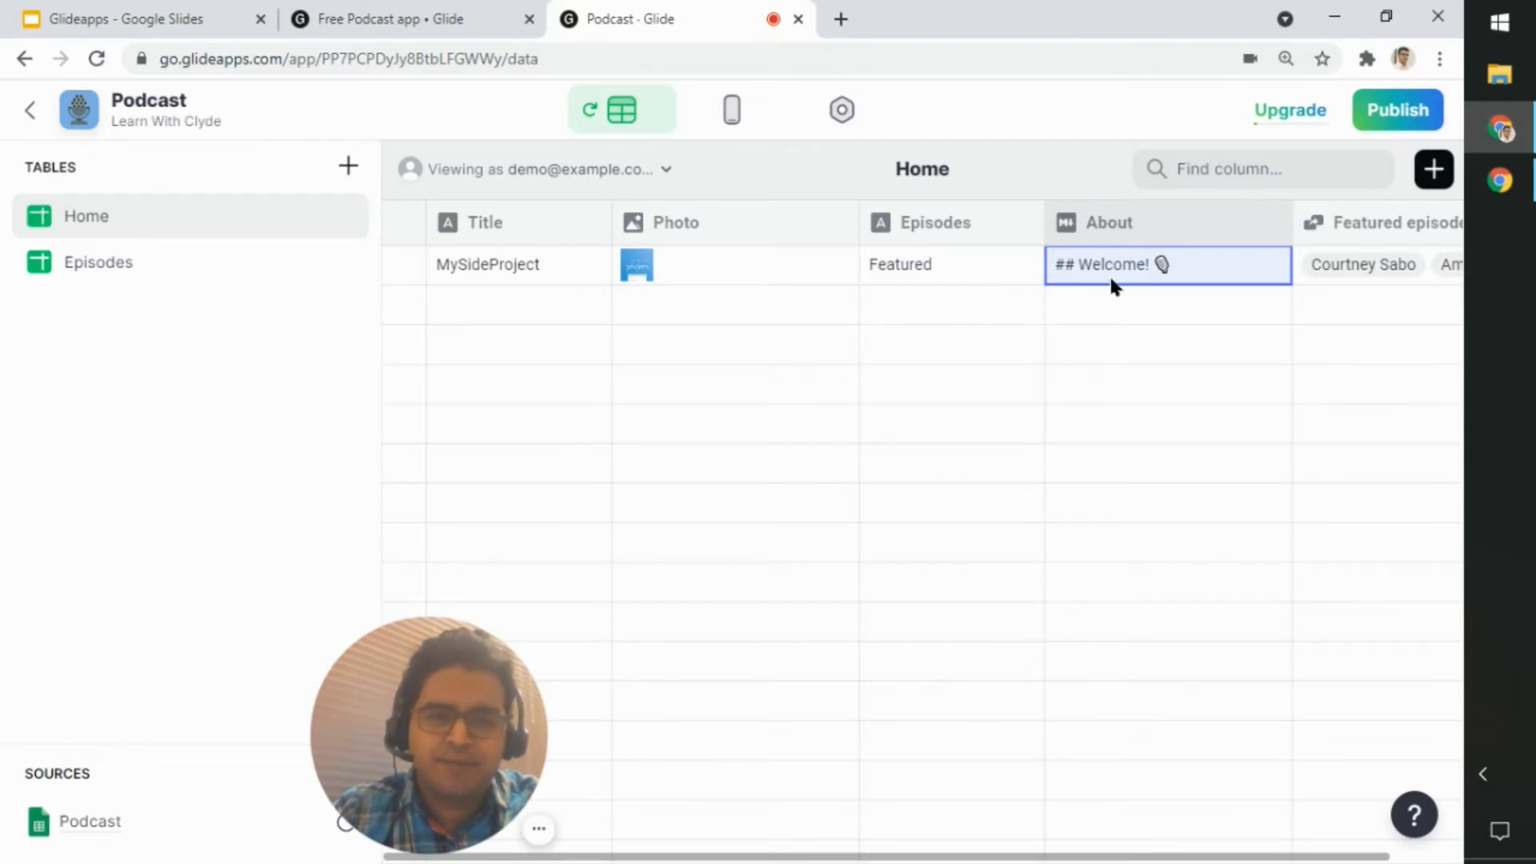
left_click(1192, 272)
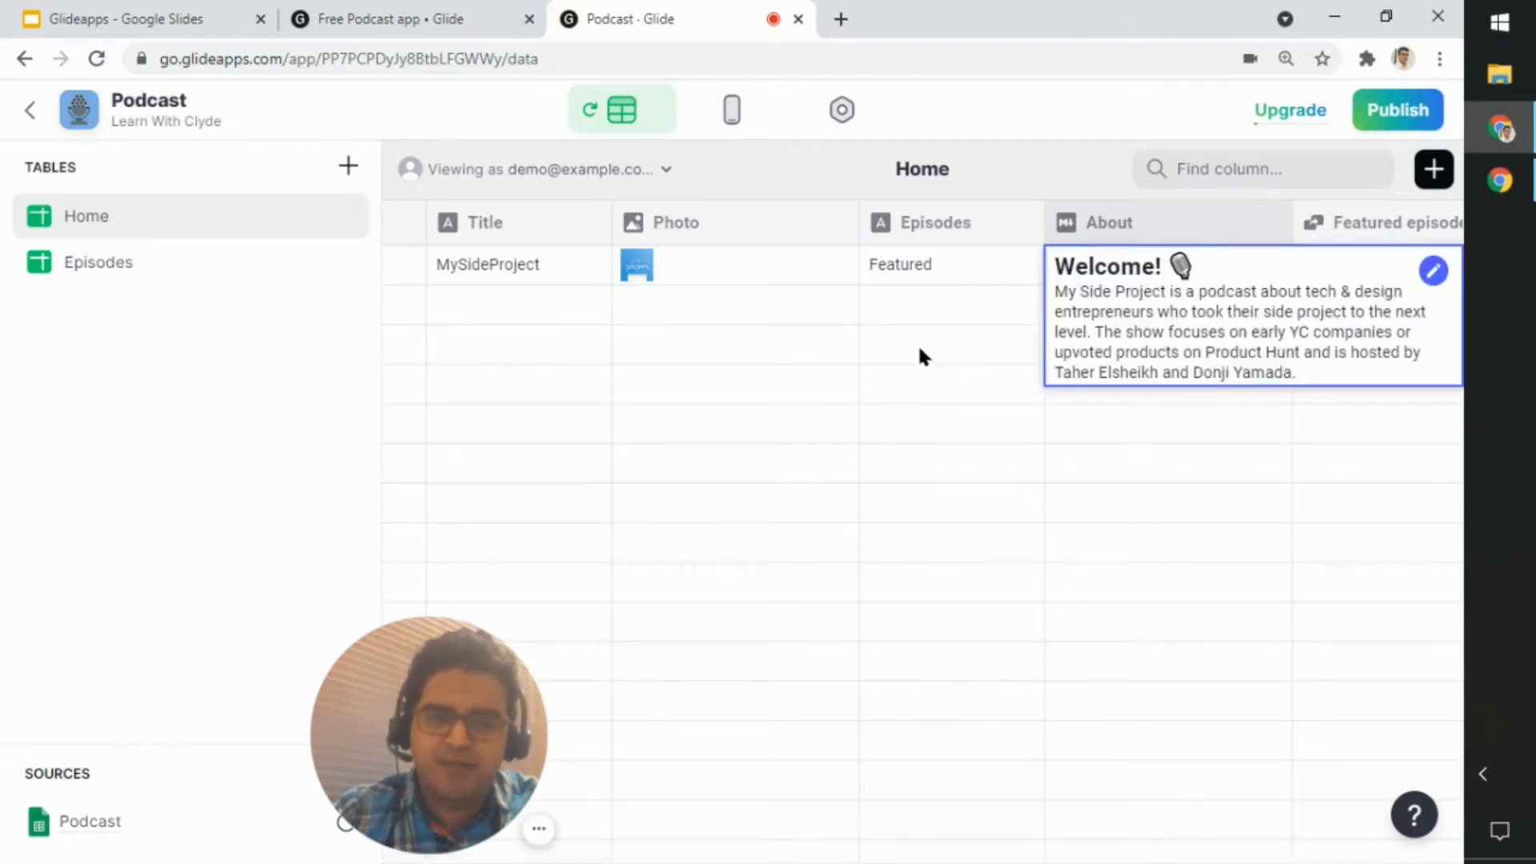
left_click(960, 360)
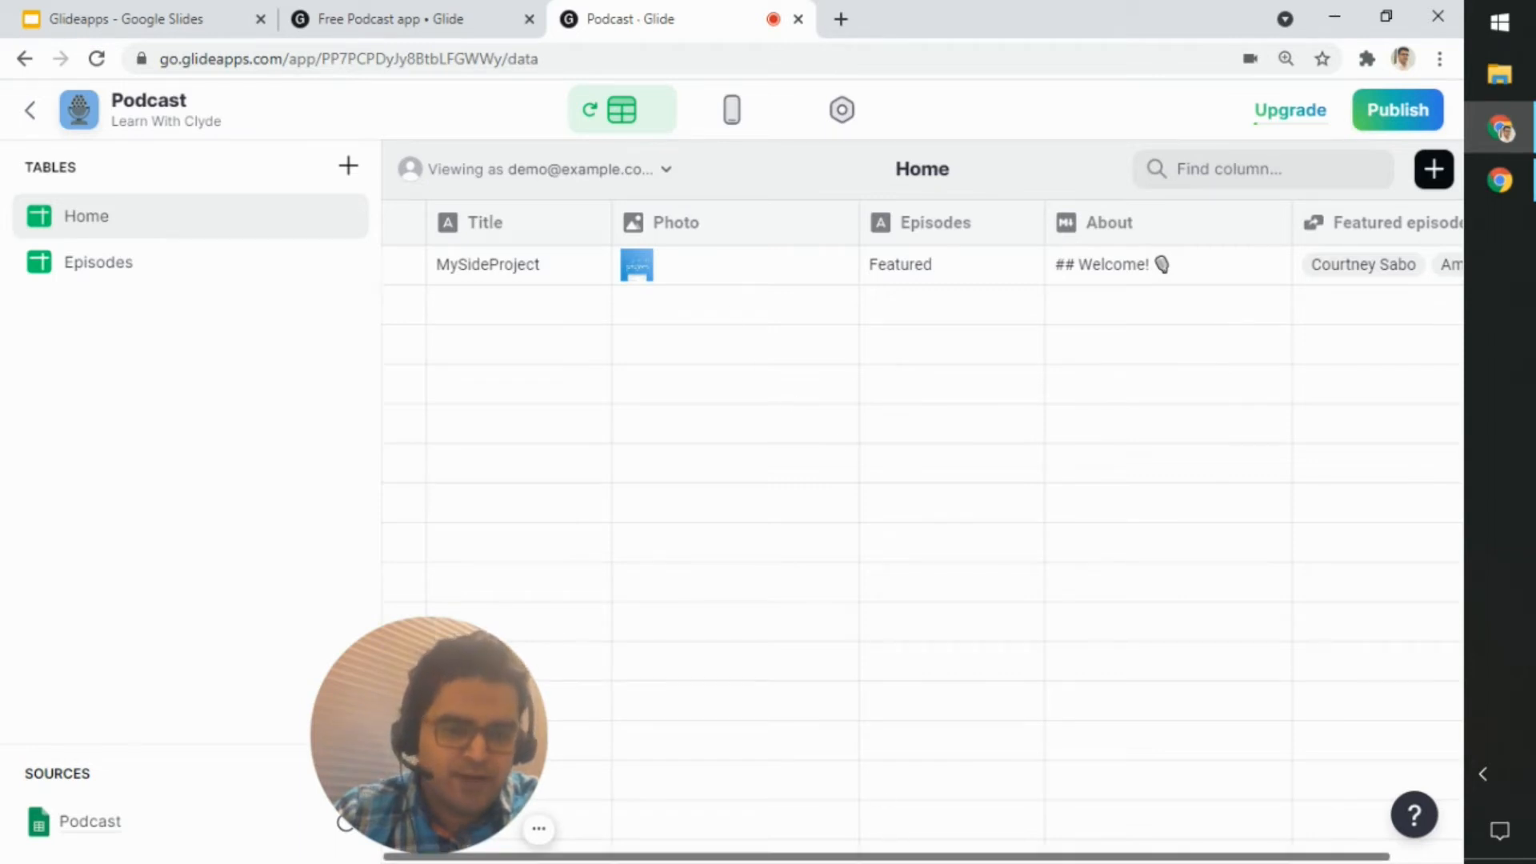
Examine the Featured episodes relation column's configuration and the matching value in the Home table's Episodes column, without changing them
left_click_drag(892, 857, 972, 857)
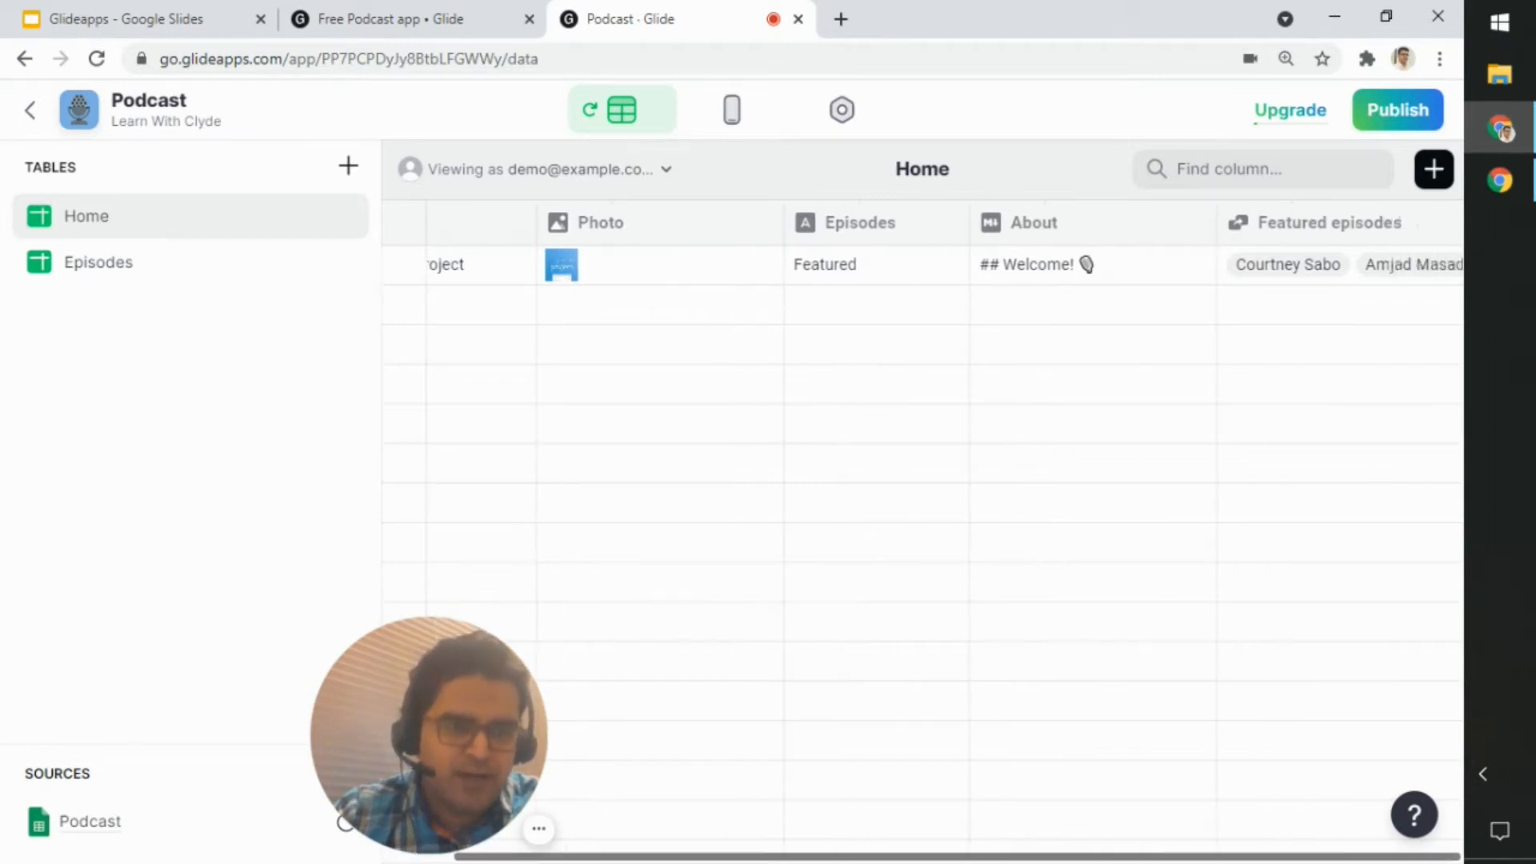
left_click(1440, 226)
left_click(1362, 271)
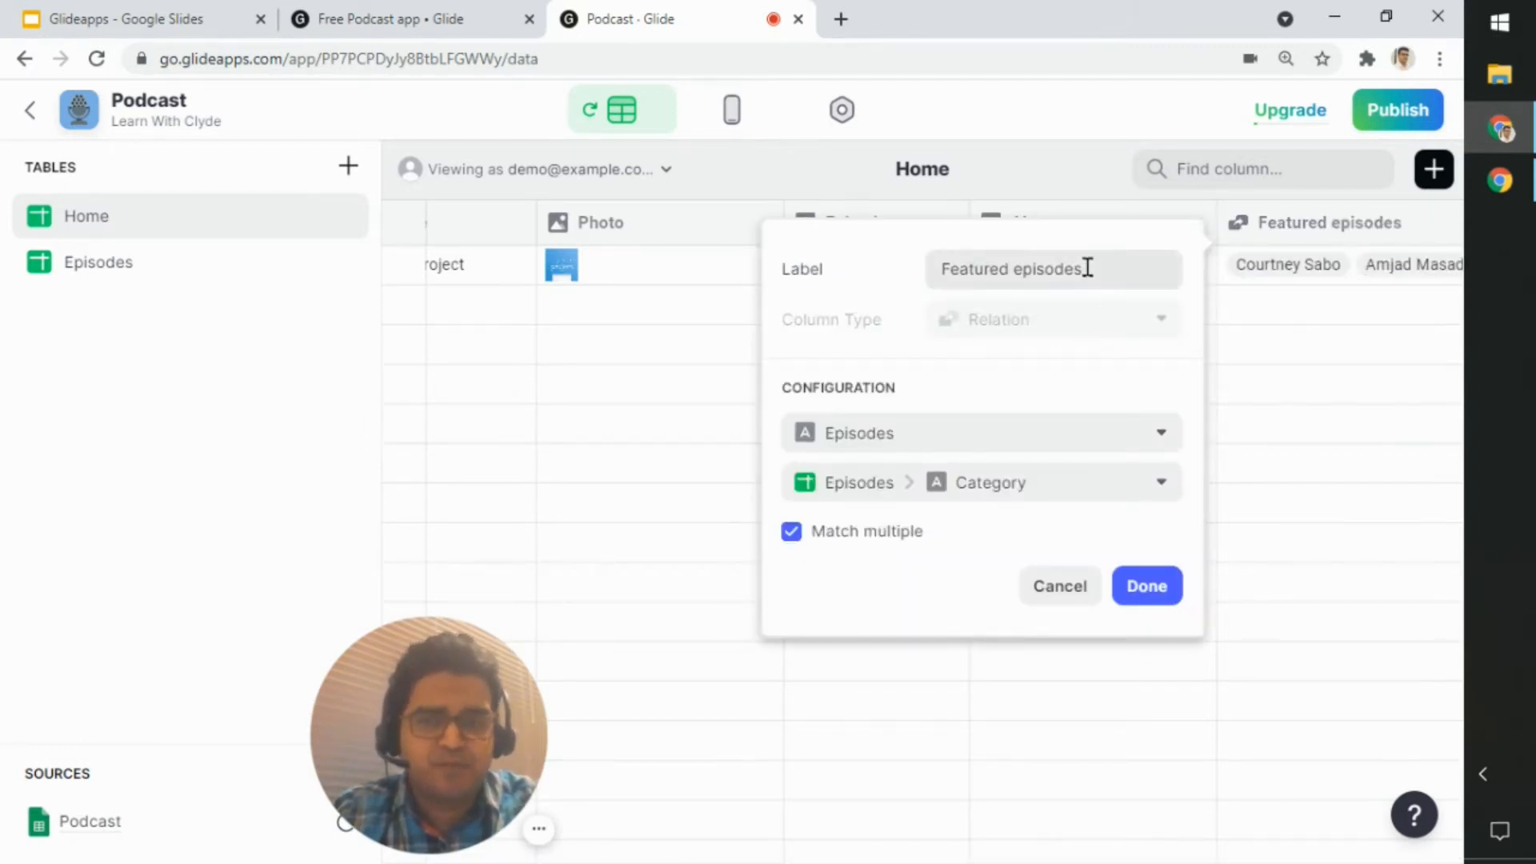
left_click(1068, 593)
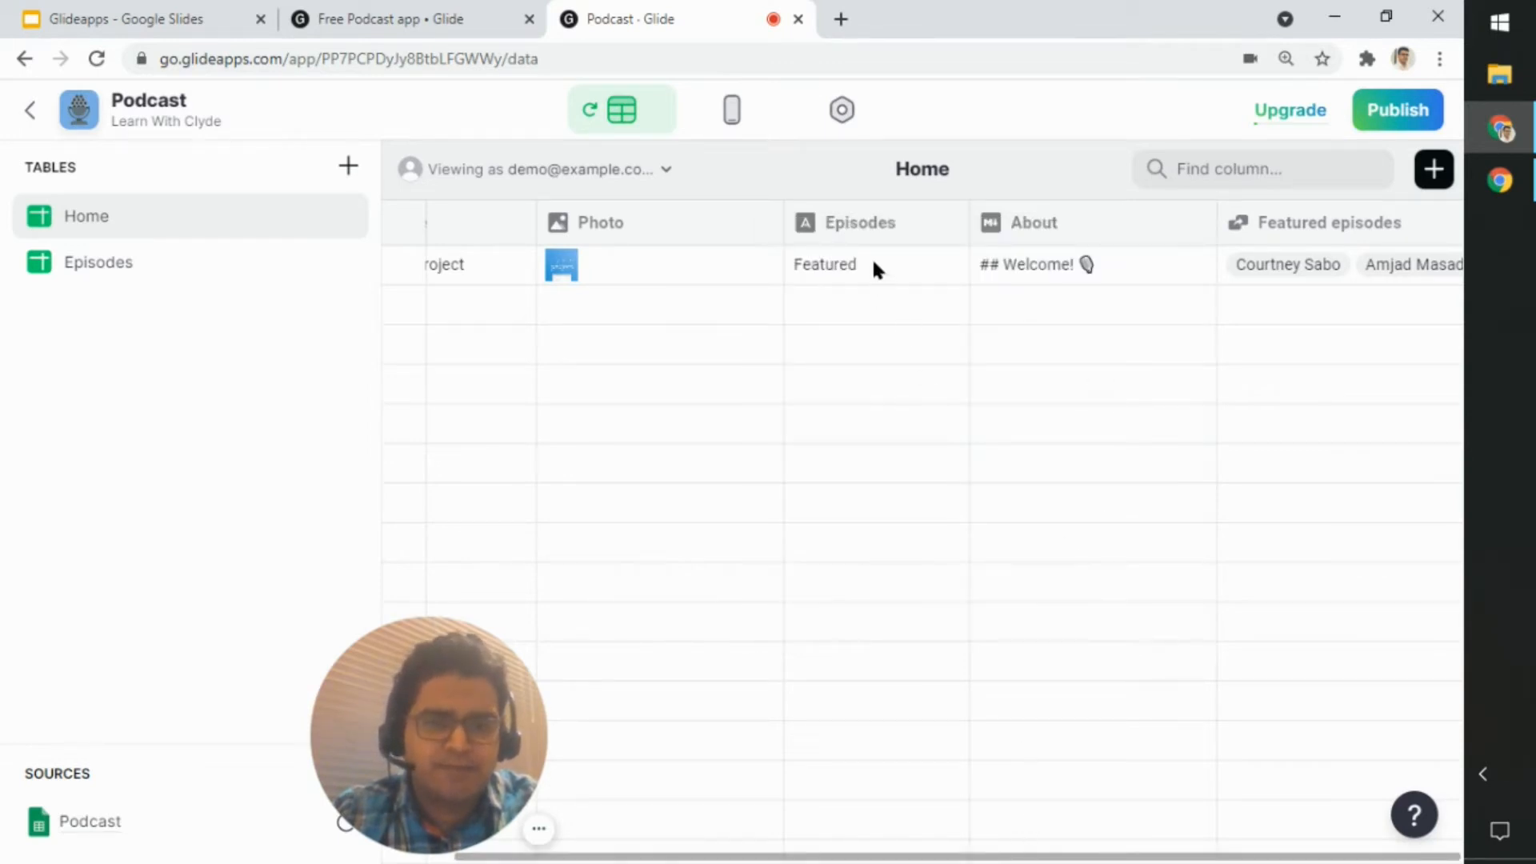
left_click(1432, 224)
left_click(1310, 269)
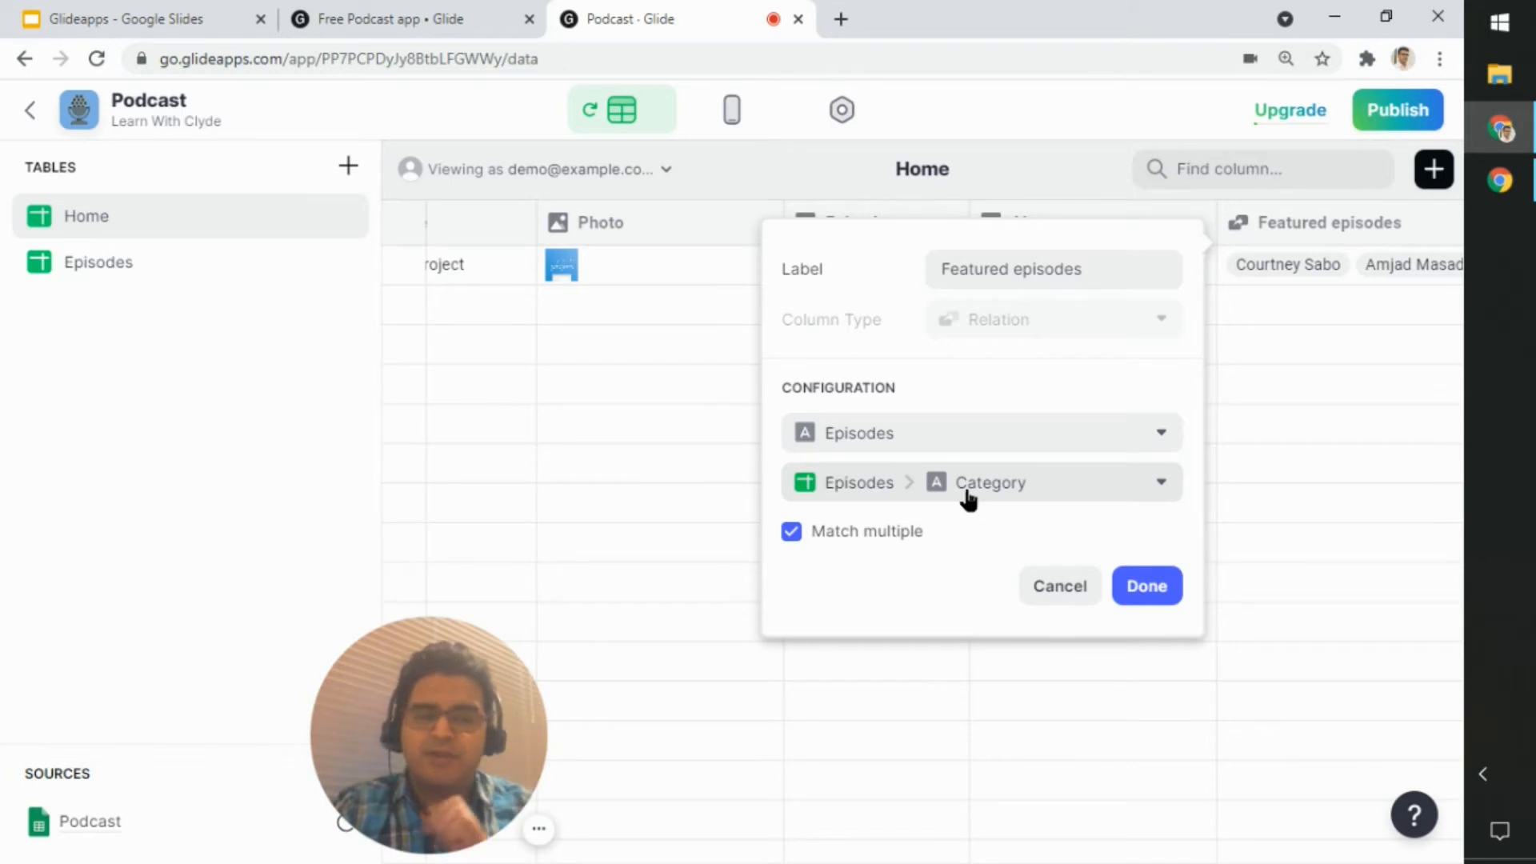
left_click(1054, 596)
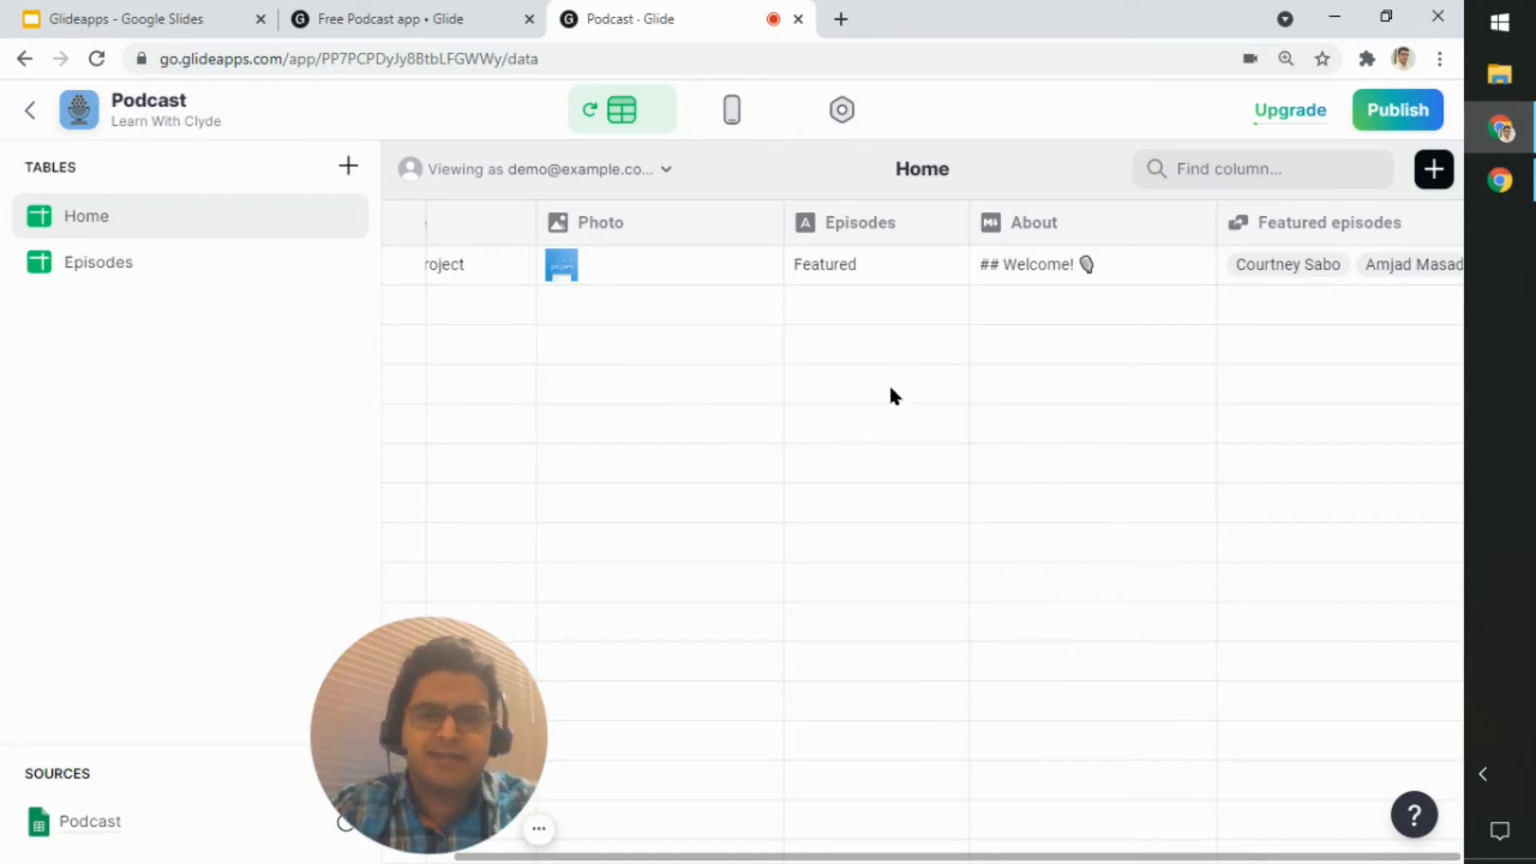
left_click(890, 279)
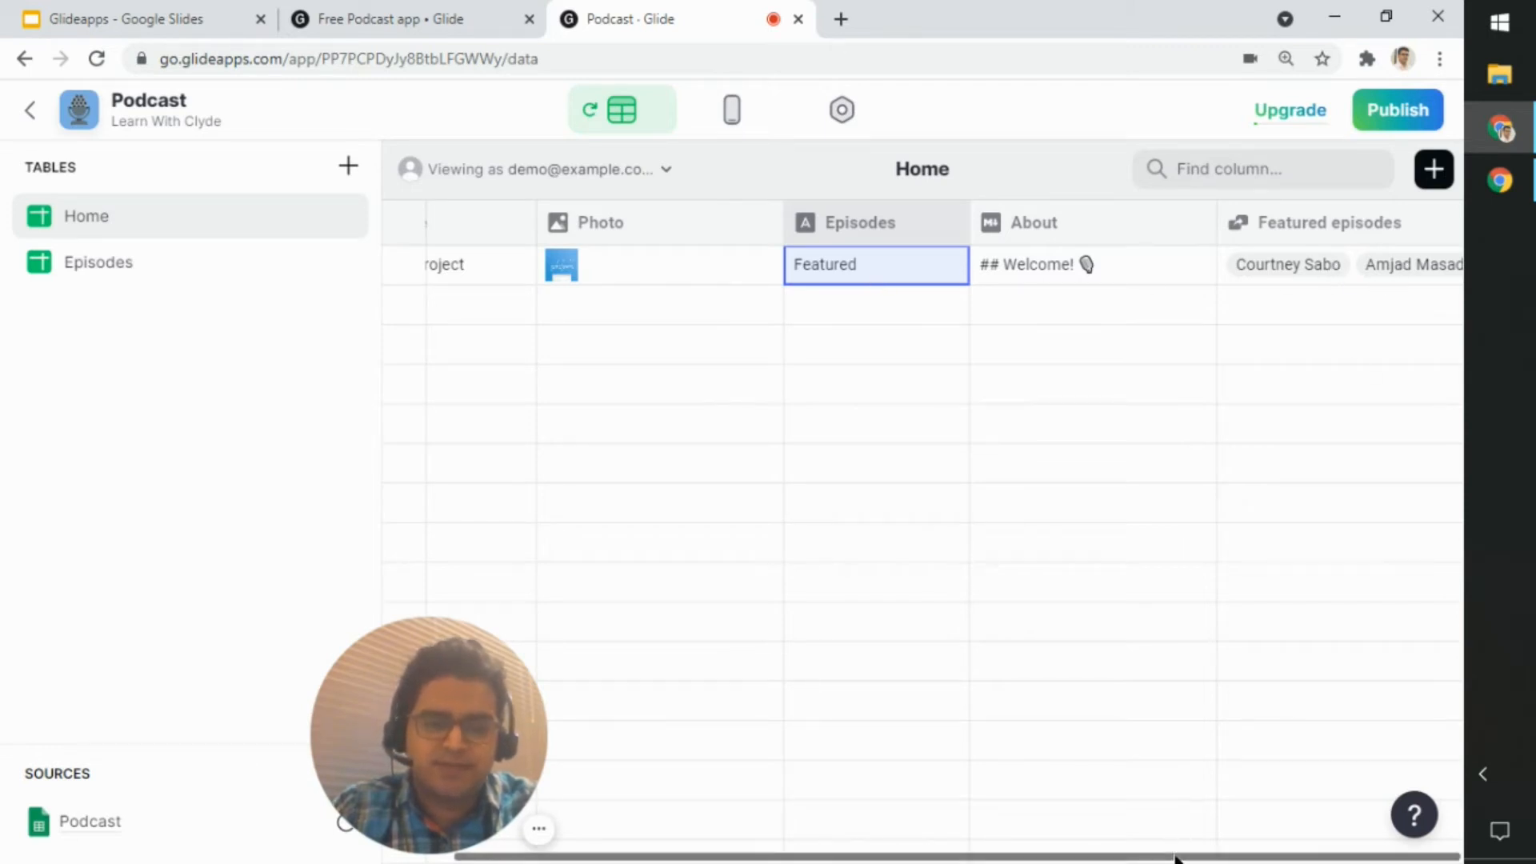
left_click(865, 264)
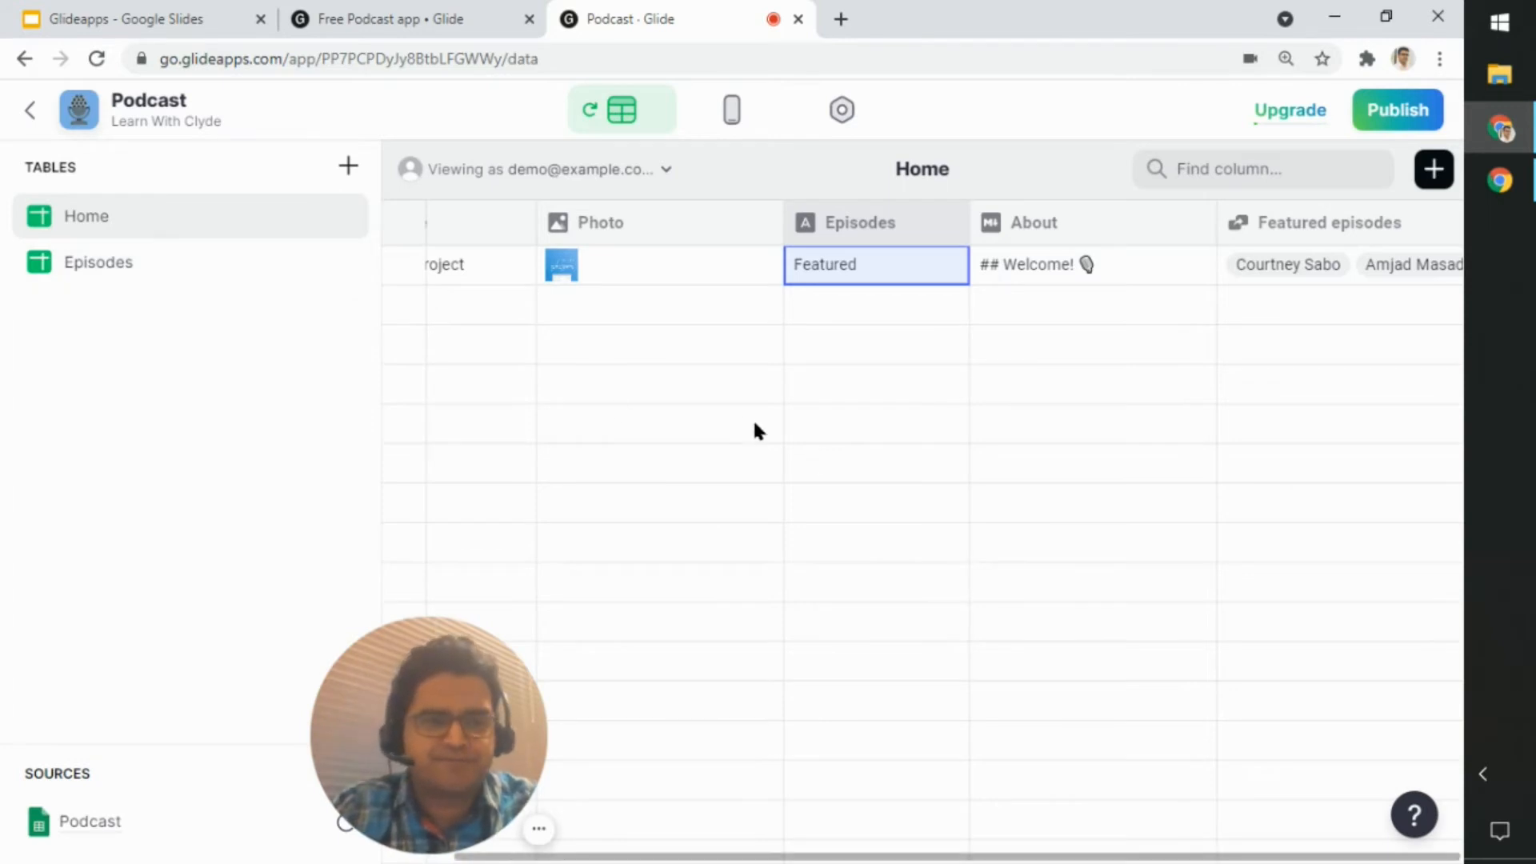
Look through the Episodes table's columns and expand the first episode's audio link
left_click(60, 272)
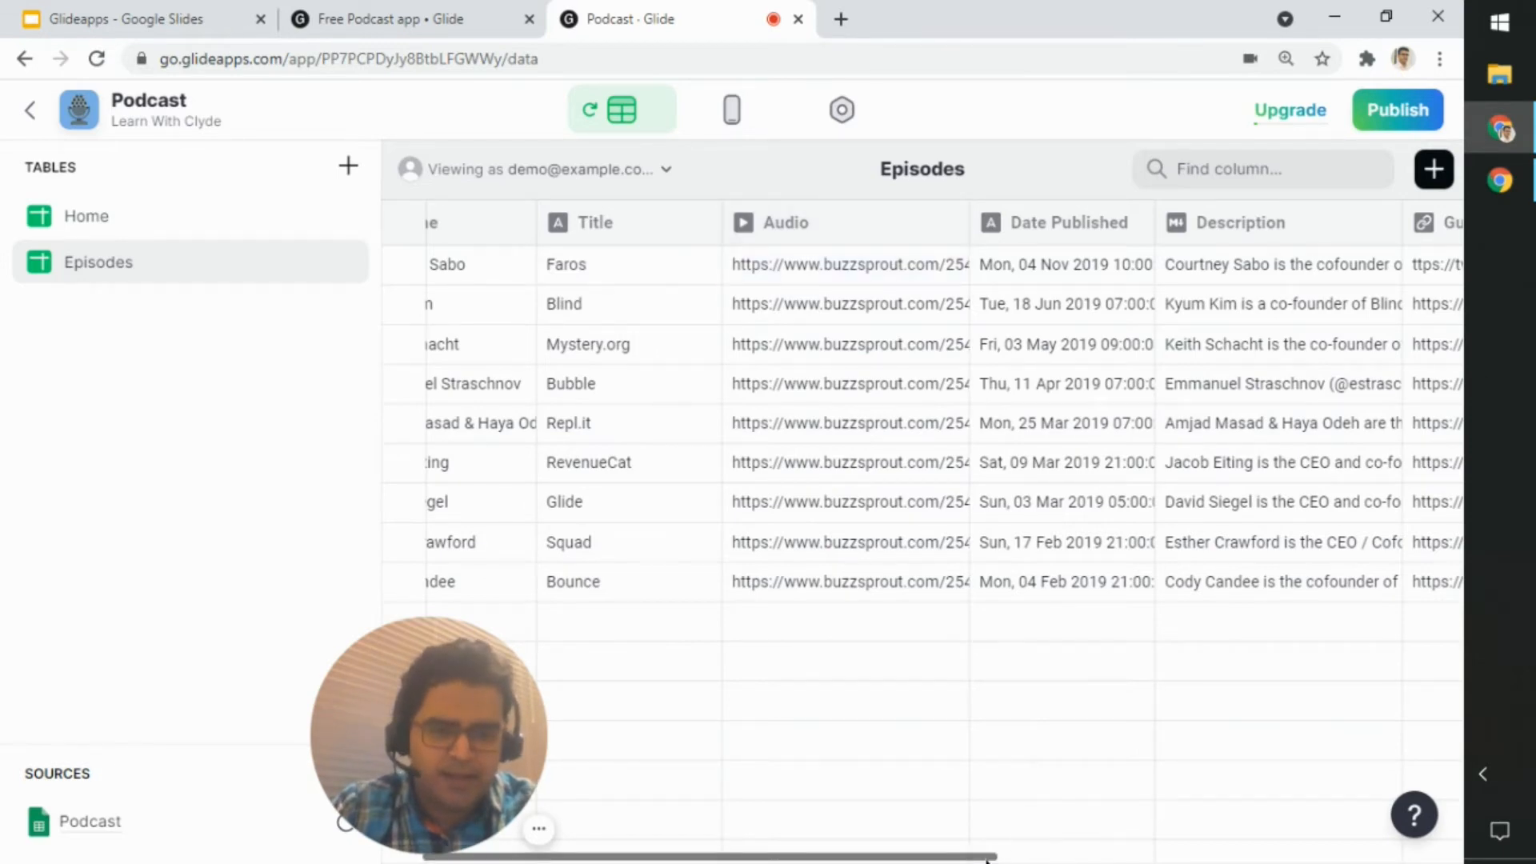
left_click_drag(988, 858, 784, 832)
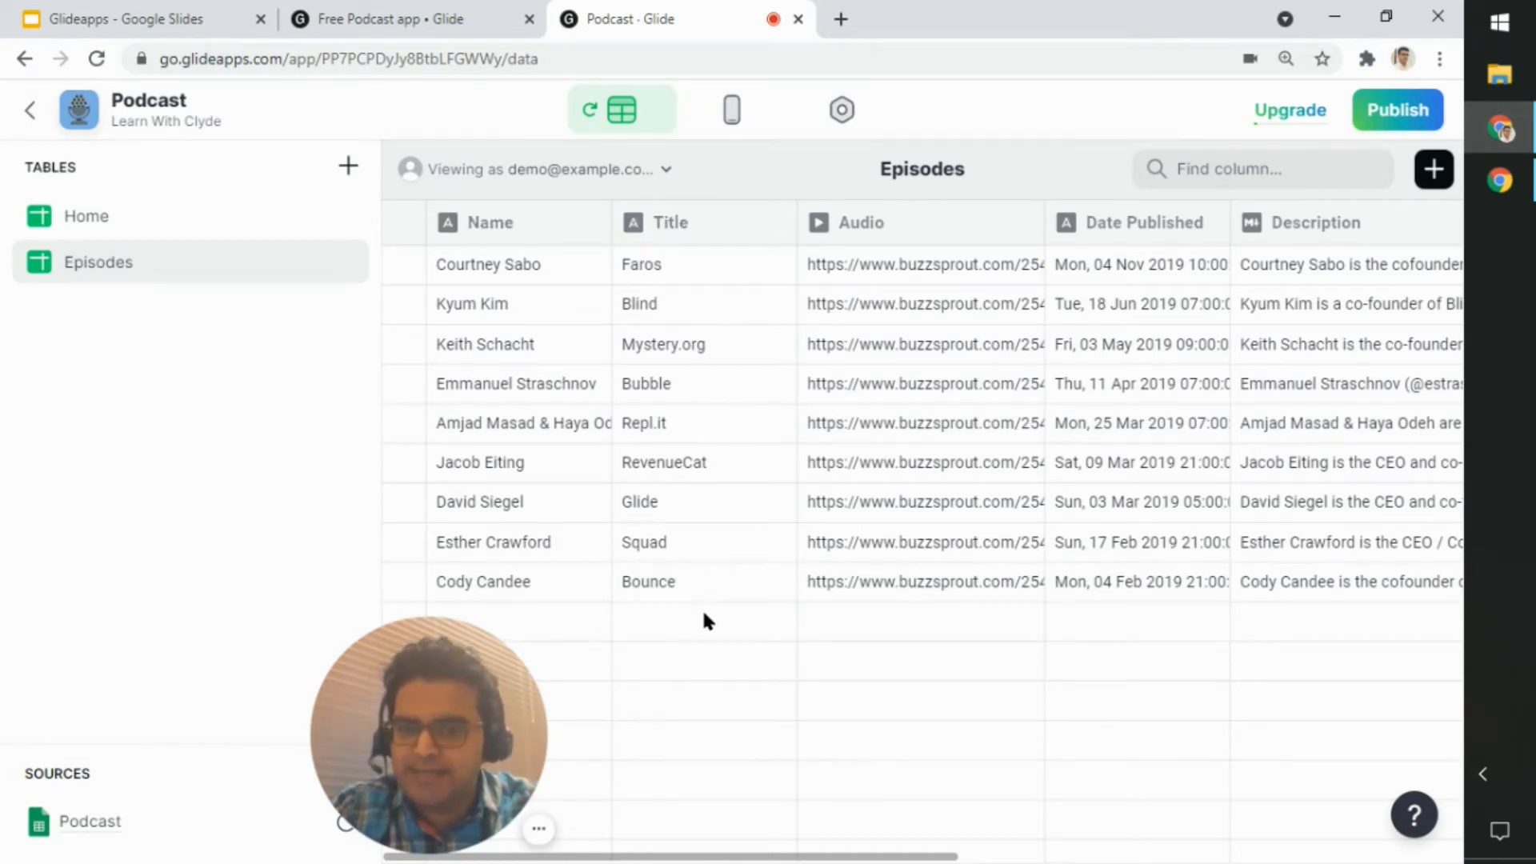
left_click(877, 267)
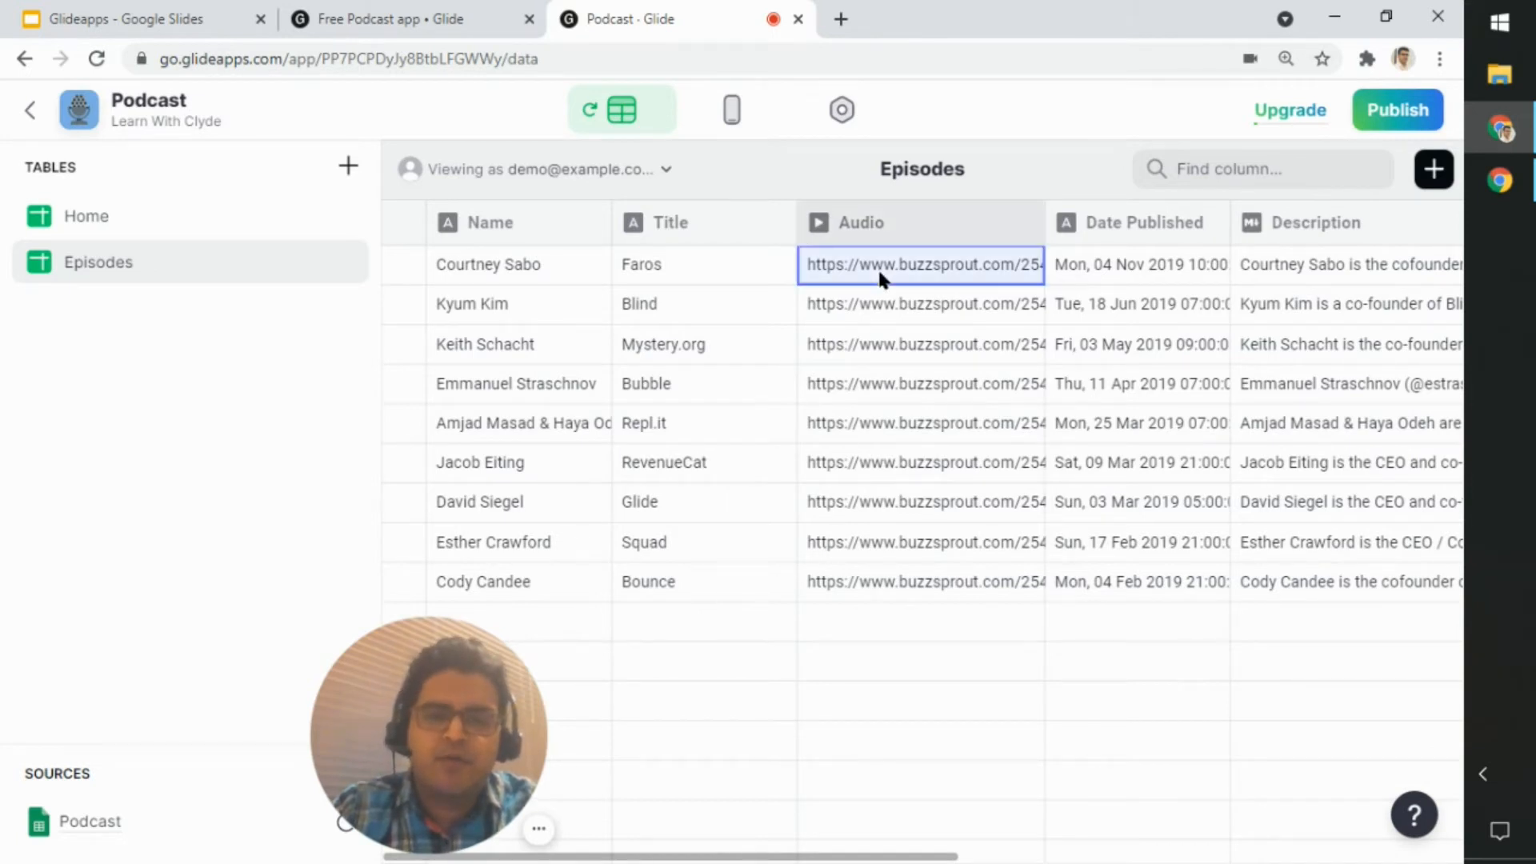
left_click(902, 535)
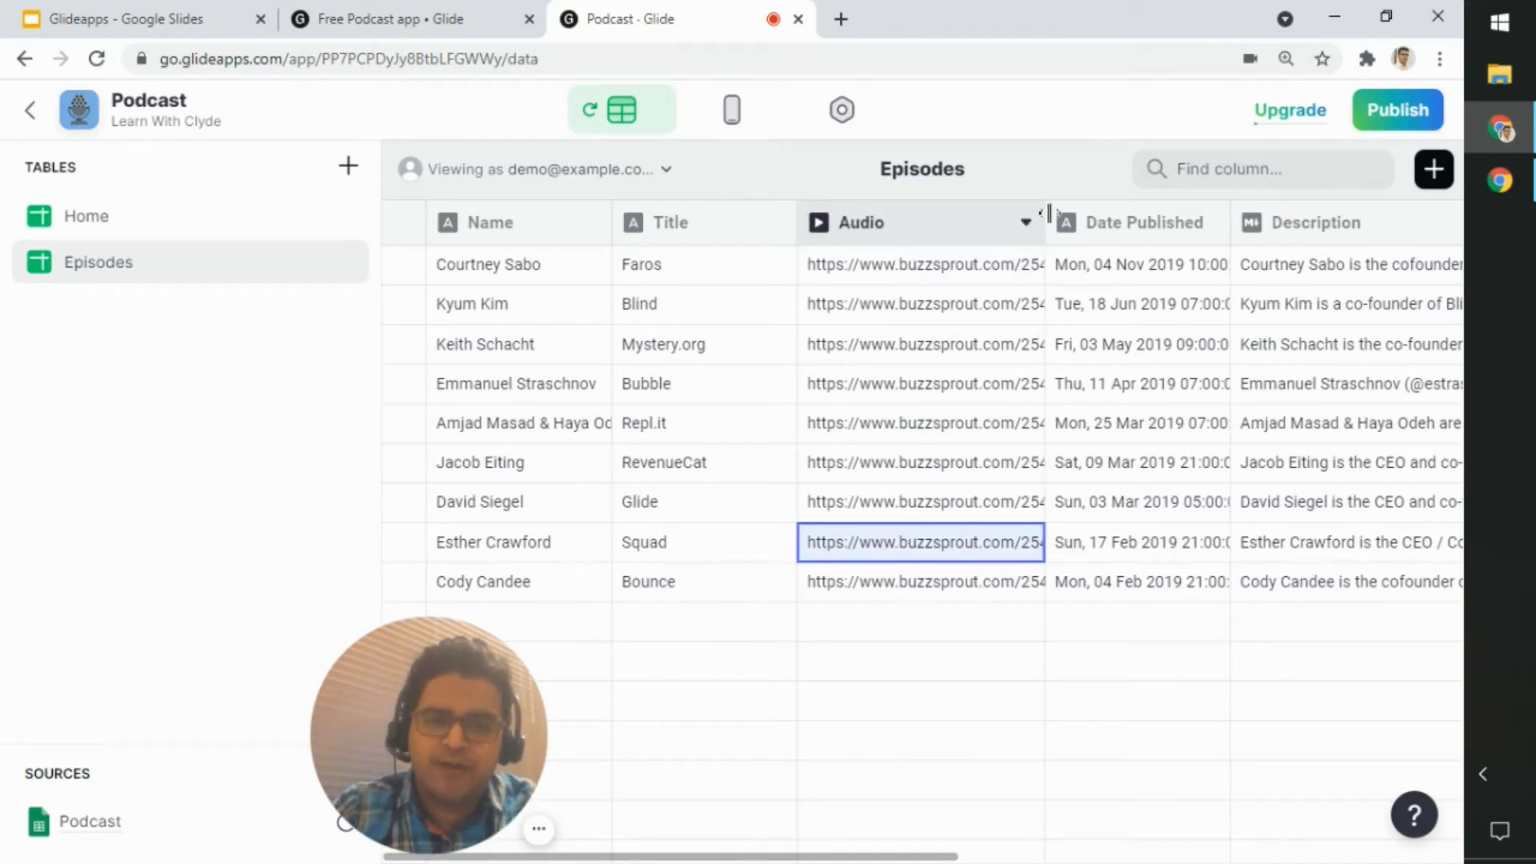
left_click(997, 271)
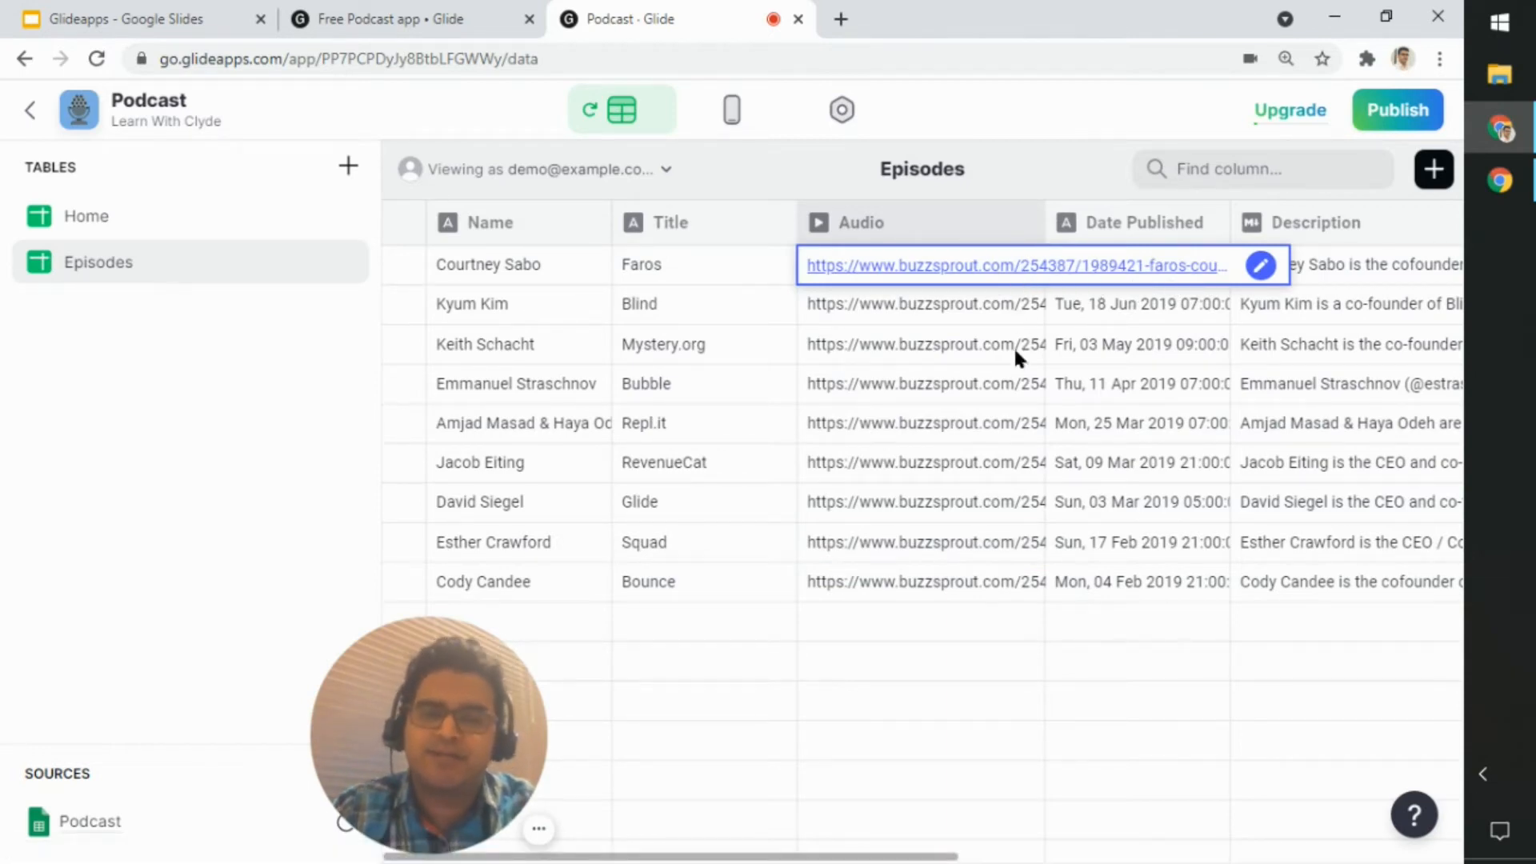
left_click(1072, 664)
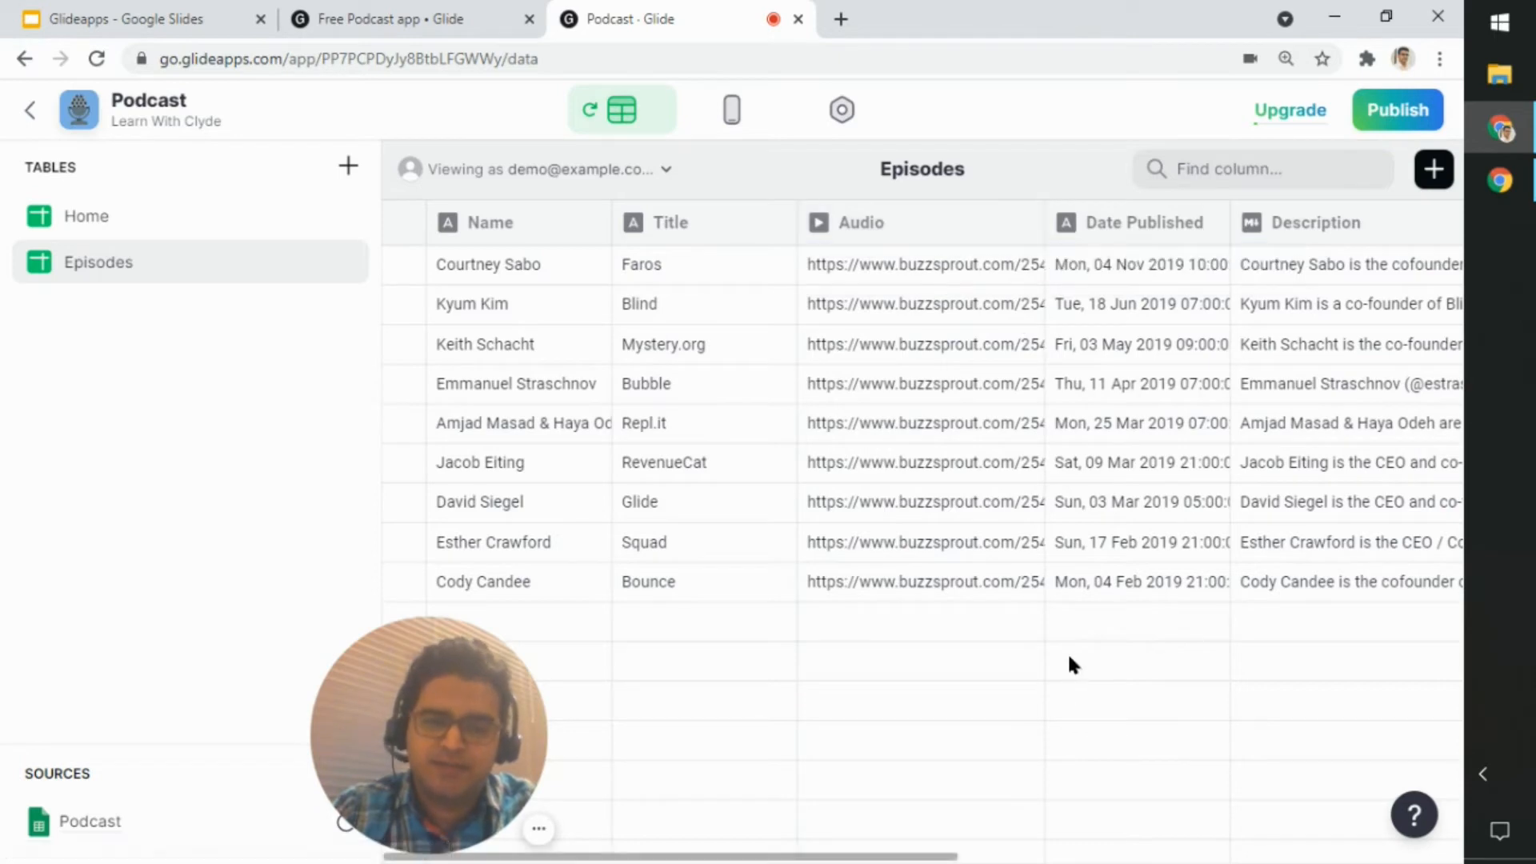
Open the first episode's audio link to check that it plays, and return to the Episodes table
left_click(985, 276)
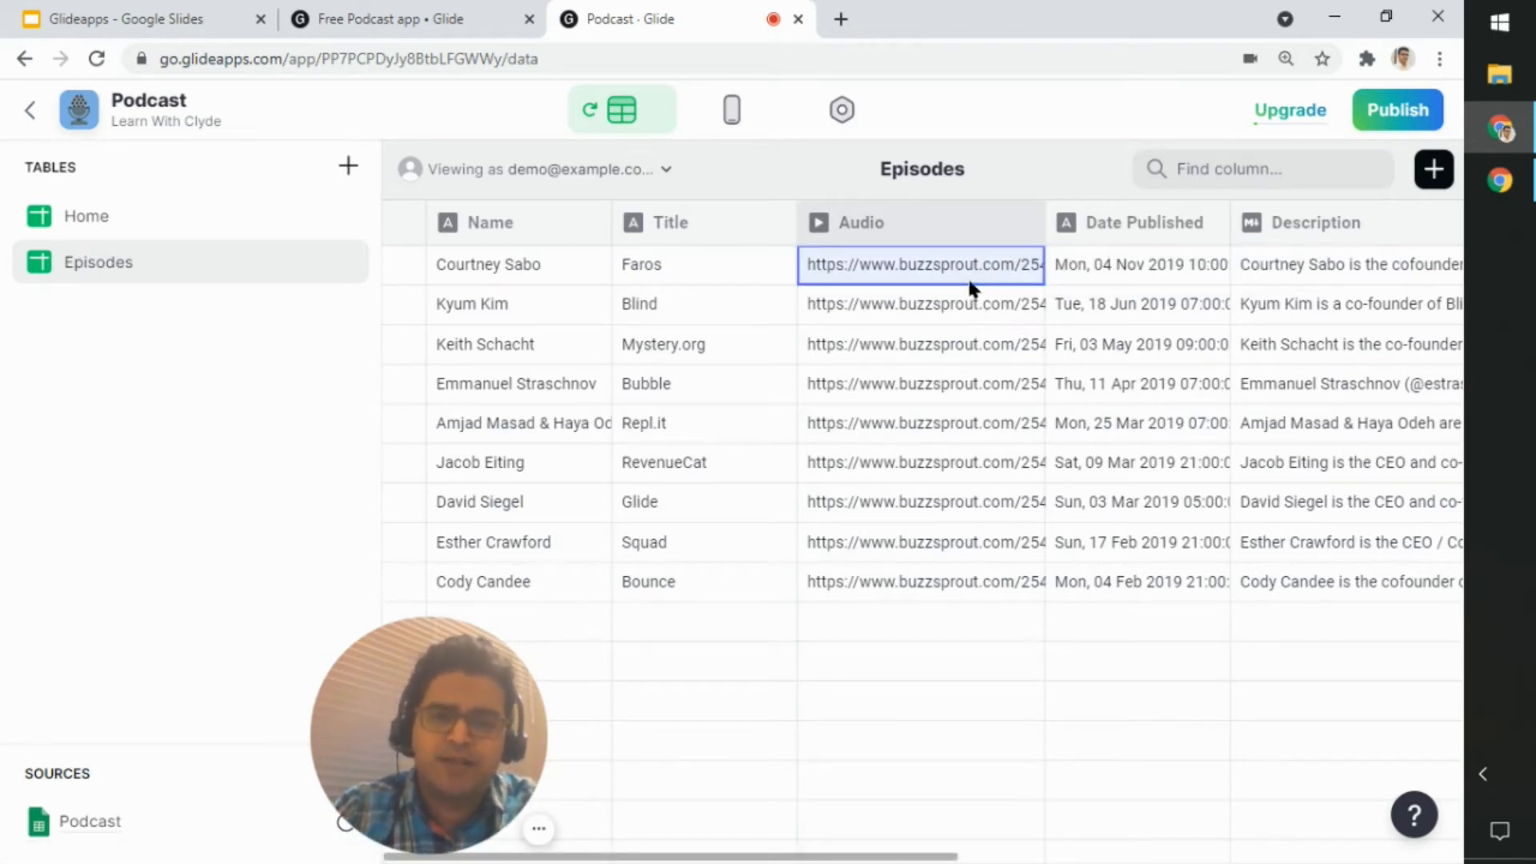
left_click(952, 276)
left_click(952, 274)
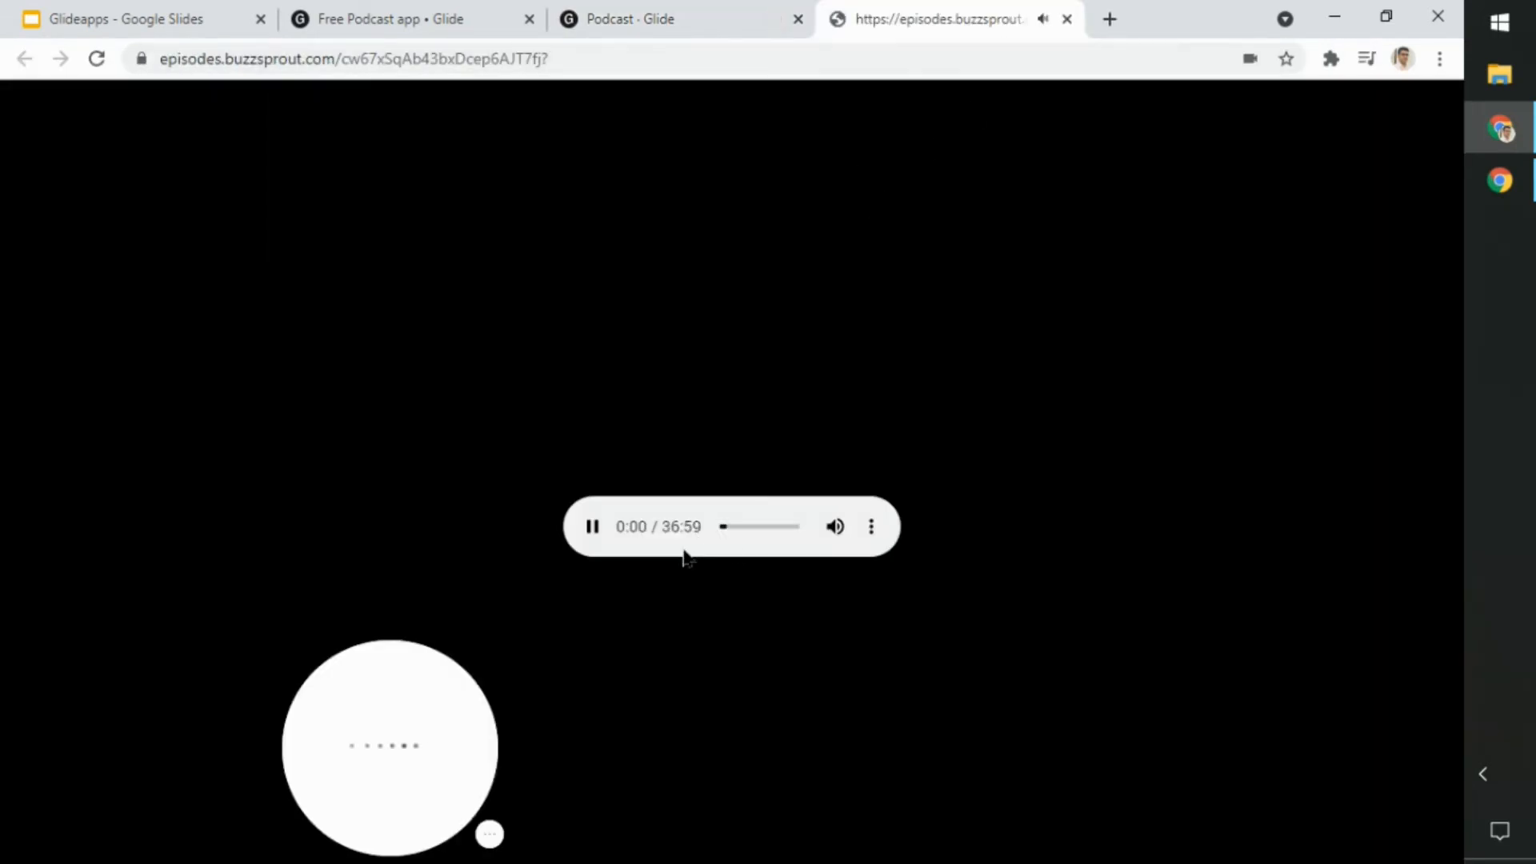
left_click(1067, 19)
left_click(923, 706)
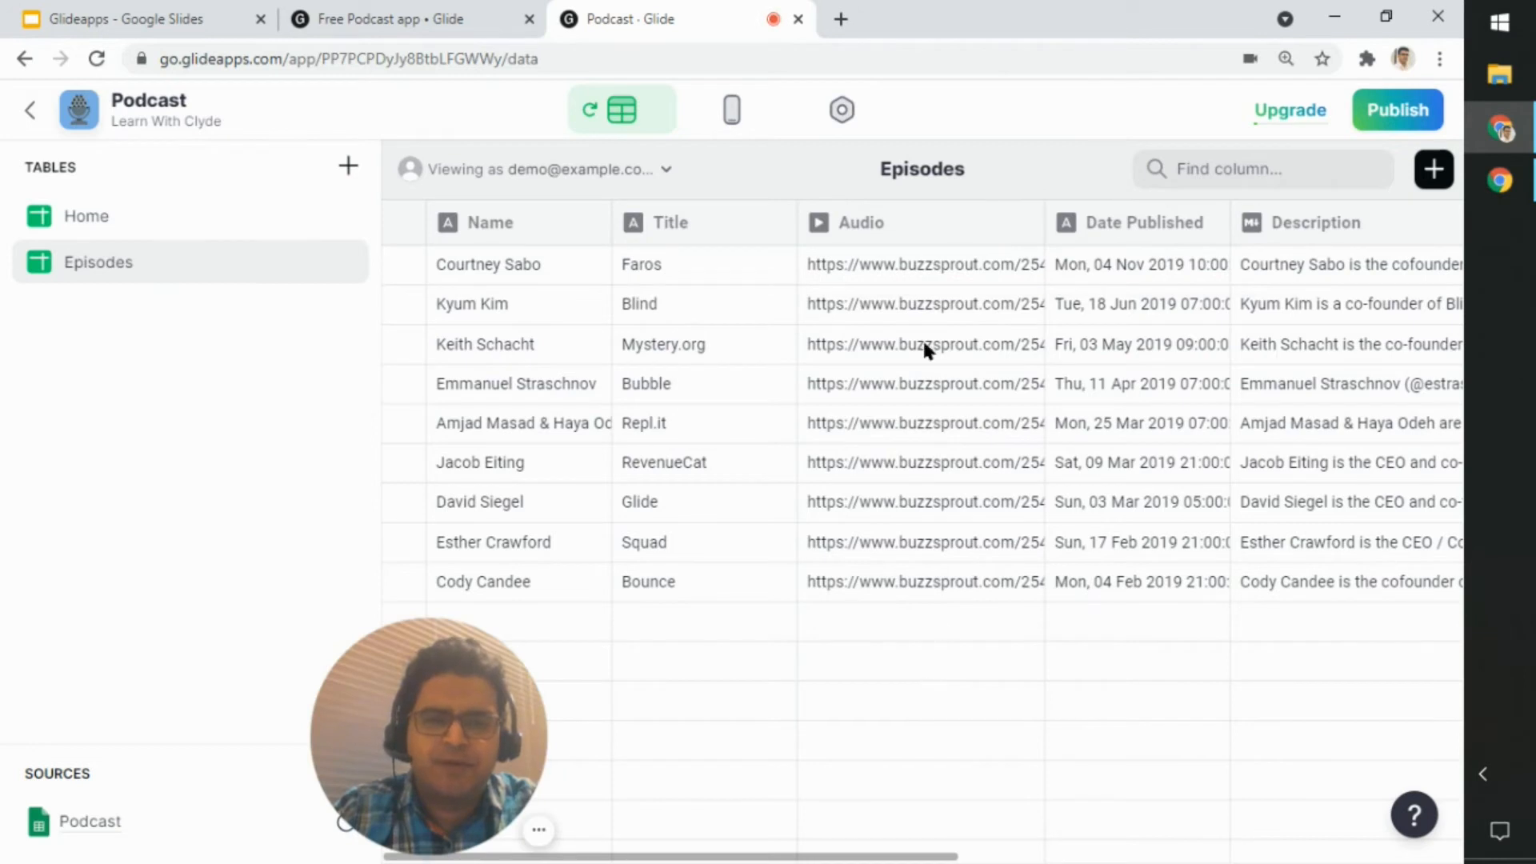
Check the Audio column's label and column type settings in the Episodes table, without changing them
left_click(1020, 229)
left_click(915, 272)
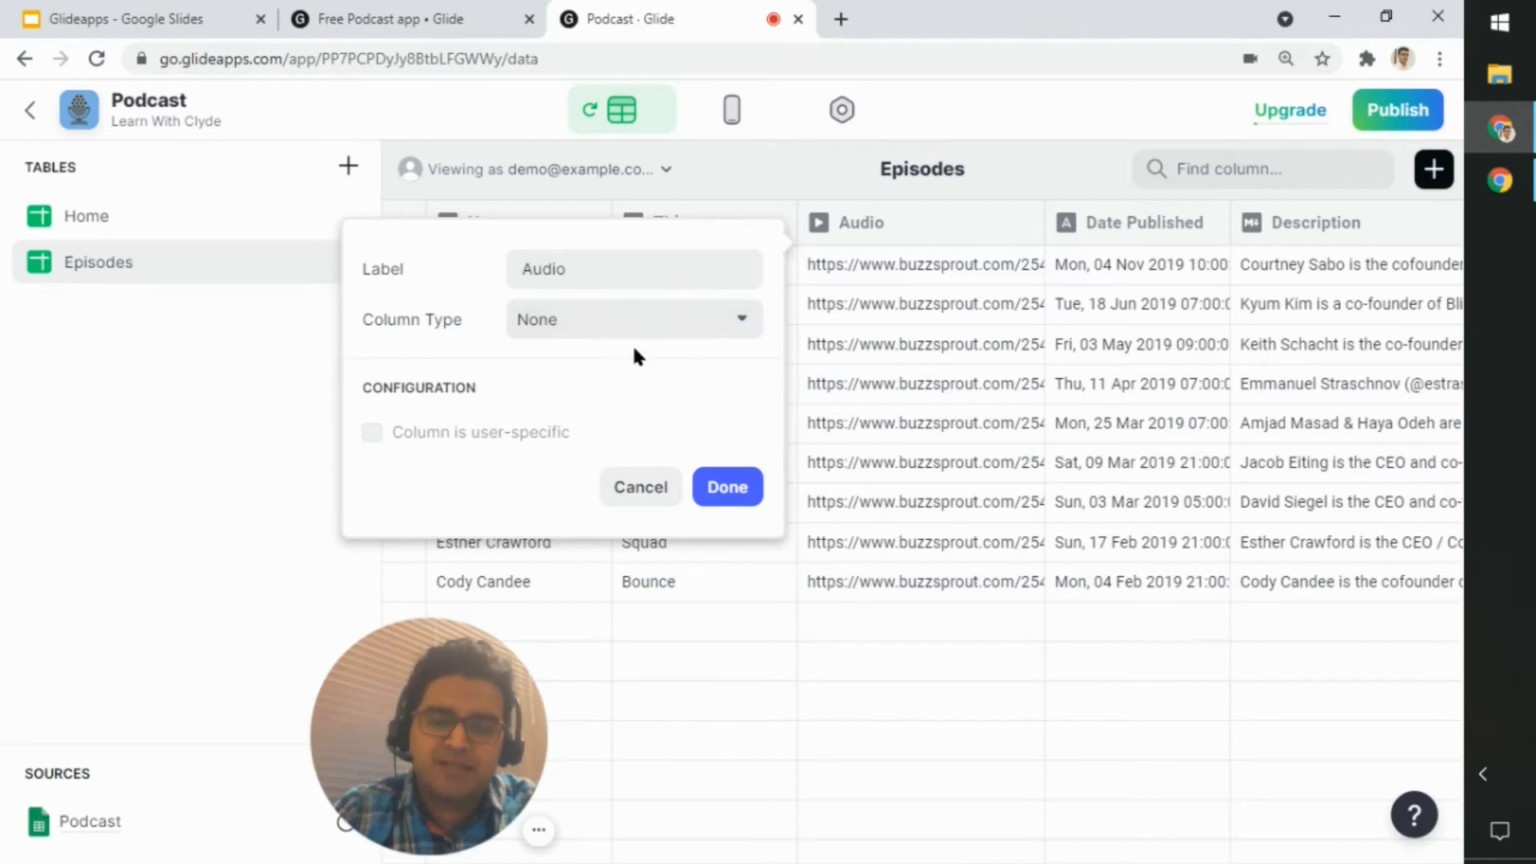
left_click(640, 485)
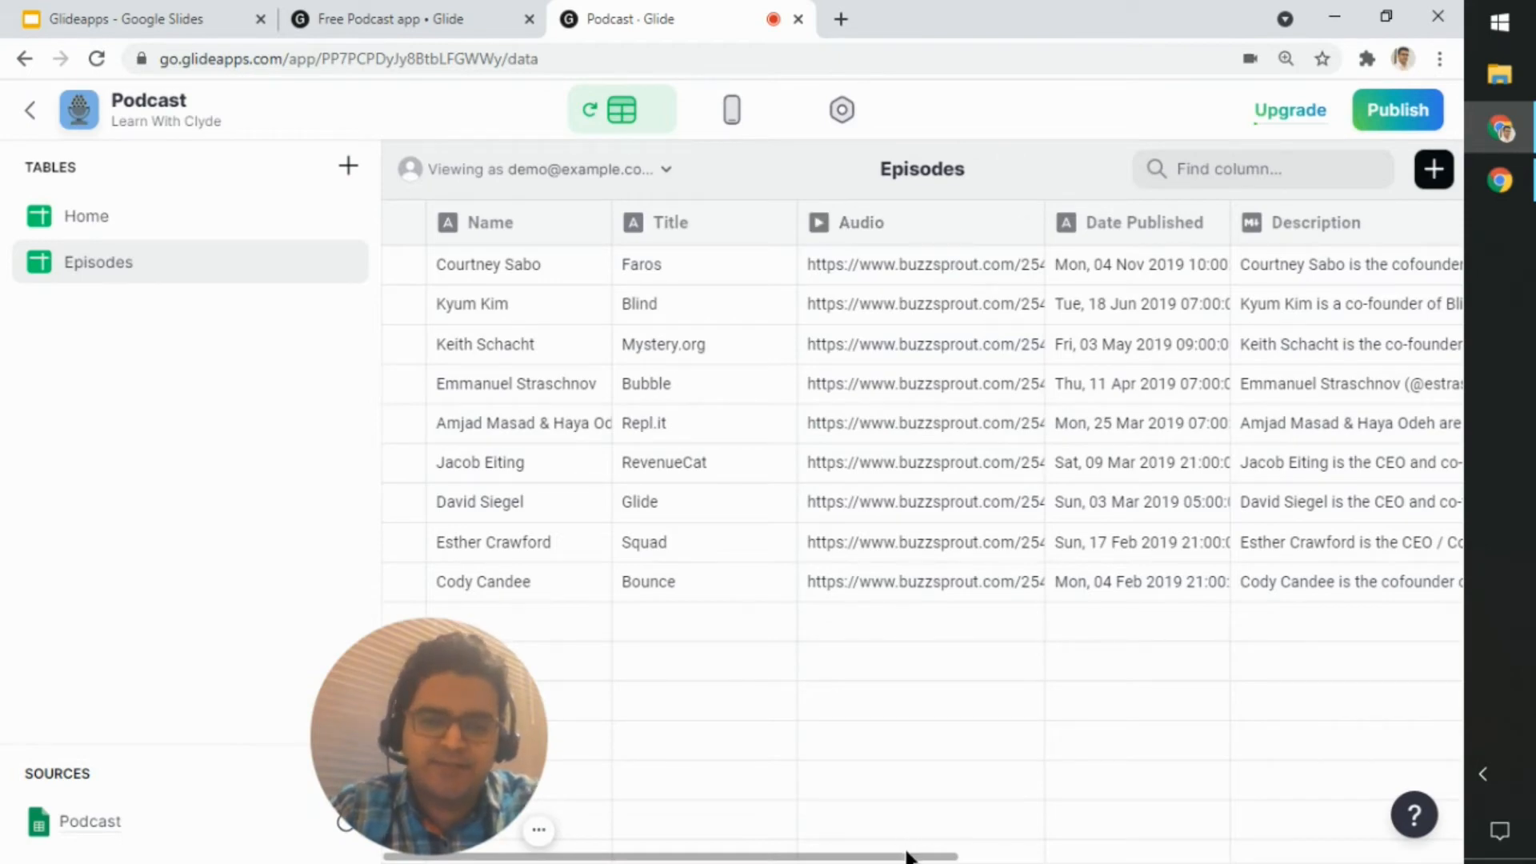
Examine the Episodes table's Description, Guest Social, Guest Site and Image columns, including the first episode's entries
left_click_drag(943, 853, 1209, 853)
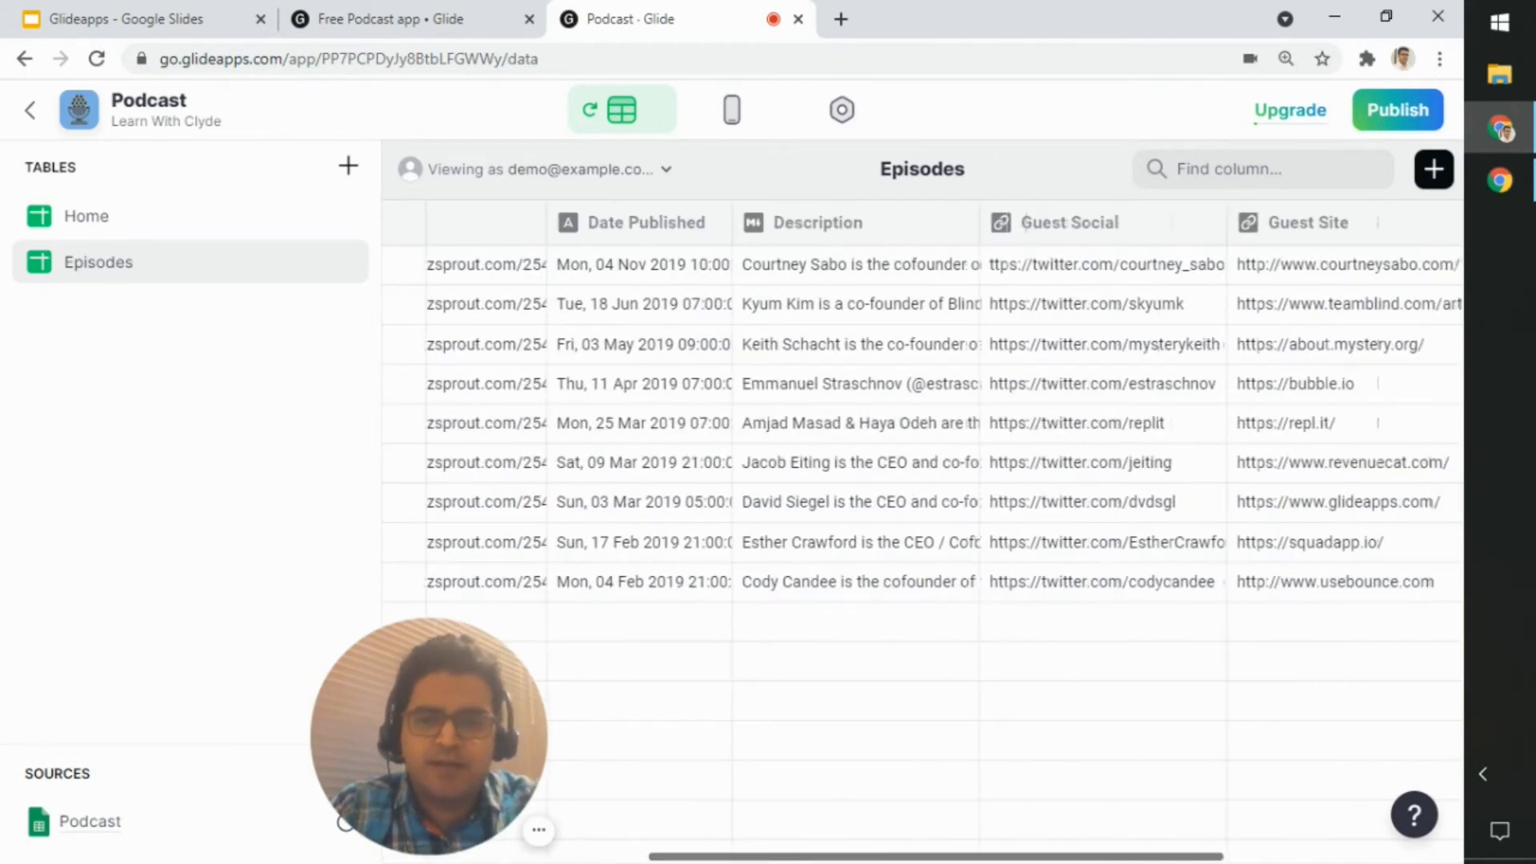
left_click(907, 229)
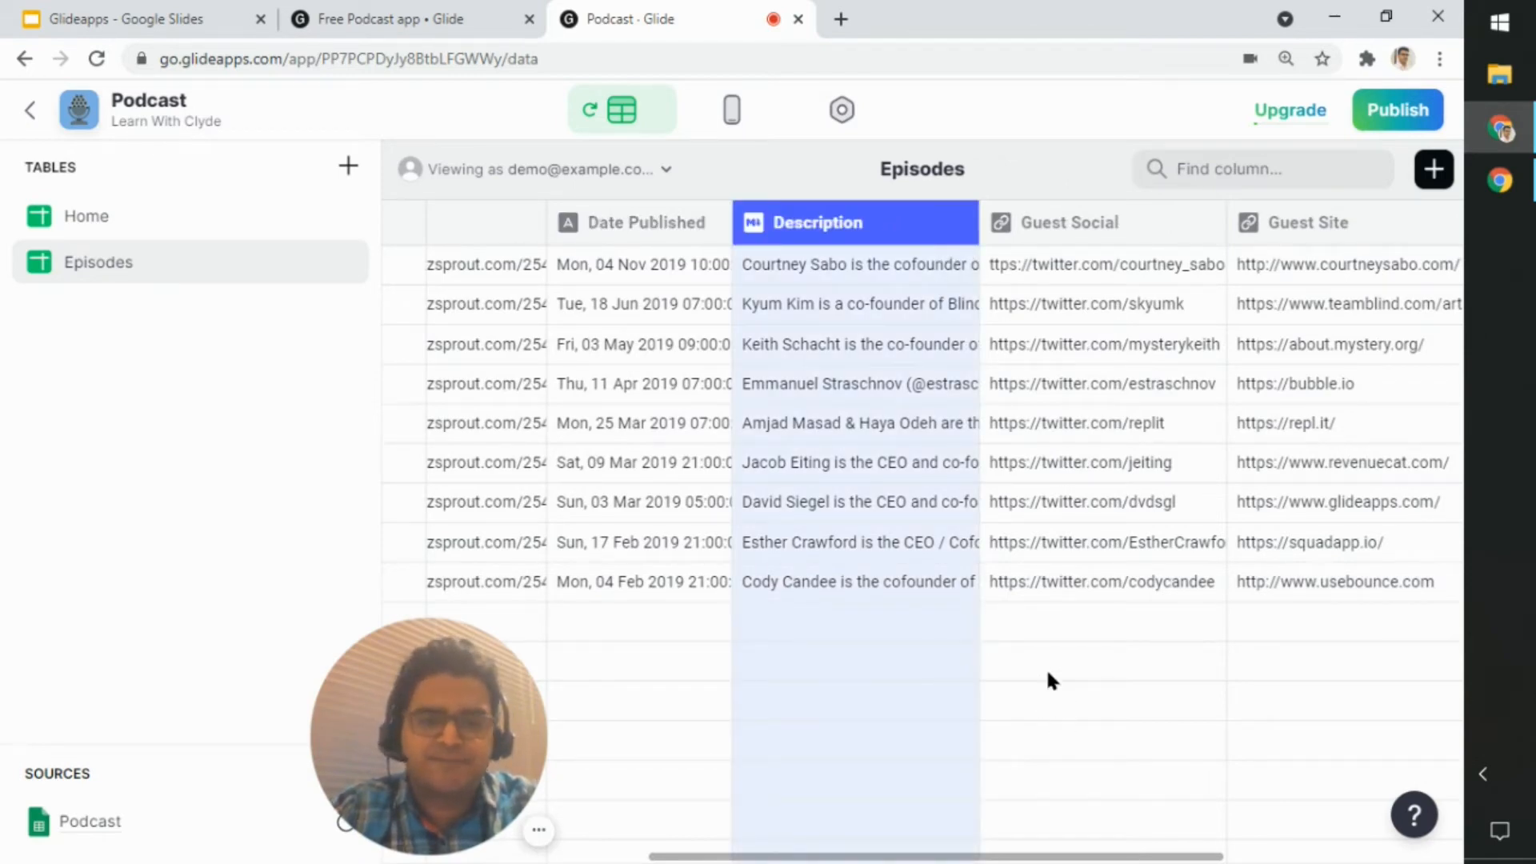
left_click_drag(1032, 854, 1228, 776)
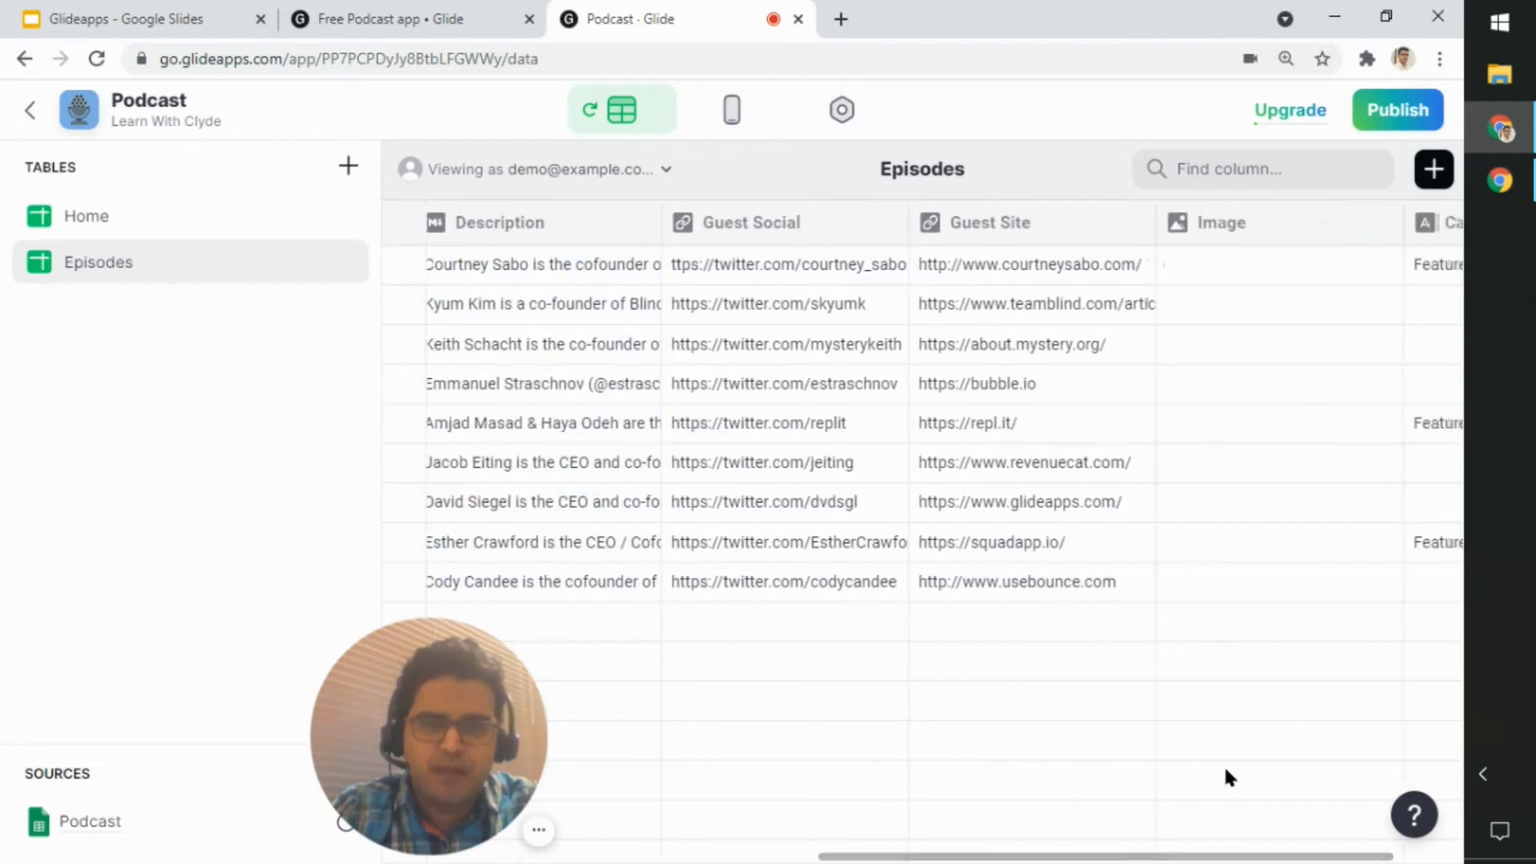
left_click(832, 234)
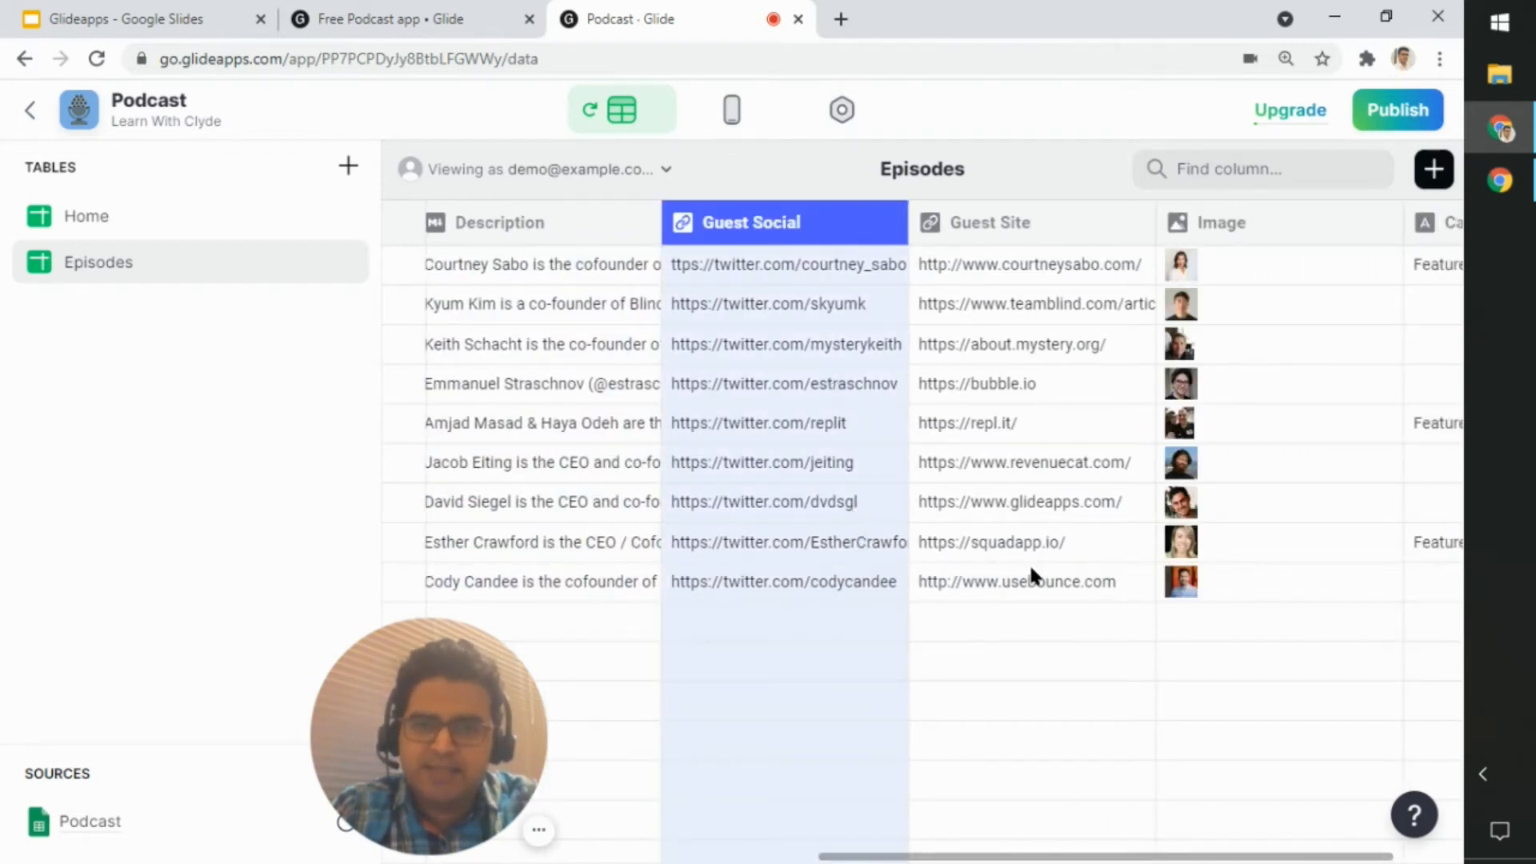
left_click(838, 622)
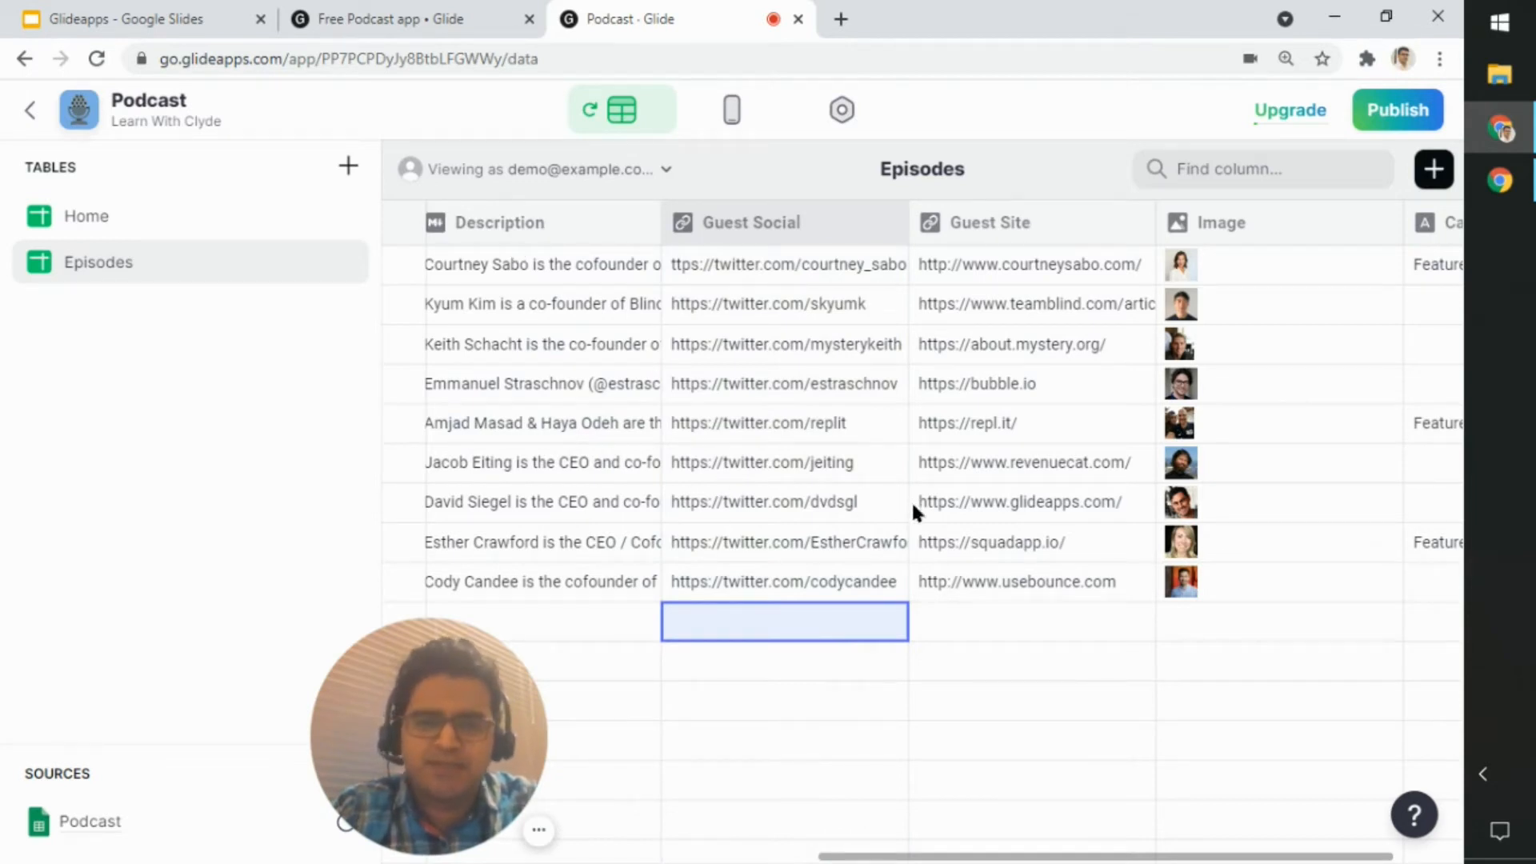
left_click(782, 436)
left_click(803, 302)
left_click(804, 268)
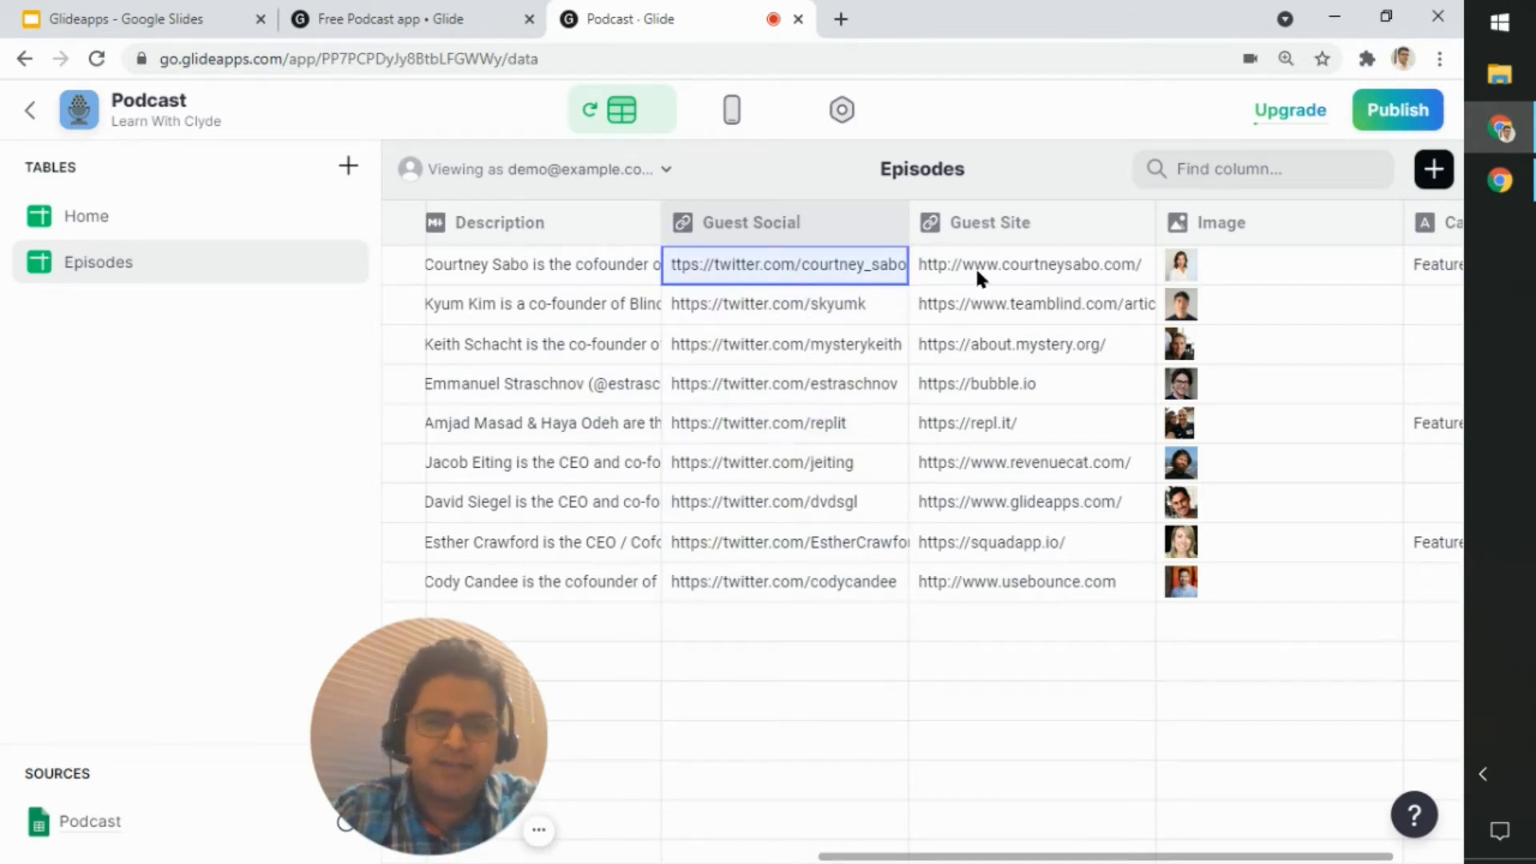
left_click(976, 265)
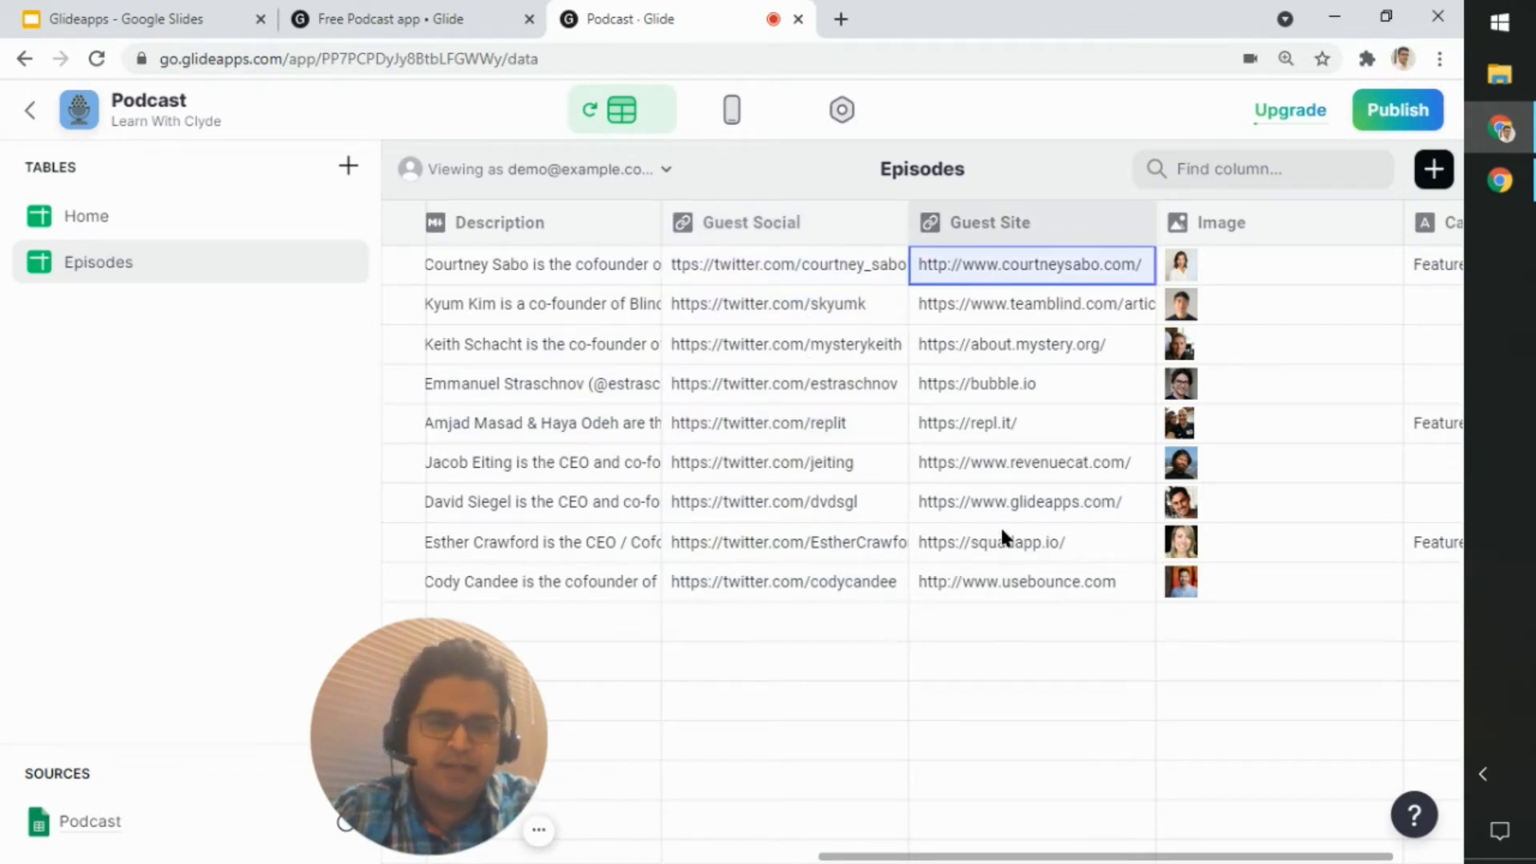
left_click(1192, 271)
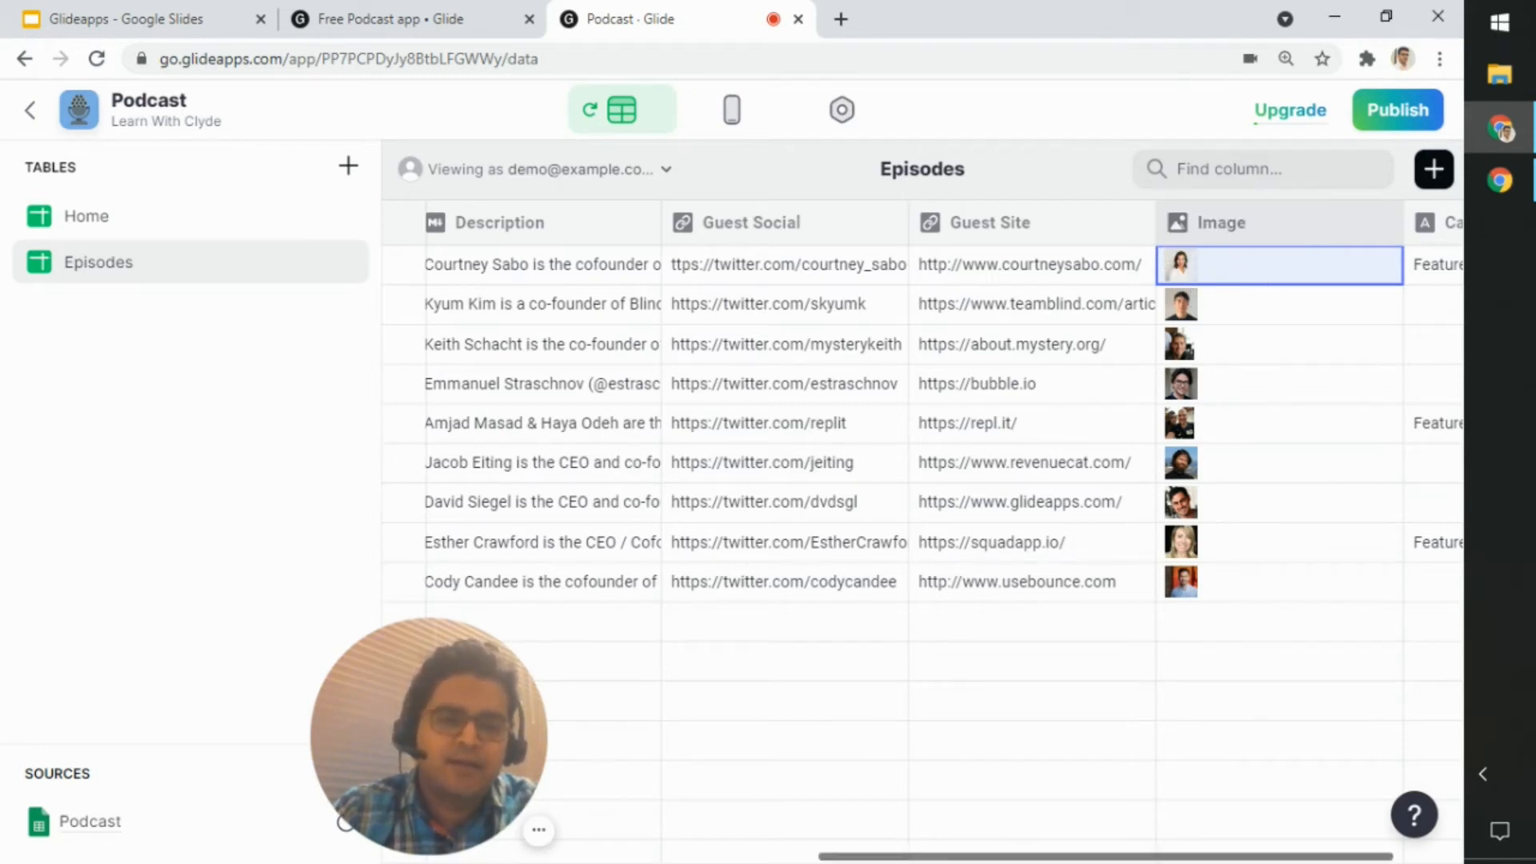
Examine the Episodes table's Category column, comparing the rows marked Featured with the empty ones
left_click_drag(1218, 857, 1460, 857)
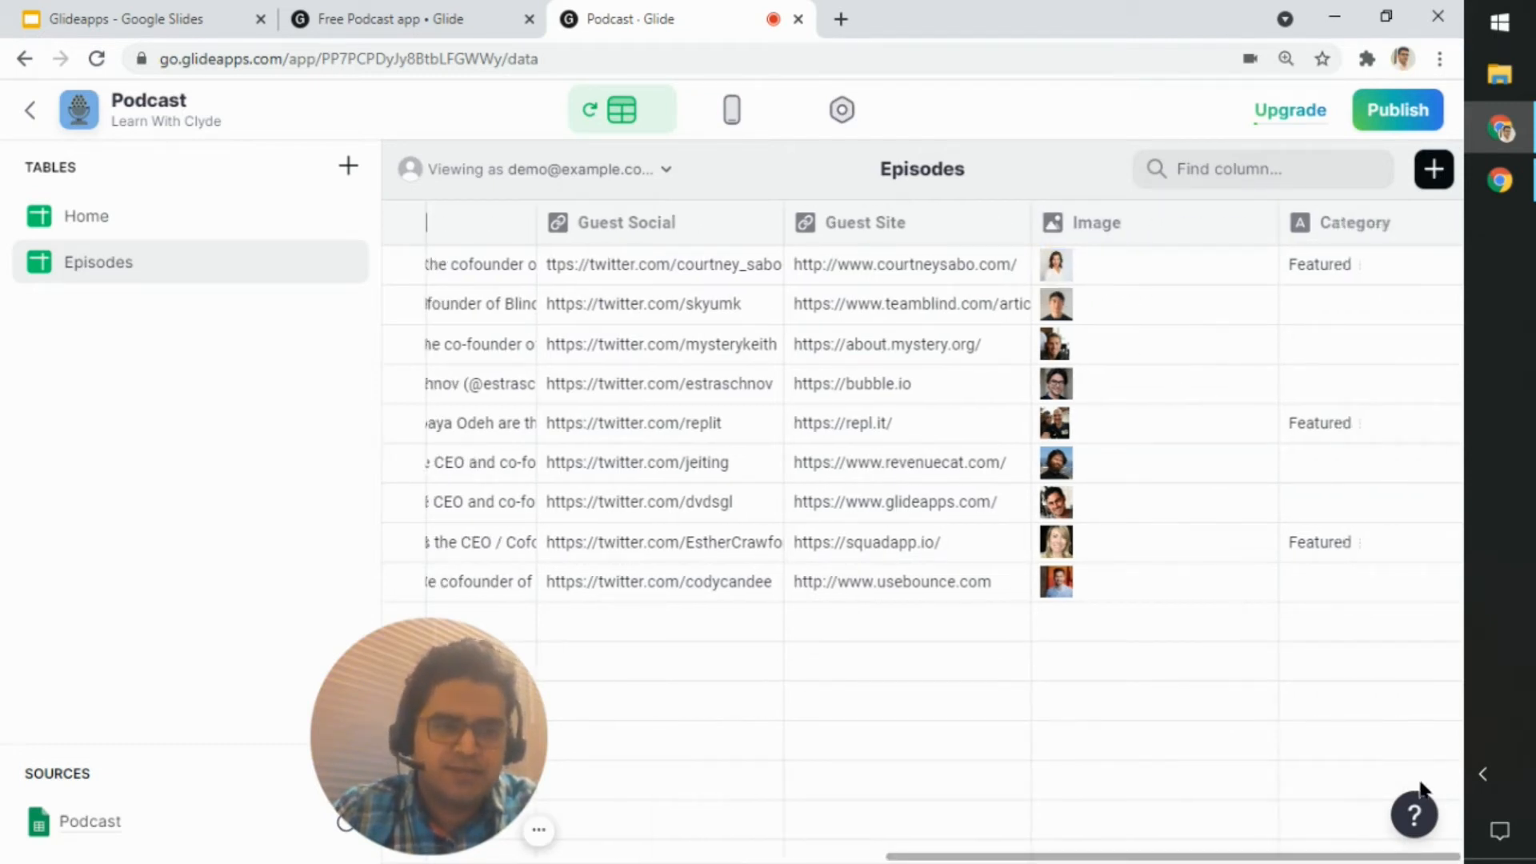
left_click(1381, 223)
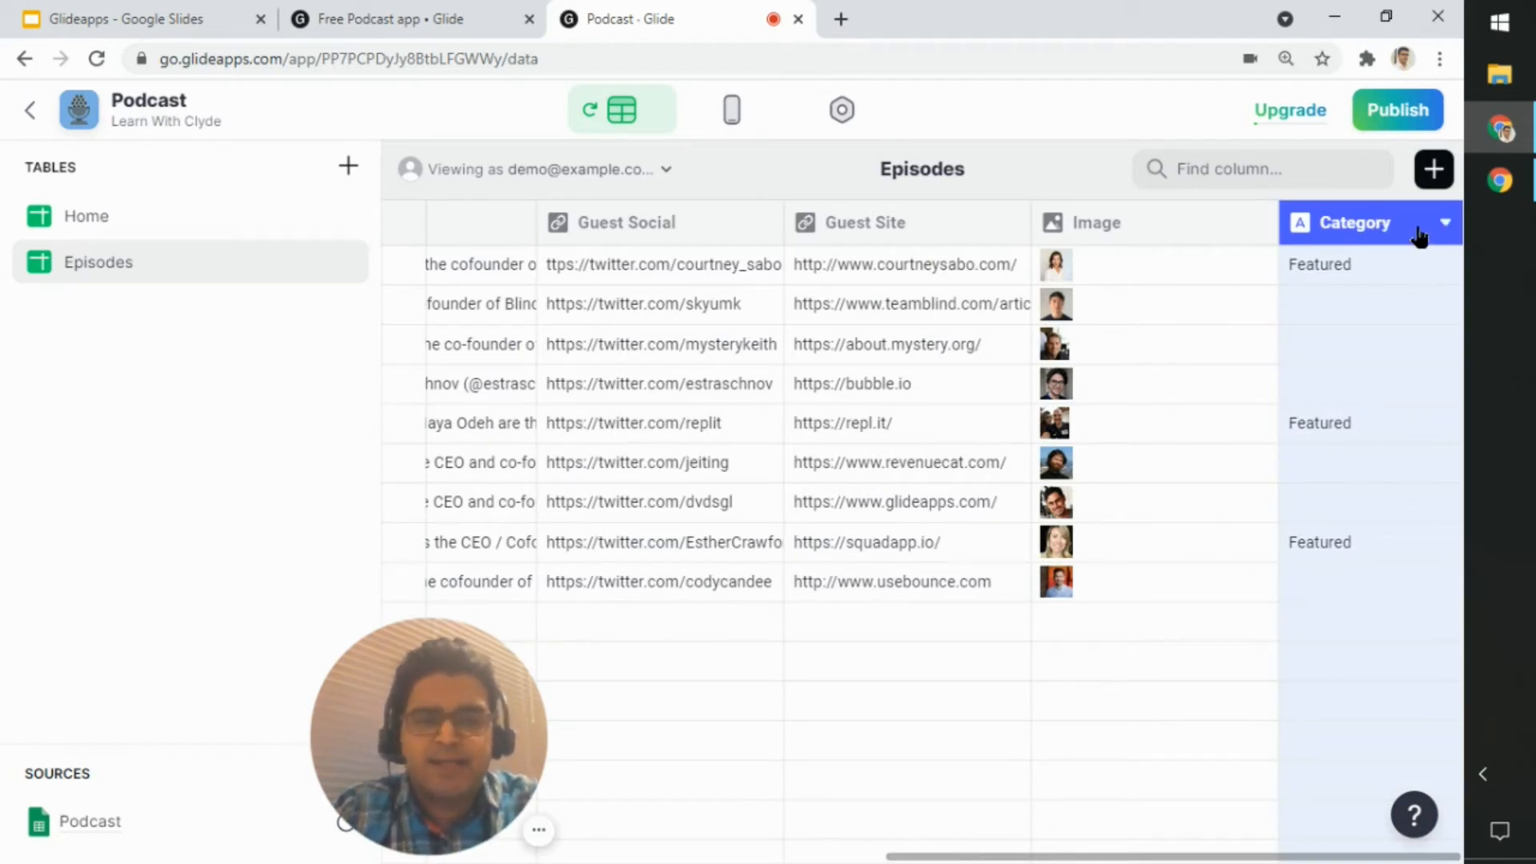
left_click(1392, 313)
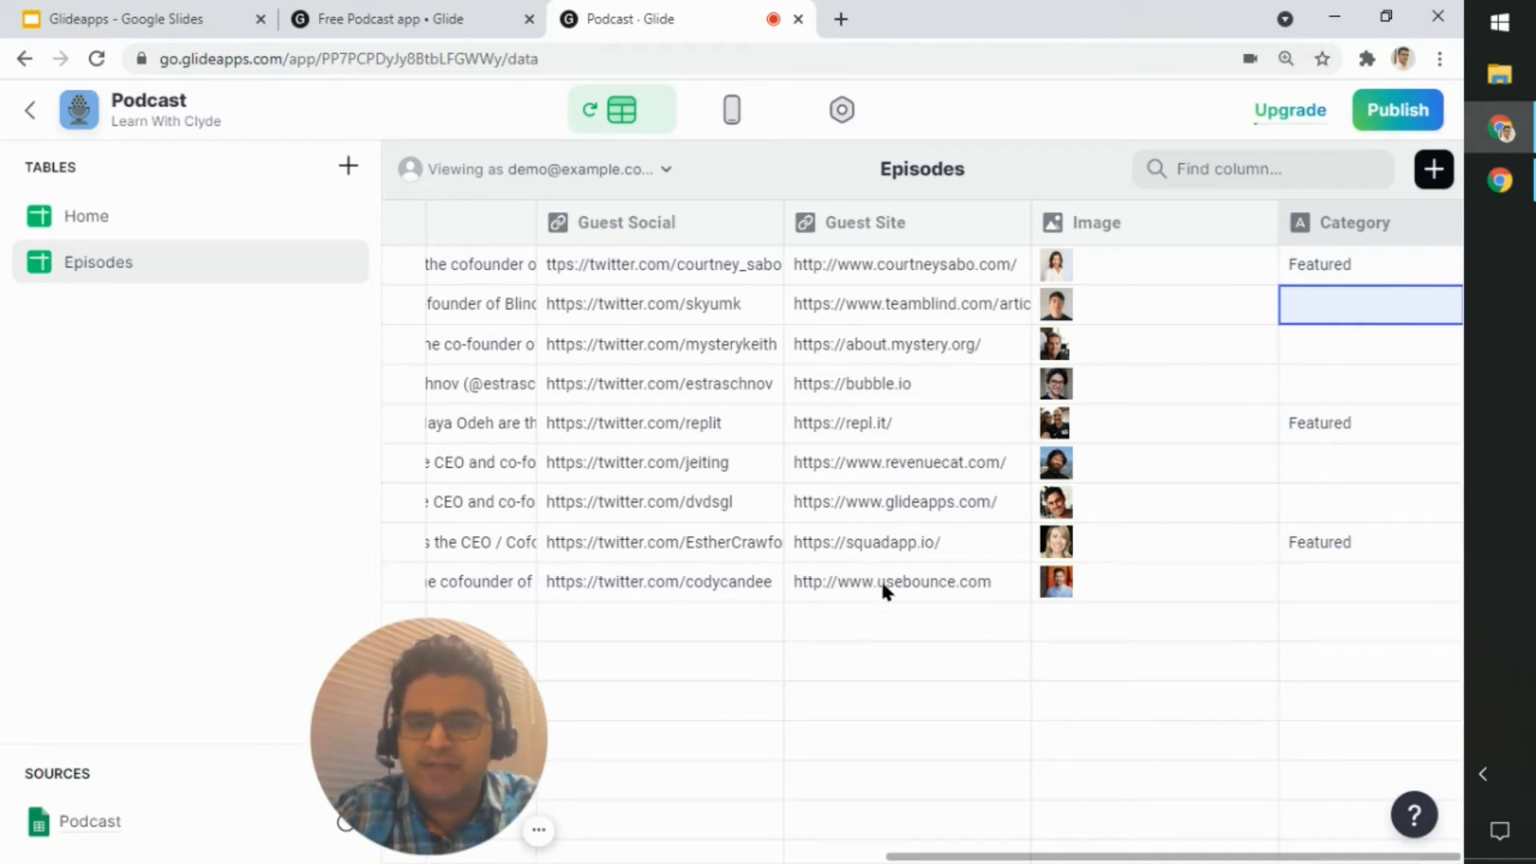
left_click(853, 576)
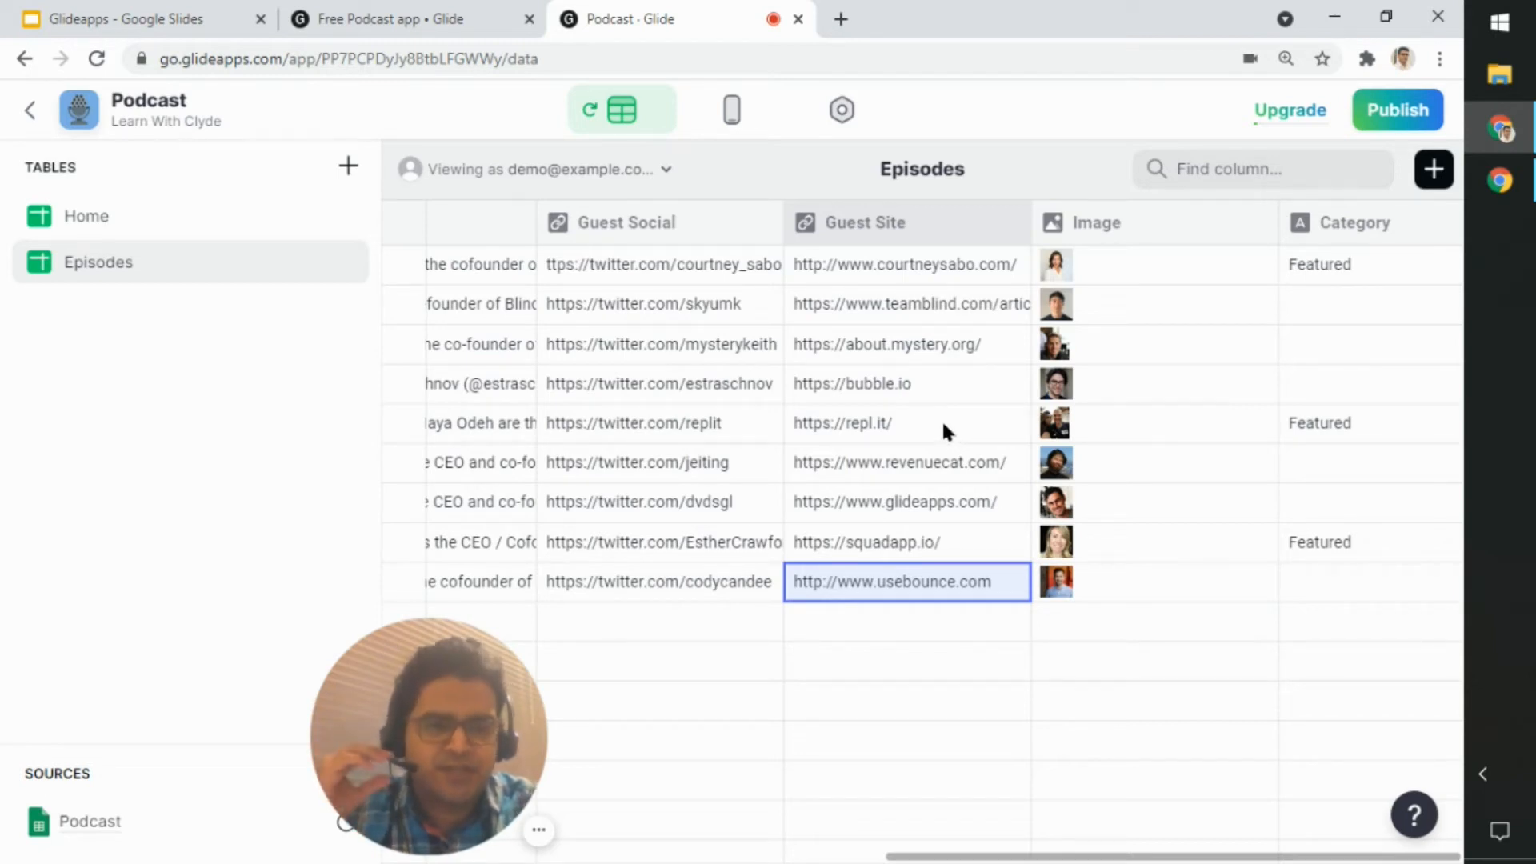
left_click(1361, 257)
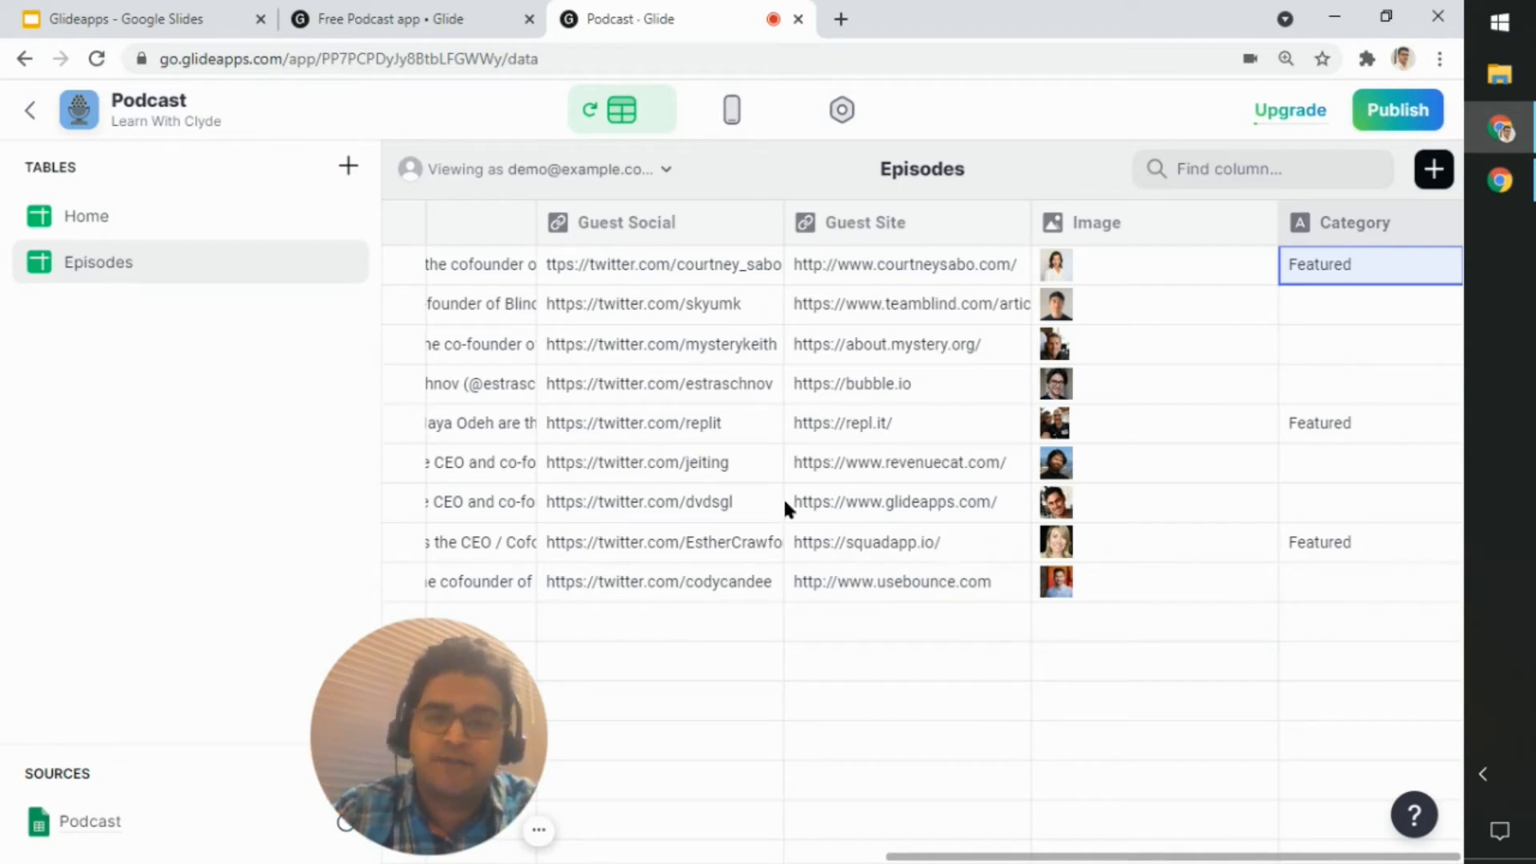
Check the relation configuration of the Home table's Featured episodes column, without changing it
left_click(200, 218)
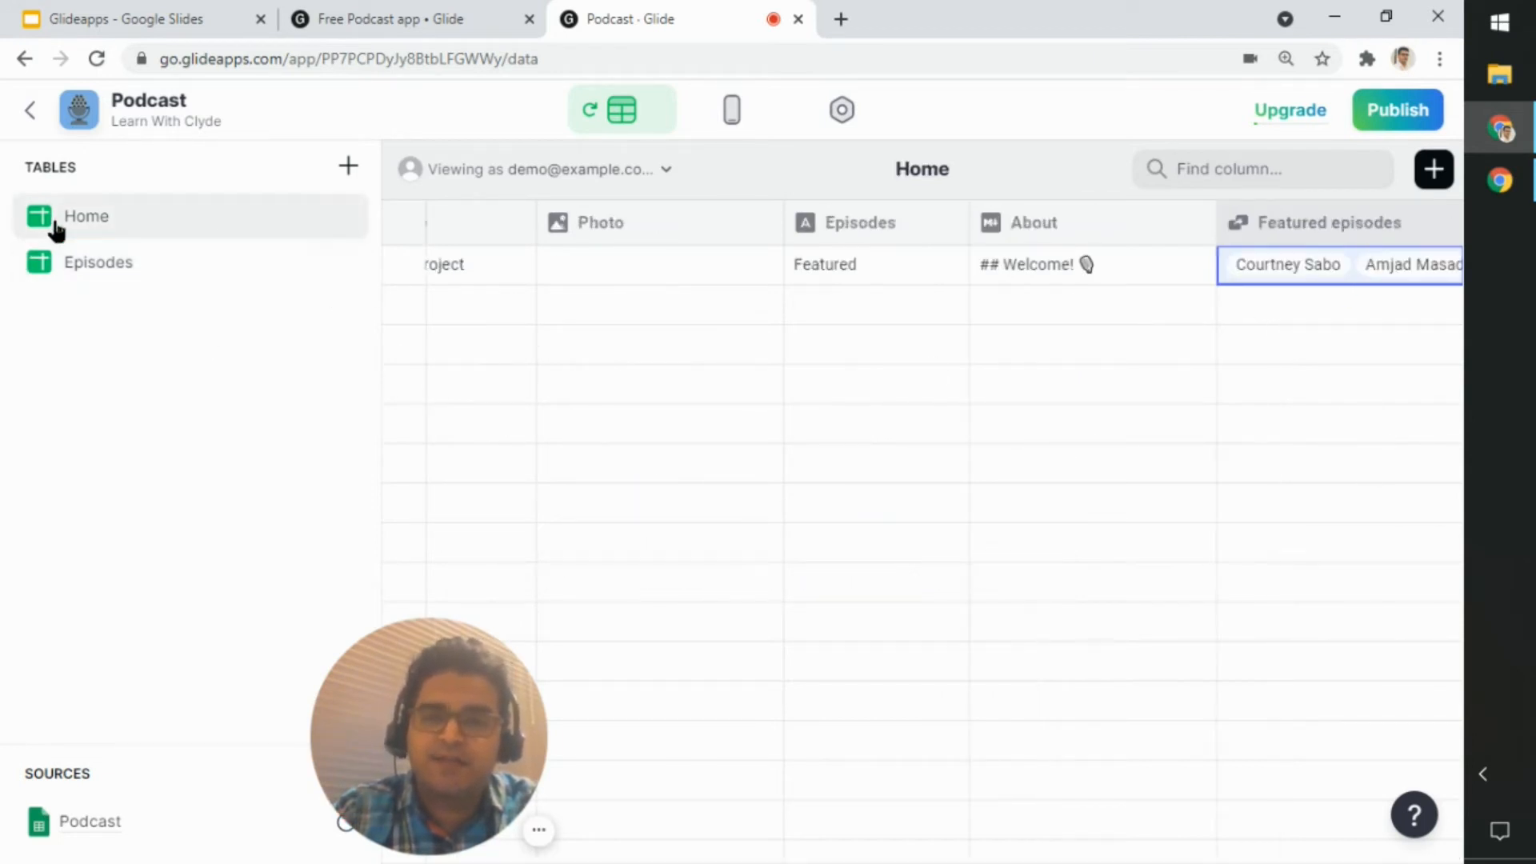
left_click(1432, 229)
left_click(1356, 276)
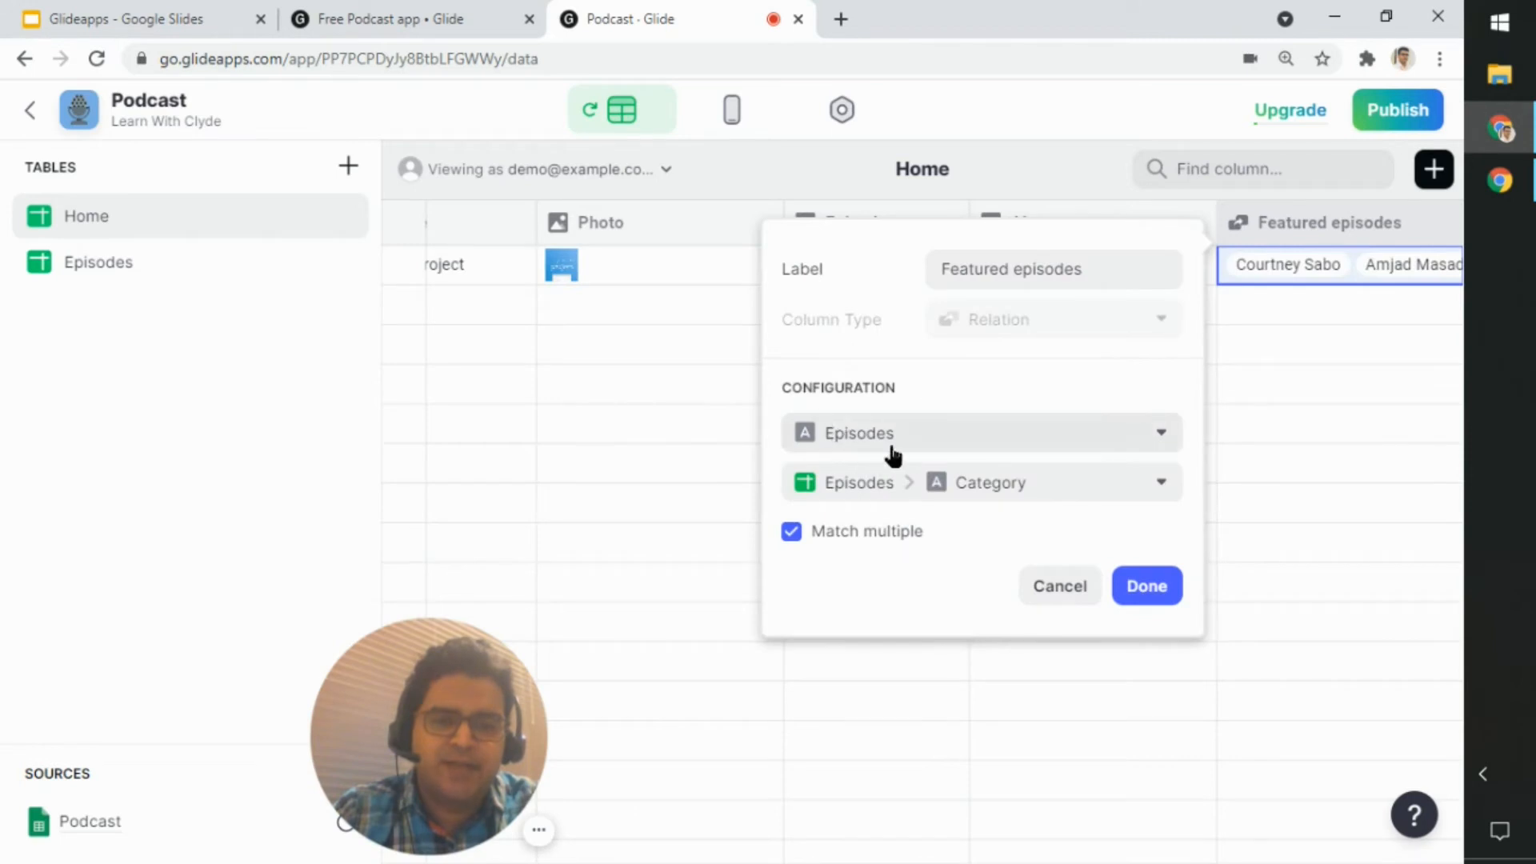
left_click(767, 444)
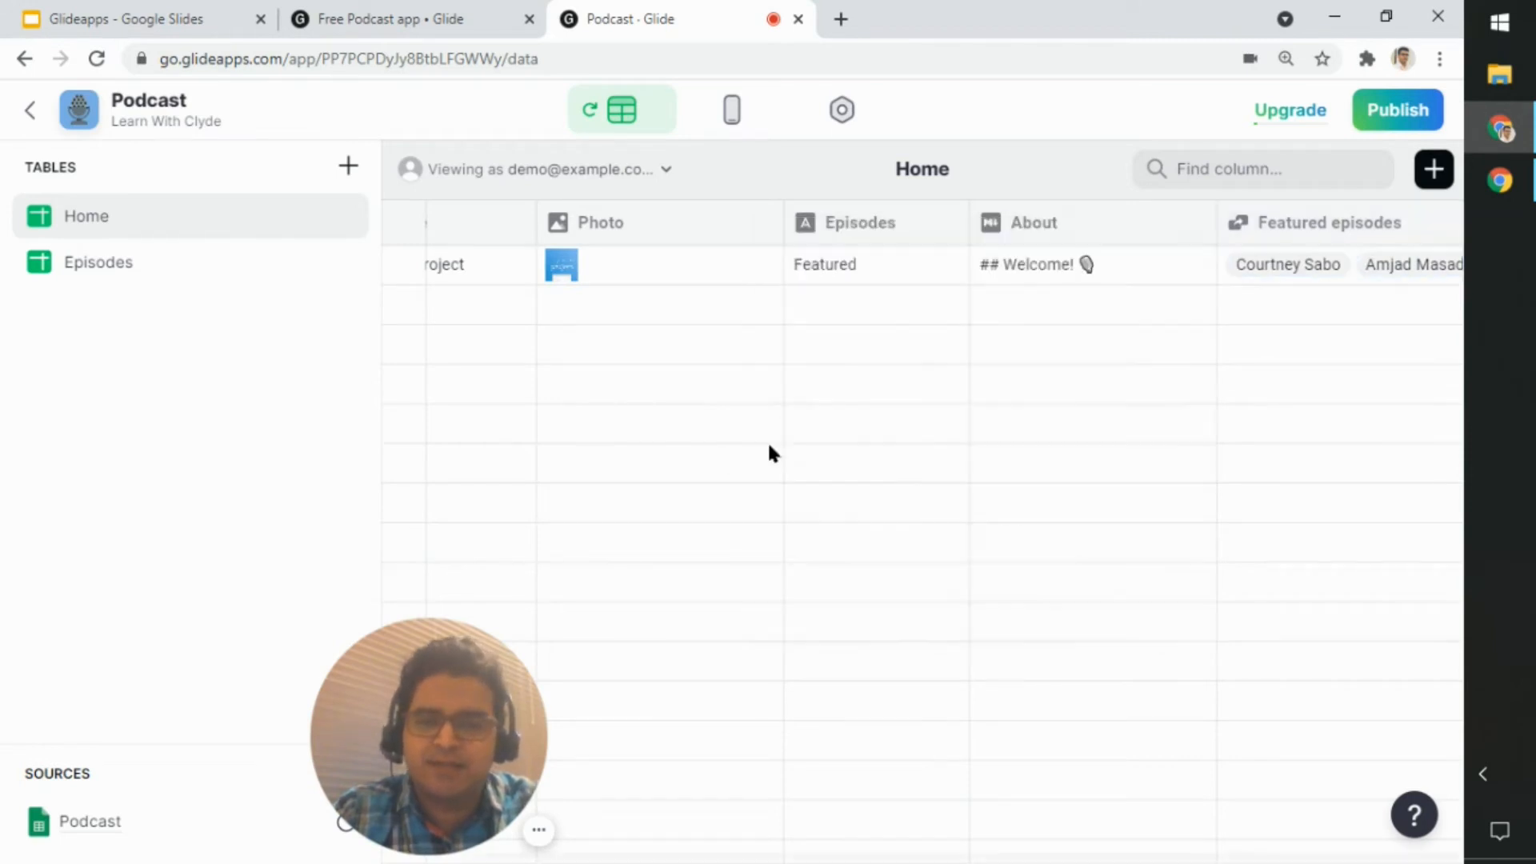
Compare the Home table's Episodes entry with the columns matched in the Featured episodes relation settings
left_click(877, 275)
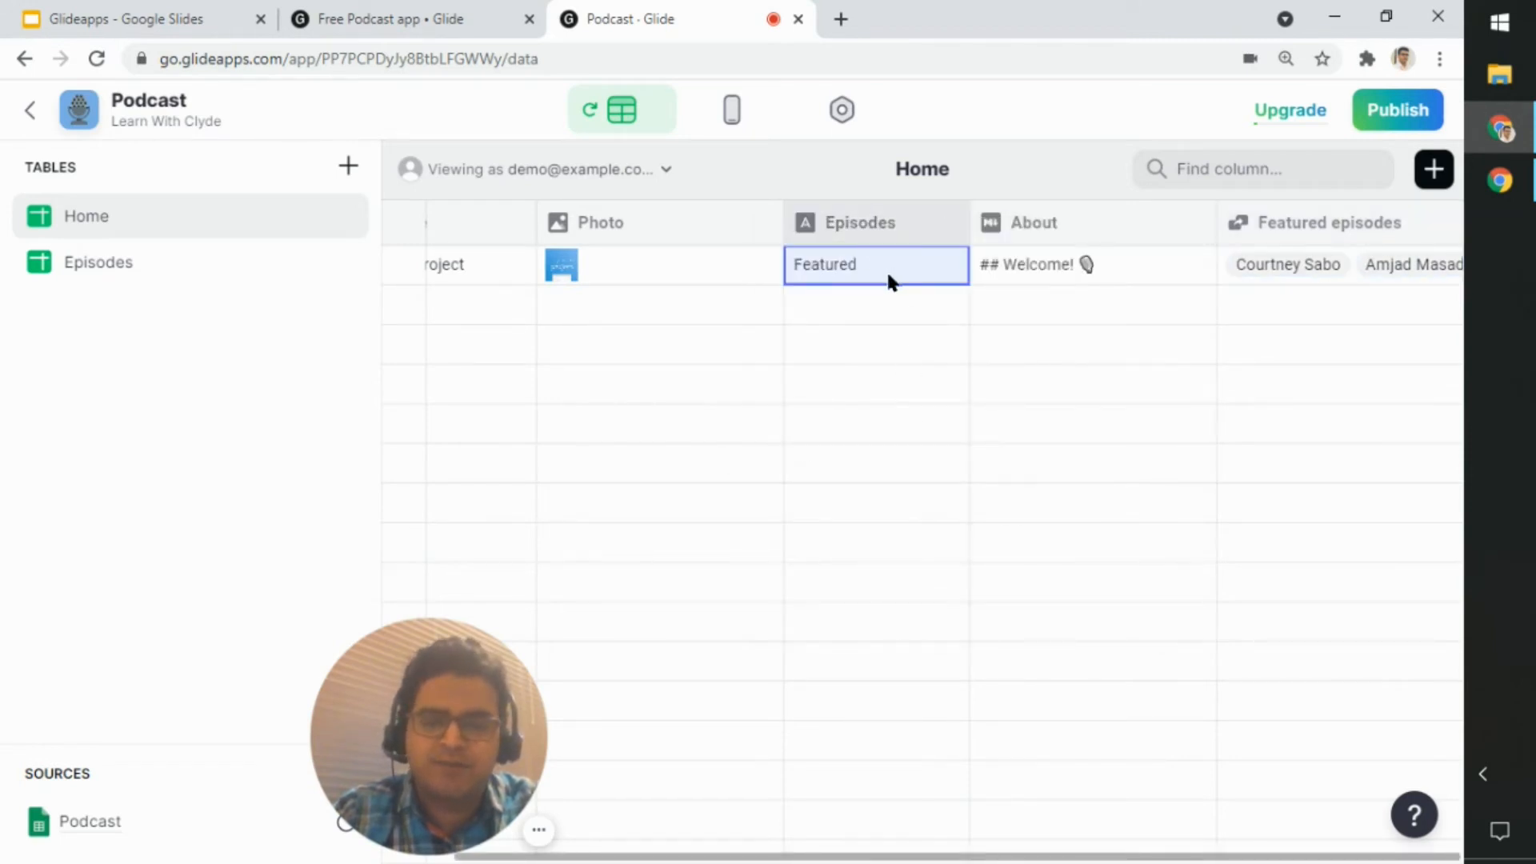
left_click(1330, 243)
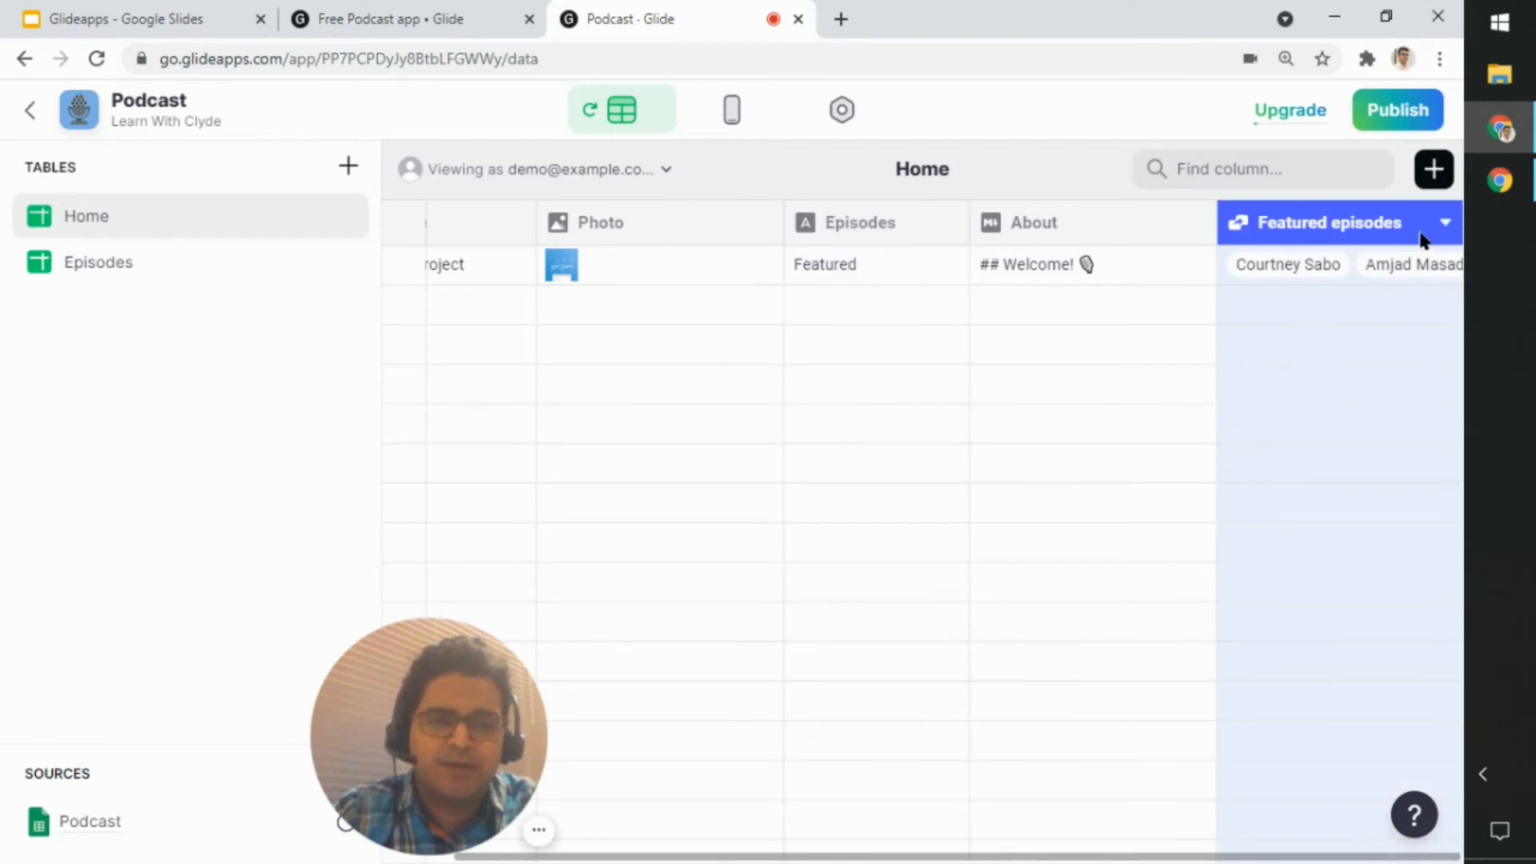
left_click(1432, 229)
left_click(1351, 276)
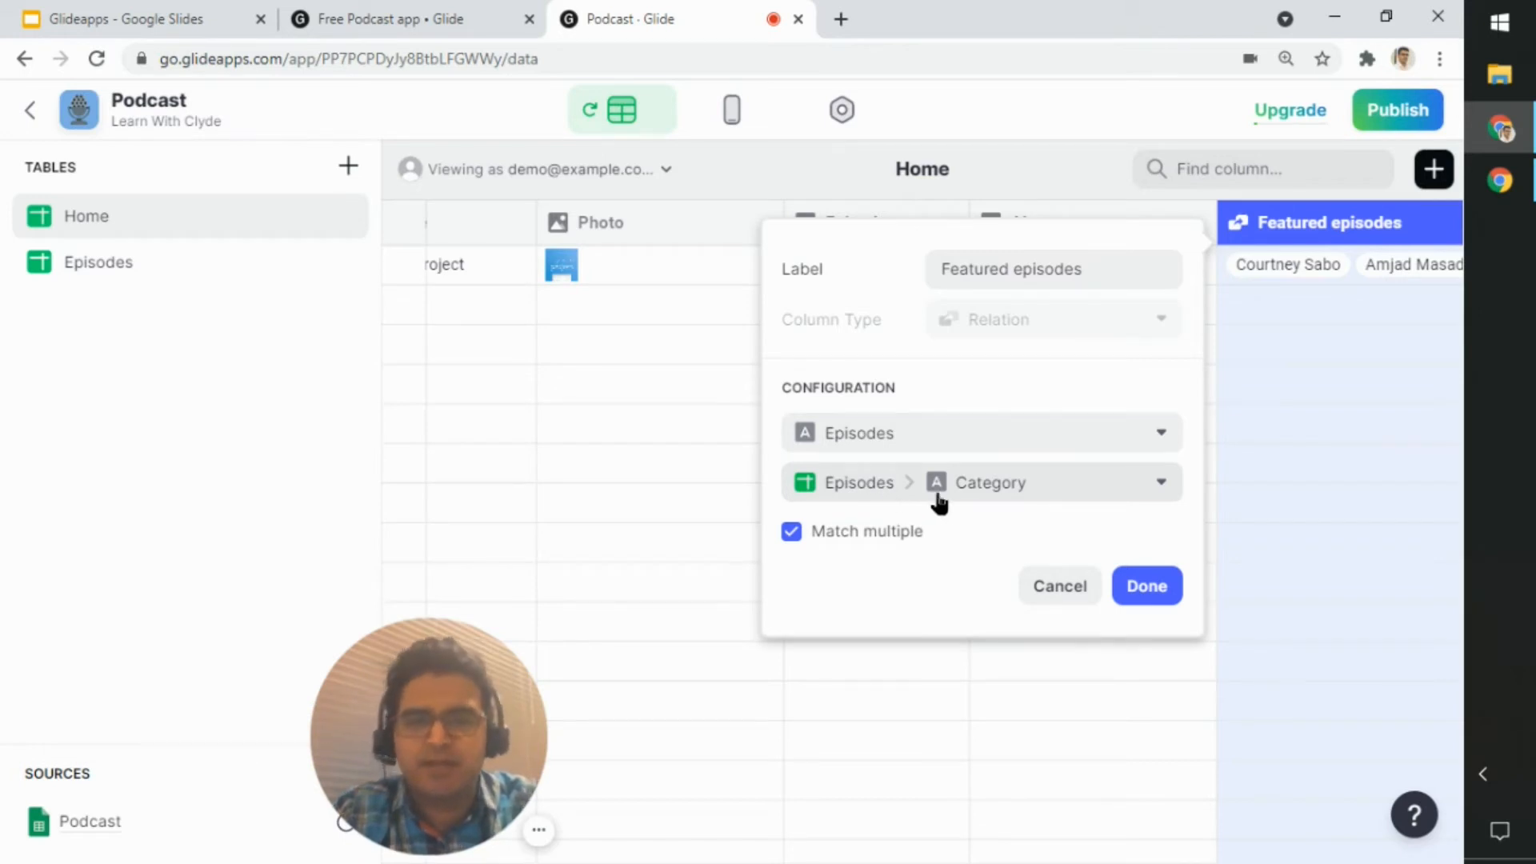
left_click(1322, 280)
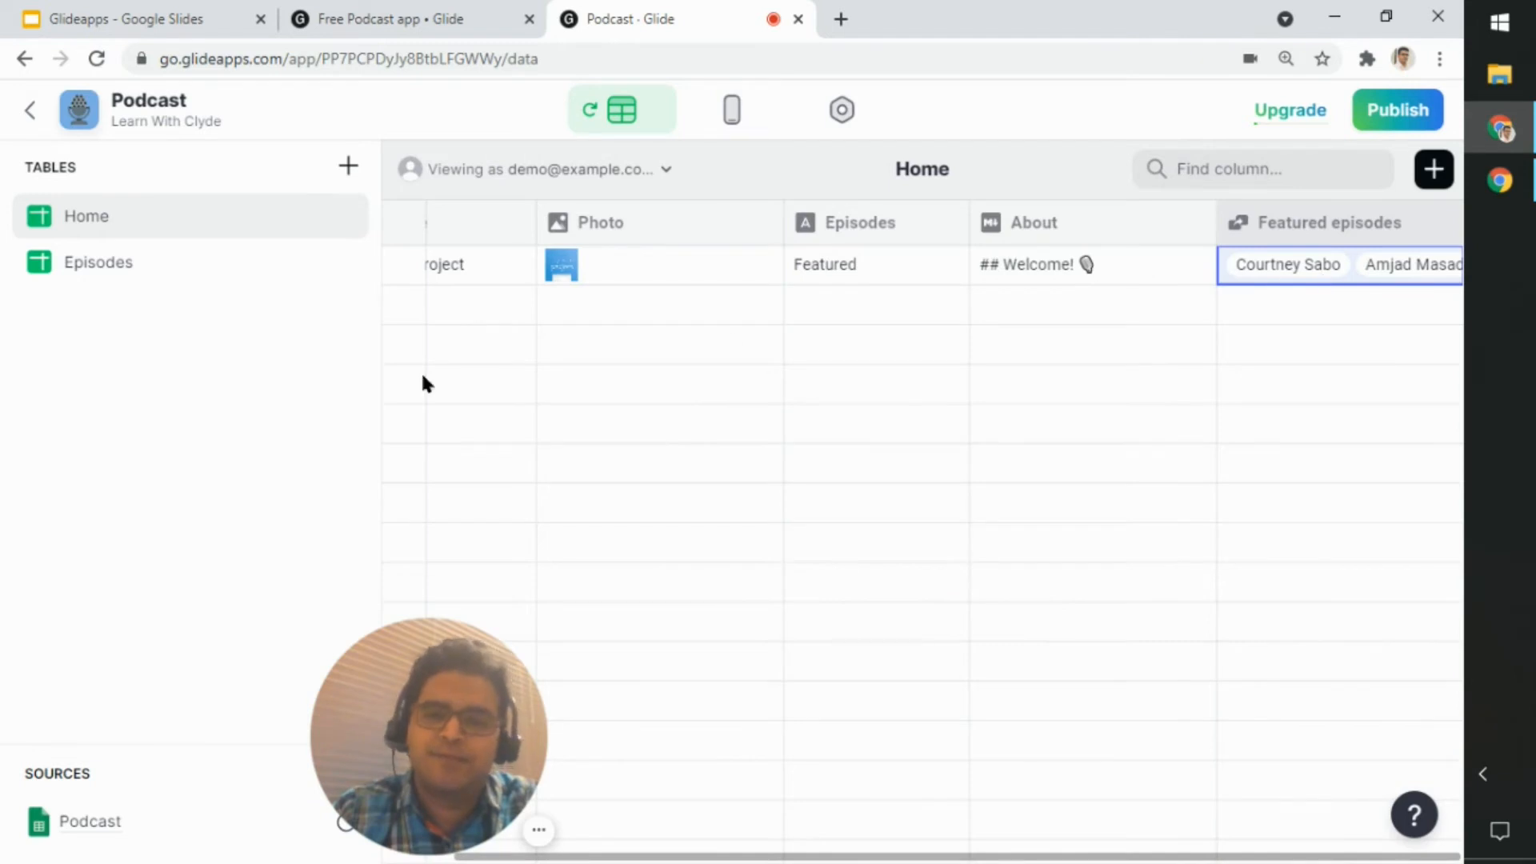
Return to the app layout, look over the Home screen, and show all episodes instead of favorites on the All Episodes screen
left_click(741, 124)
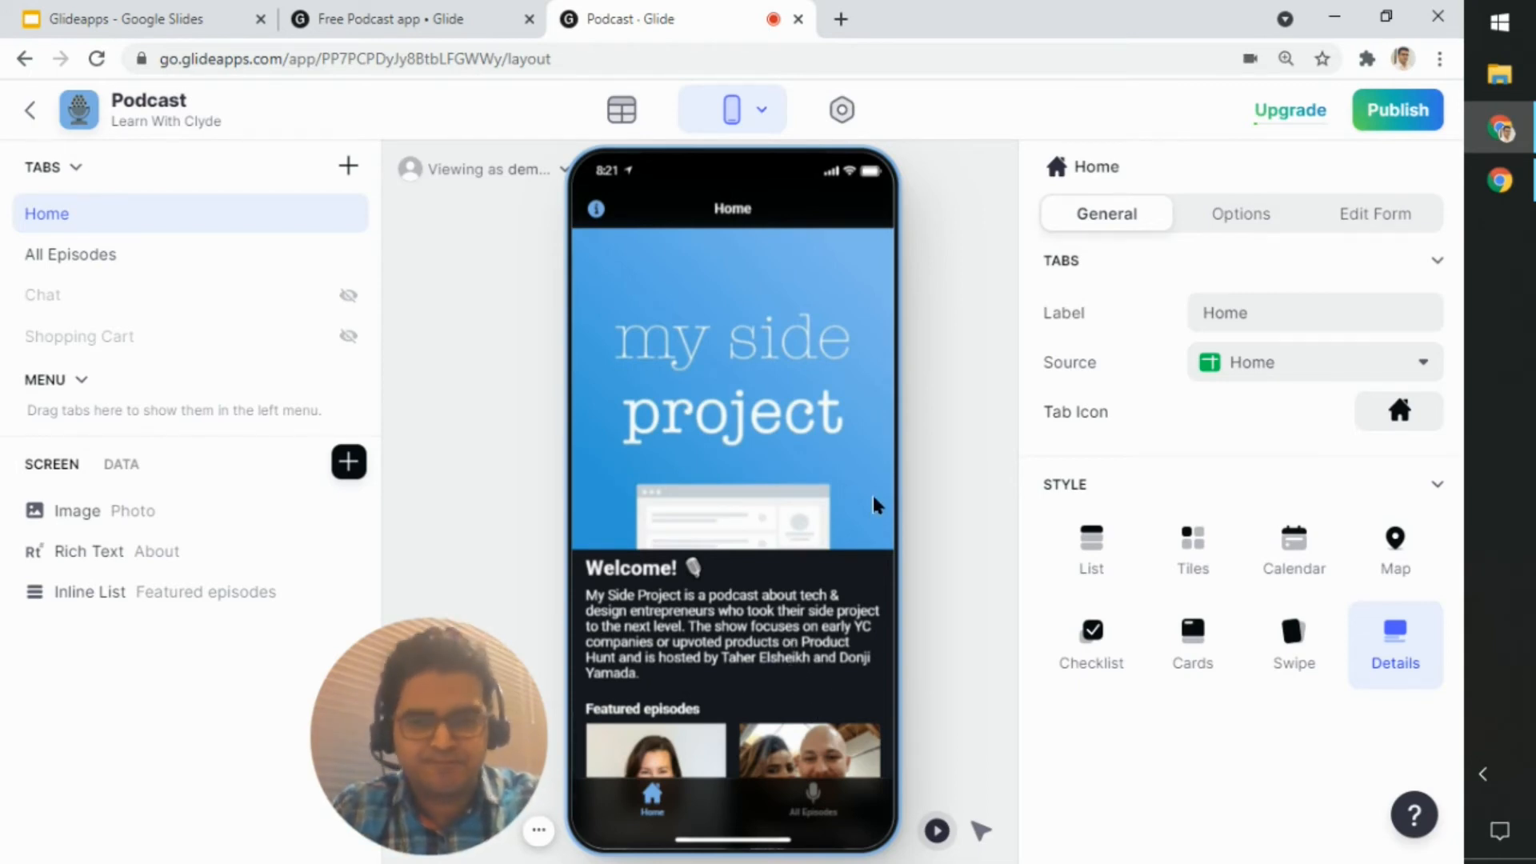
scroll(878, 504, "down", 3)
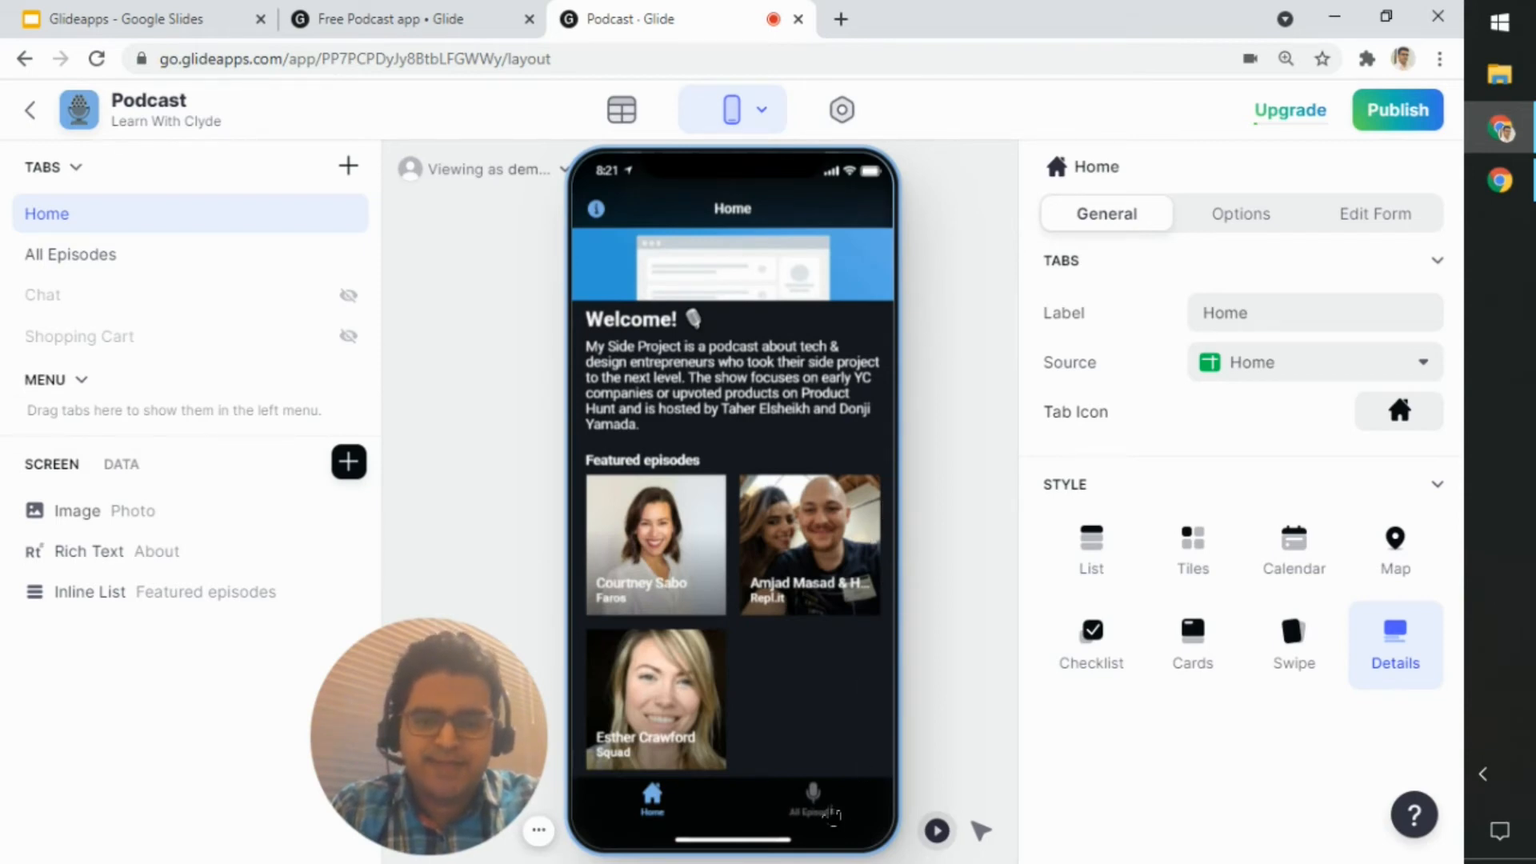
left_click(830, 818)
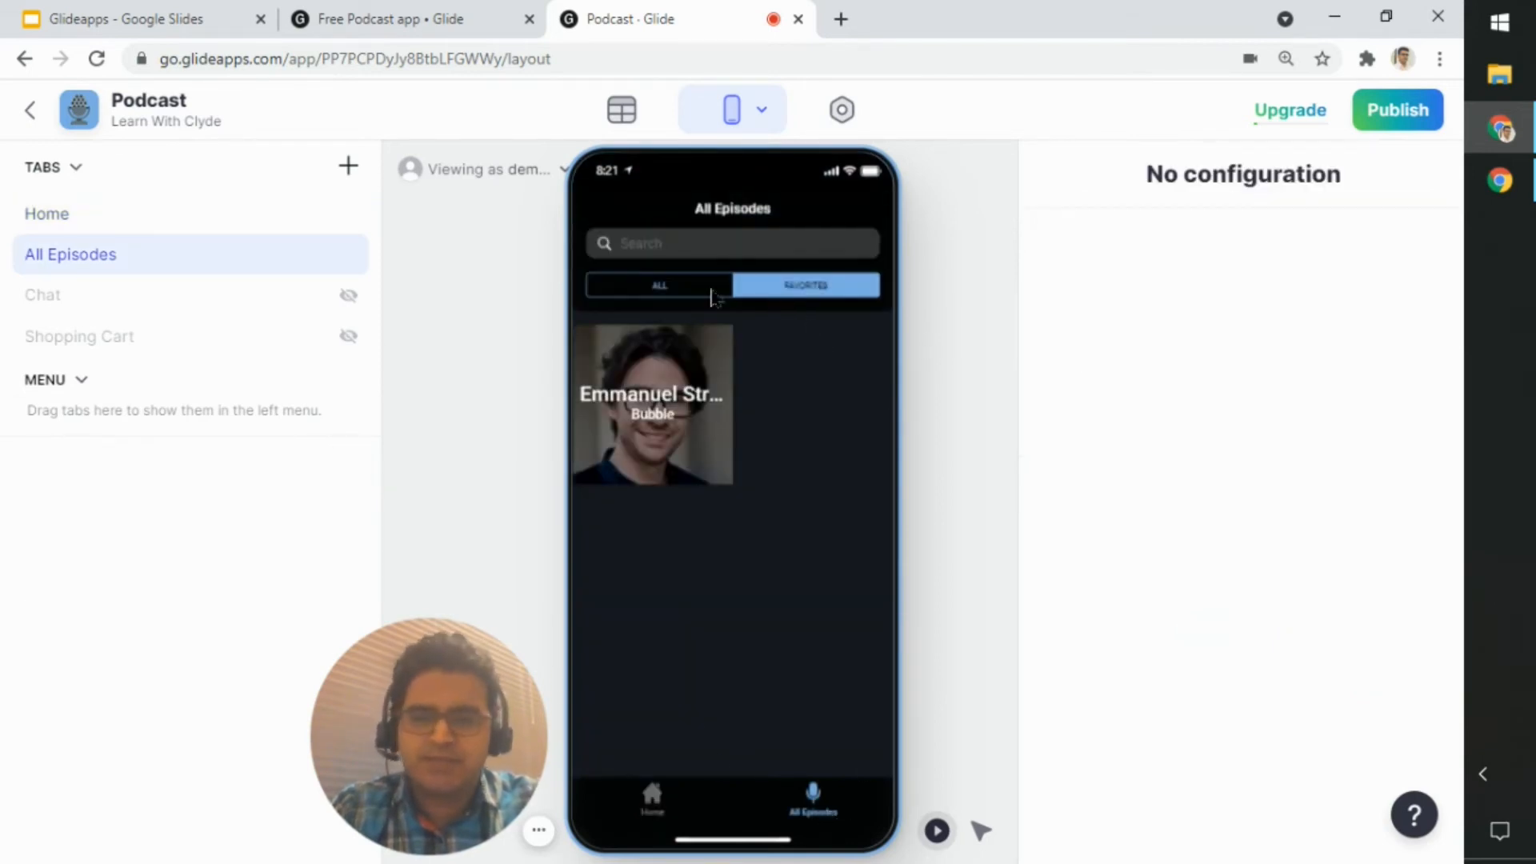
left_click(676, 295)
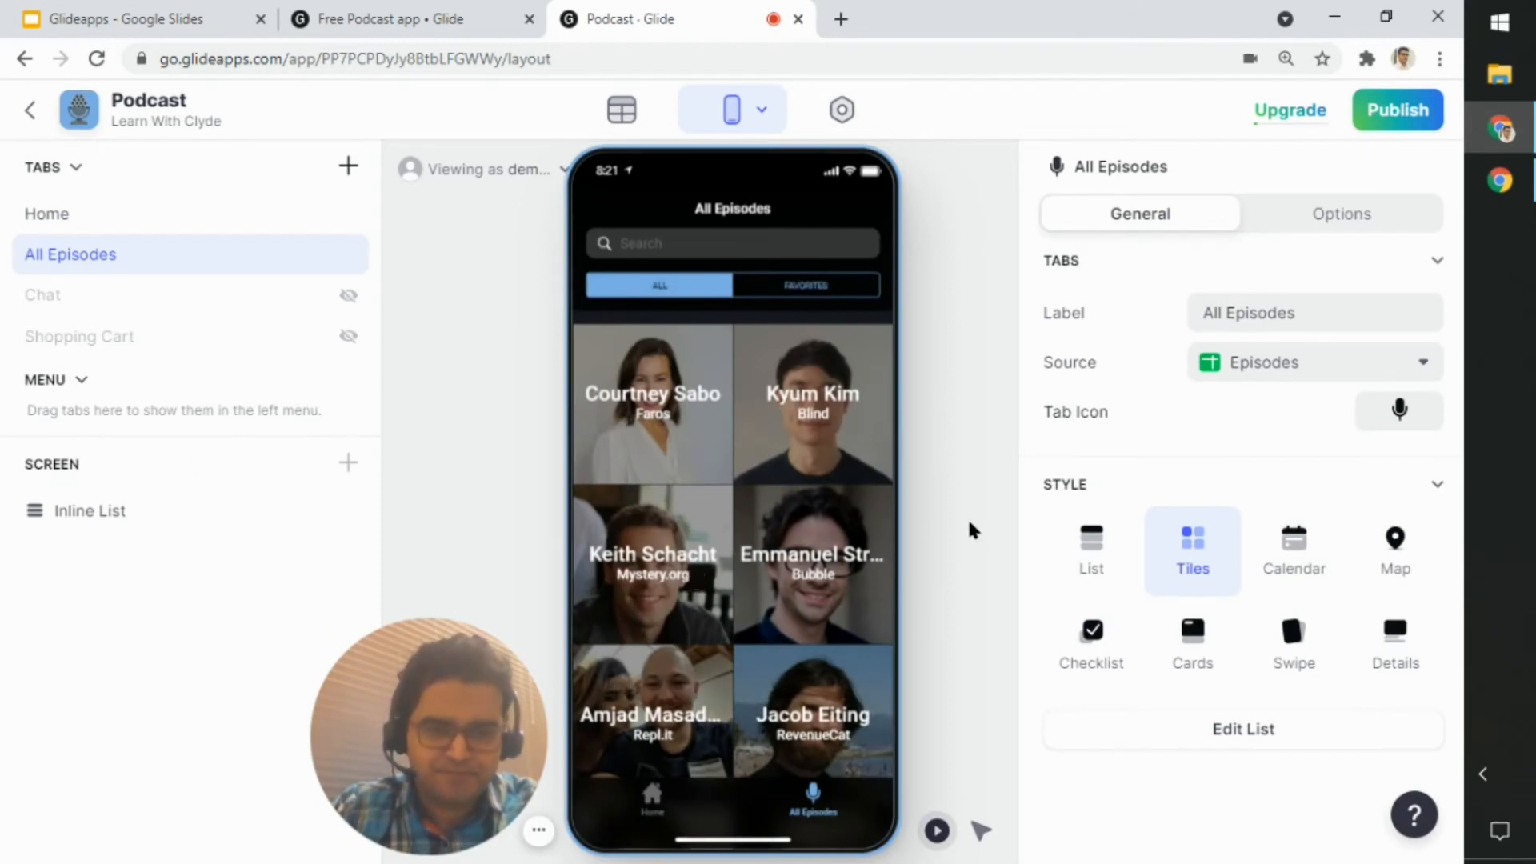
Look through the general settings of the All Episodes screen's Inline List component
left_click(113, 511)
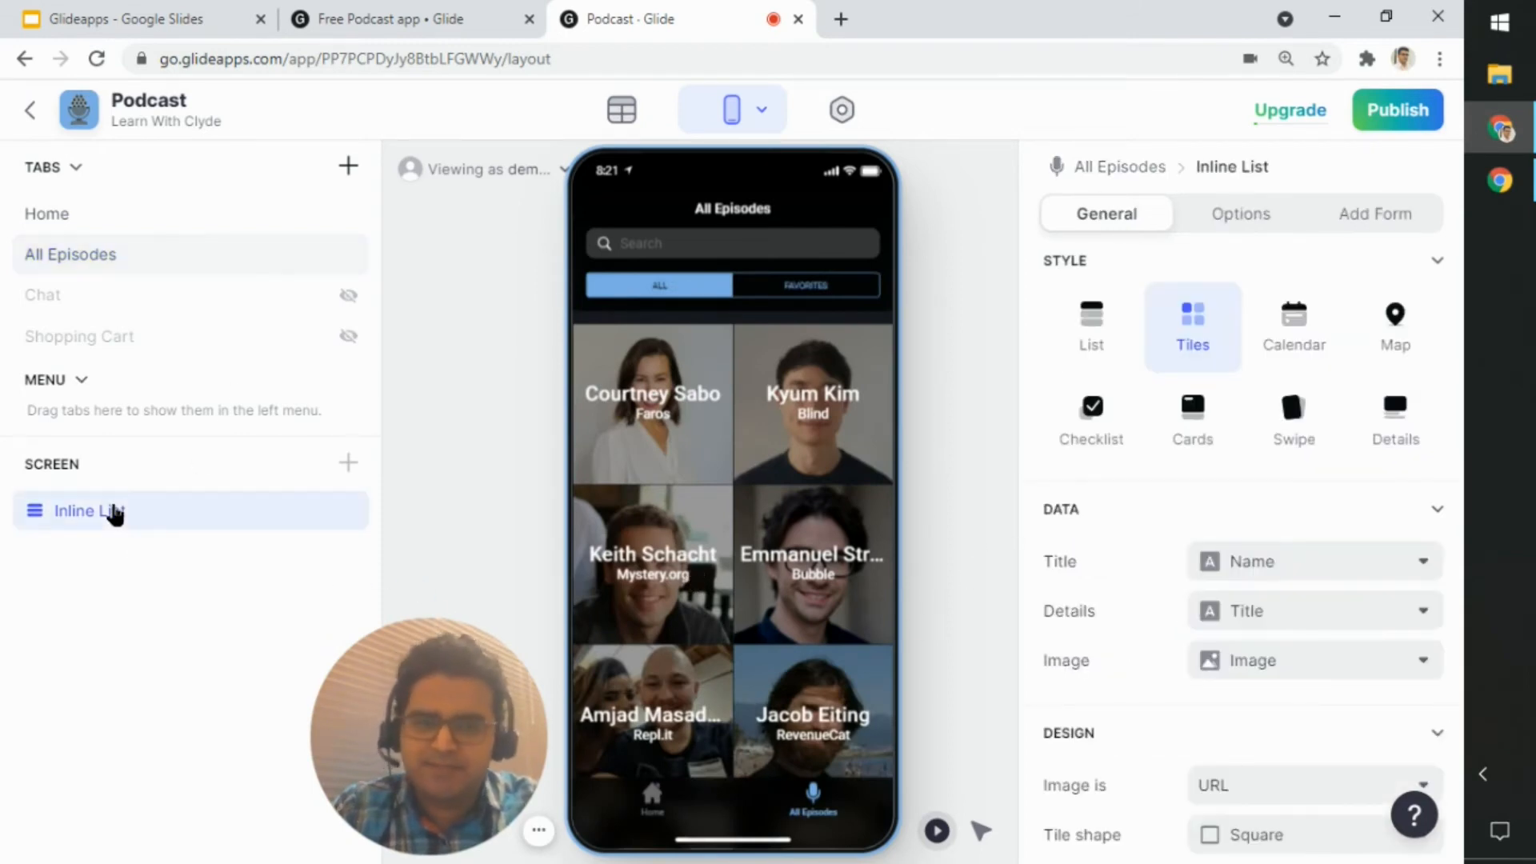
scroll(1144, 528, "down", 8)
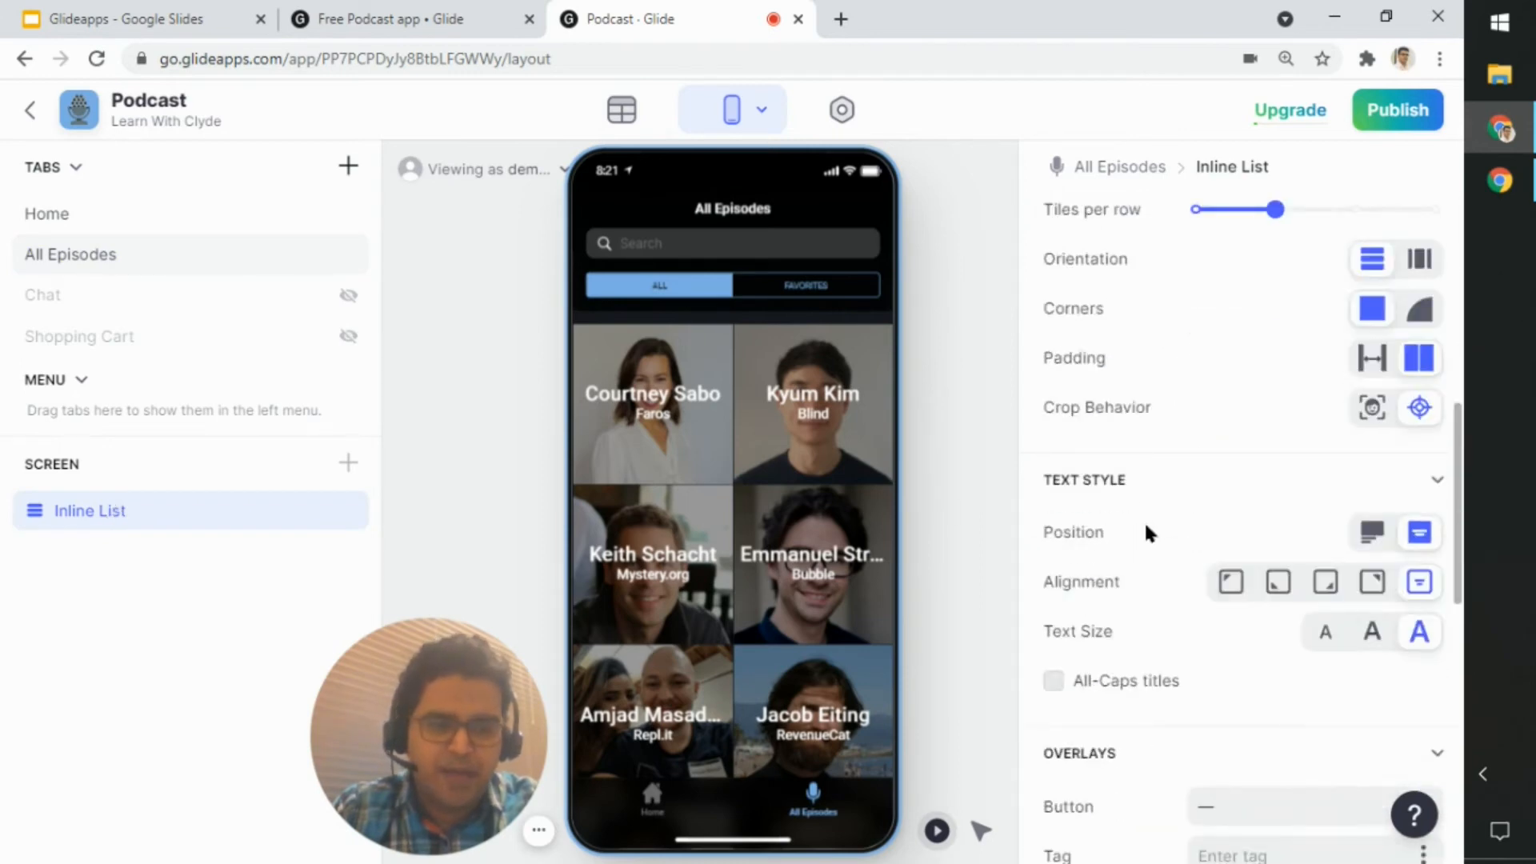
scroll(1144, 532, "down", 6)
scroll(1183, 573, "up", 12)
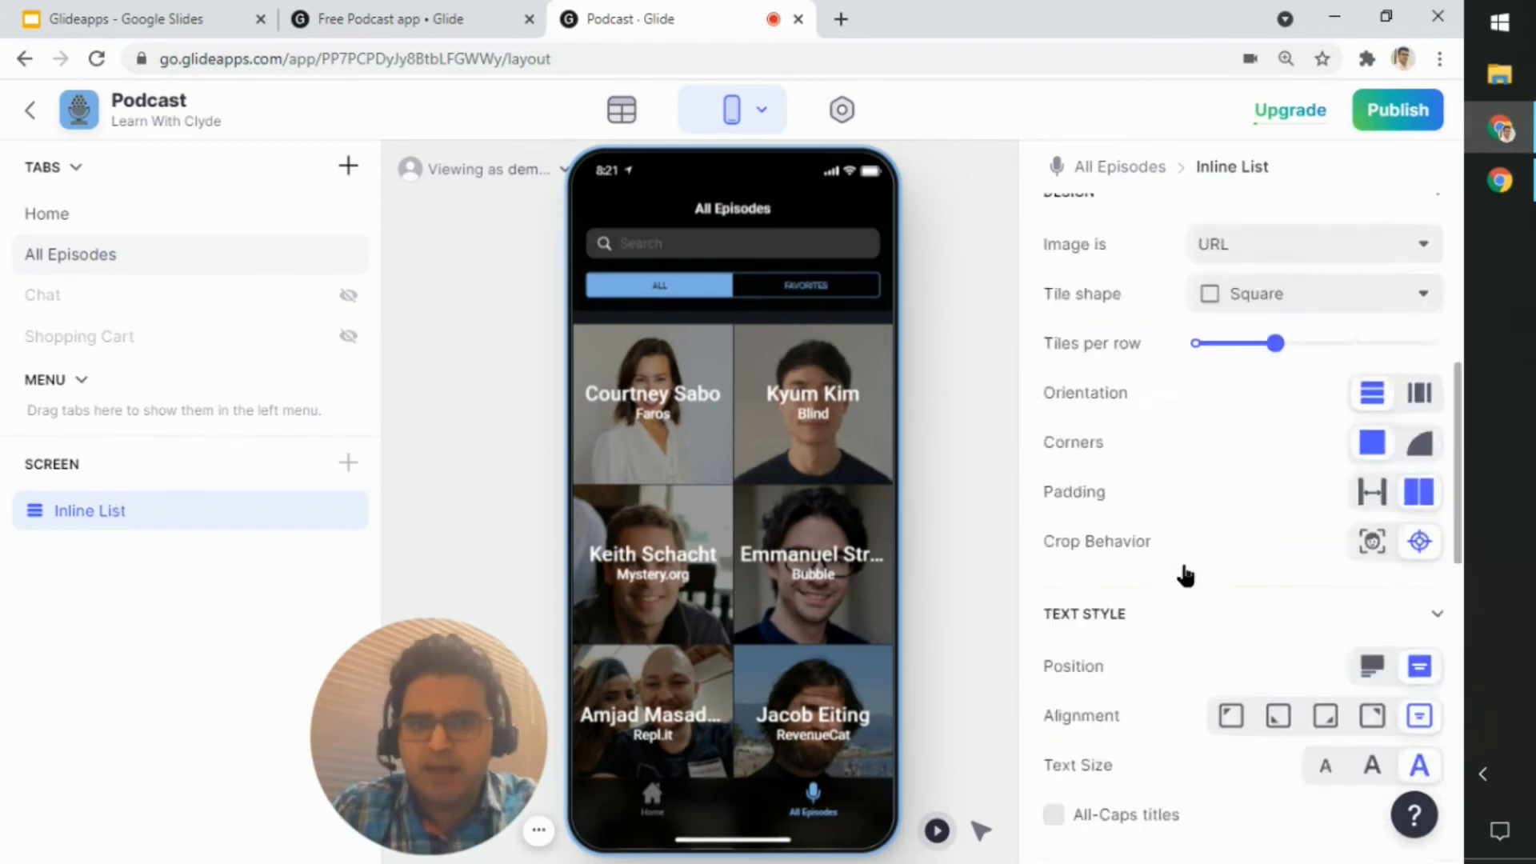
scroll(1185, 574, "up", 3)
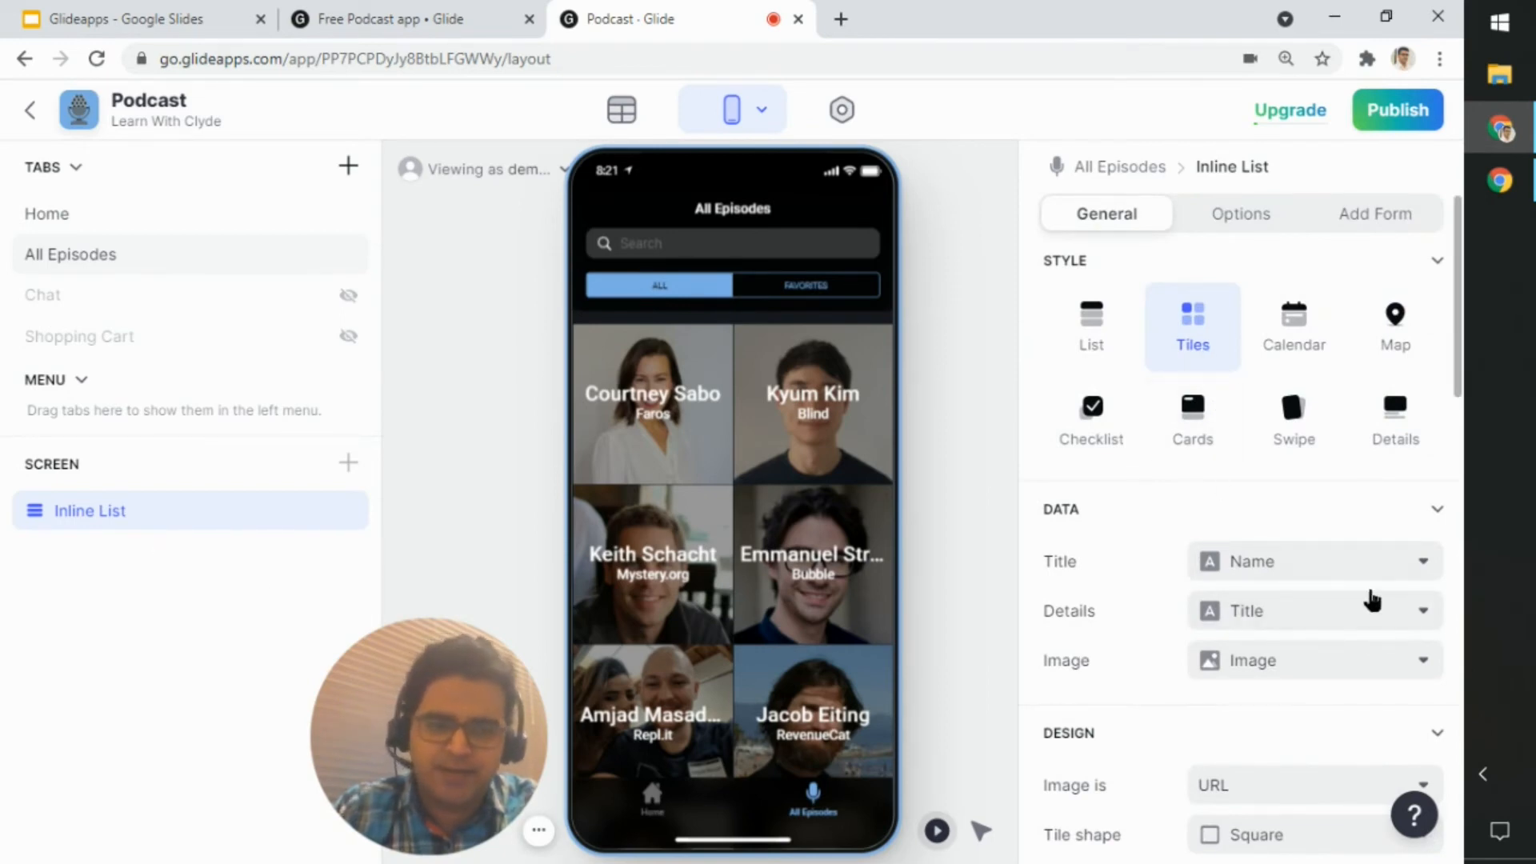
left_click_drag(1460, 388, 1460, 408)
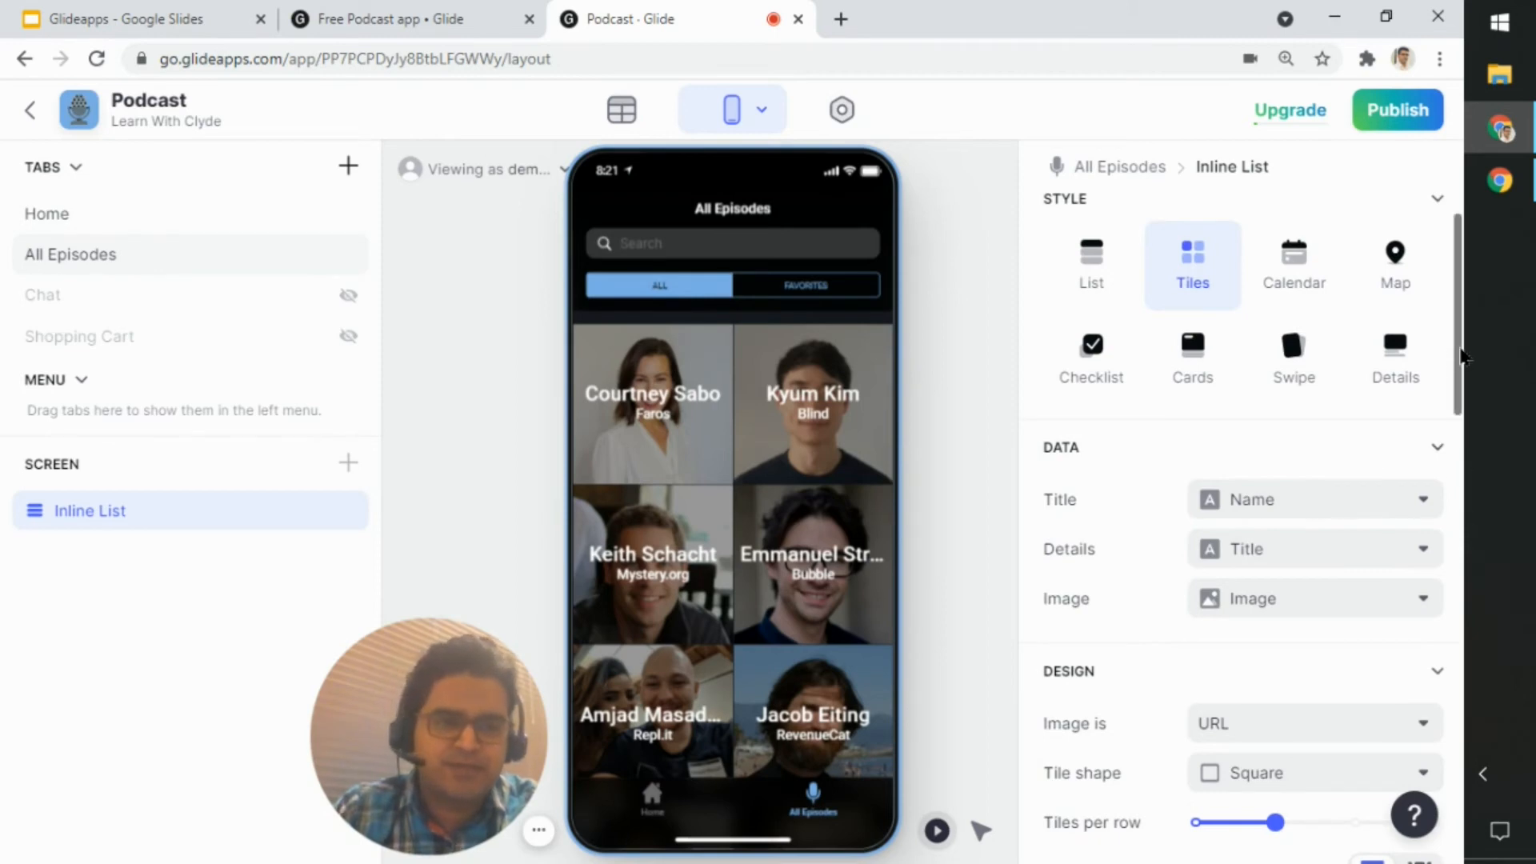
left_click_drag(1459, 353, 1456, 282)
Check the All Episodes tab's source, icon, style and options settings, without changing them
left_click(1129, 171)
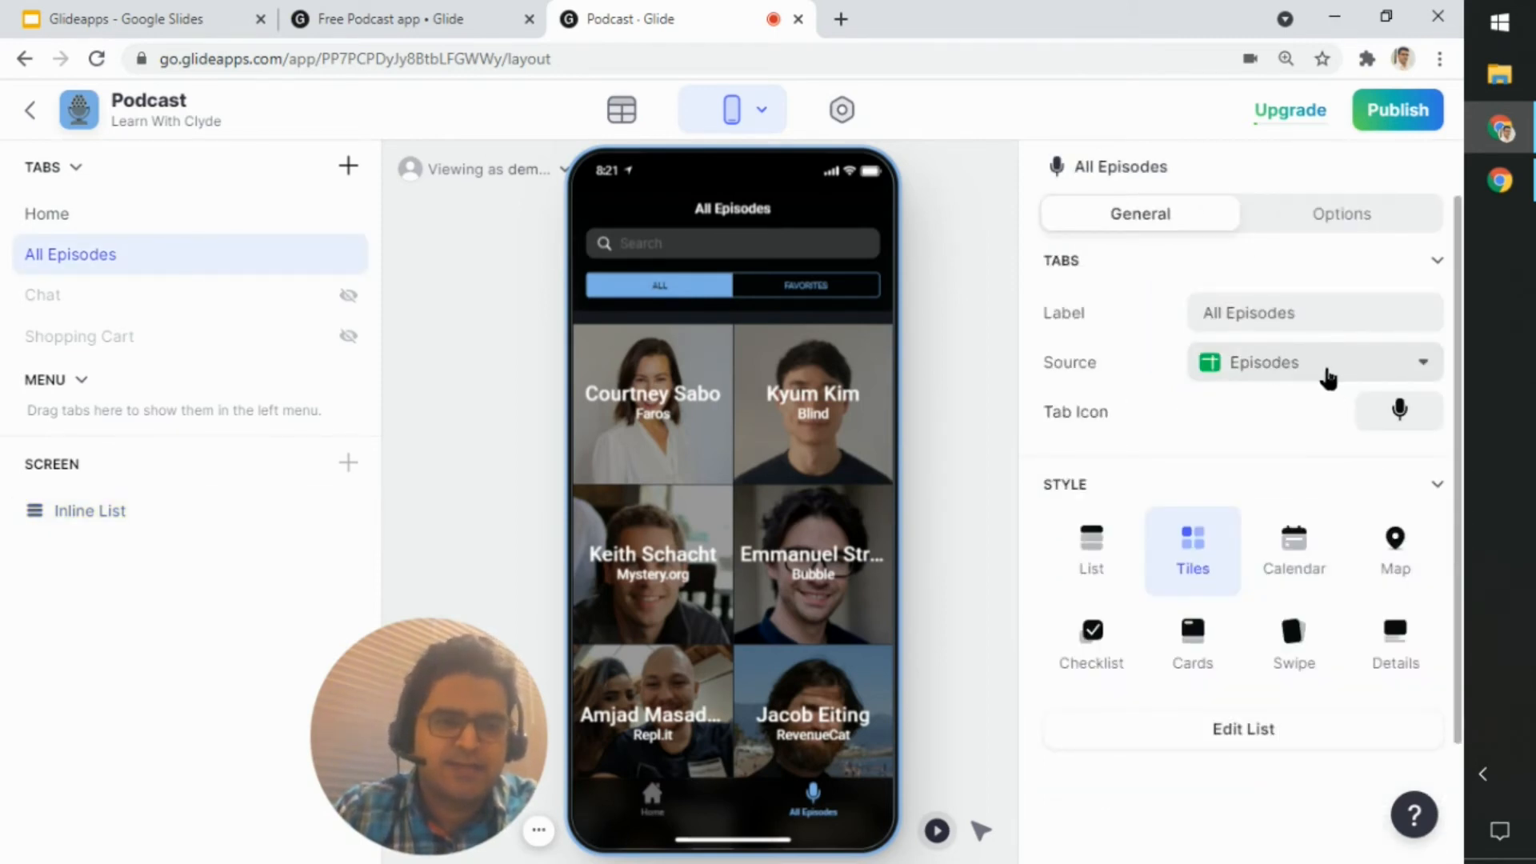
left_click(1376, 376)
left_click(1376, 377)
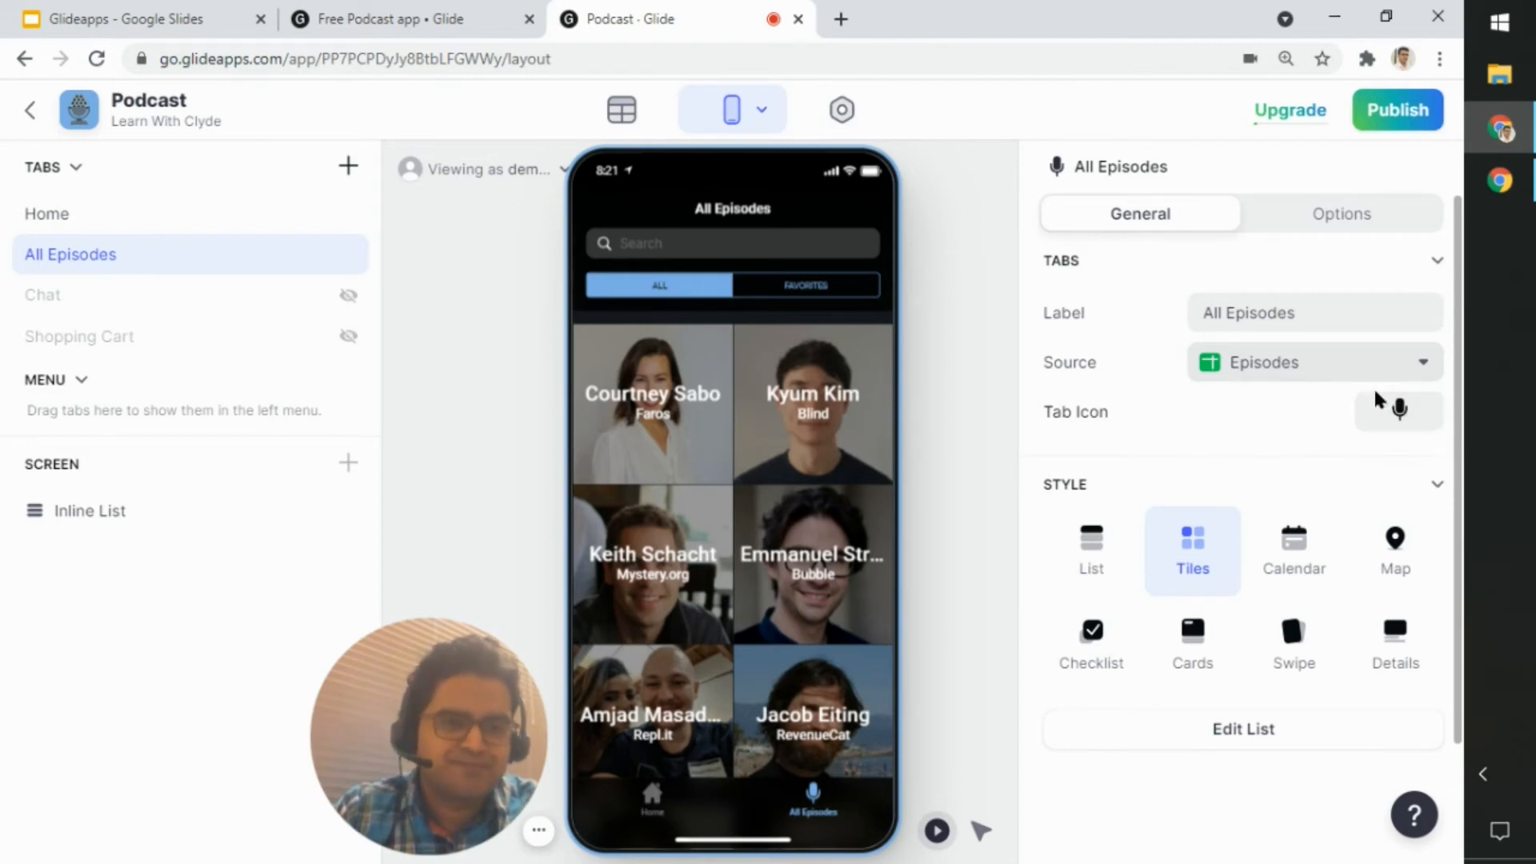
left_click_drag(1457, 308, 1447, 264)
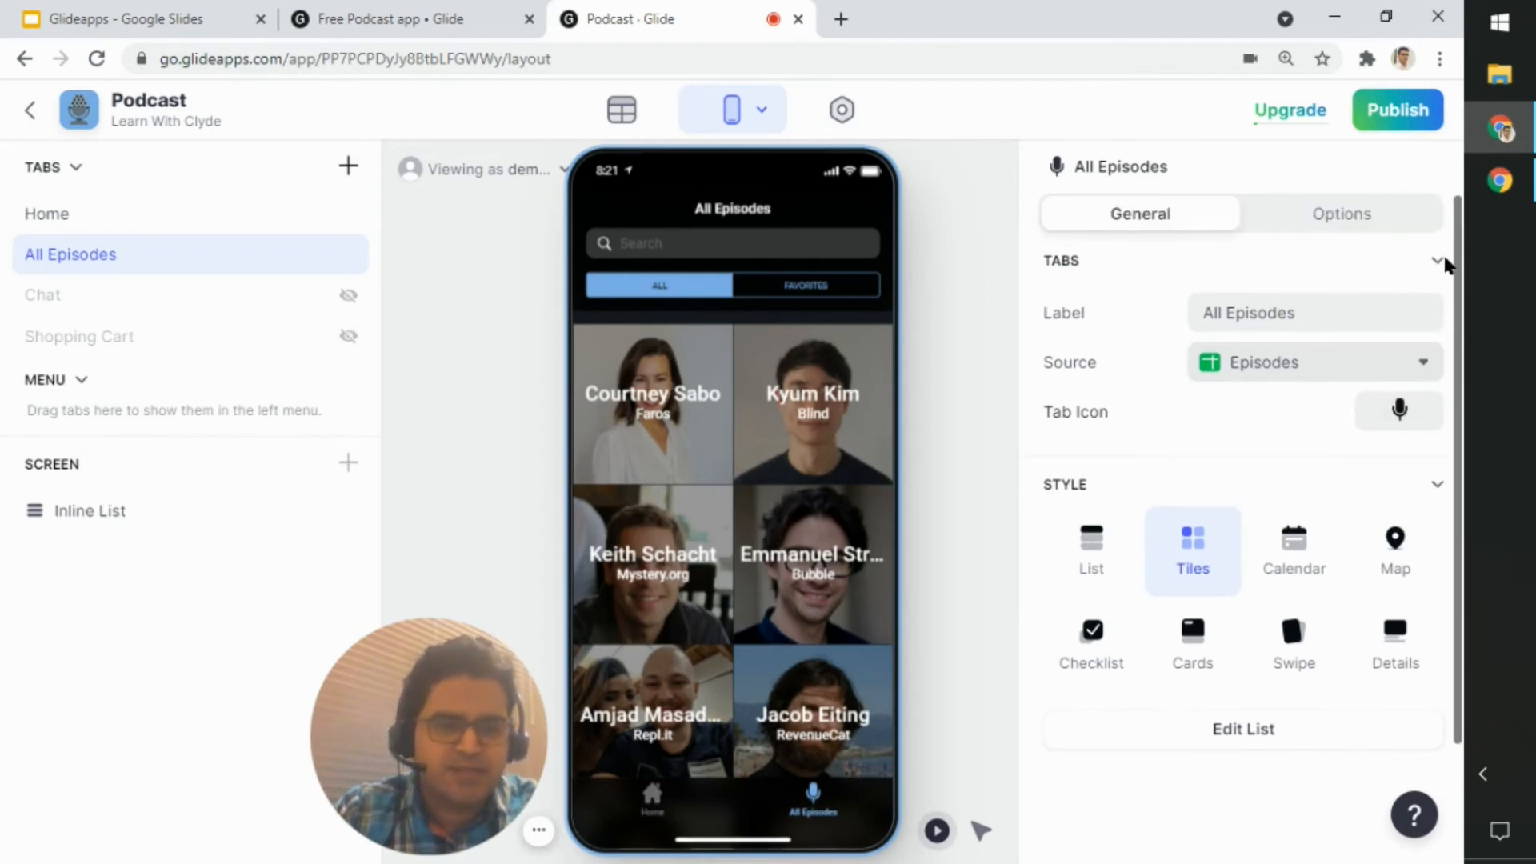
left_click_drag(1457, 291, 1452, 456)
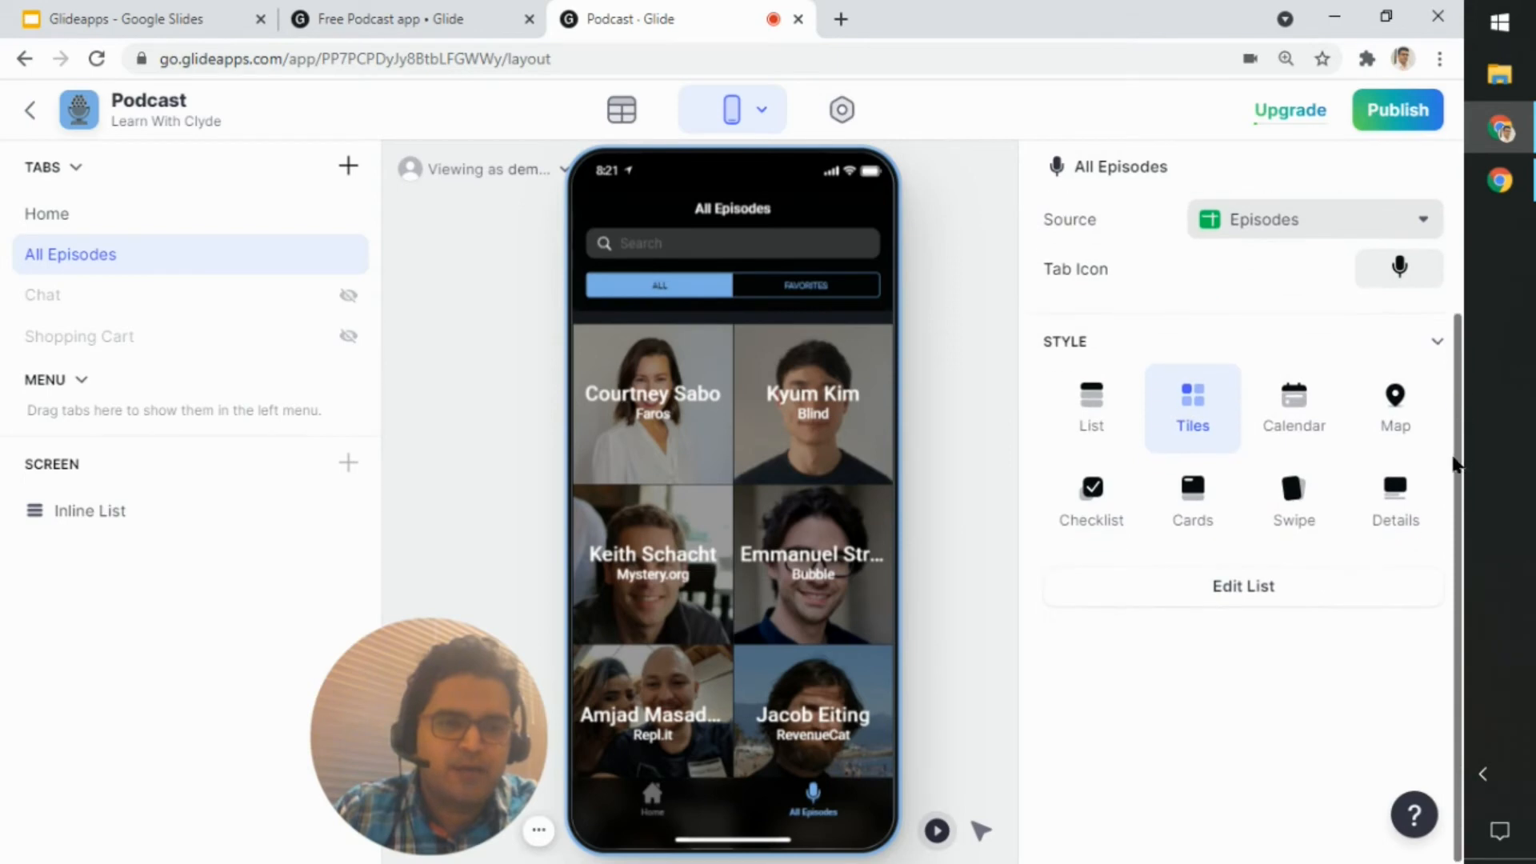
left_click(1413, 281)
left_click(1410, 271)
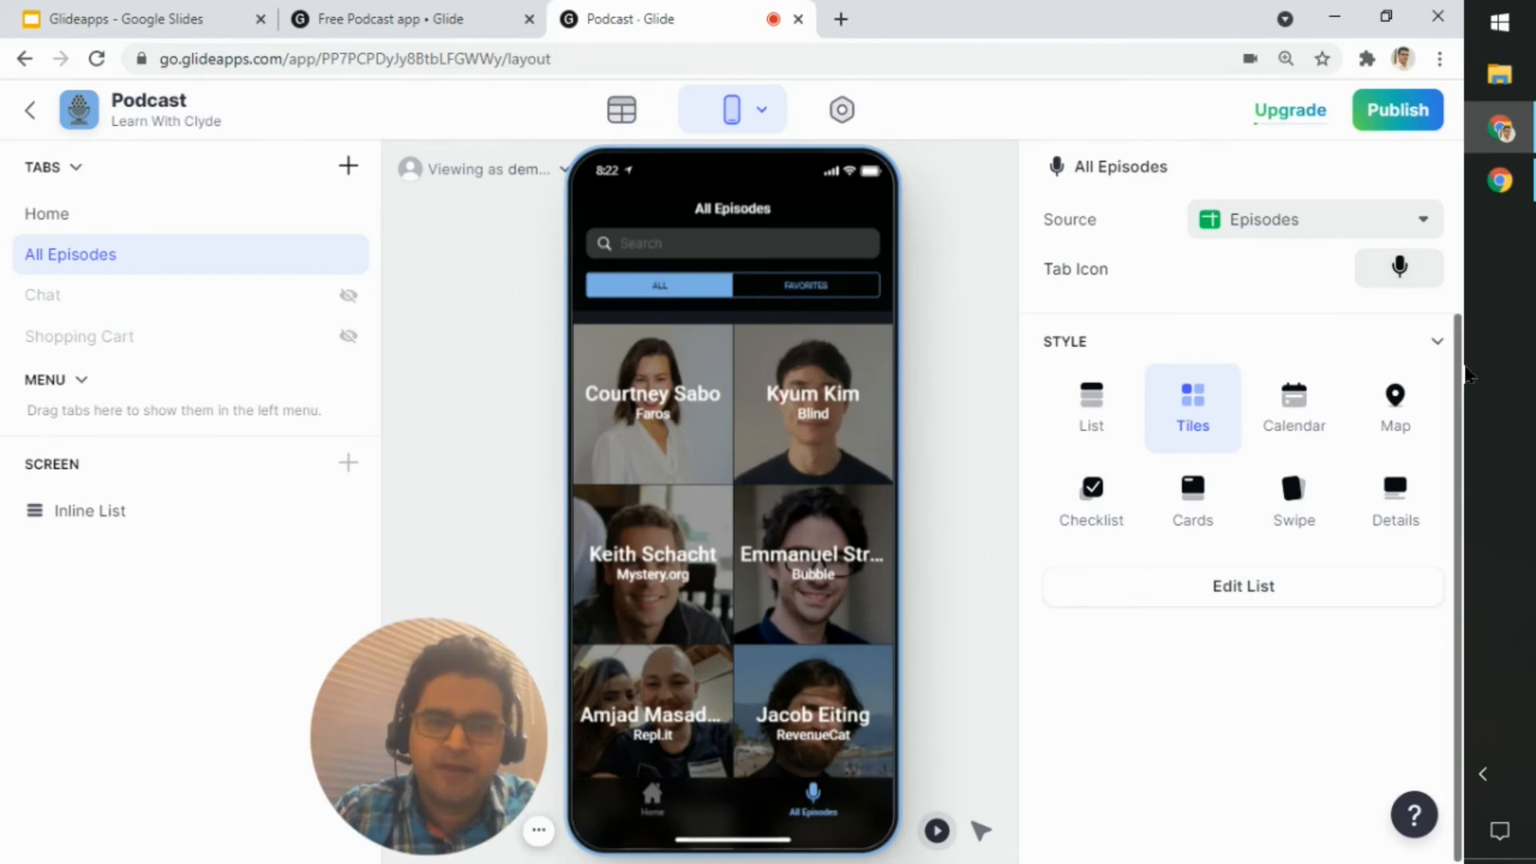
left_click_drag(1463, 360, 1476, 230)
left_click(1334, 216)
left_click(1164, 224)
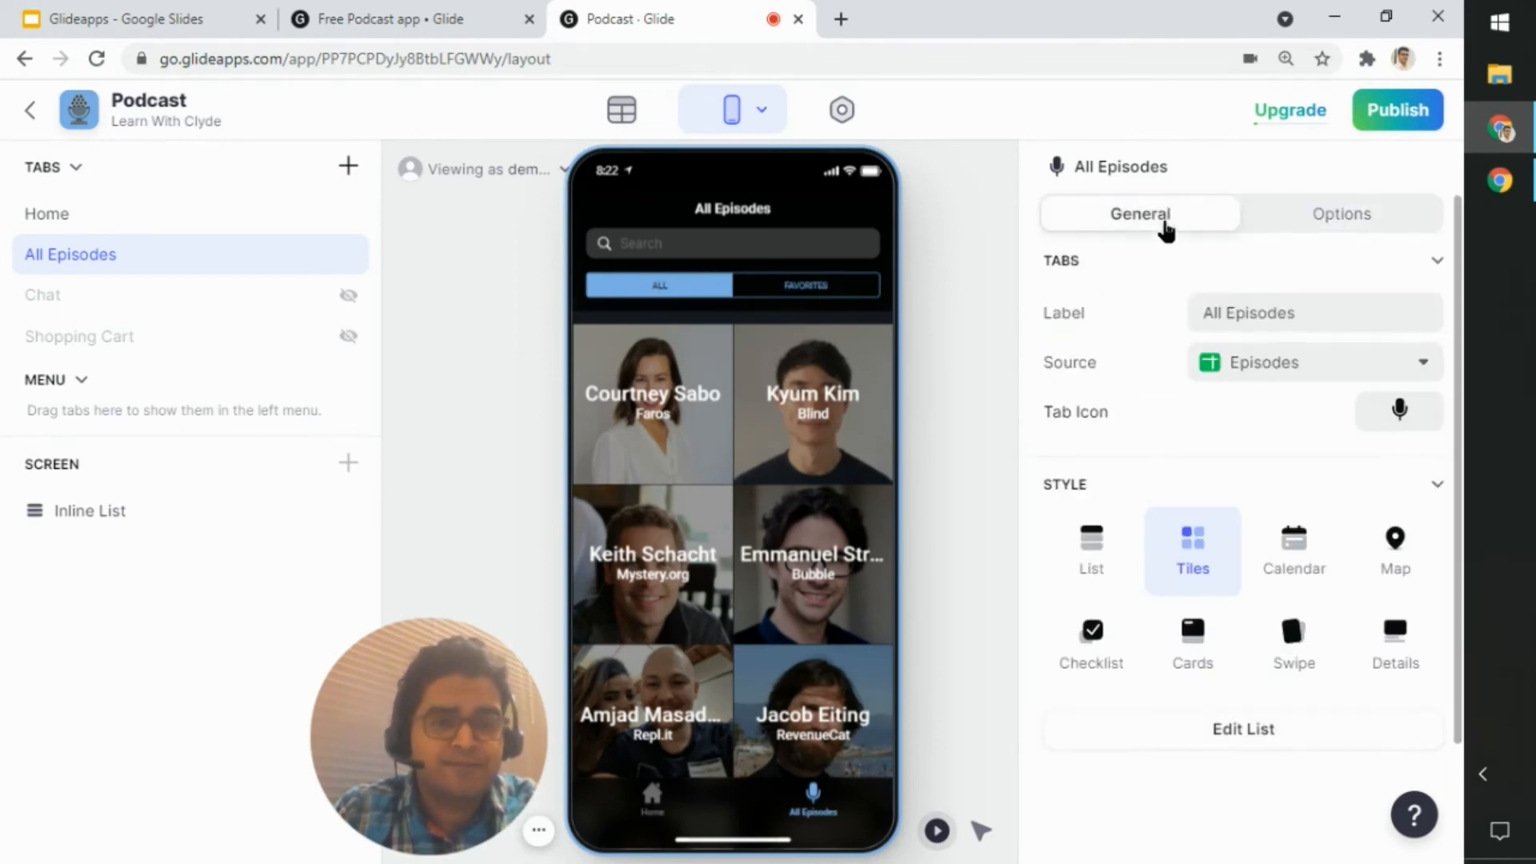
Check which columns feed the Inline List's title, details and image, and view the choices for the title
left_click(101, 514)
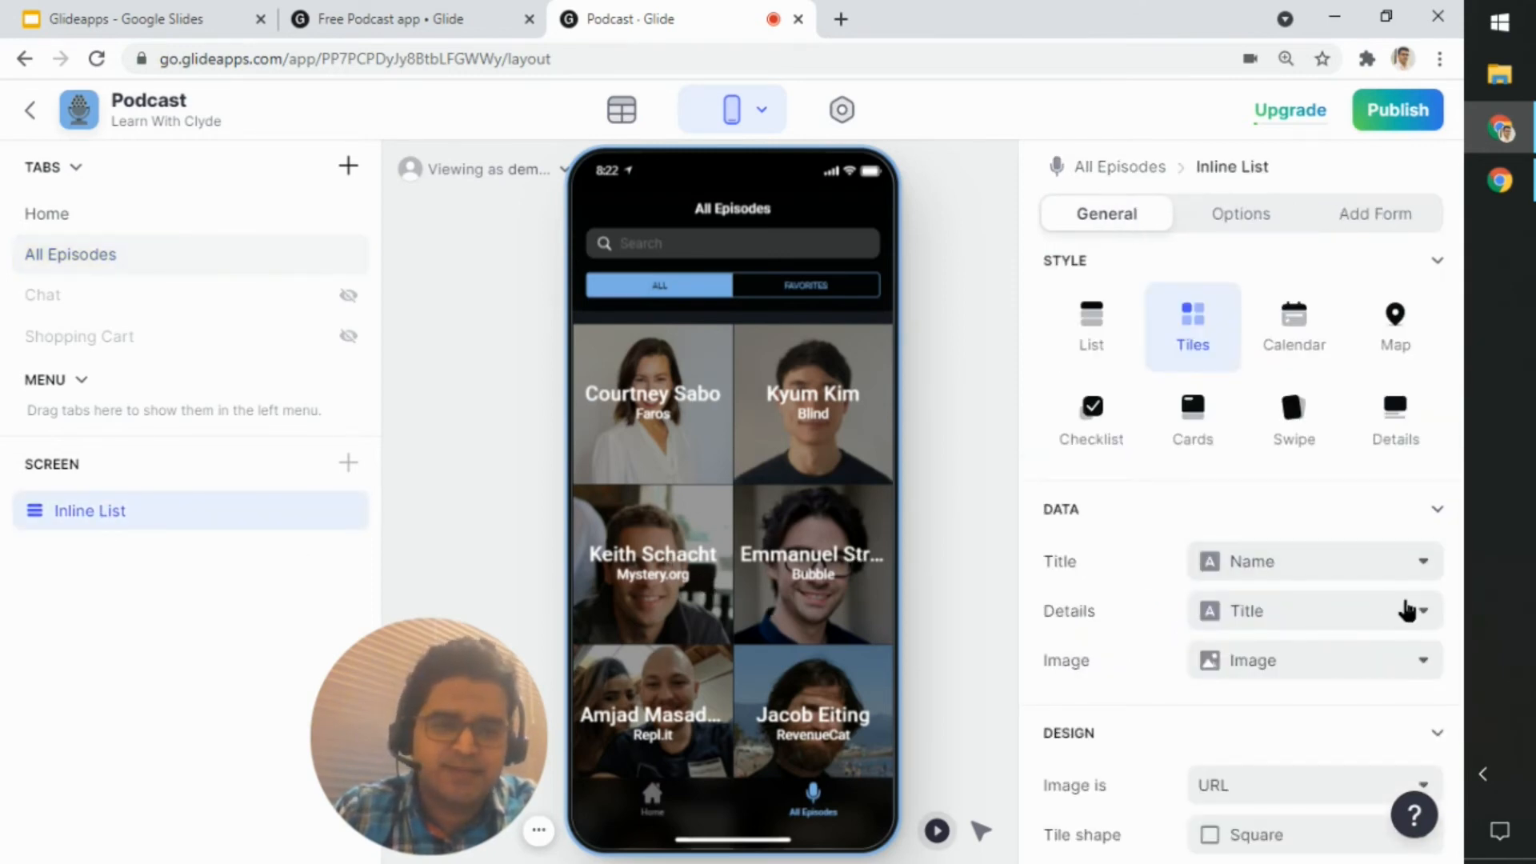
scroll(1313, 531, "down", 4)
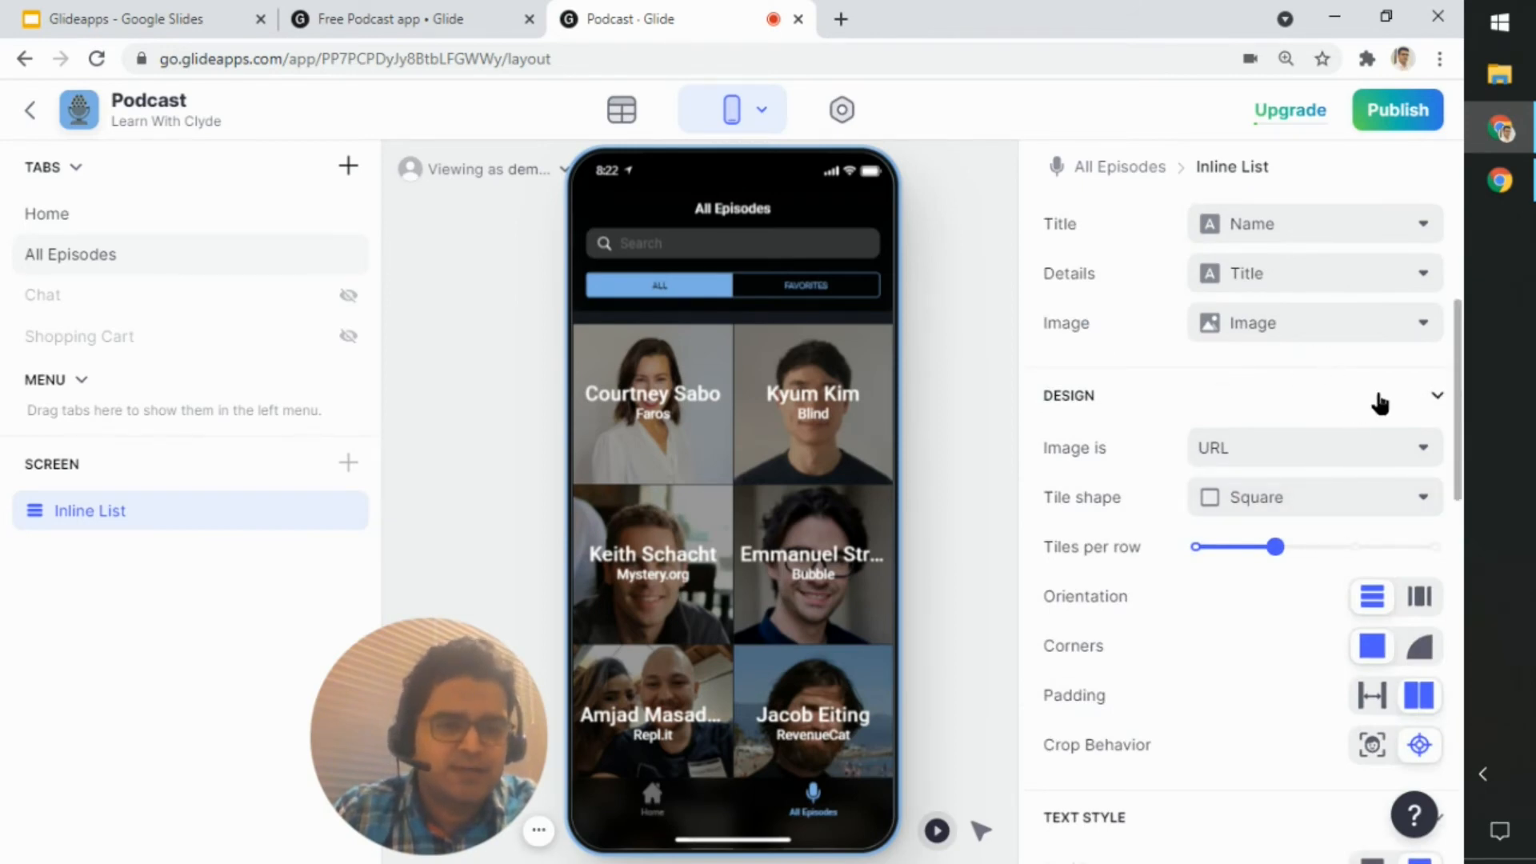
scroll(1378, 420, "up", 4)
scroll(1373, 444, "down", 3)
scroll(1372, 443, "down", 1)
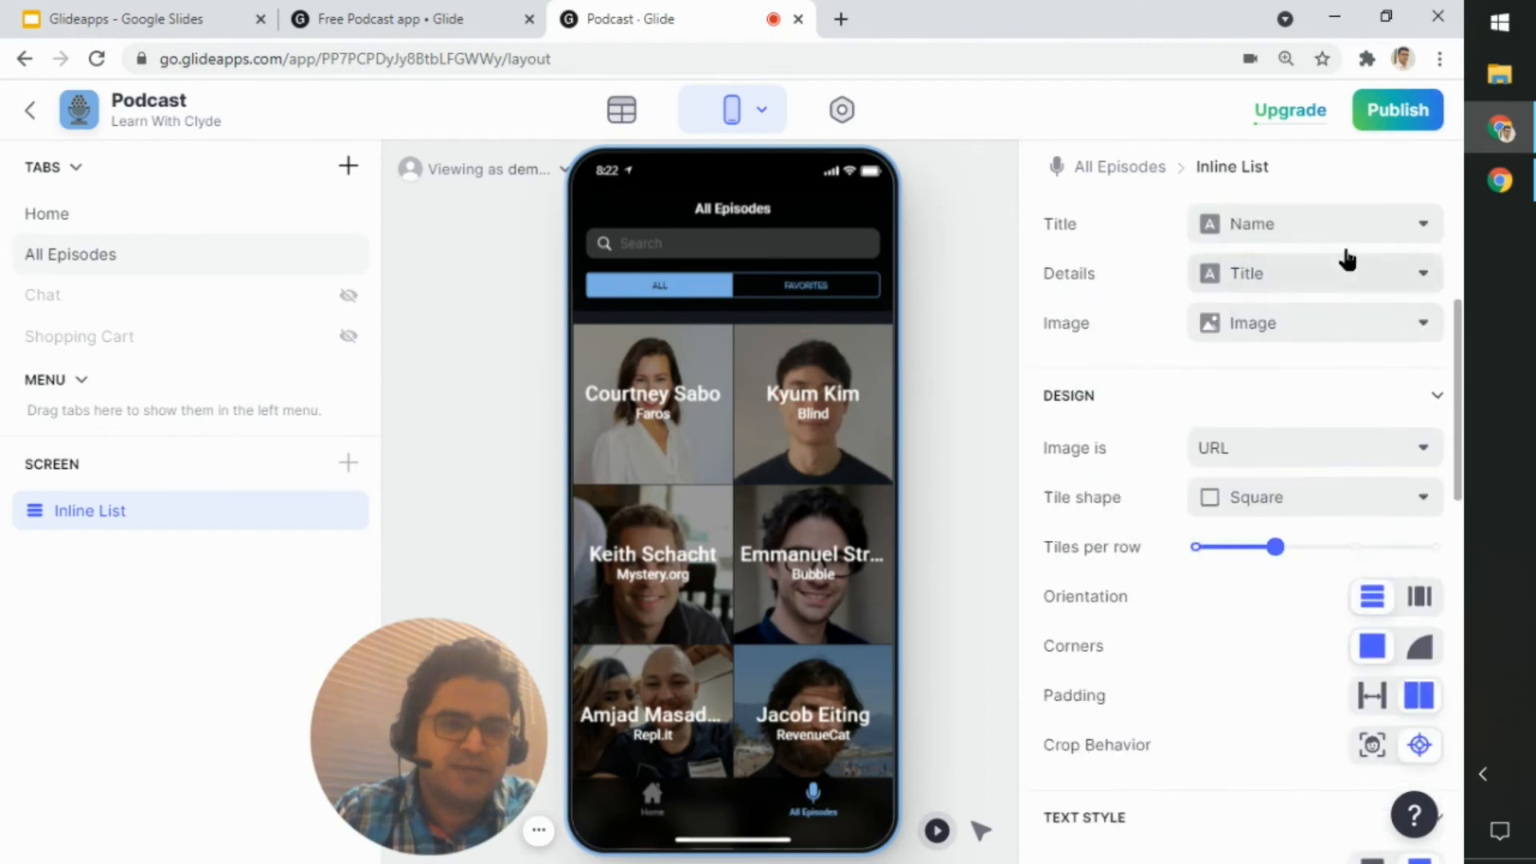
left_click(1340, 227)
left_click(1341, 230)
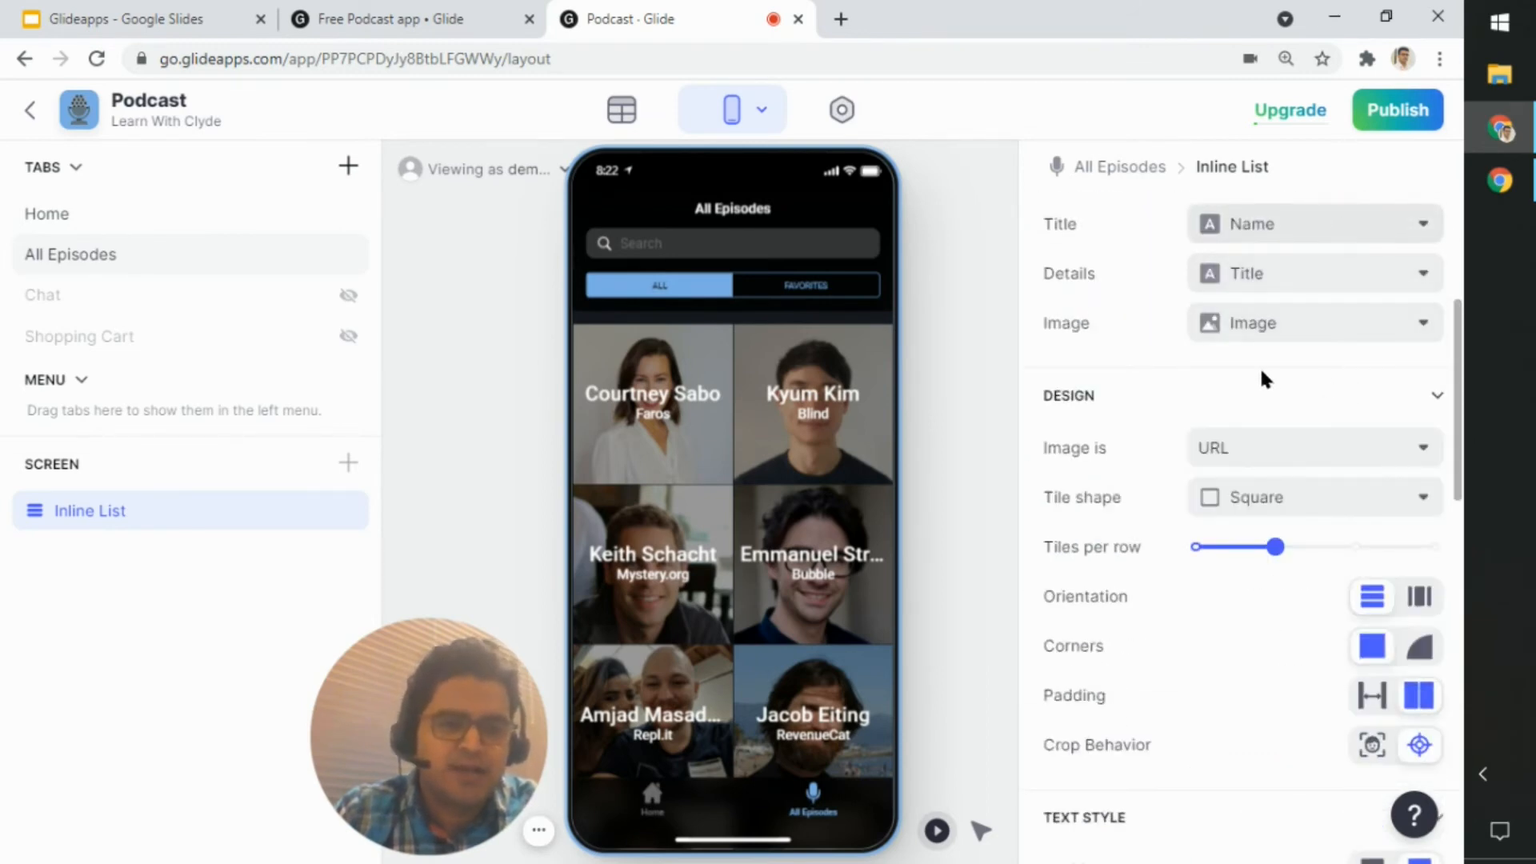
Examine the Inline List's design, text style and overlay settings, including the text size choices
scroll(1262, 376, "down", 4)
scroll(720, 632, "down", 4)
scroll(720, 632, "up", 4)
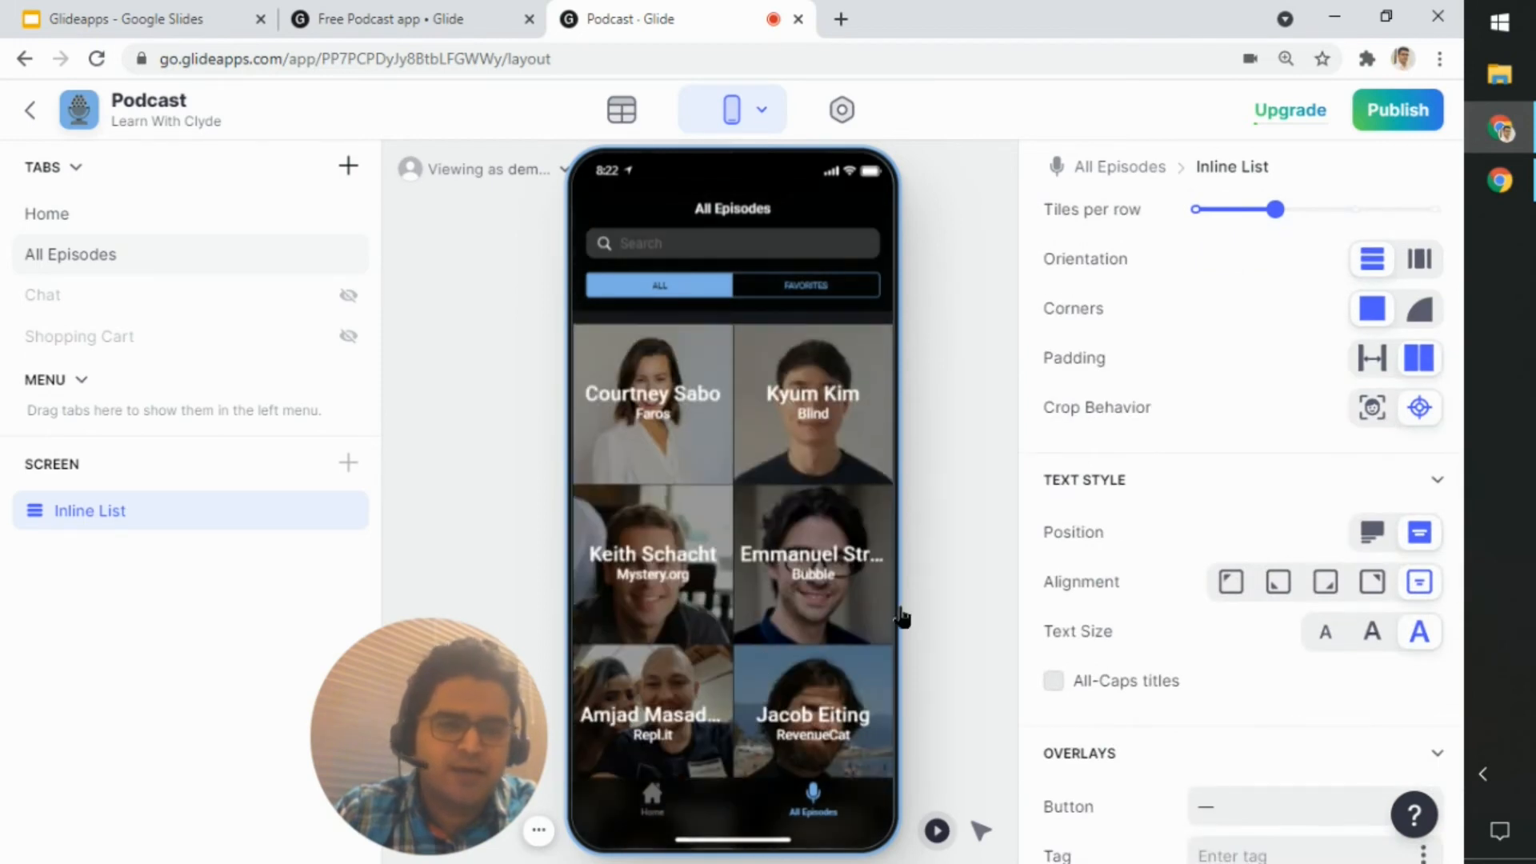
scroll(1328, 529, "down", 4)
scroll(1327, 527, "up", 4)
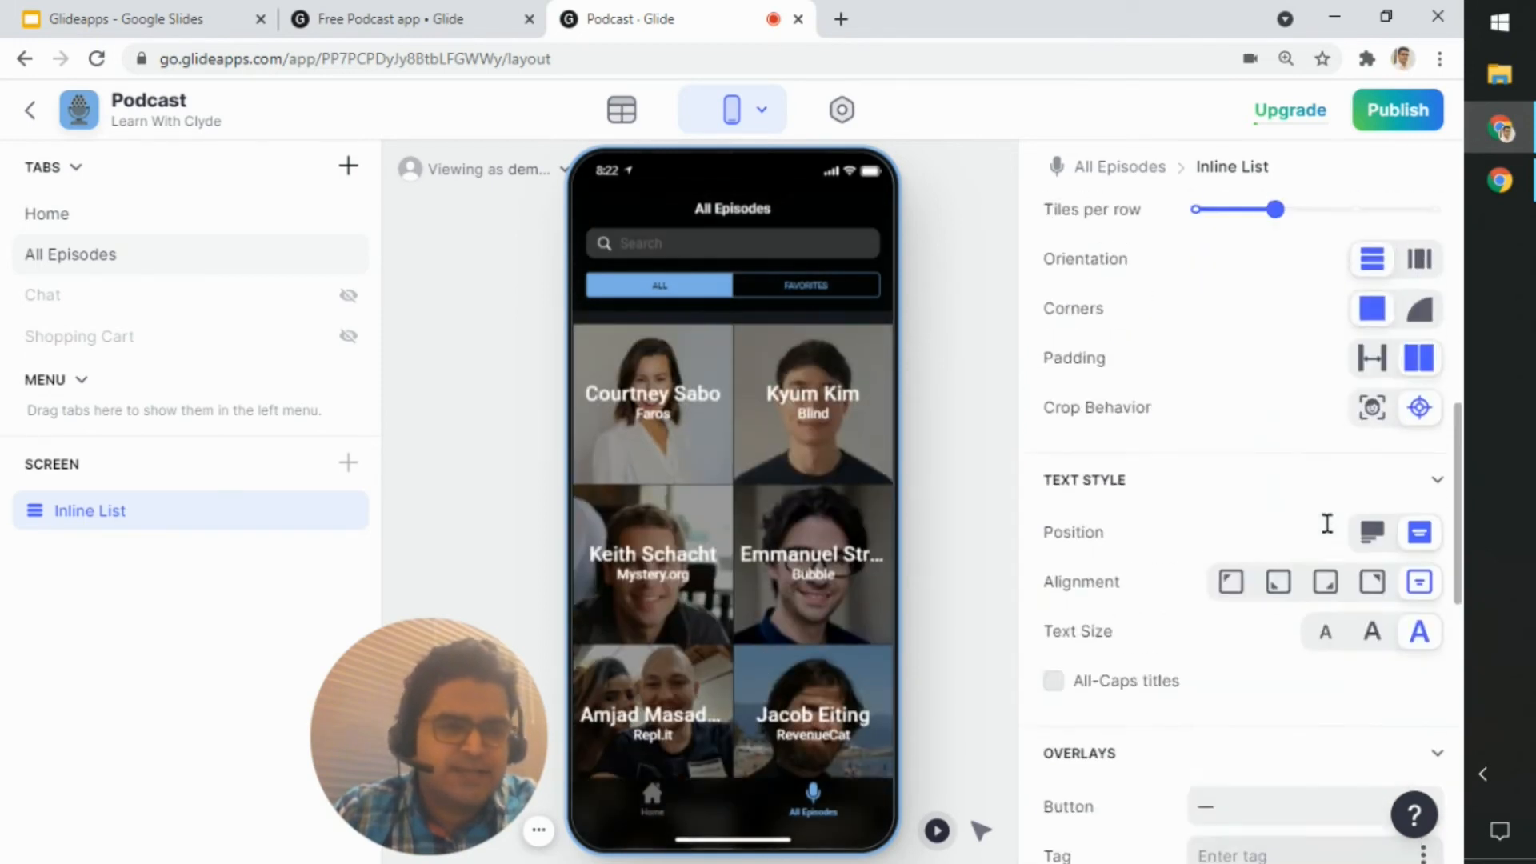
scroll(1328, 523, "down", 4)
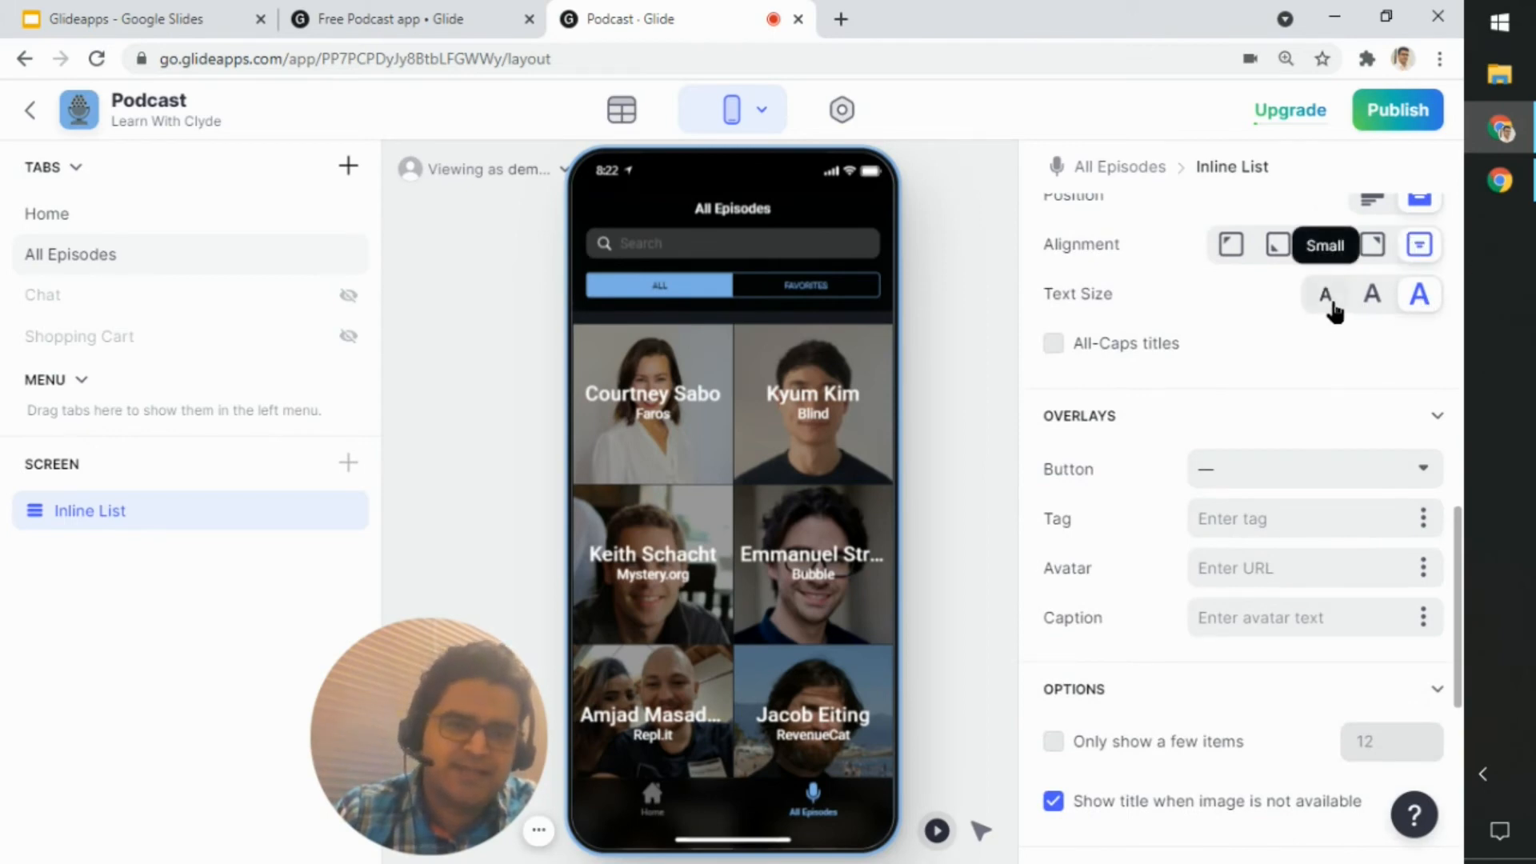
scroll(1371, 353, "up", 4)
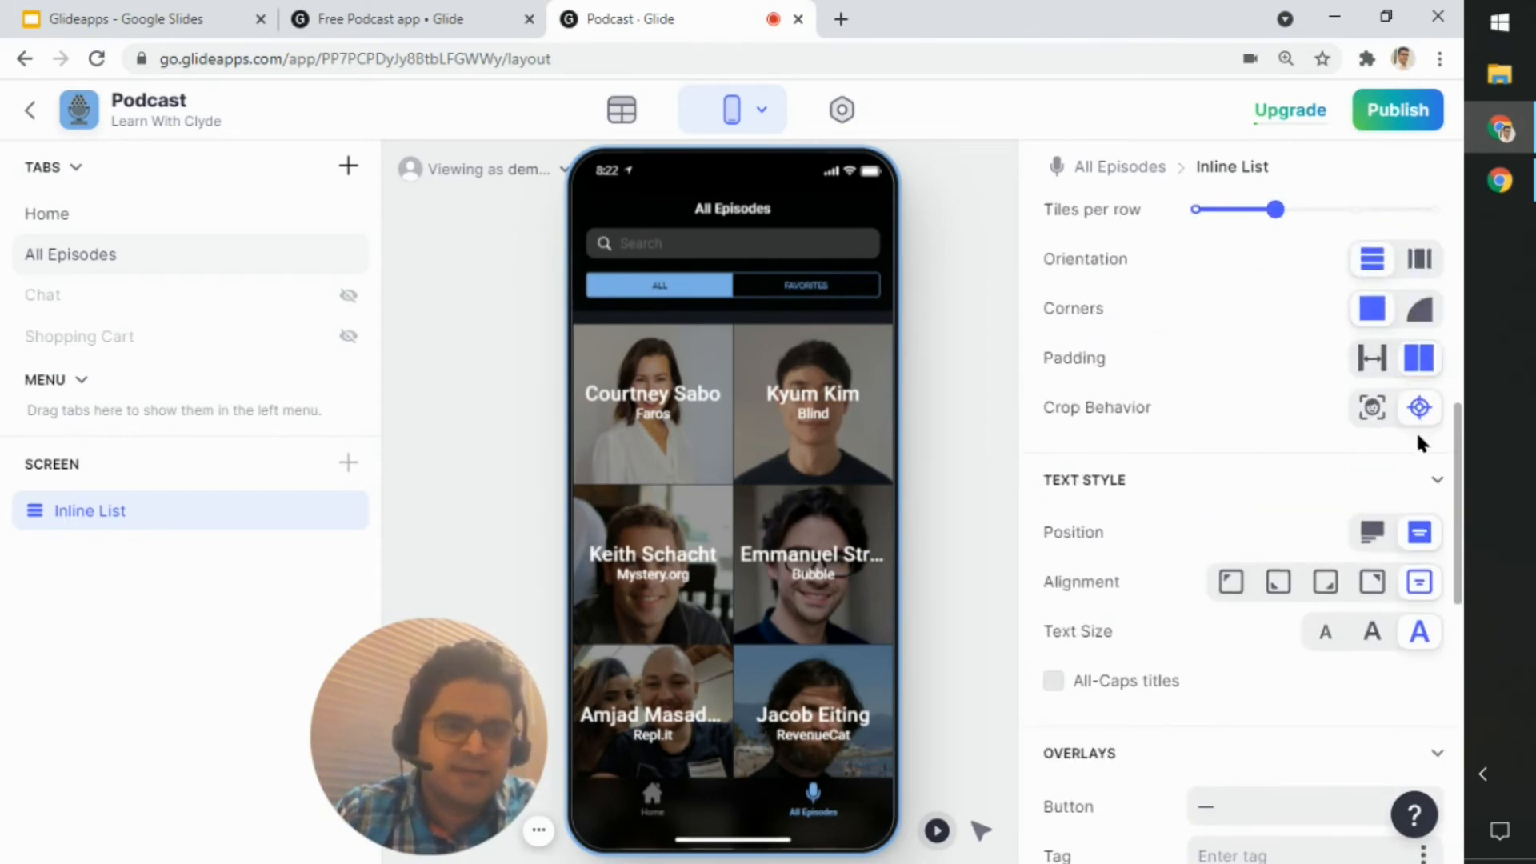
Try the Circle tile shape on the All Episodes Inline List and set it back to Square
scroll(1415, 432, "down", 4)
scroll(1413, 432, "up", 4)
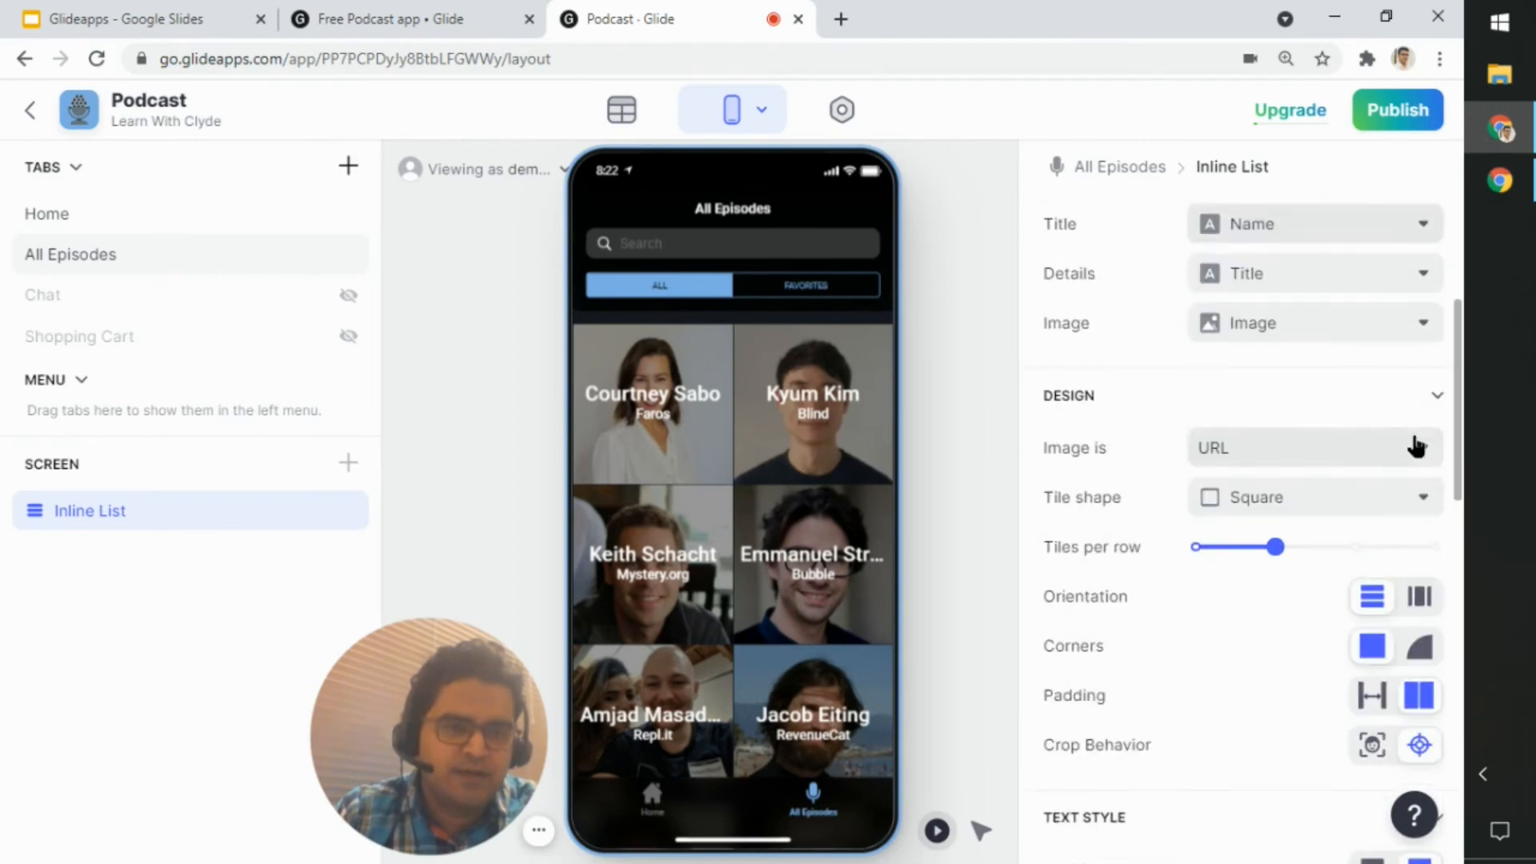
left_click(1401, 516)
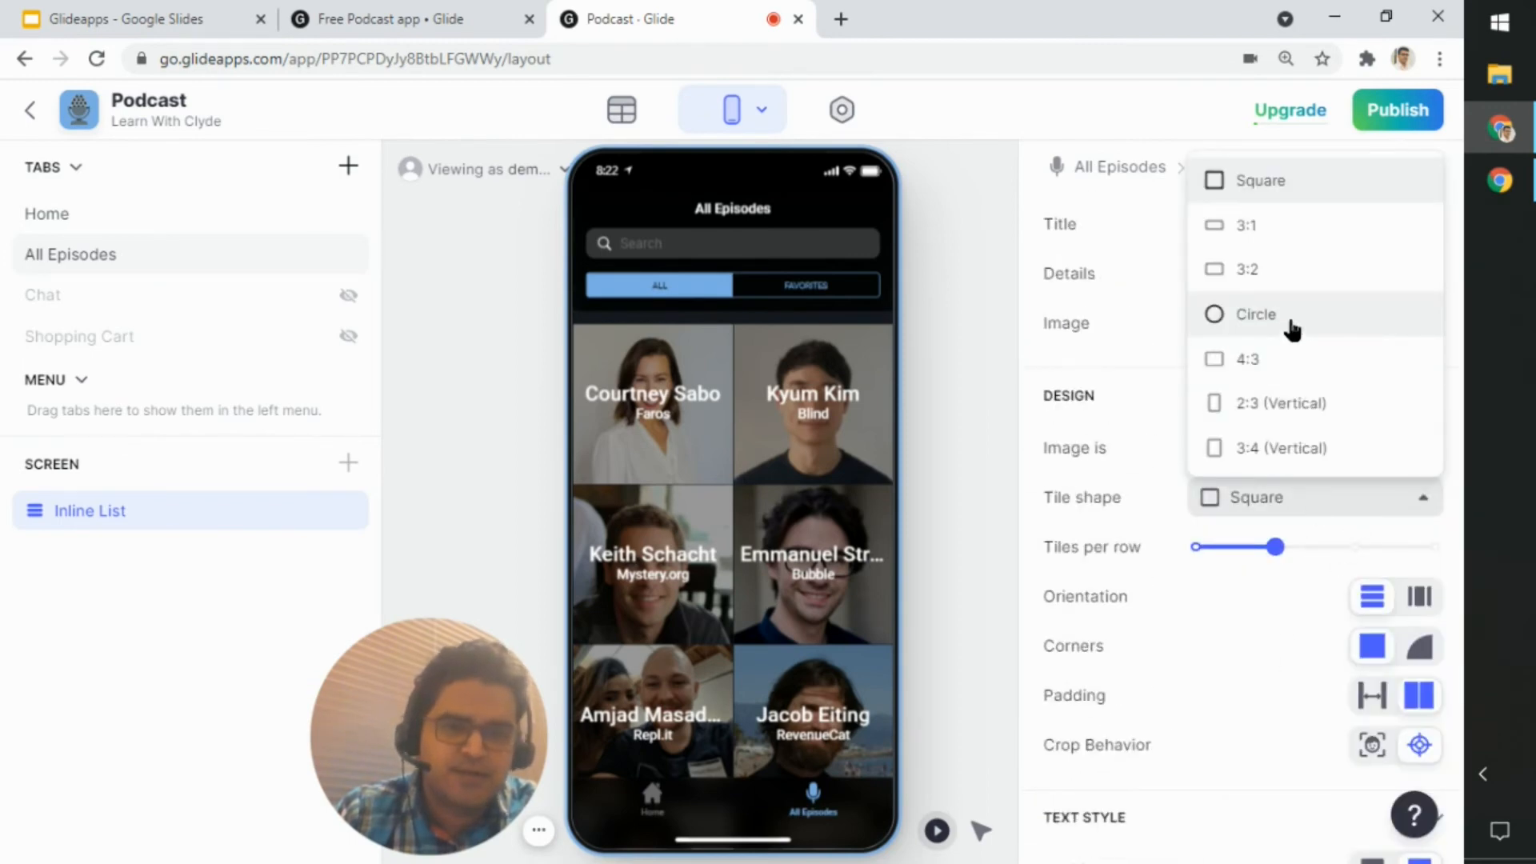
left_click(1292, 334)
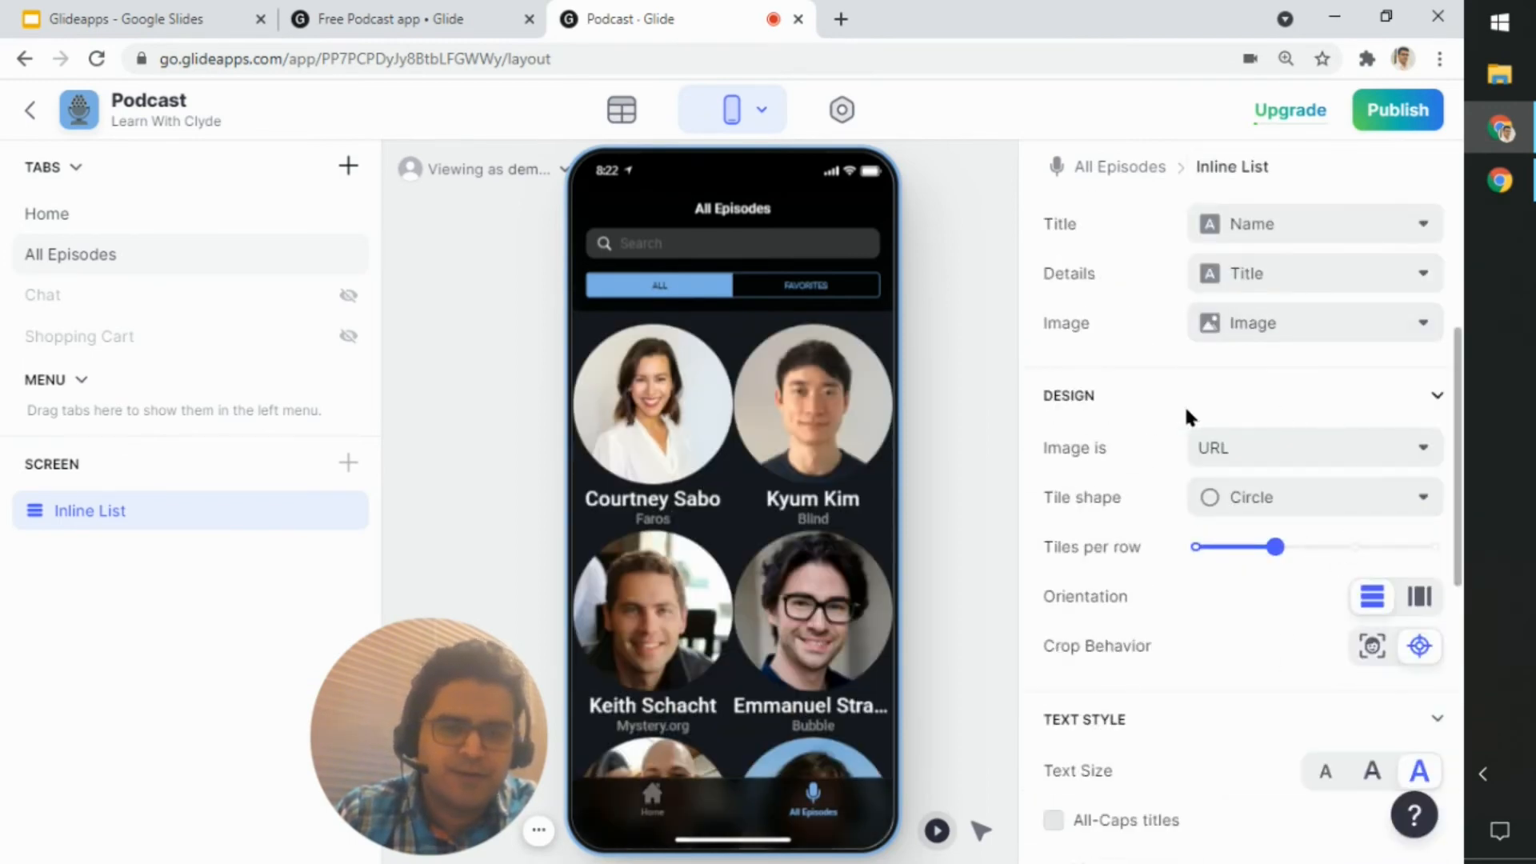
scroll(1185, 408, "down", 1)
scroll(1192, 400, "down", 4)
scroll(1248, 408, "up", 5)
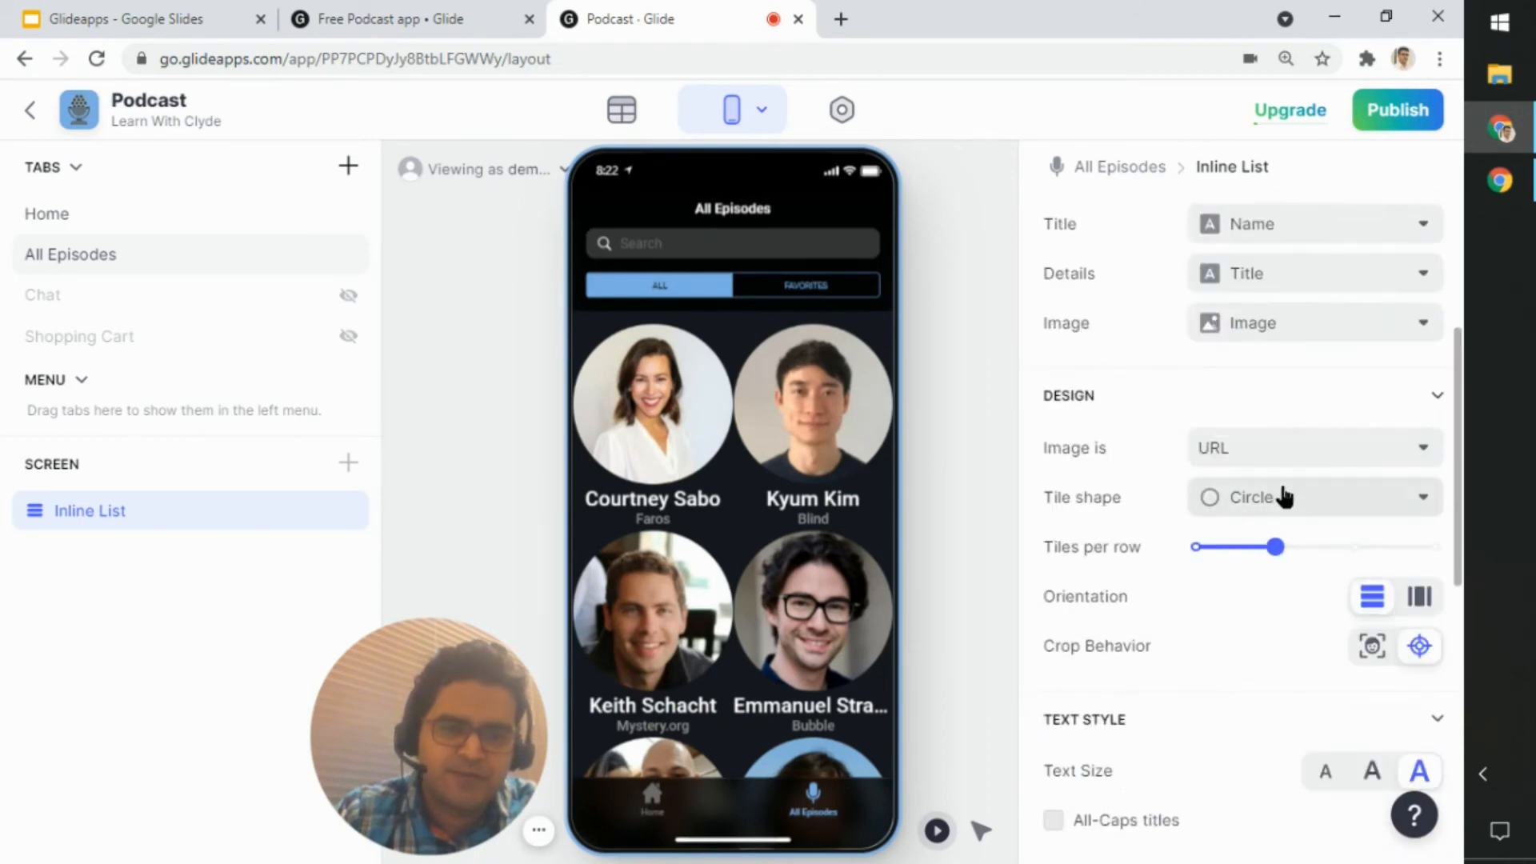
left_click(1288, 508)
left_click(1262, 179)
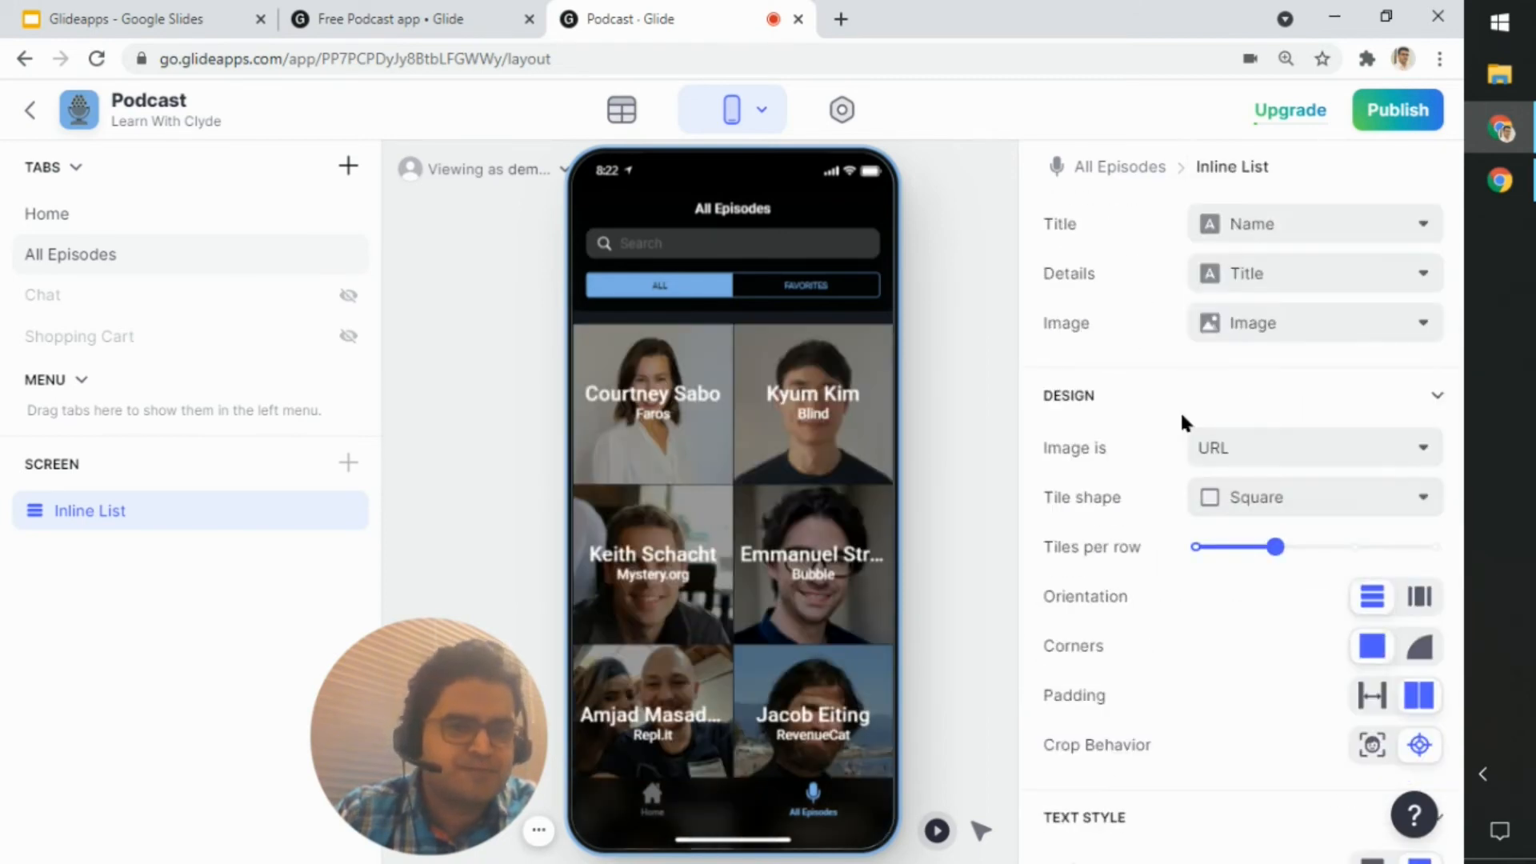
Examine the Inline List's options and action settings, including the available actions, without changing View details
scroll(1180, 410, "down", 4)
scroll(1174, 410, "down", 8)
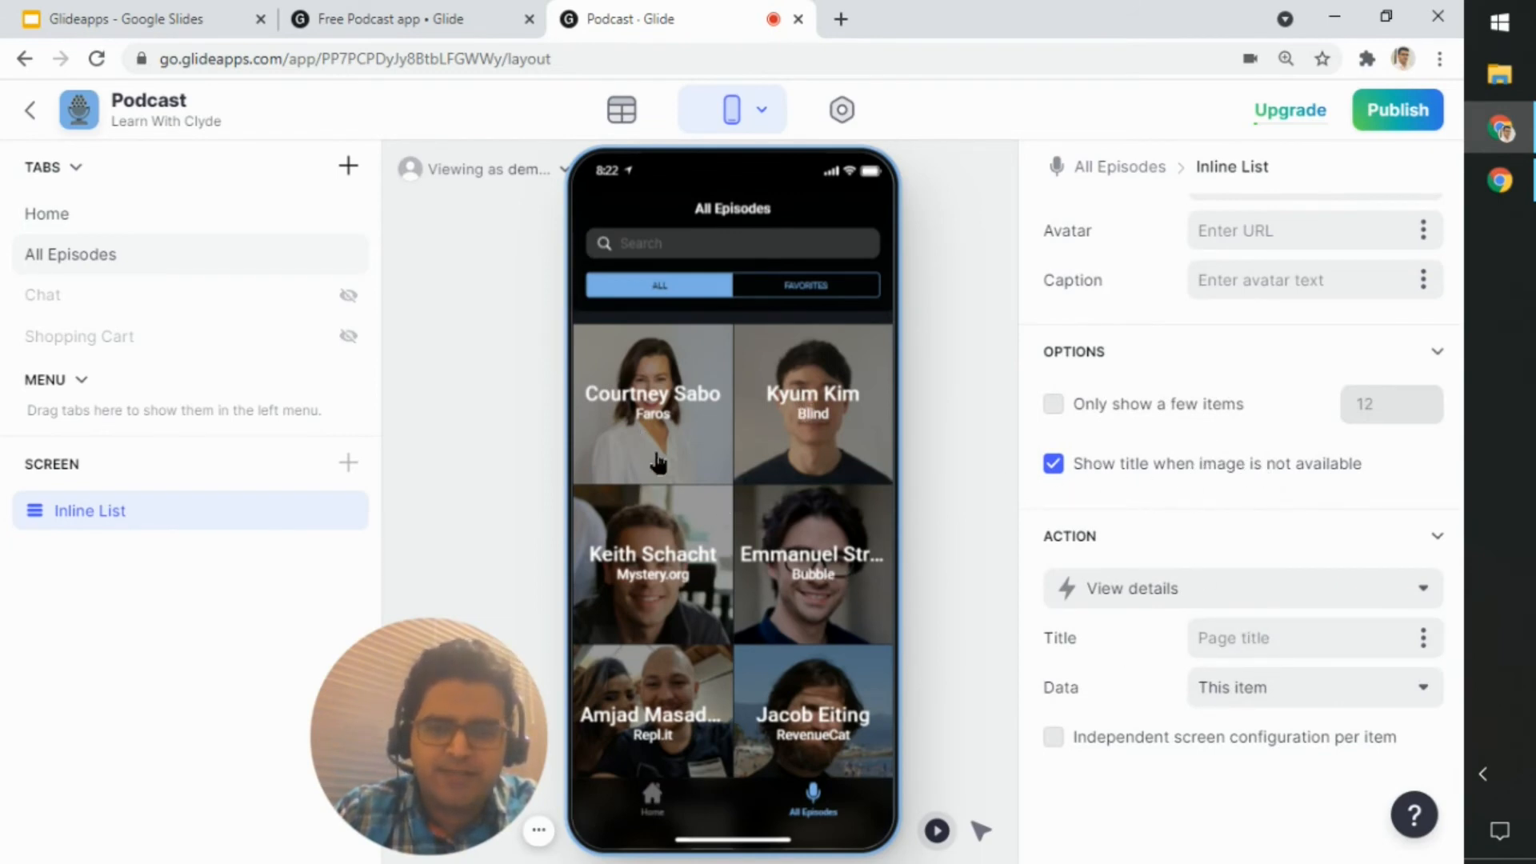
left_click(1392, 589)
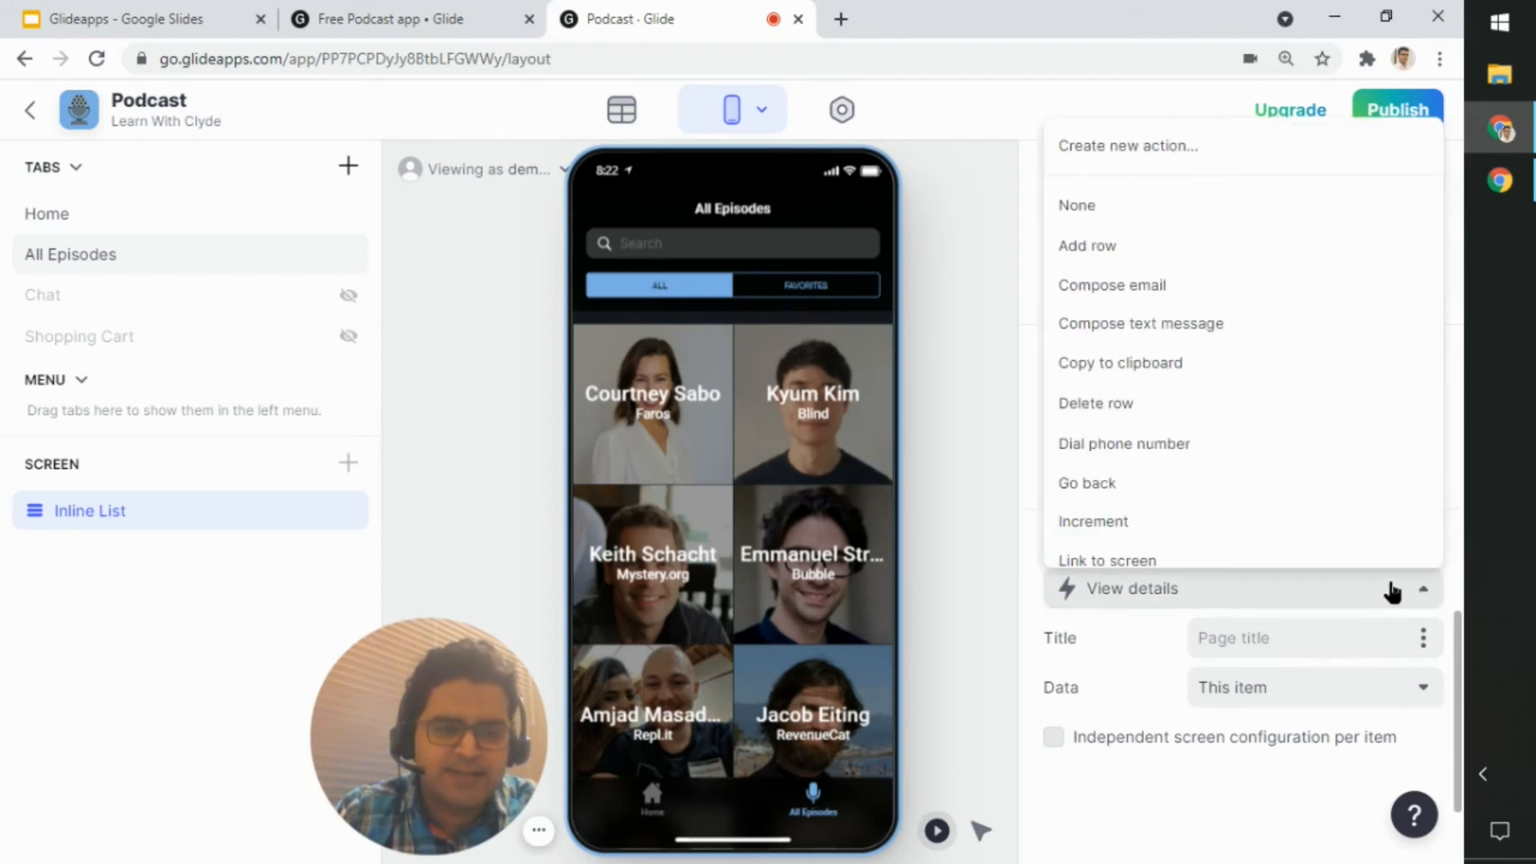
left_click(1392, 592)
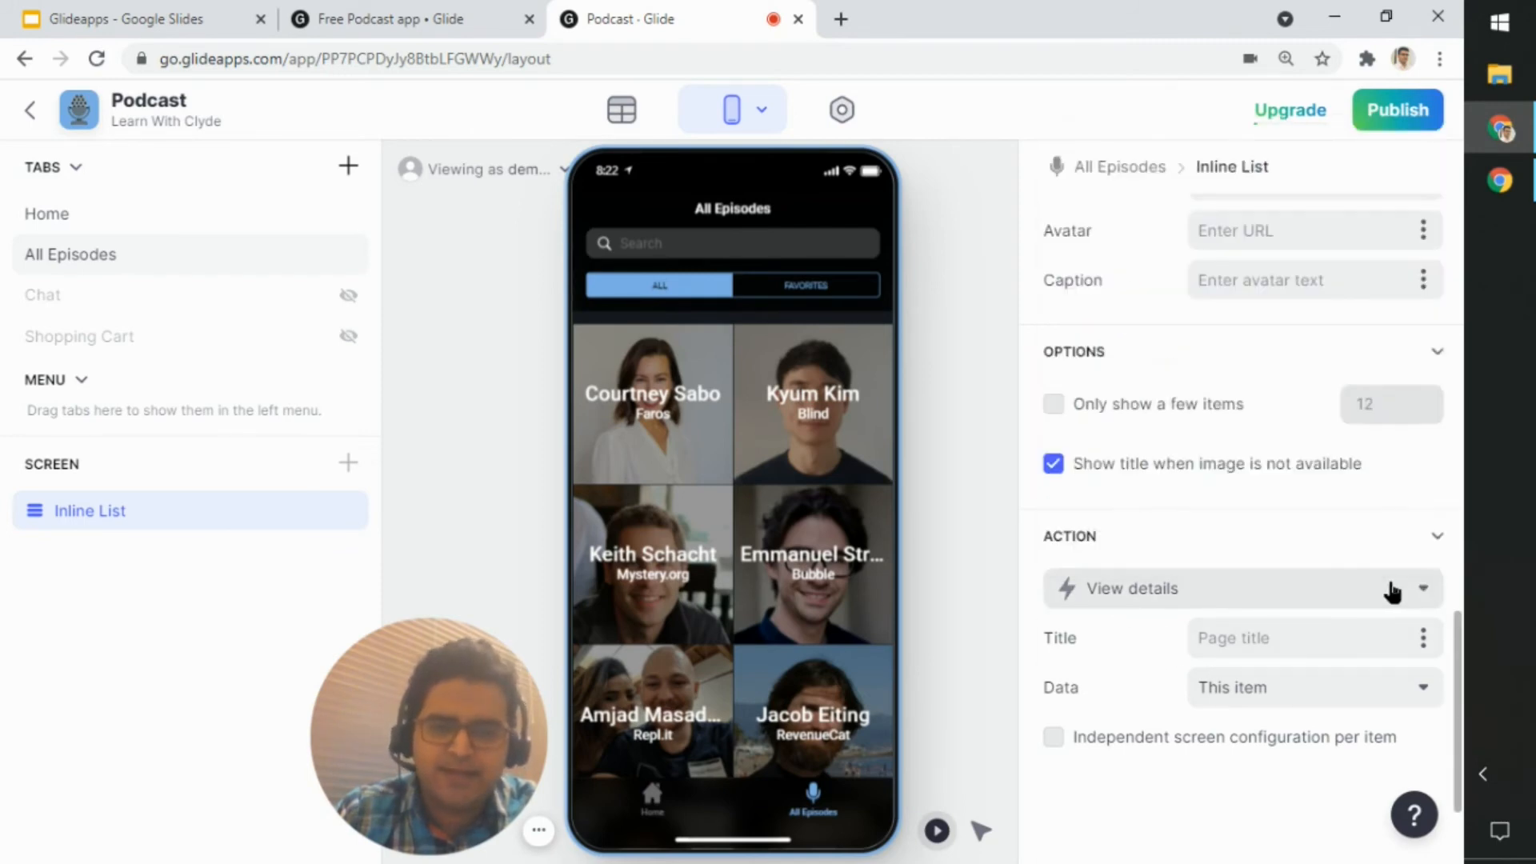
Open the Blind episode's details screen and inspect the settings of its Favorite, Title and Audio components
left_click(786, 413)
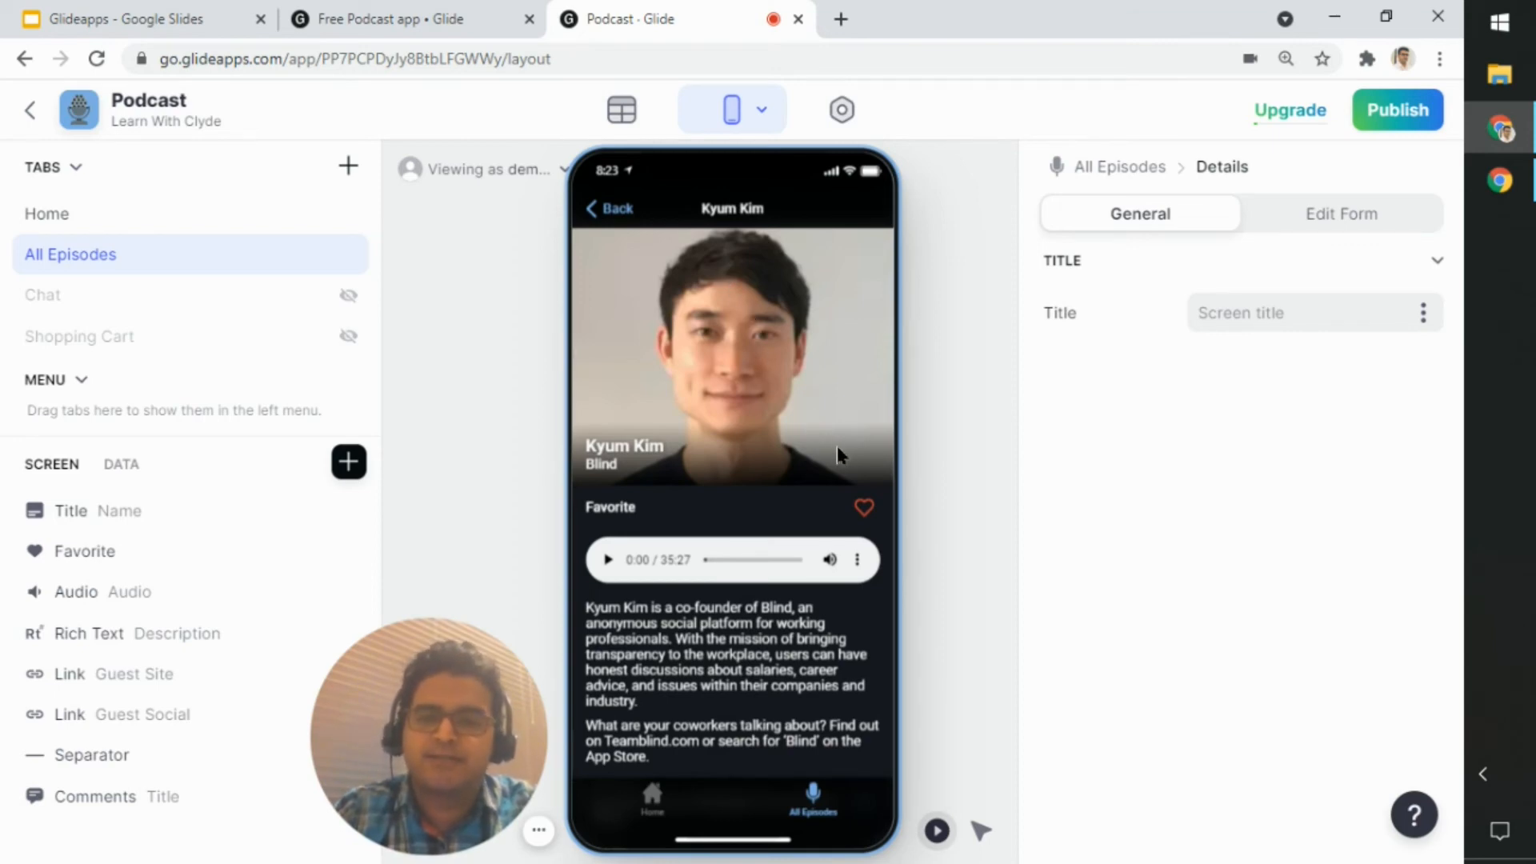
left_click(116, 554)
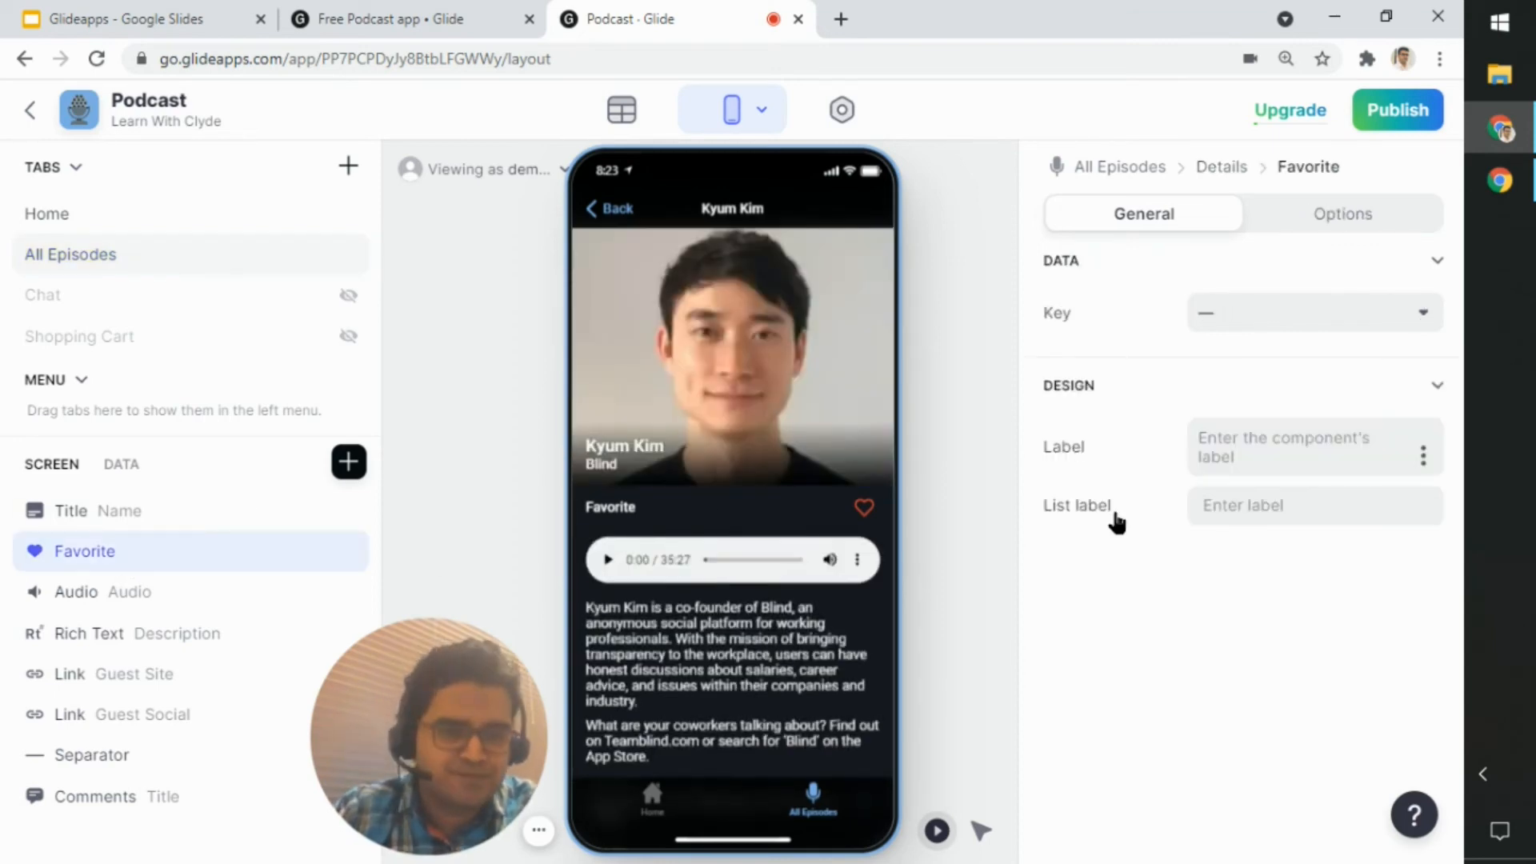
left_click(120, 512)
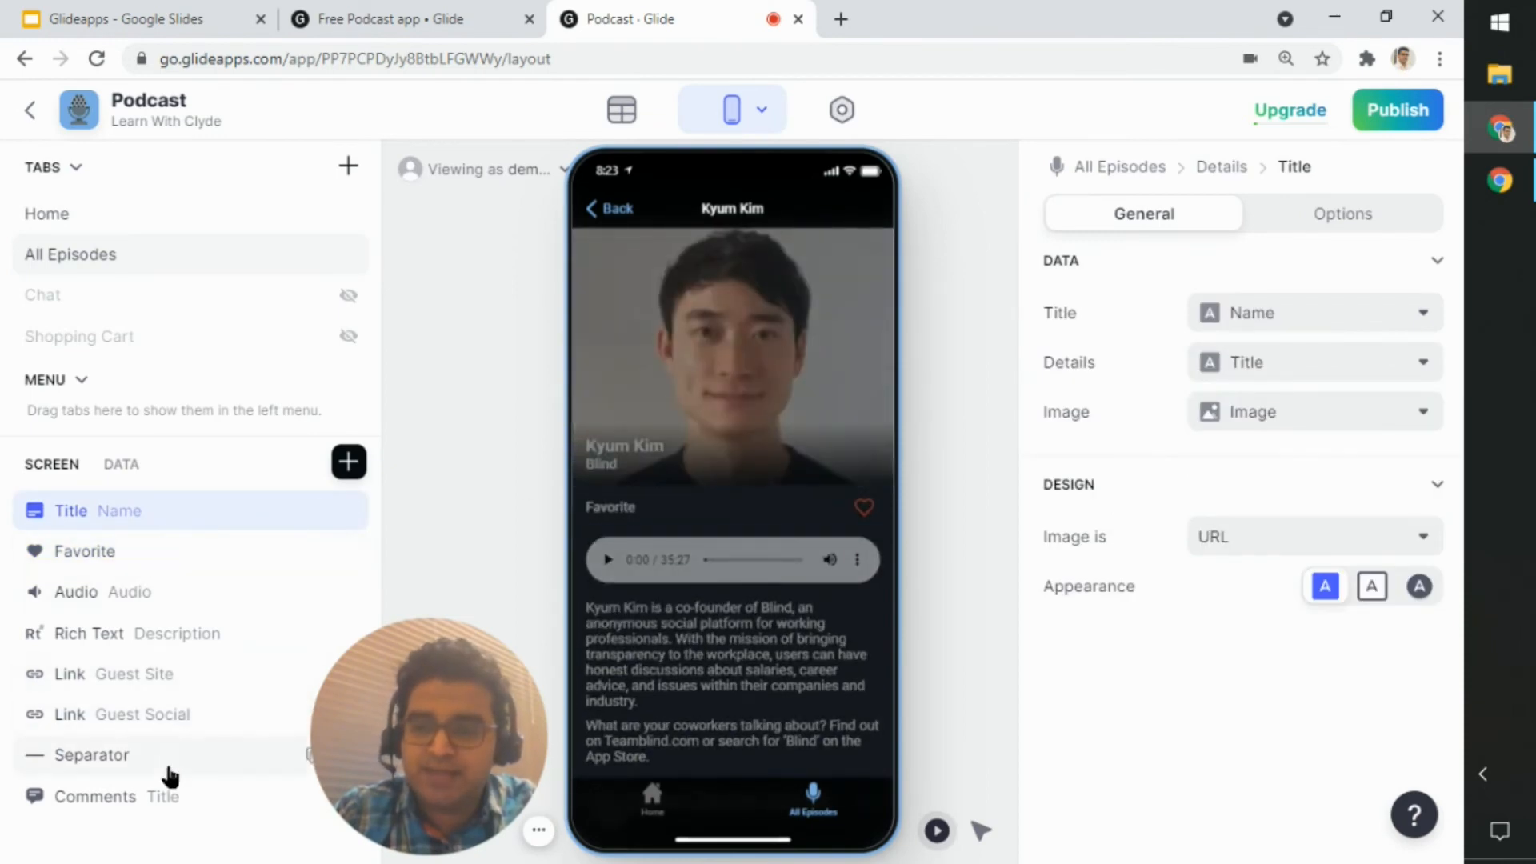
scroll(599, 518, "down", 2)
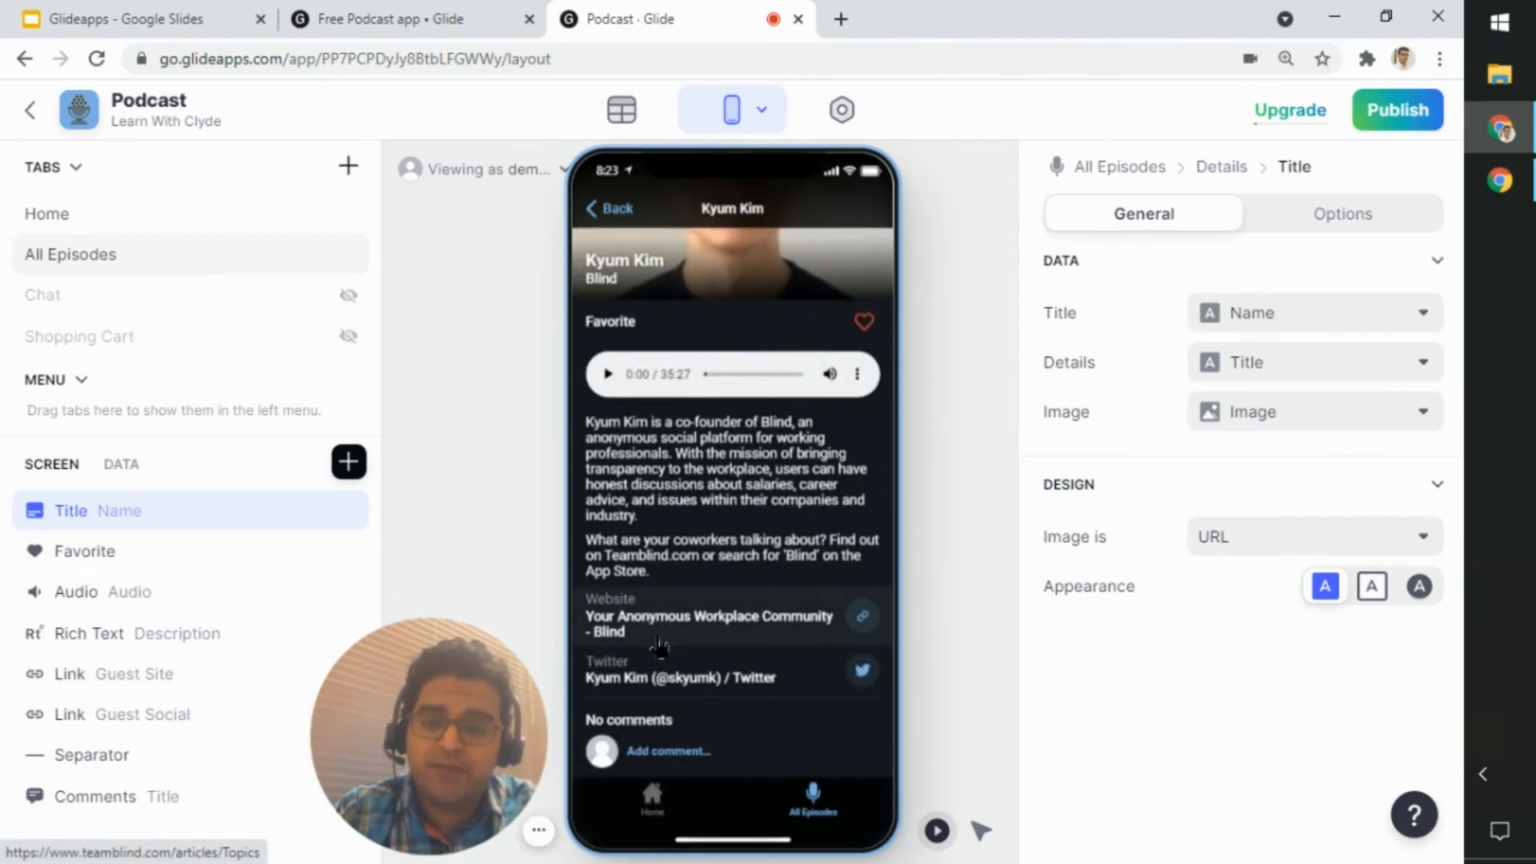
left_click_drag(403, 704, 963, 704)
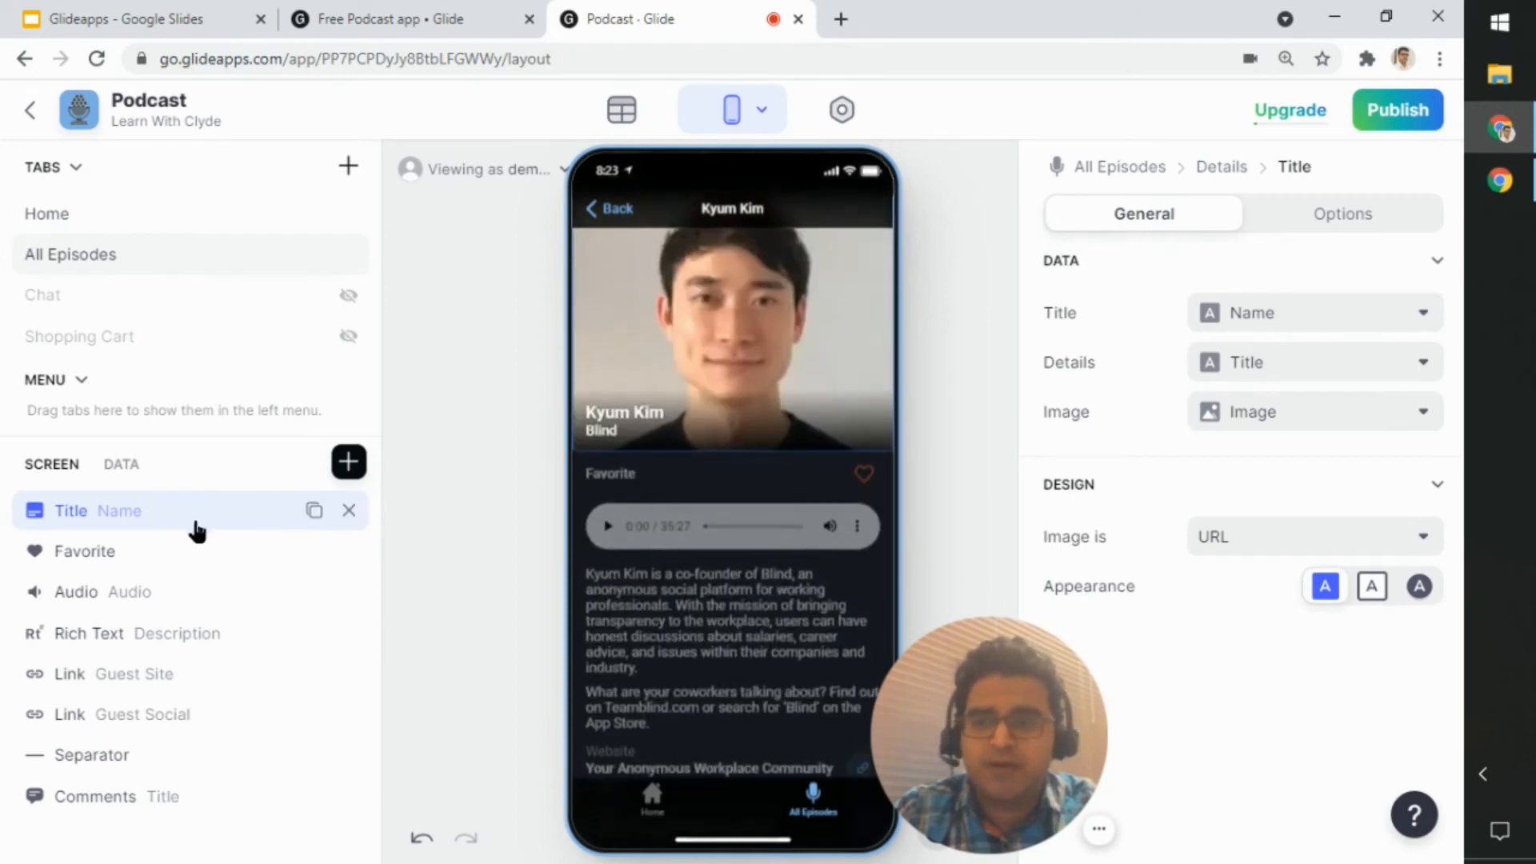
left_click(172, 604)
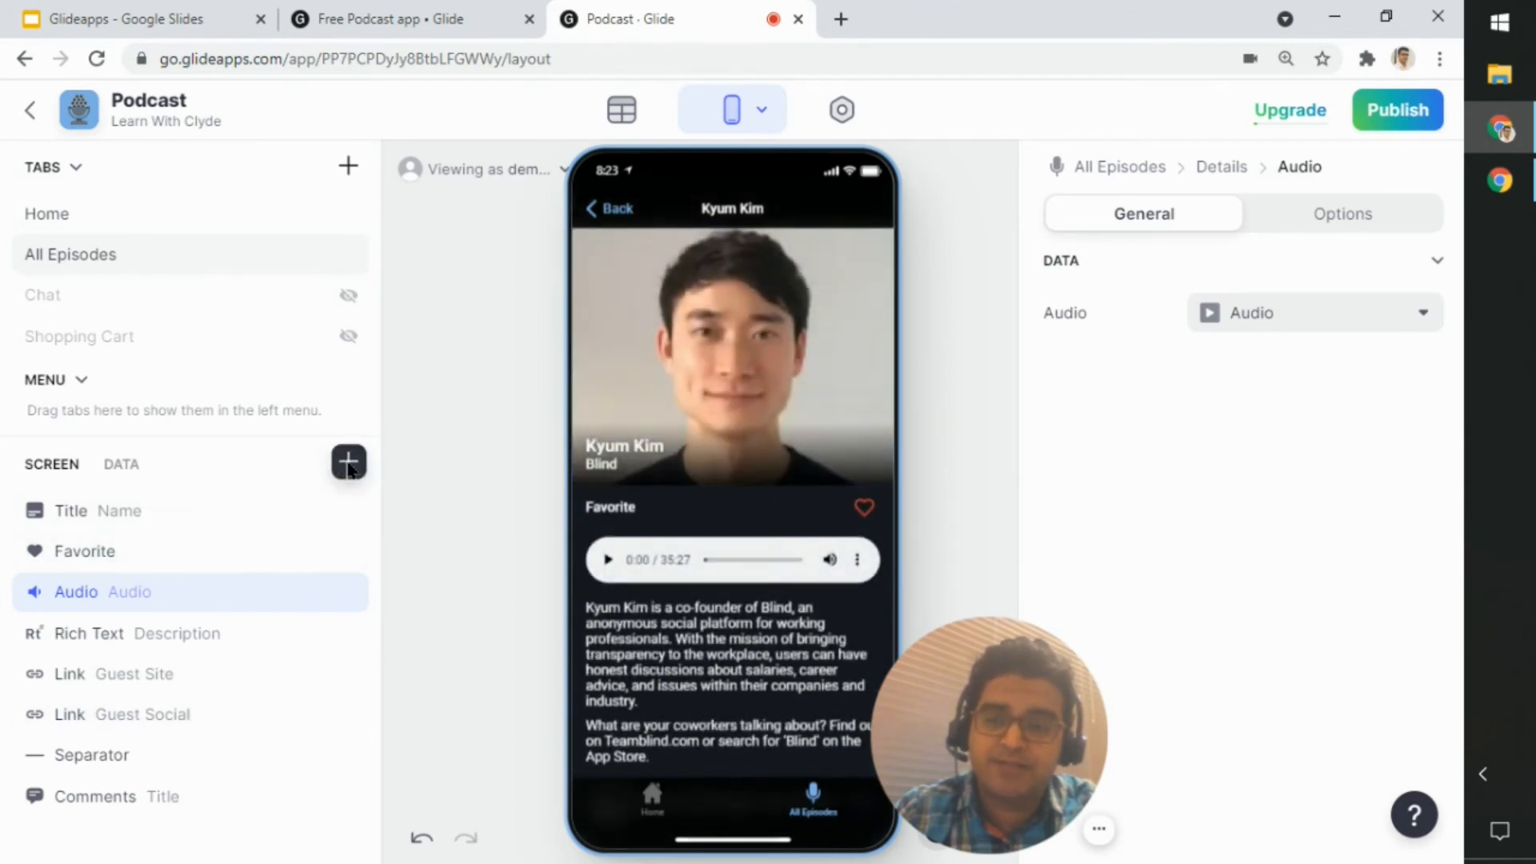
Browse the catalogue of components that can be inserted on the episode details screen, without adding one
left_click(348, 463)
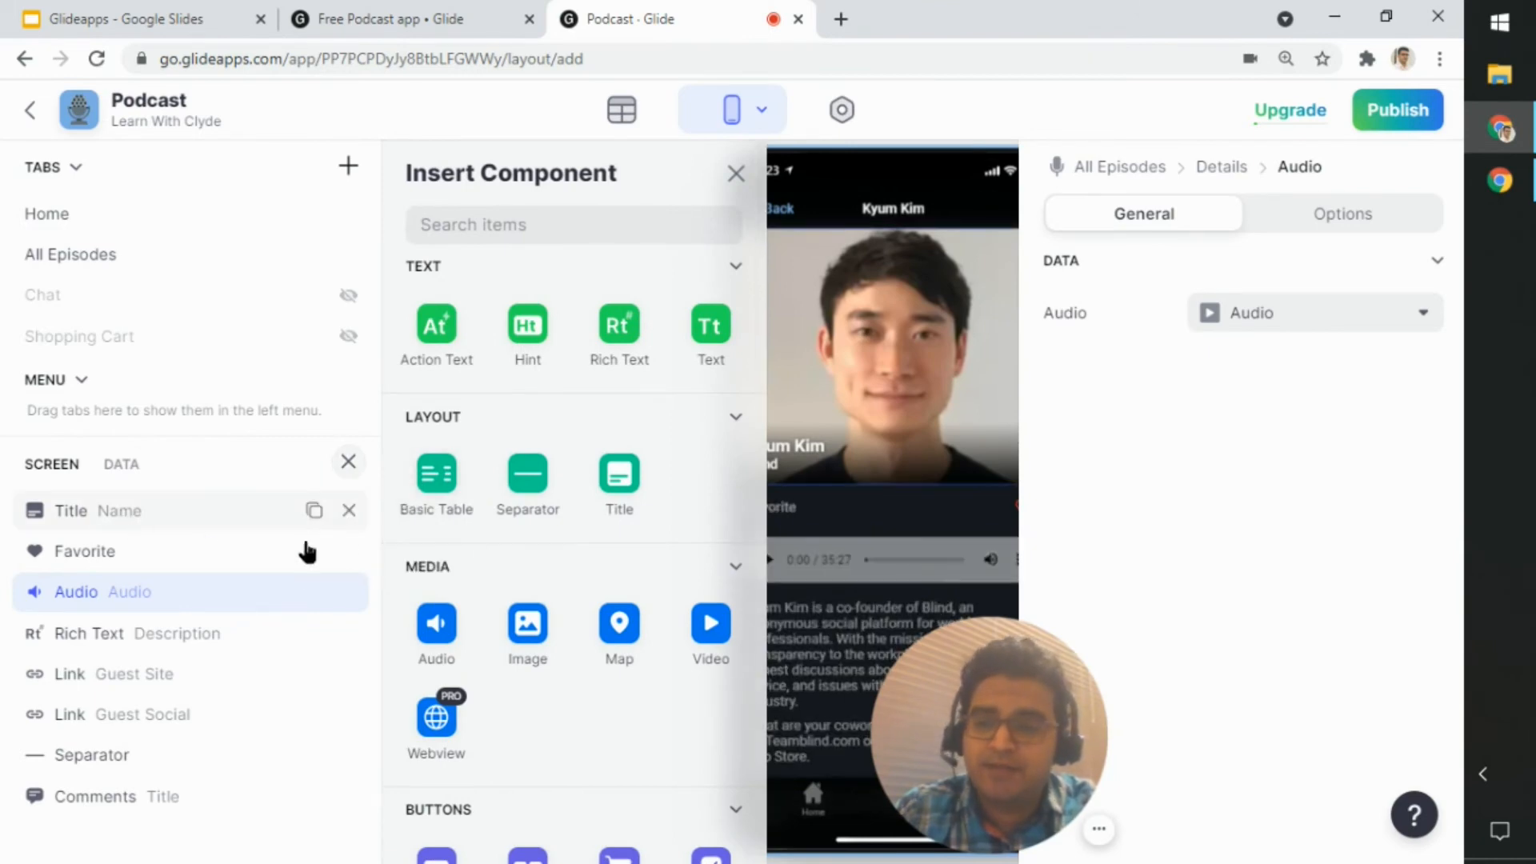
scroll(512, 564, "down", 8)
scroll(512, 564, "up", 8)
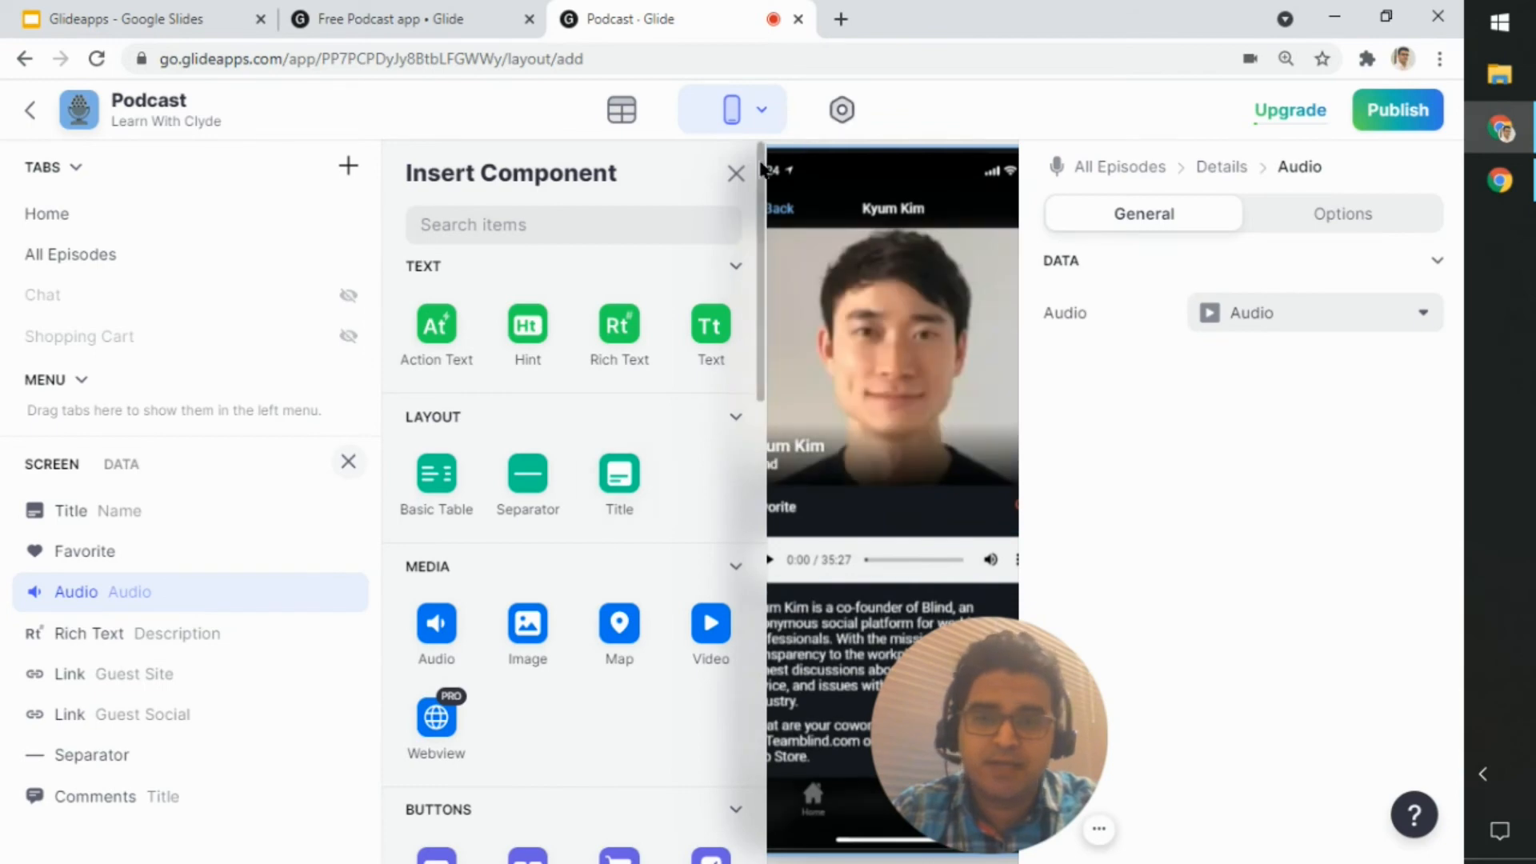
left_click(734, 174)
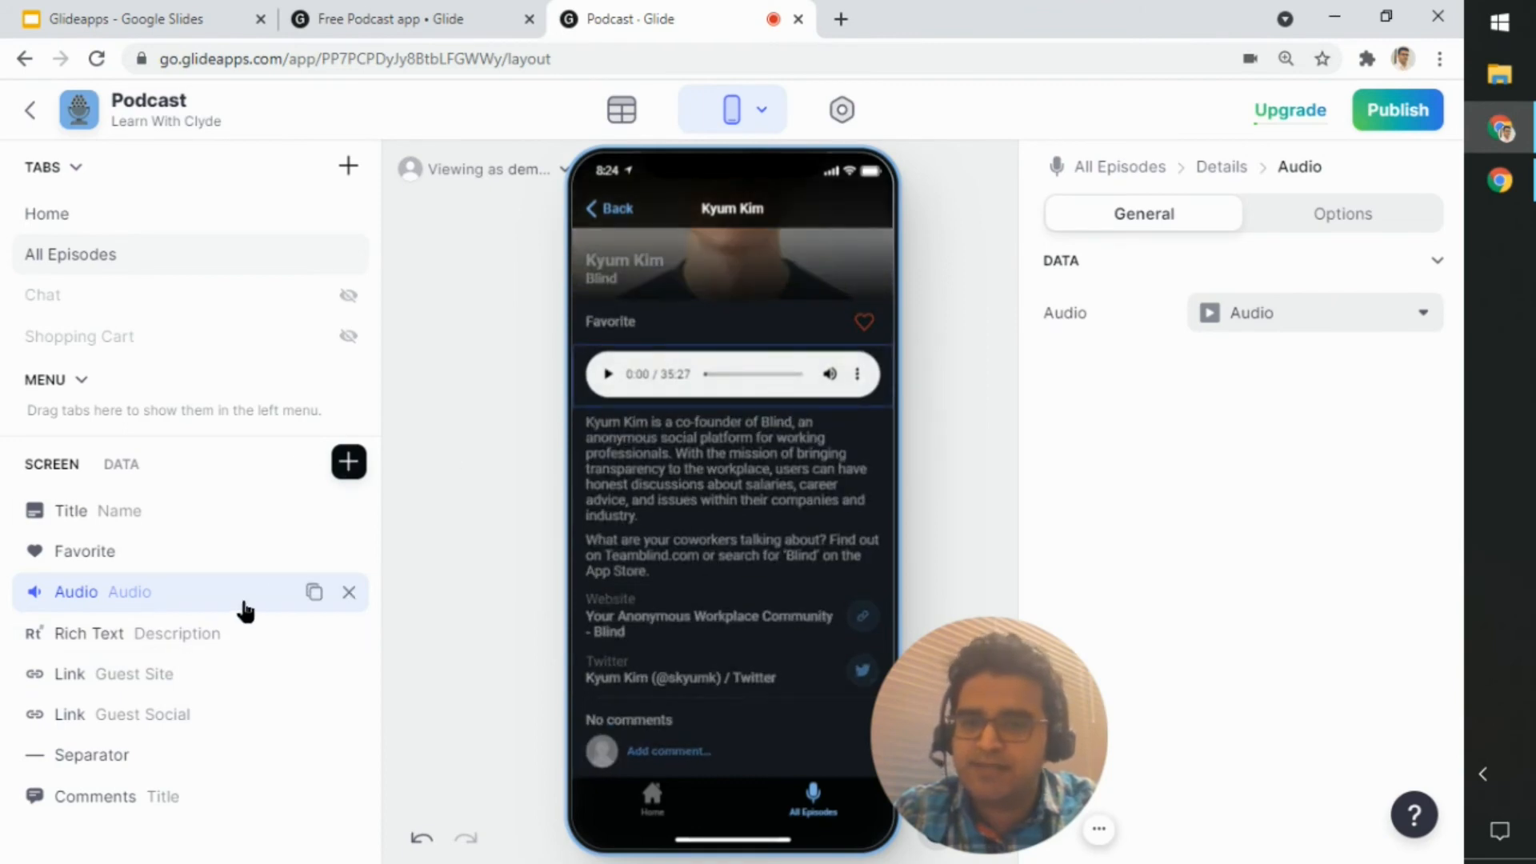
Check the Favorite component's settings and locate Favorite among the insertable components, without adding it
left_click(200, 562)
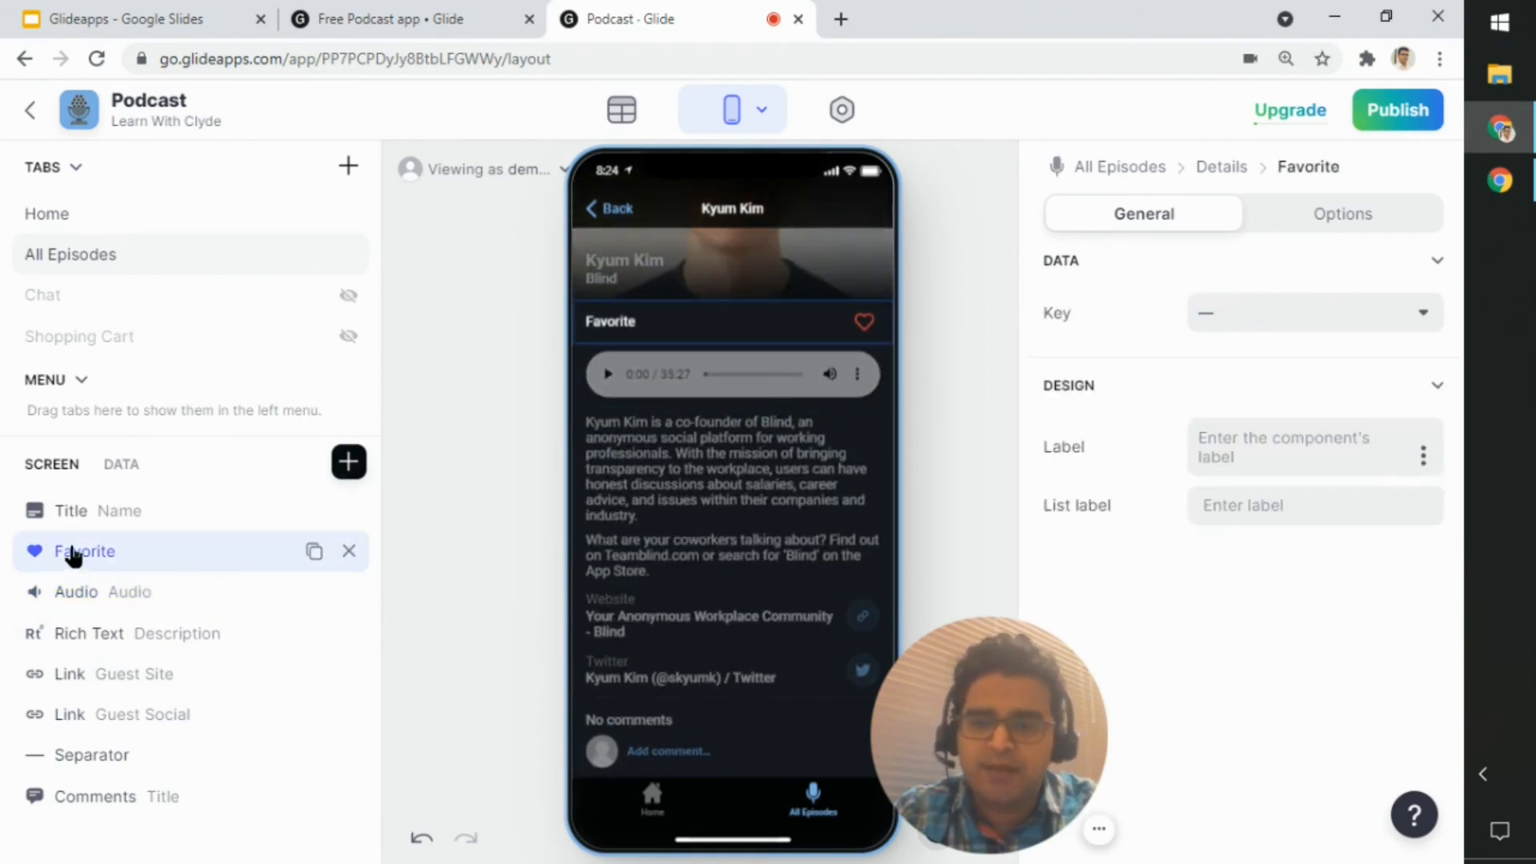
left_click(349, 461)
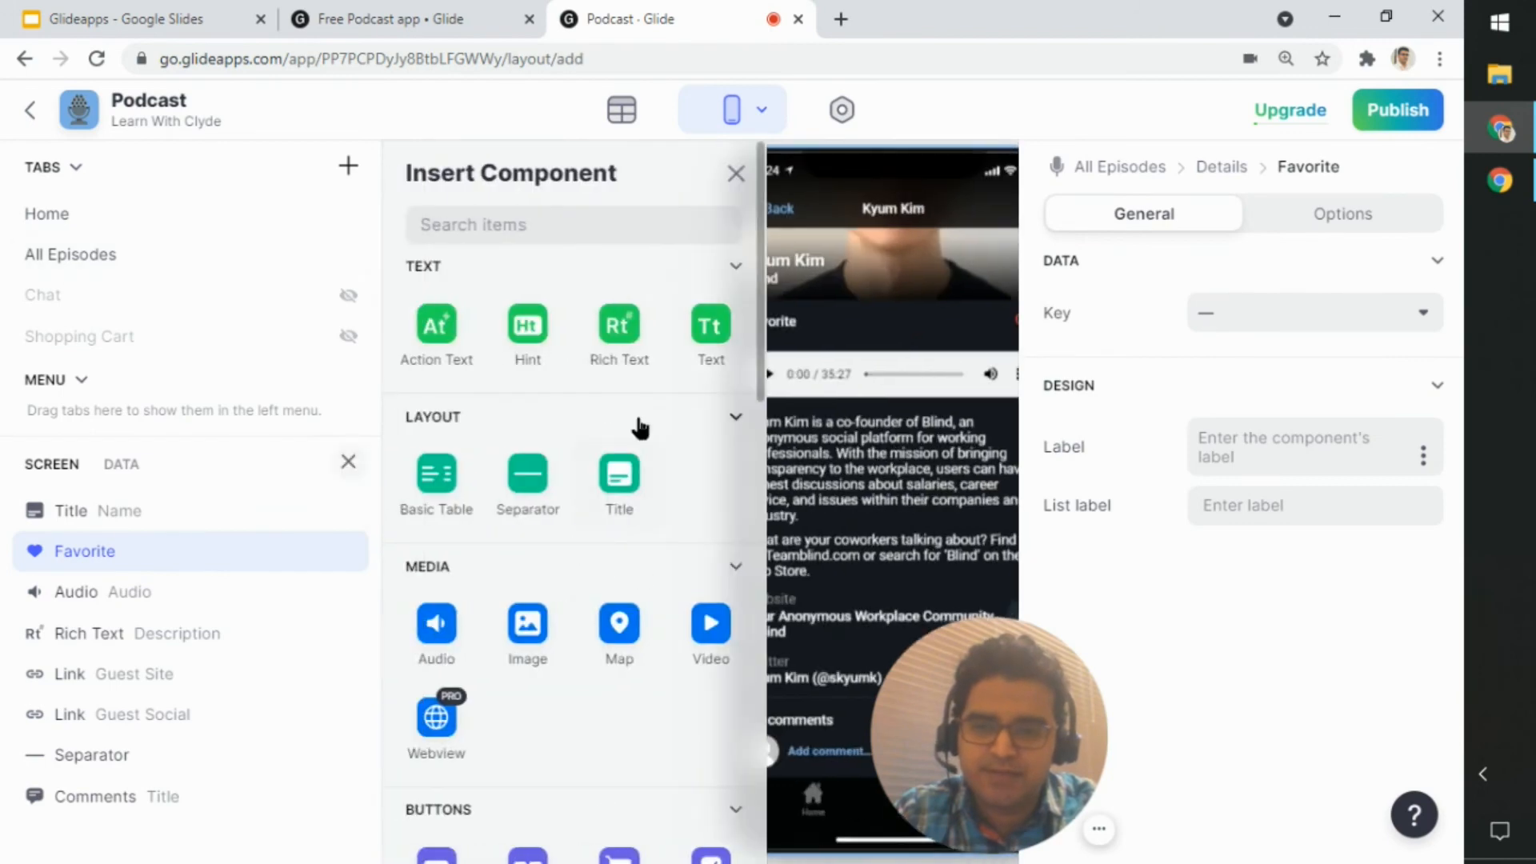
scroll(640, 428, "down", 8)
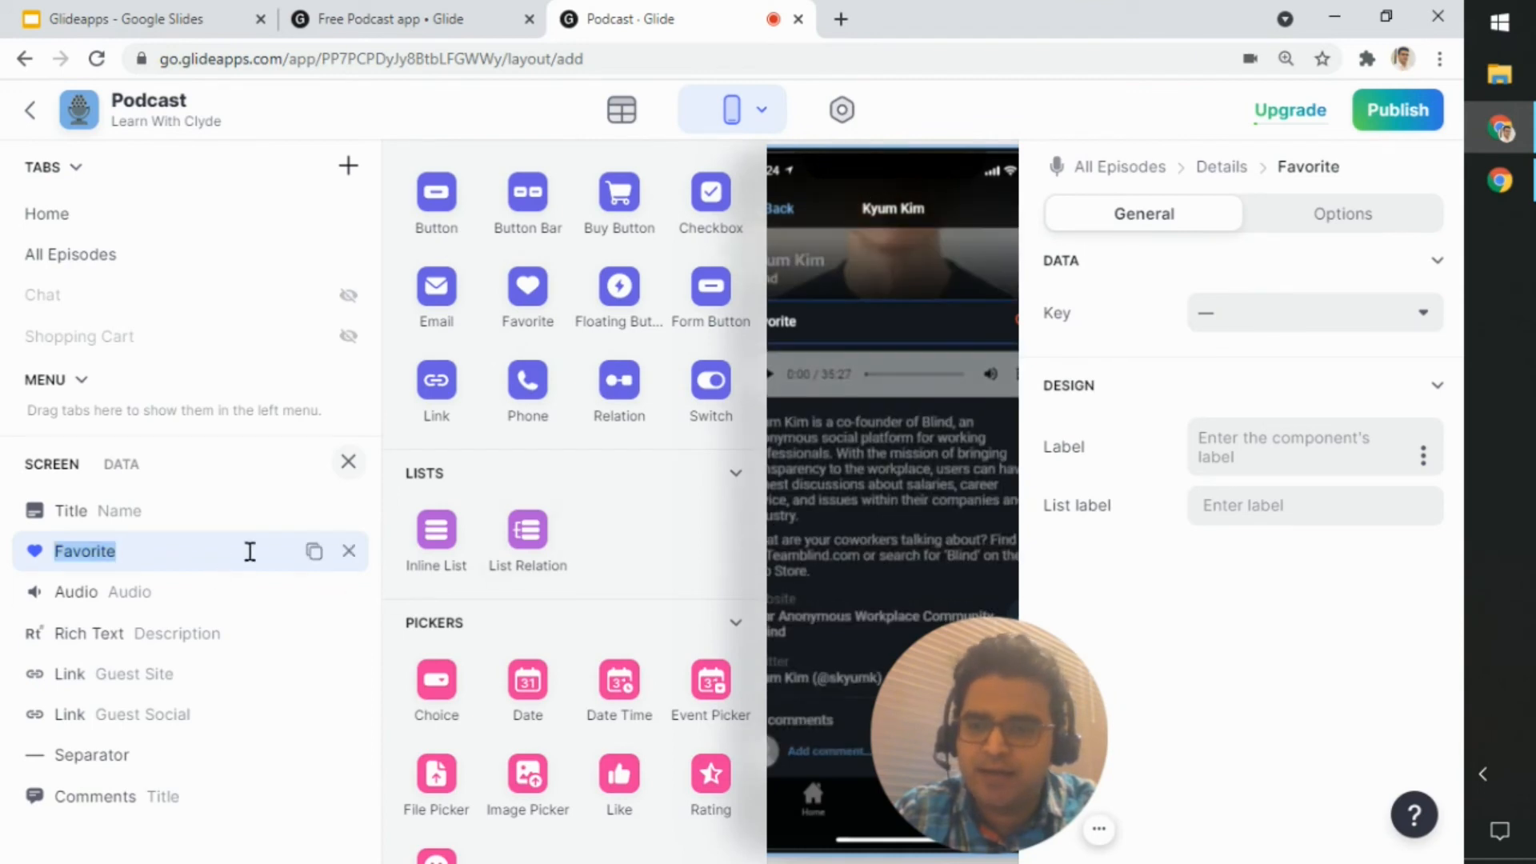
left_click(349, 461)
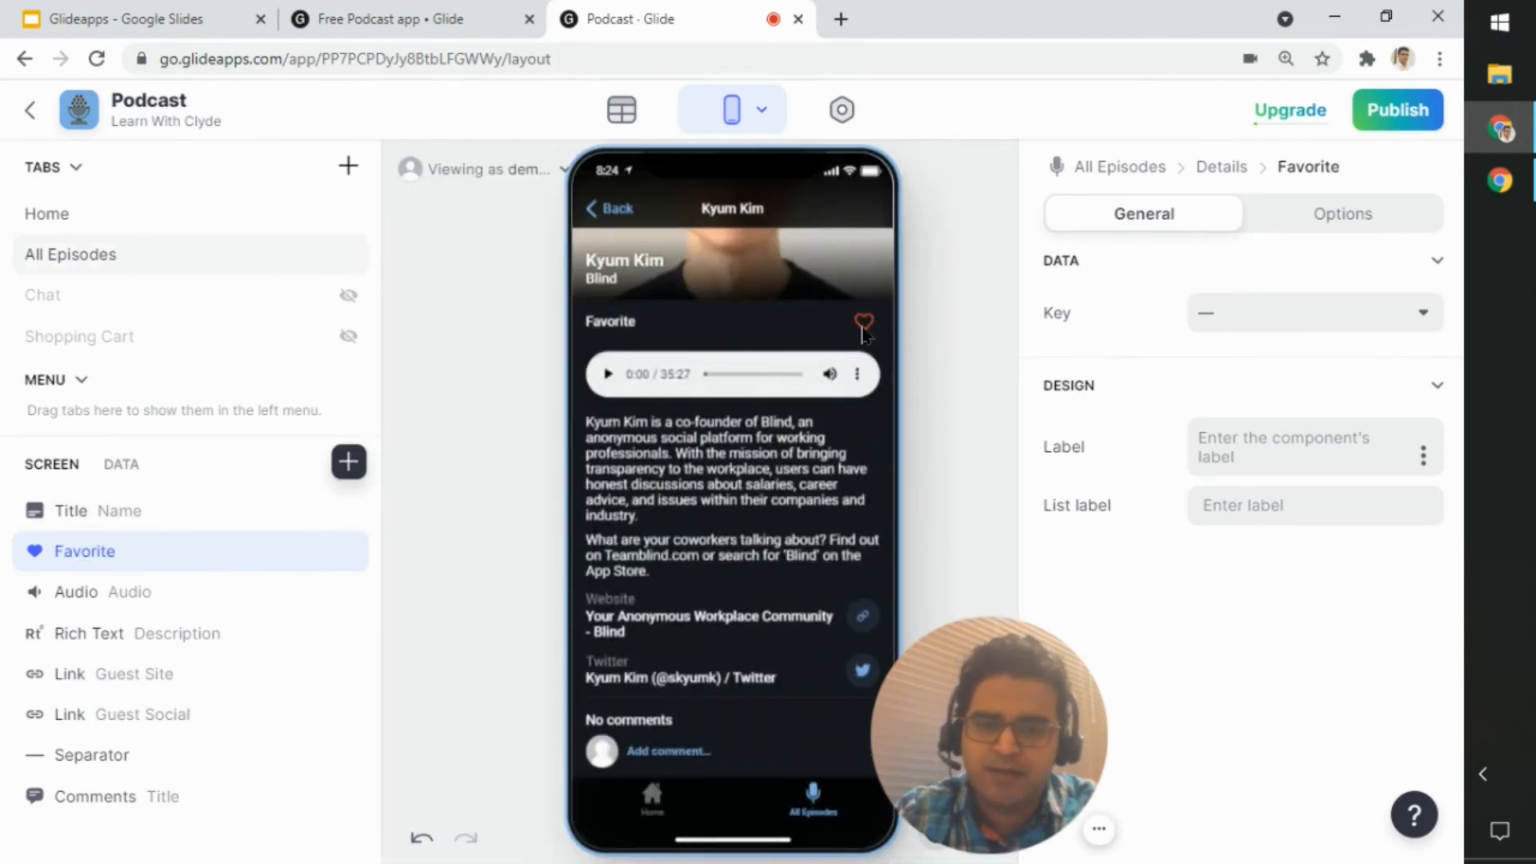
Mark the Blind episode as a favorite, check it in the Favorites list and return to the full list
left_click(612, 209)
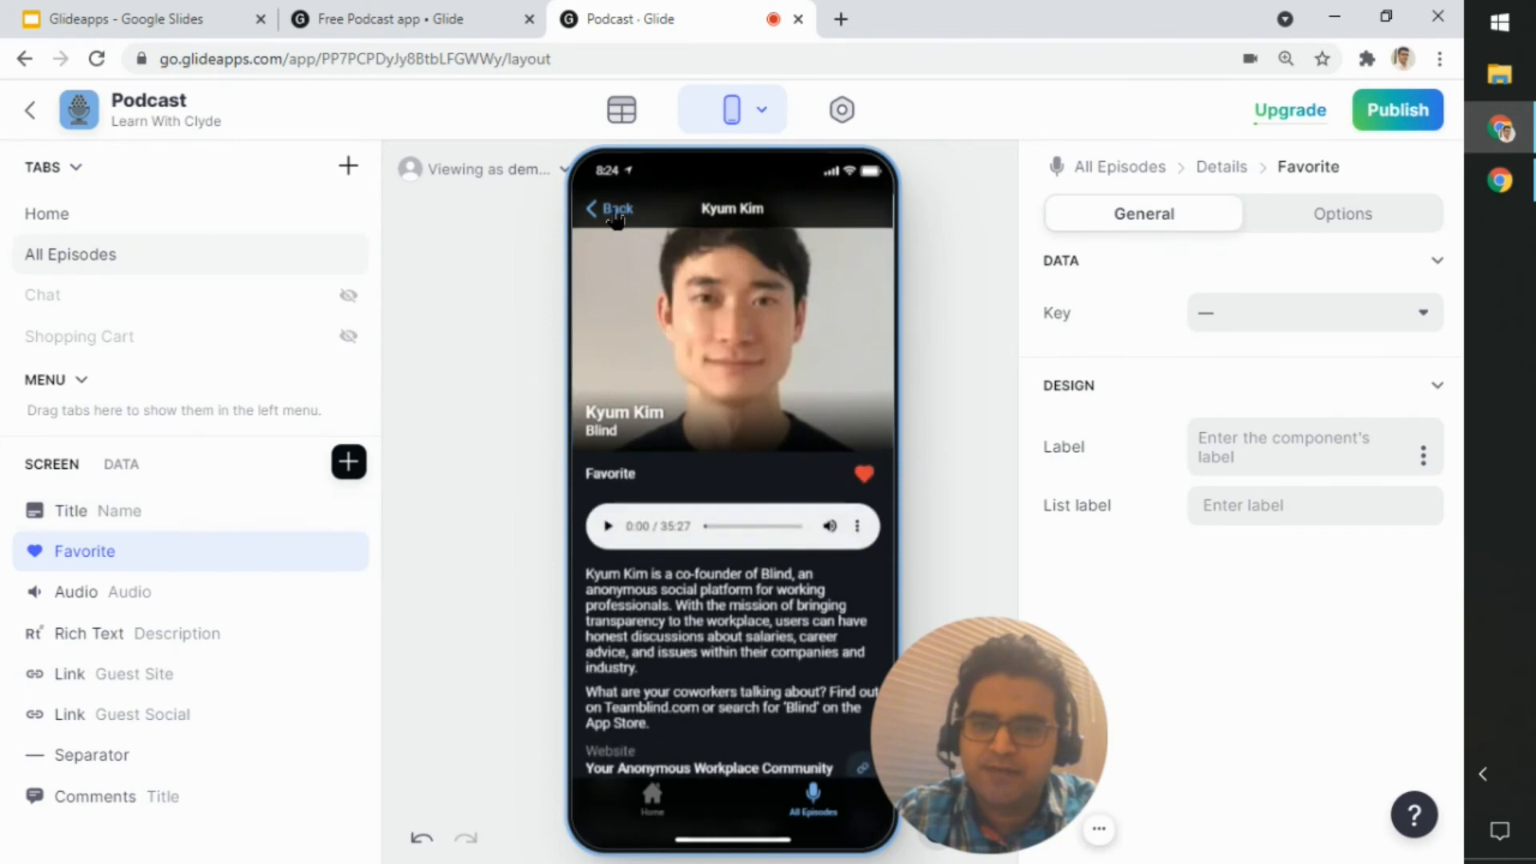
left_click(822, 290)
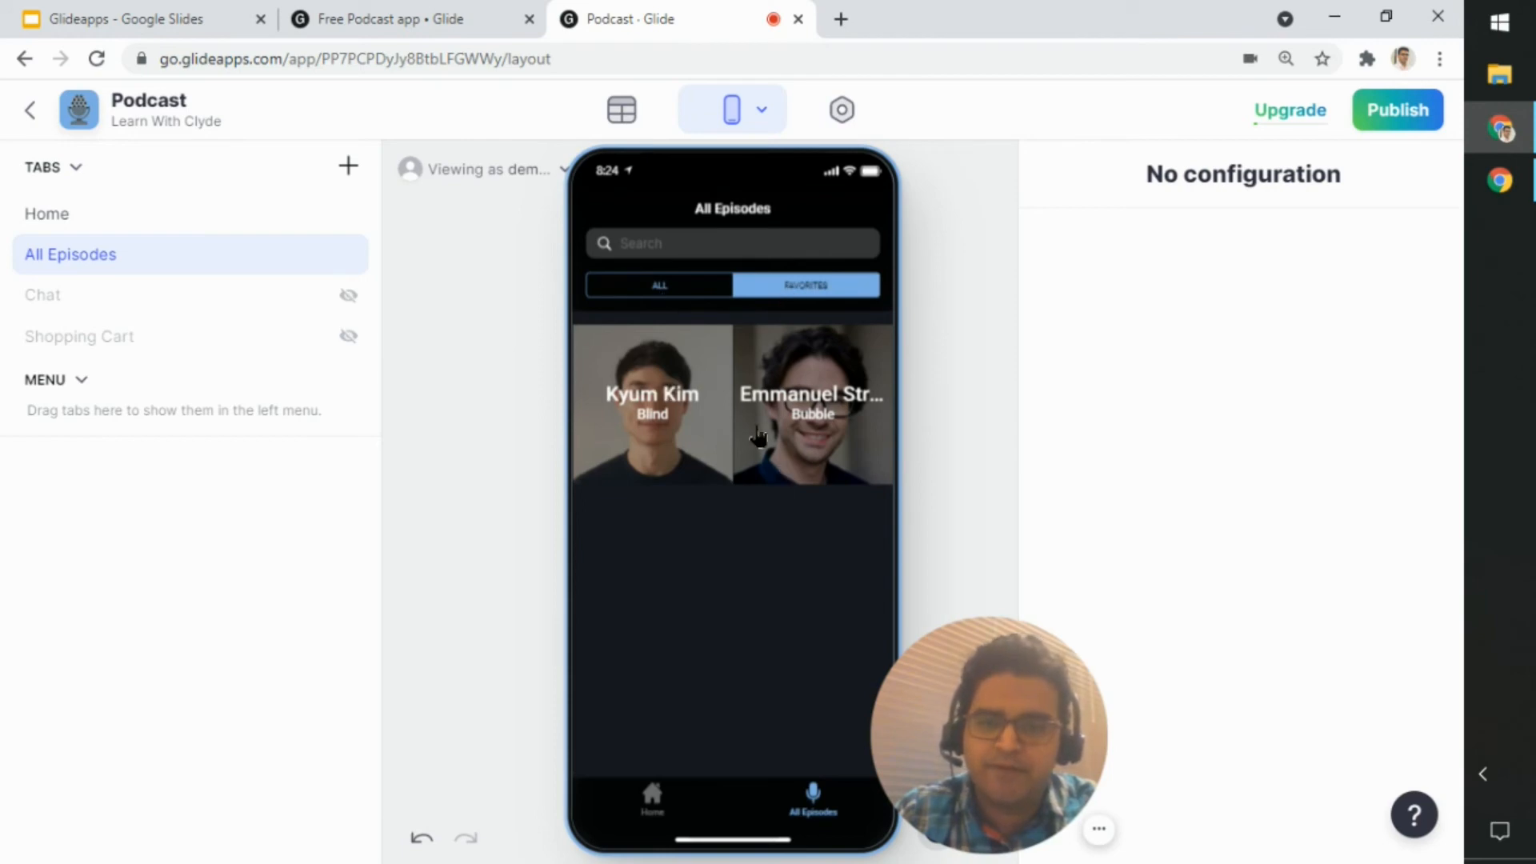
left_click(669, 289)
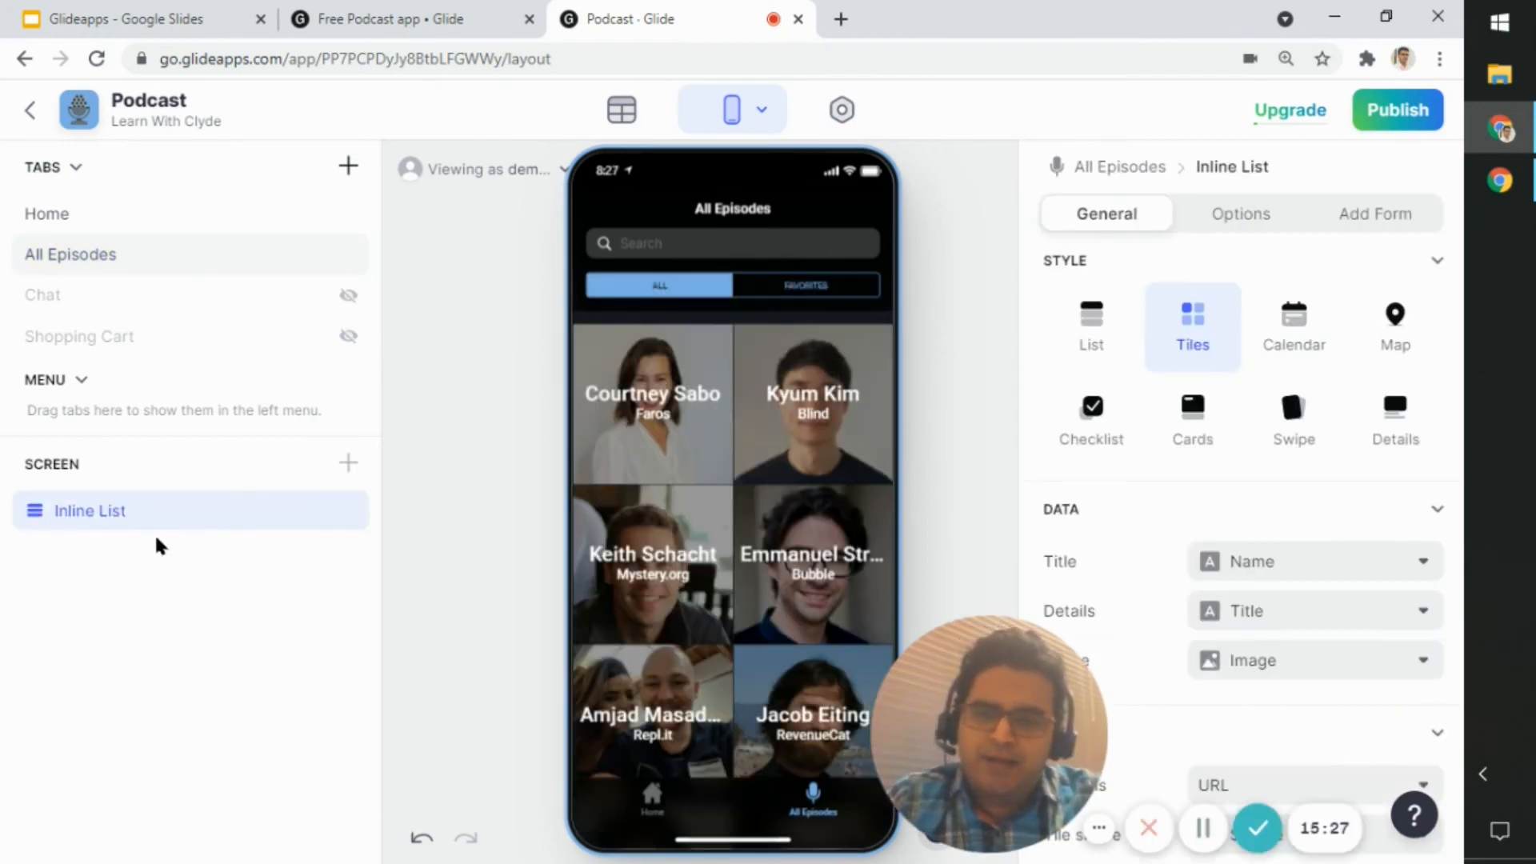
Preview the Faros episode's details, and compare the Favorites list with the full All Episodes list
left_click(688, 424)
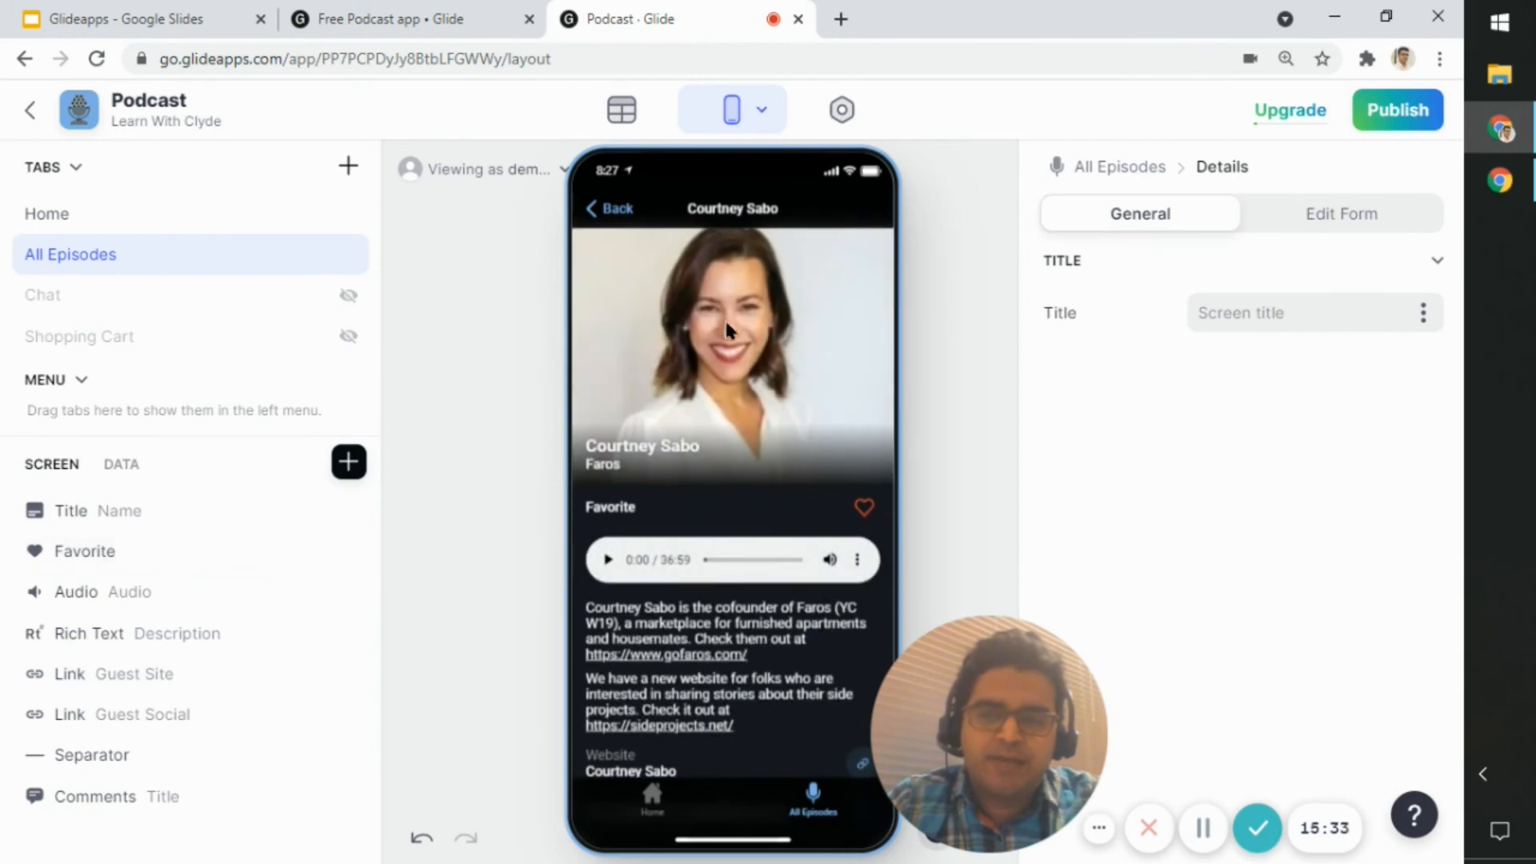
left_click(608, 212)
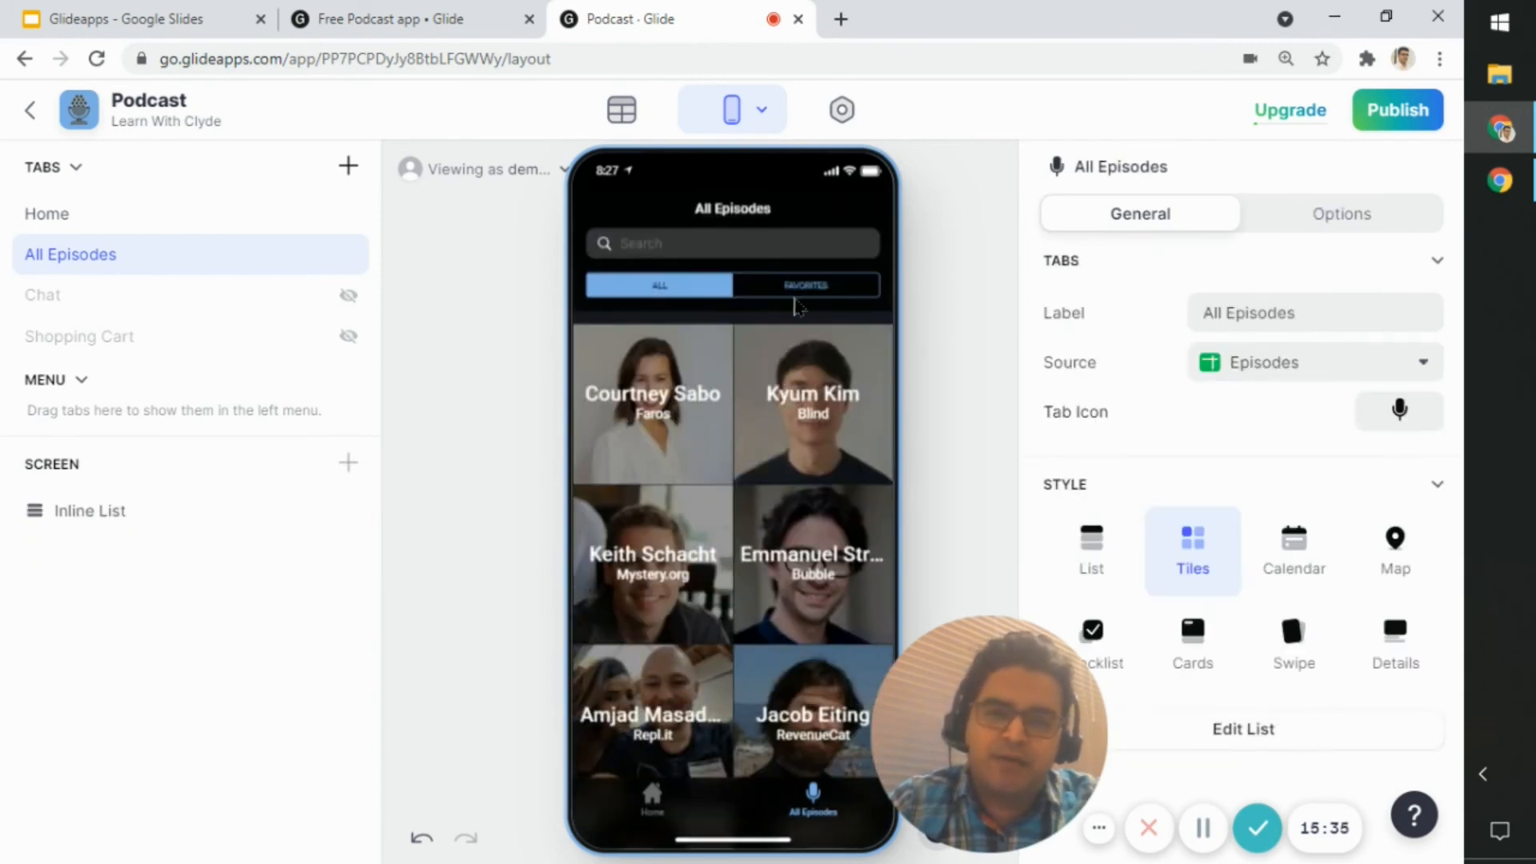
left_click(798, 292)
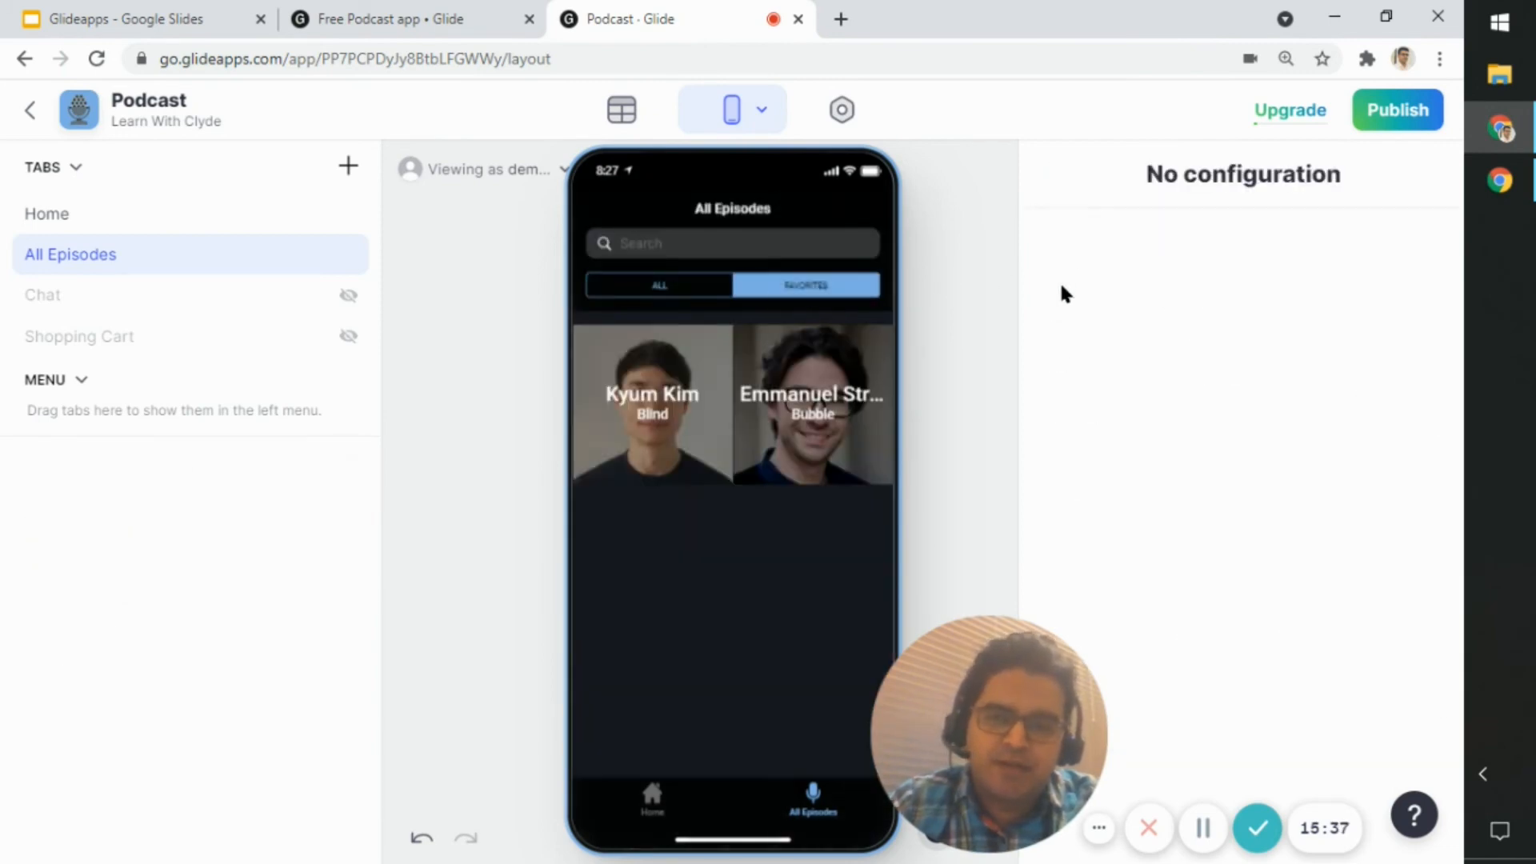
left_click(715, 297)
Open the All Episodes list for editing and review its style, data, design, options and action settings
scroll(1283, 494, "down", 2)
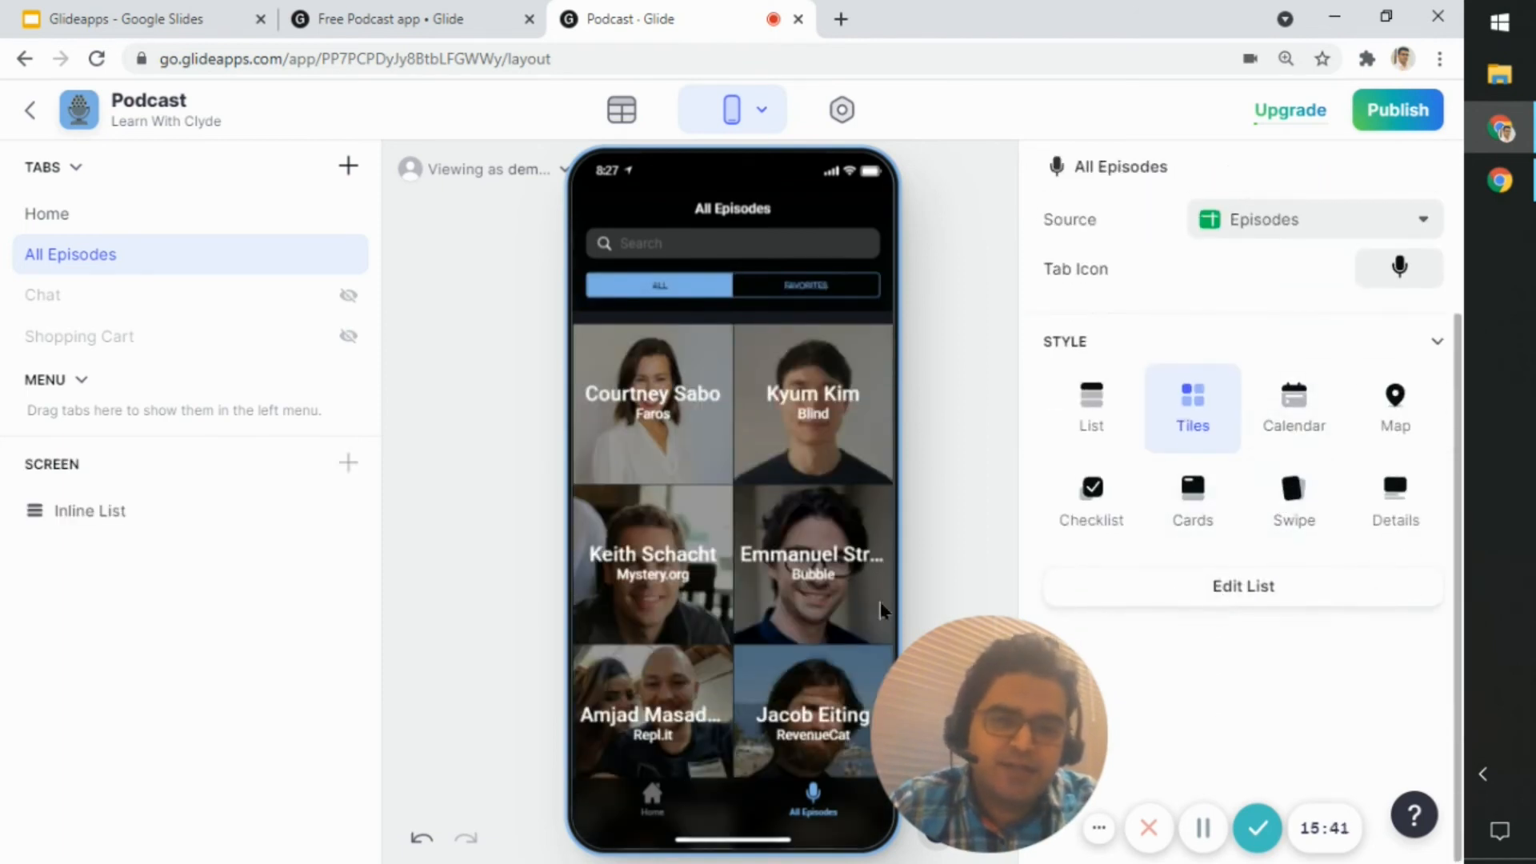
left_click(1252, 590)
scroll(1280, 592, "down", 5)
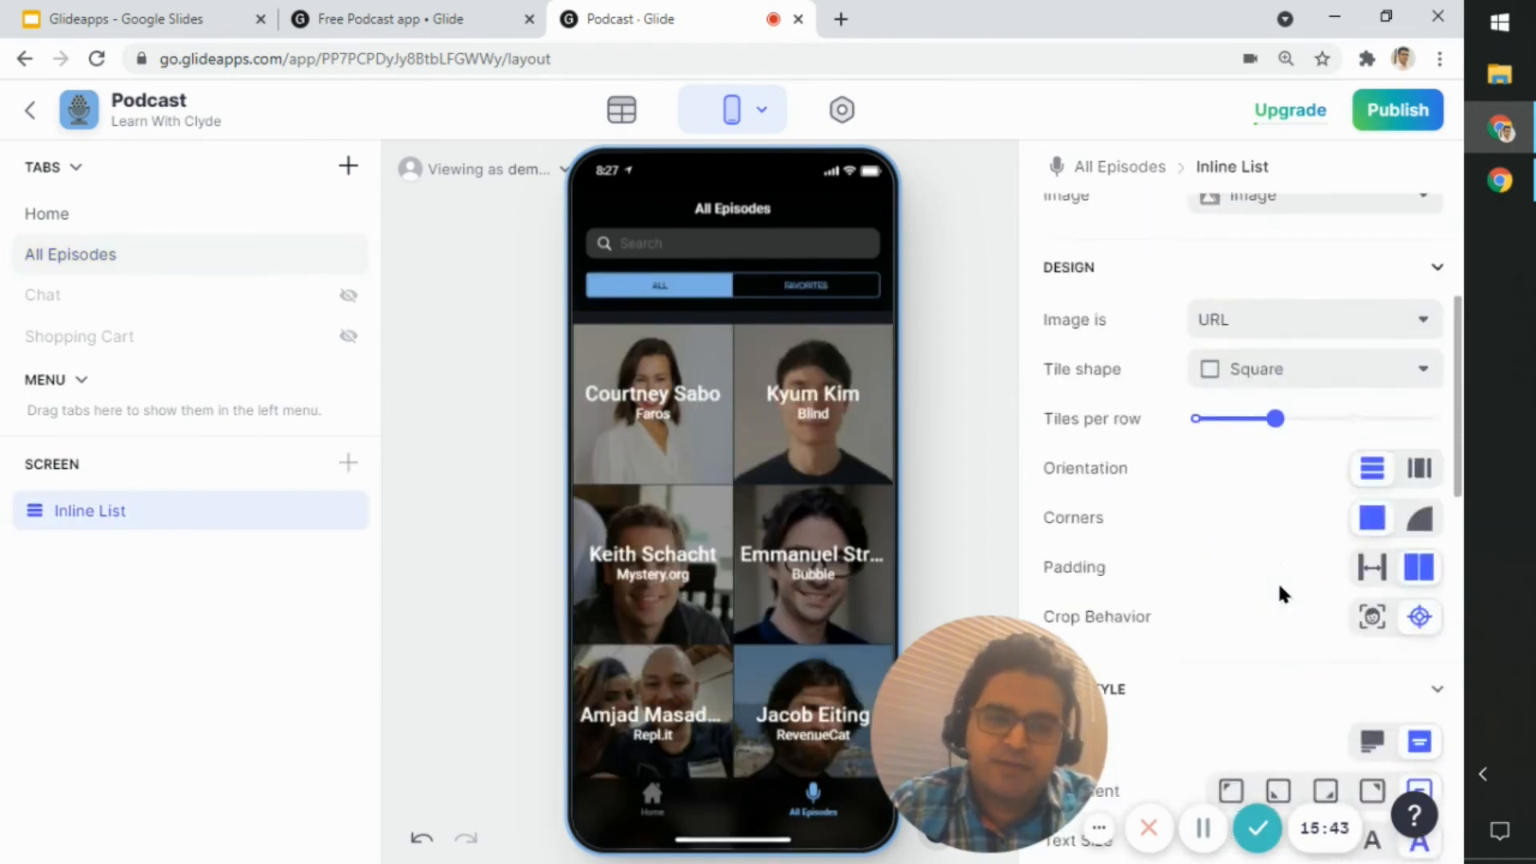
scroll(1279, 588, "down", 3)
scroll(1200, 440, "down", 5)
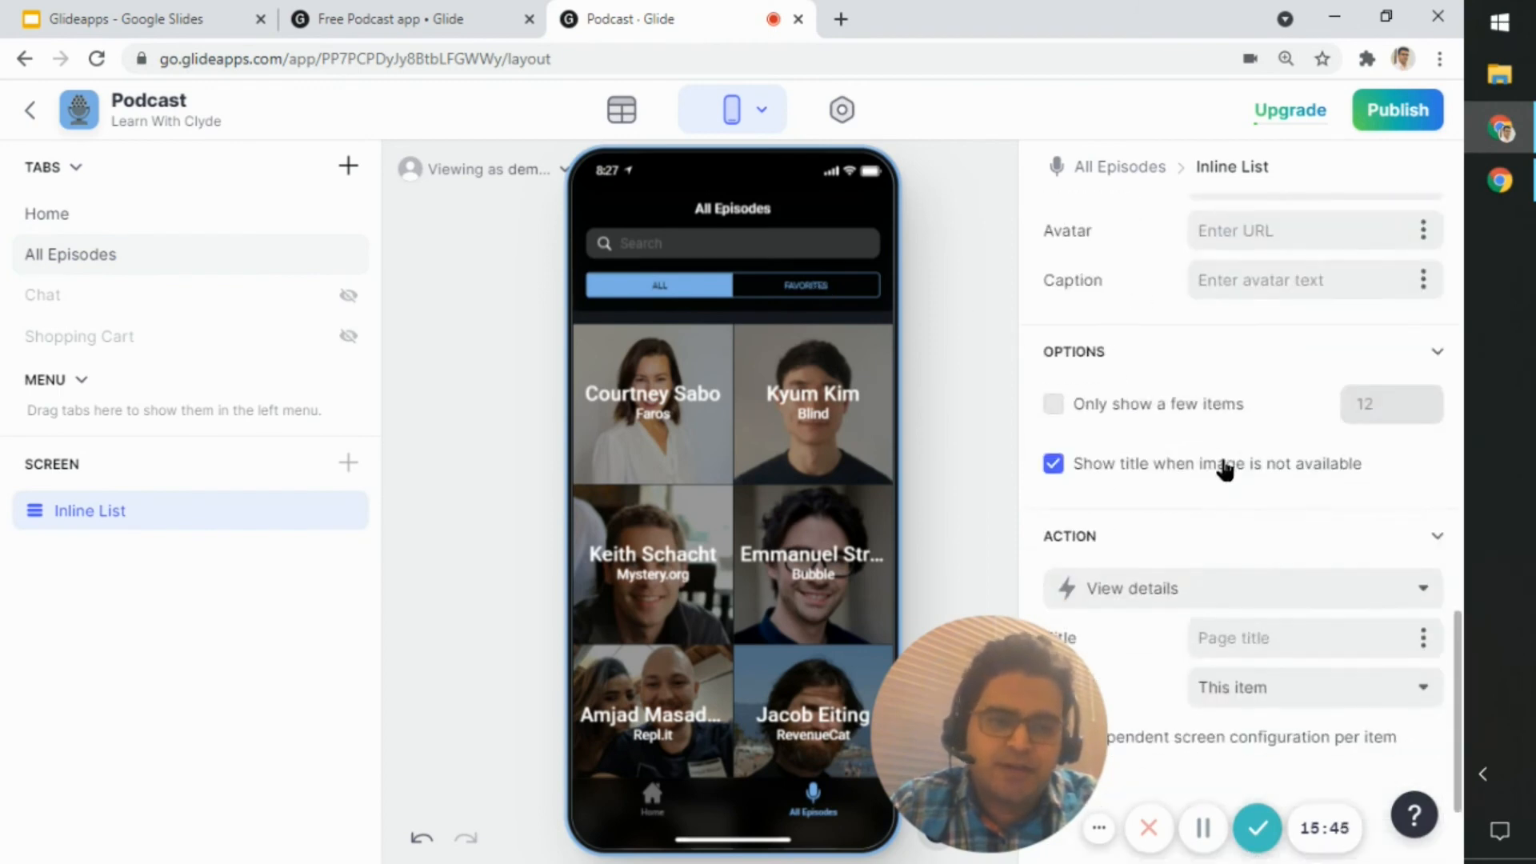
scroll(1242, 462, "down", 2)
scroll(1284, 622, "up", 4)
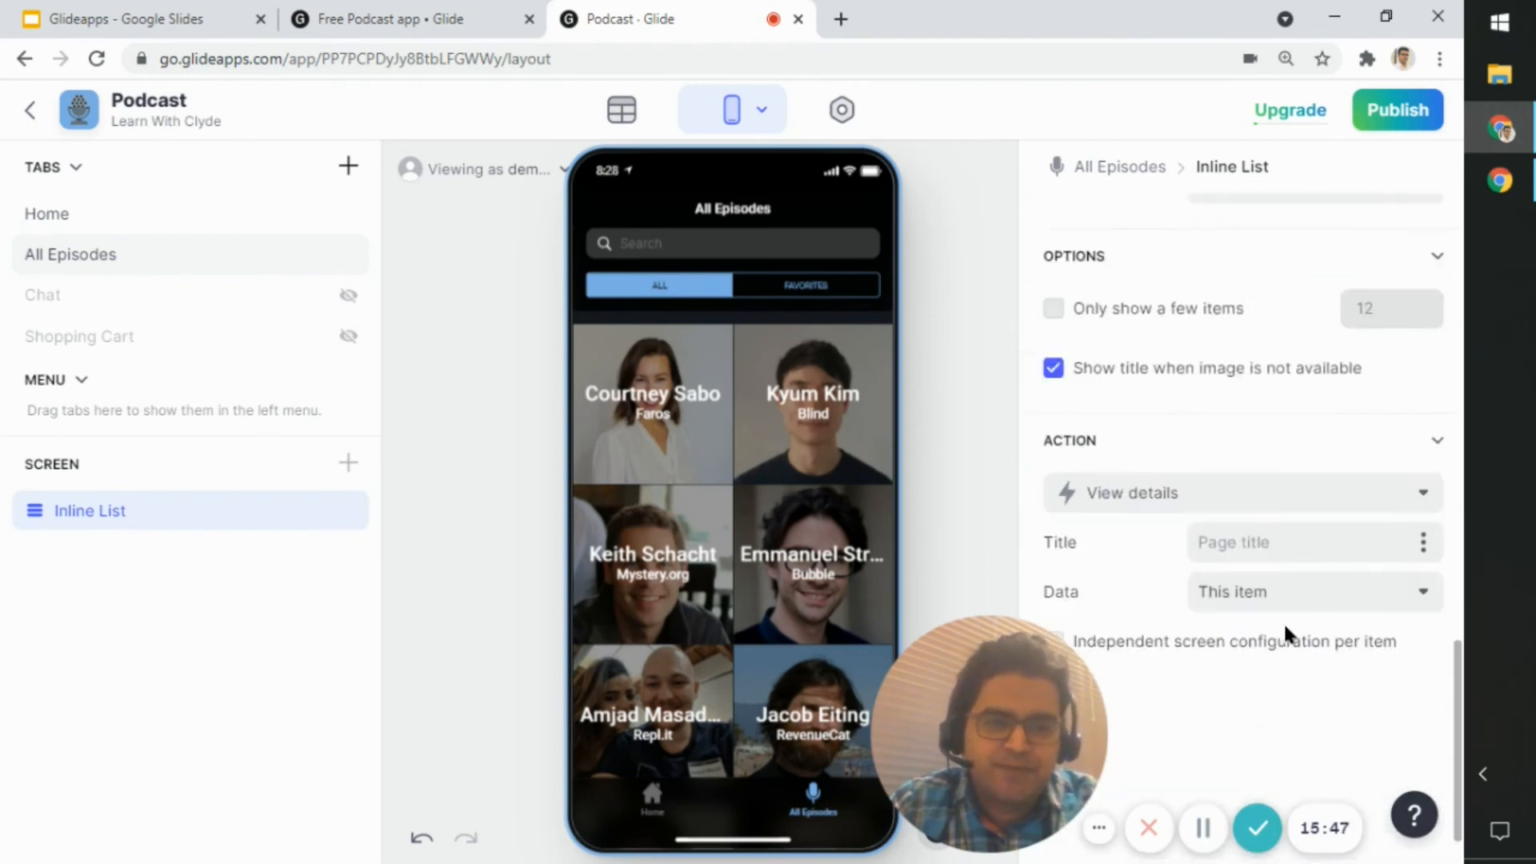
scroll(1284, 632, "up", 6)
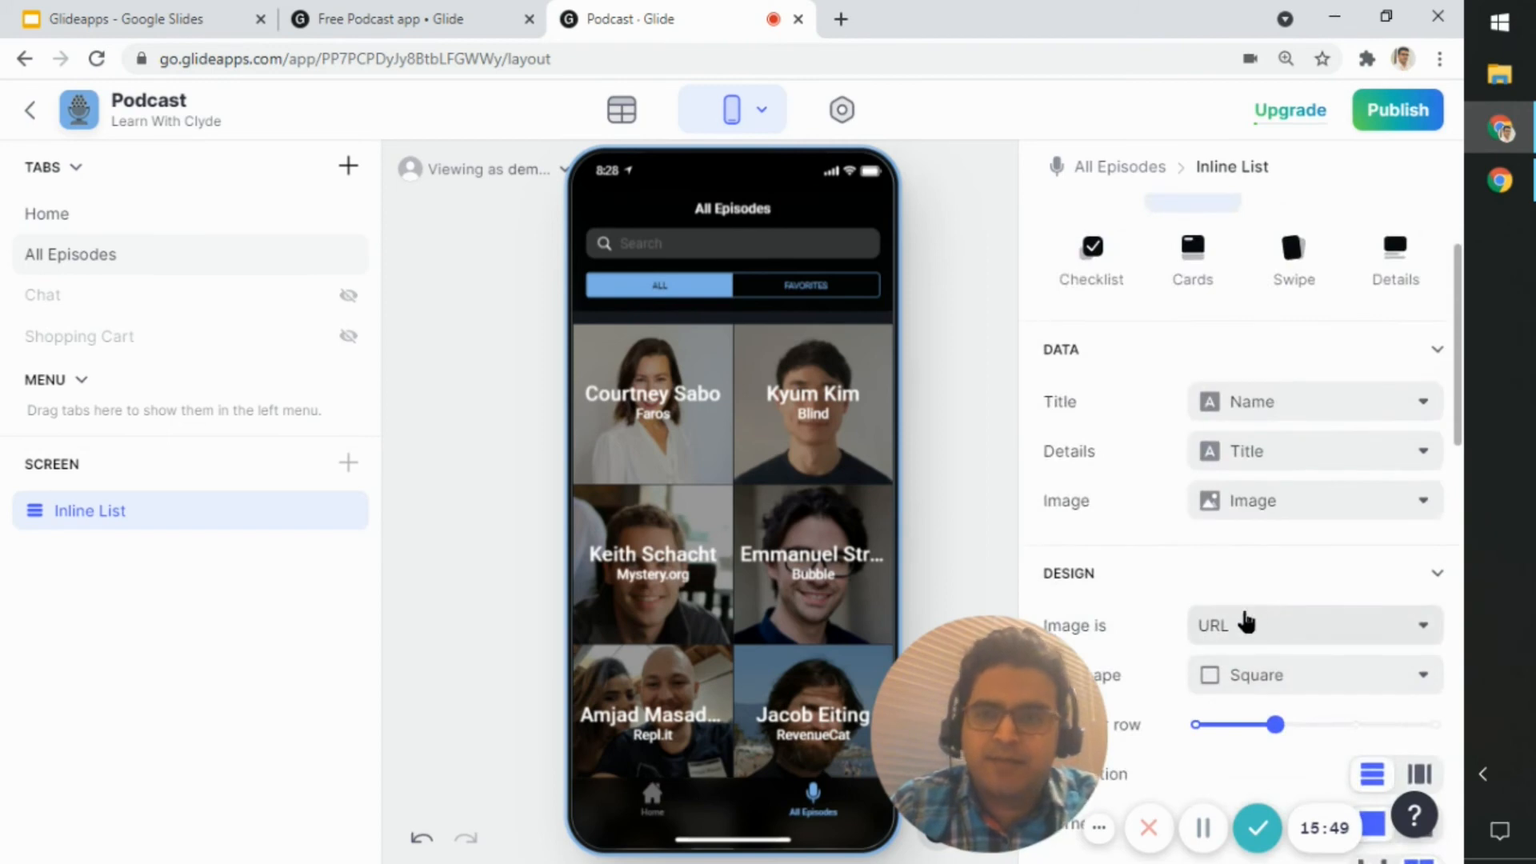
scroll(1146, 665, "up", 2)
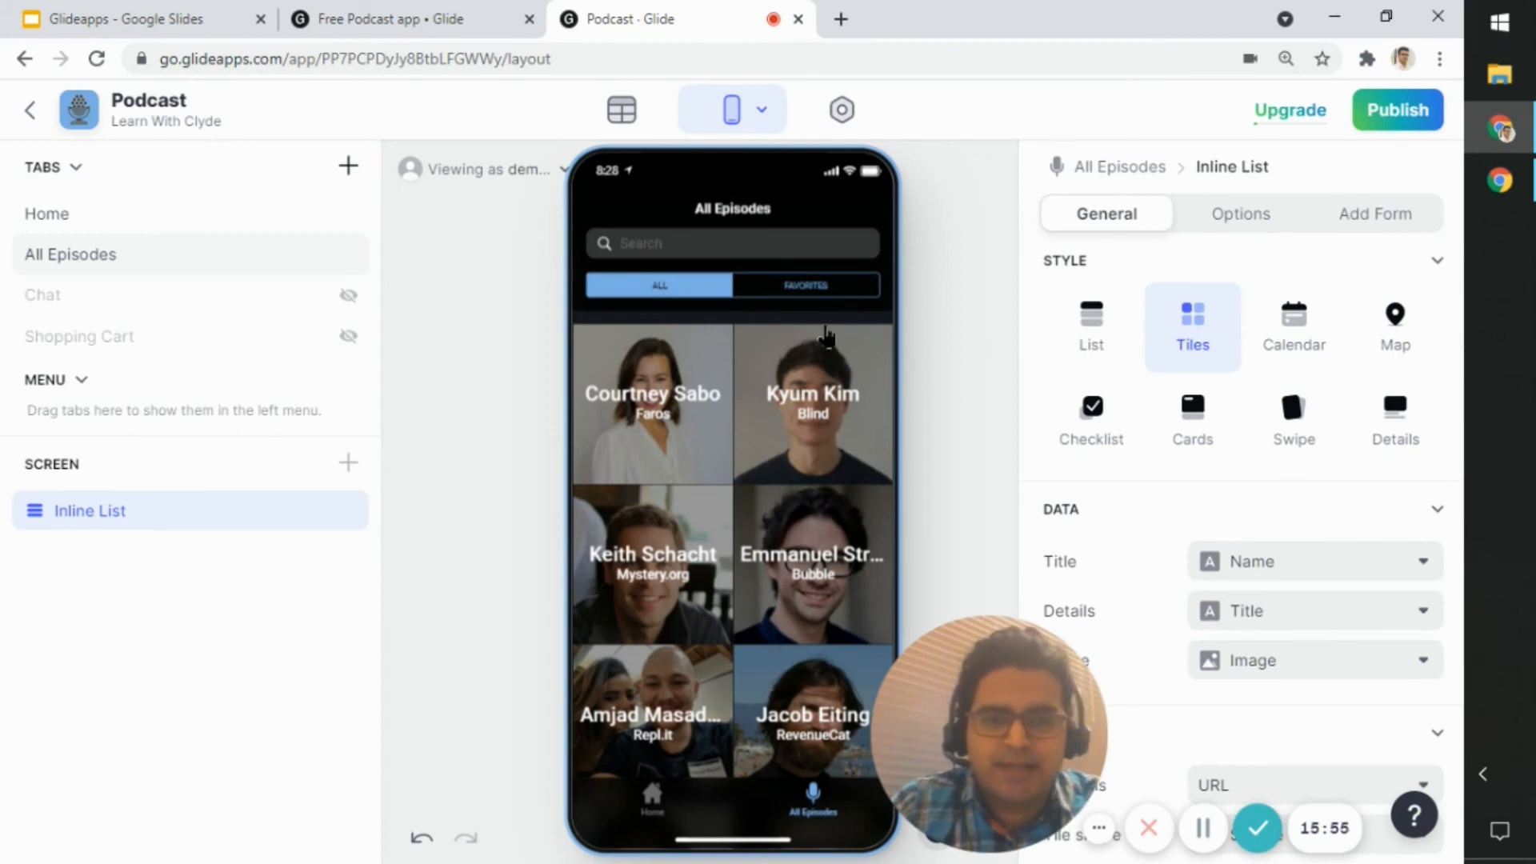
Check the favorite mark on the Blind episode's details screen and return to All Episodes
left_click(848, 364)
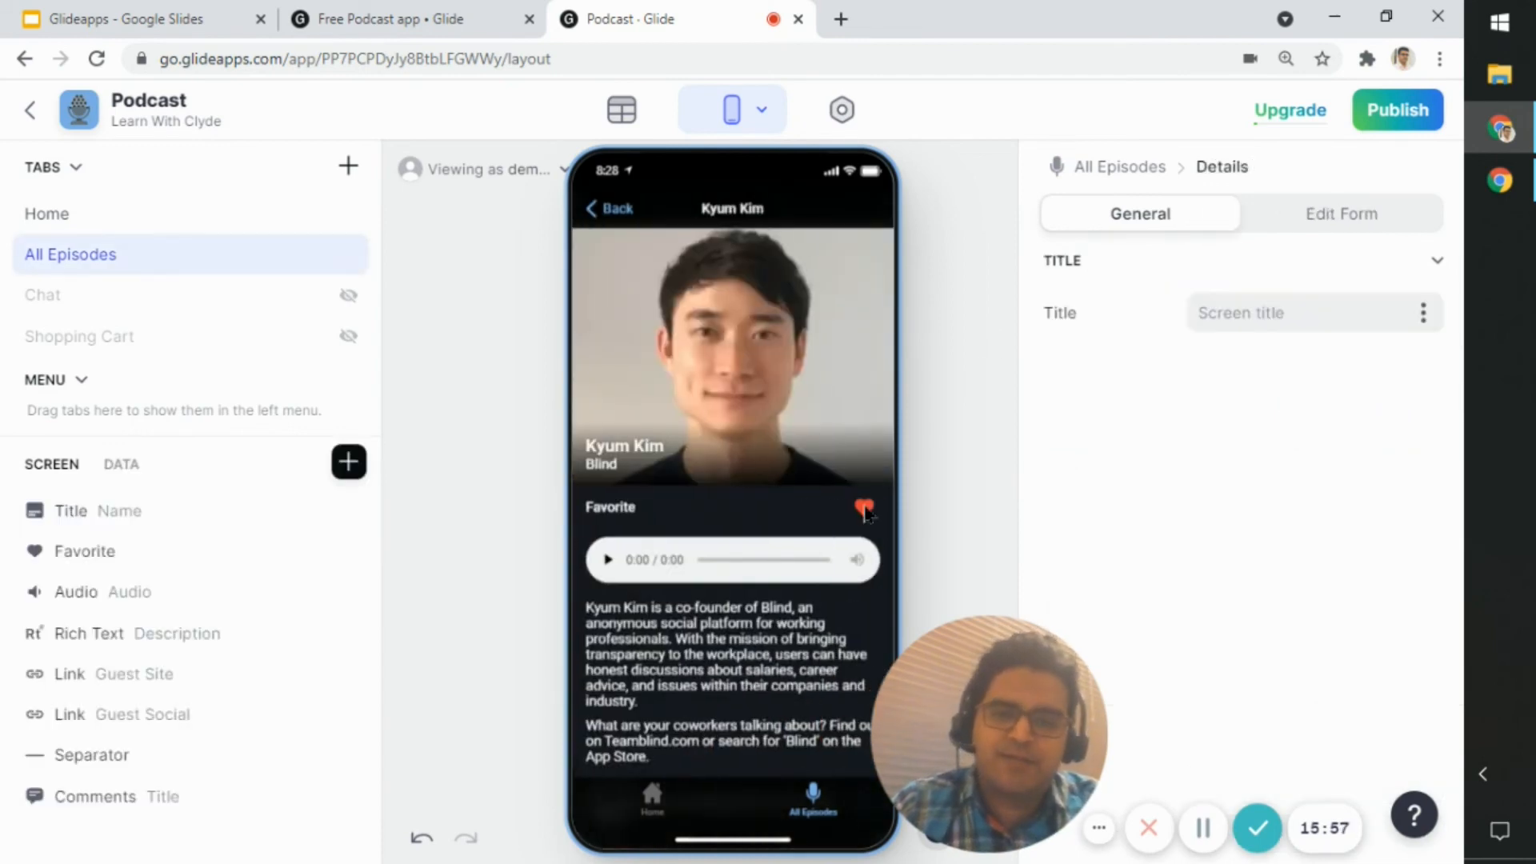
left_click(620, 209)
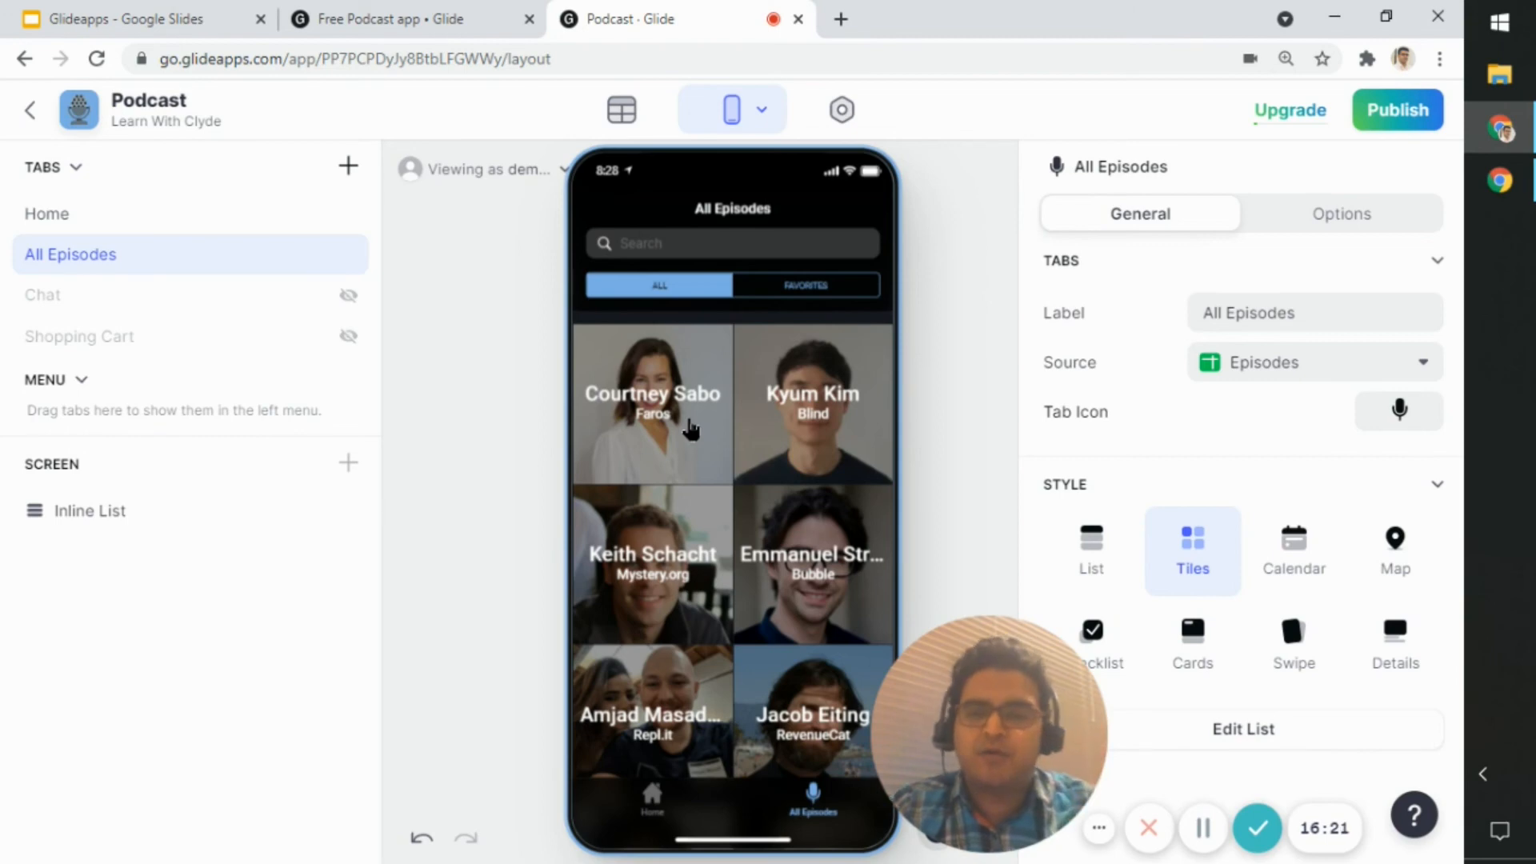
Open the Blind episode's details and review the column choices for the Favorite component's key
left_click(64, 515)
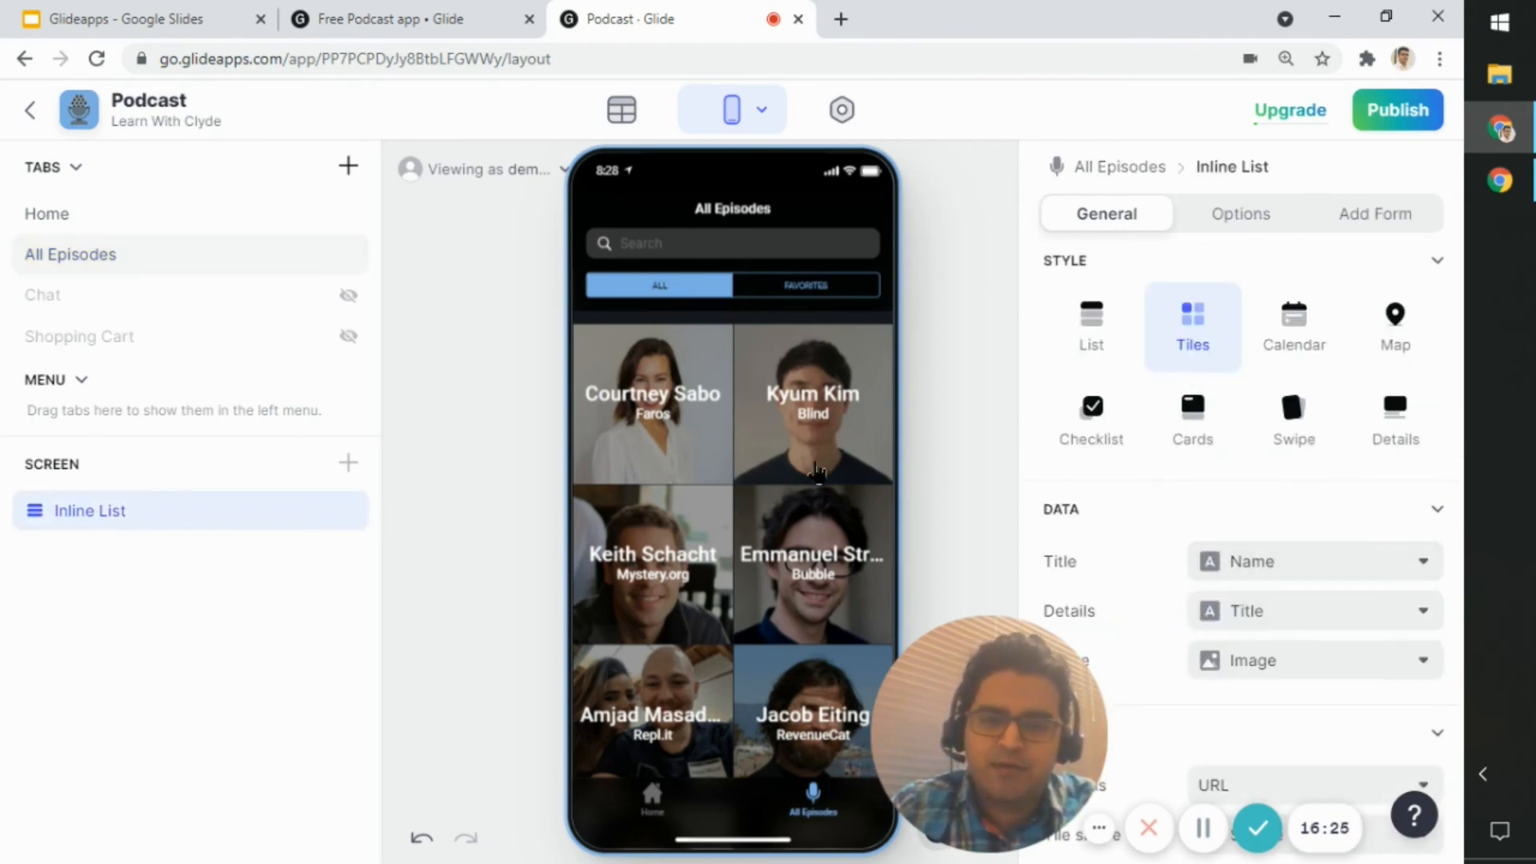
left_click(811, 468)
left_click(124, 552)
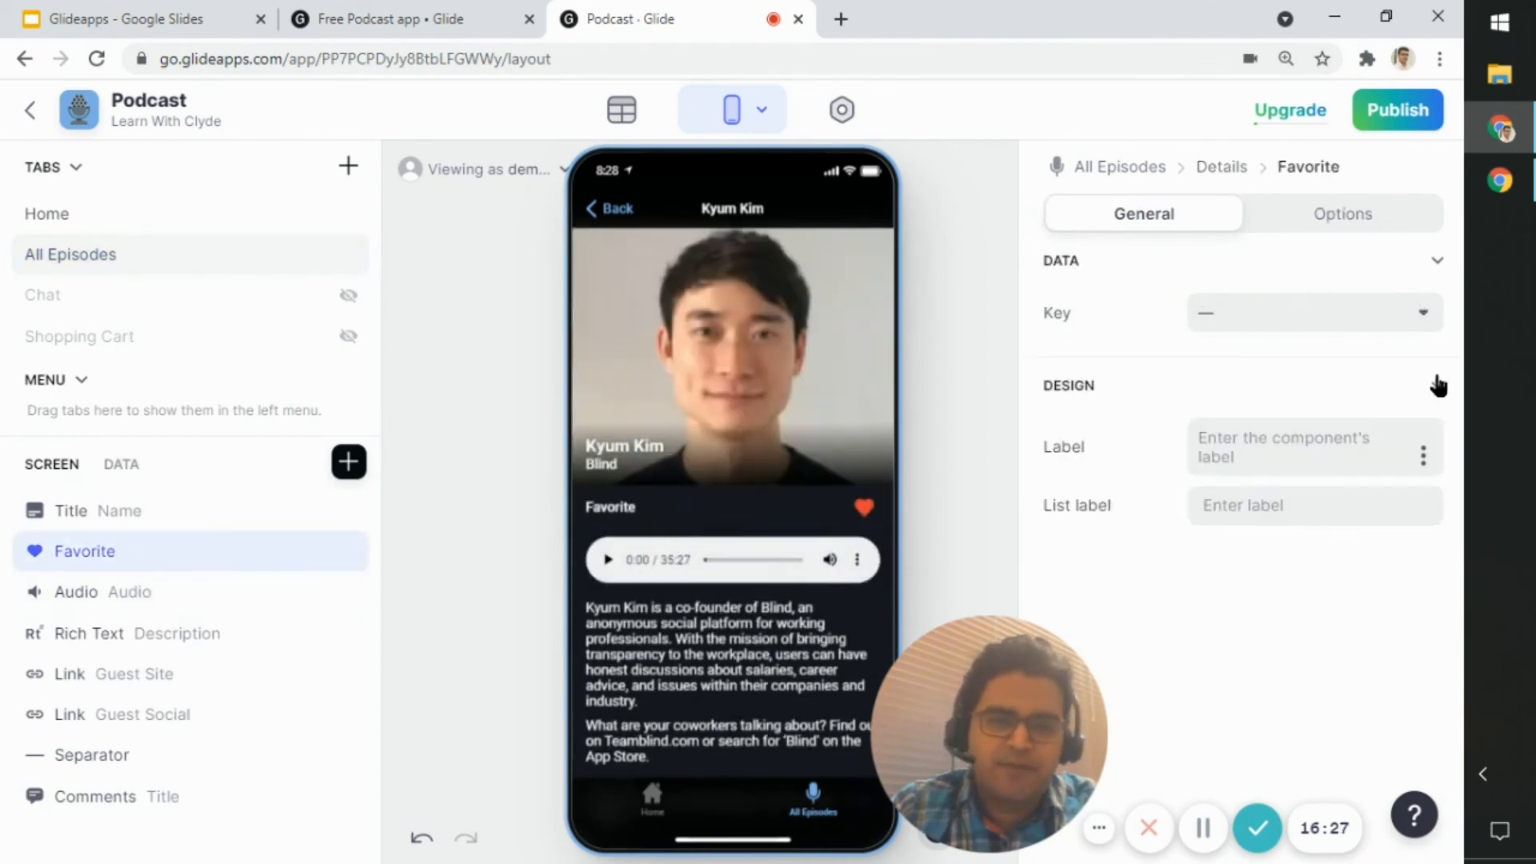
left_click(1399, 316)
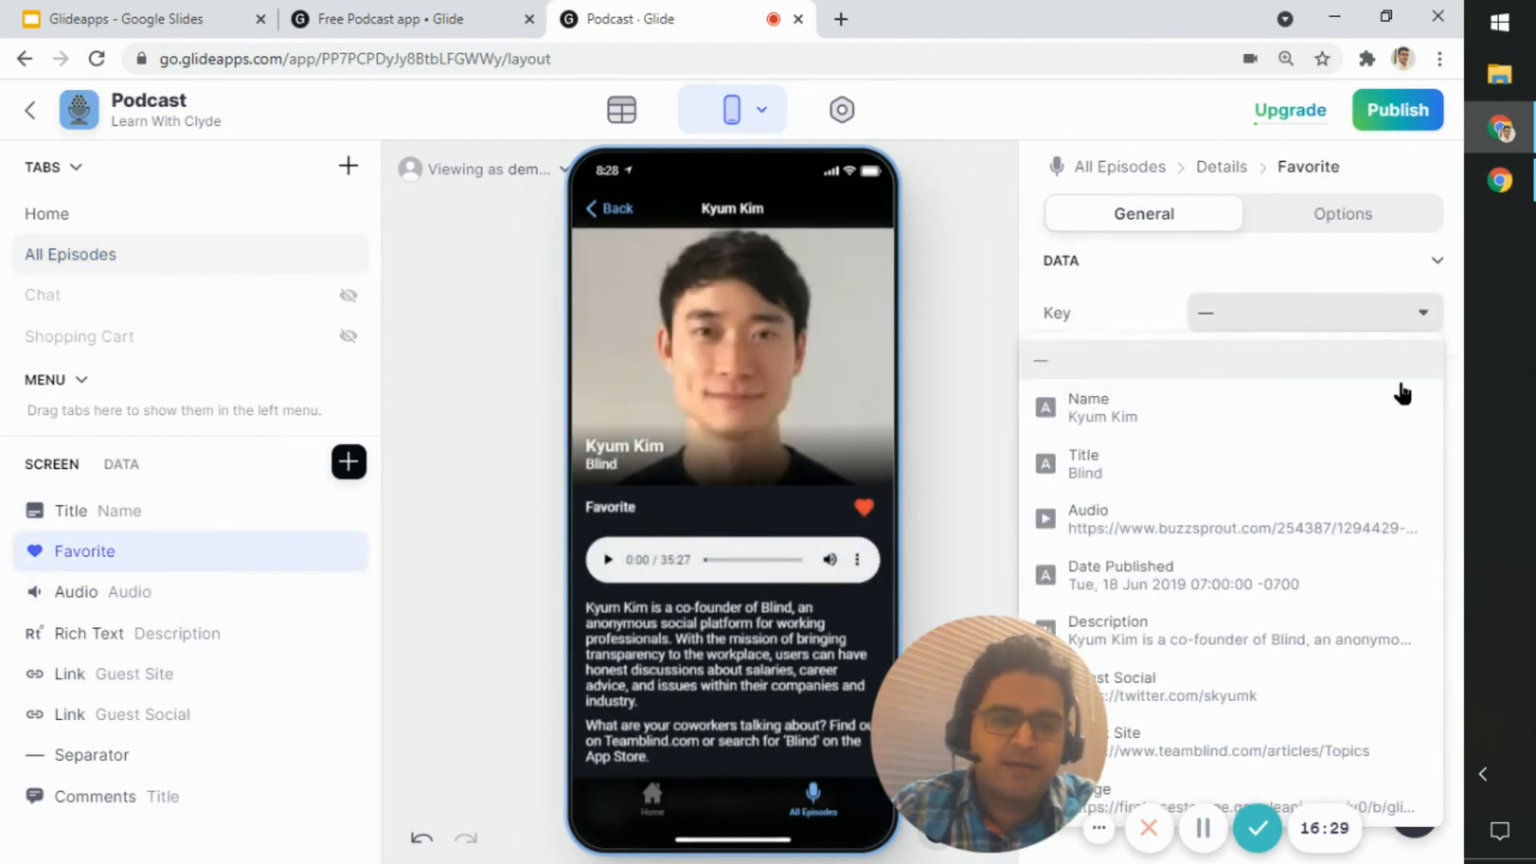
scroll(1410, 387, "down", 1)
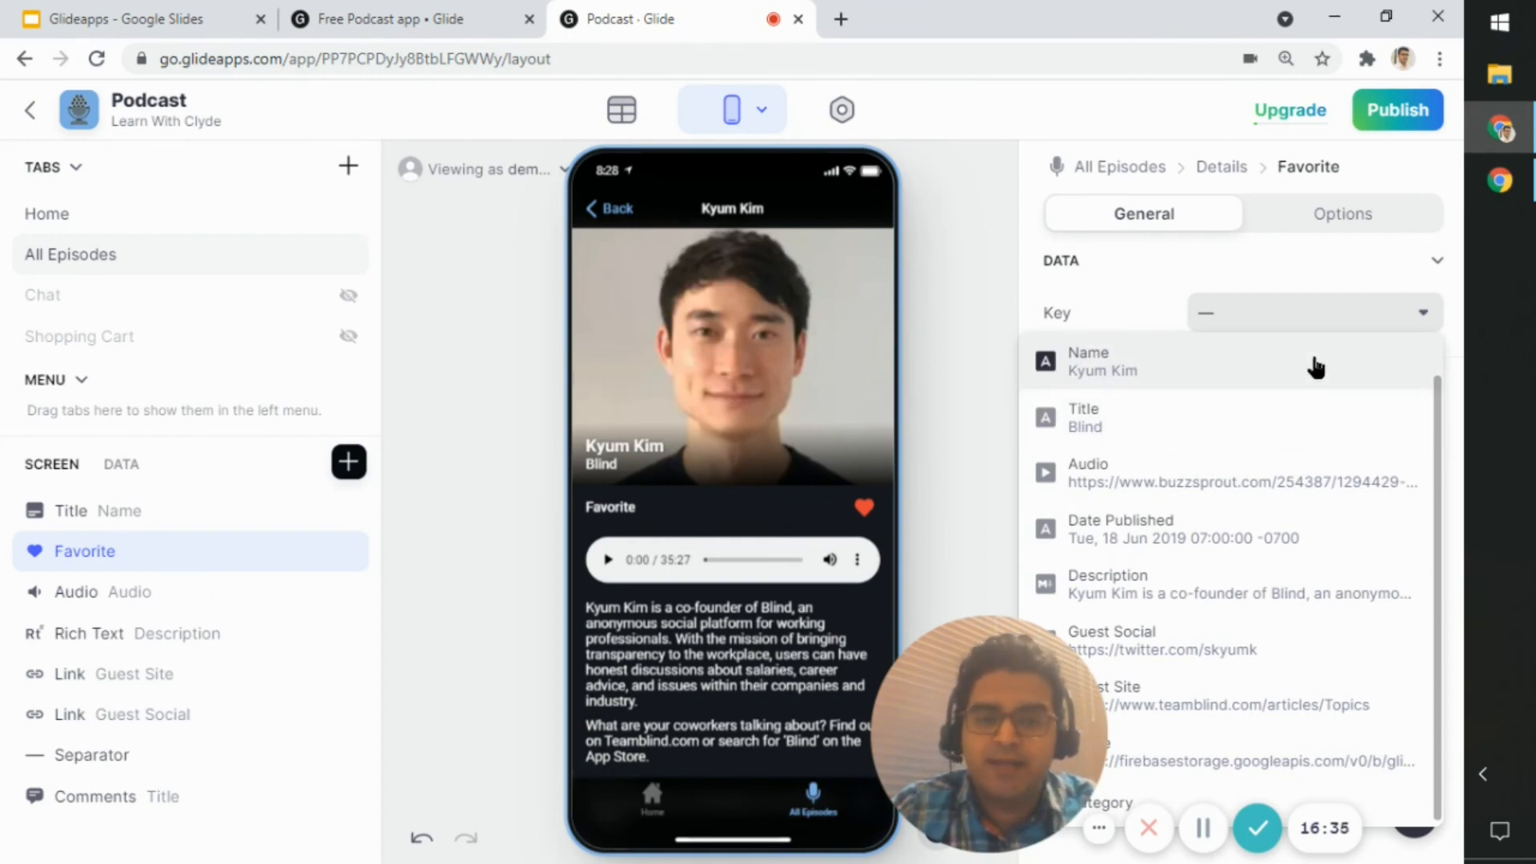
scroll(1316, 448, "up", 1)
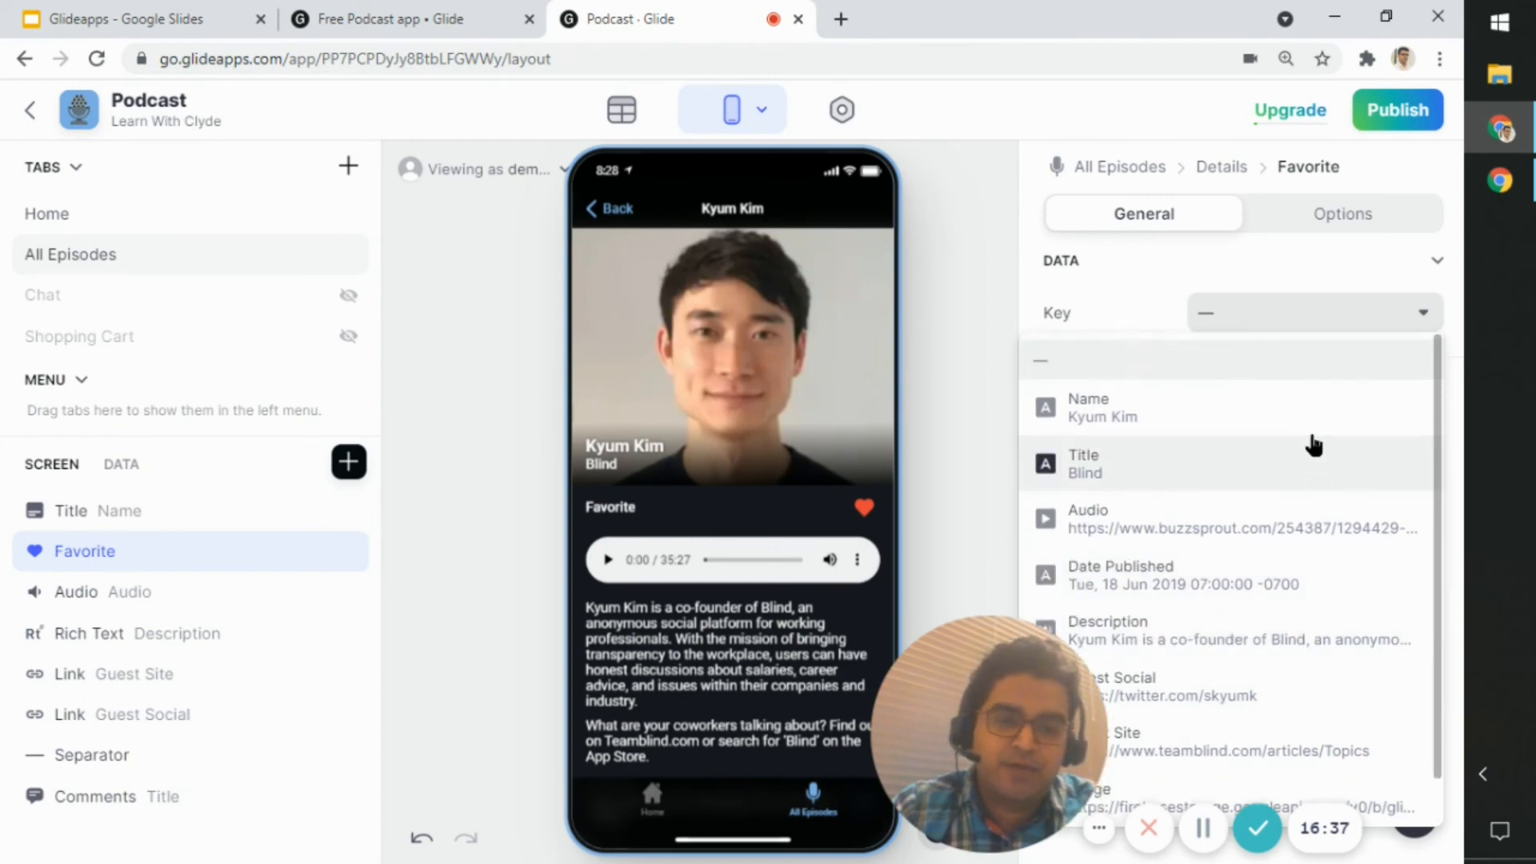
left_click(1310, 328)
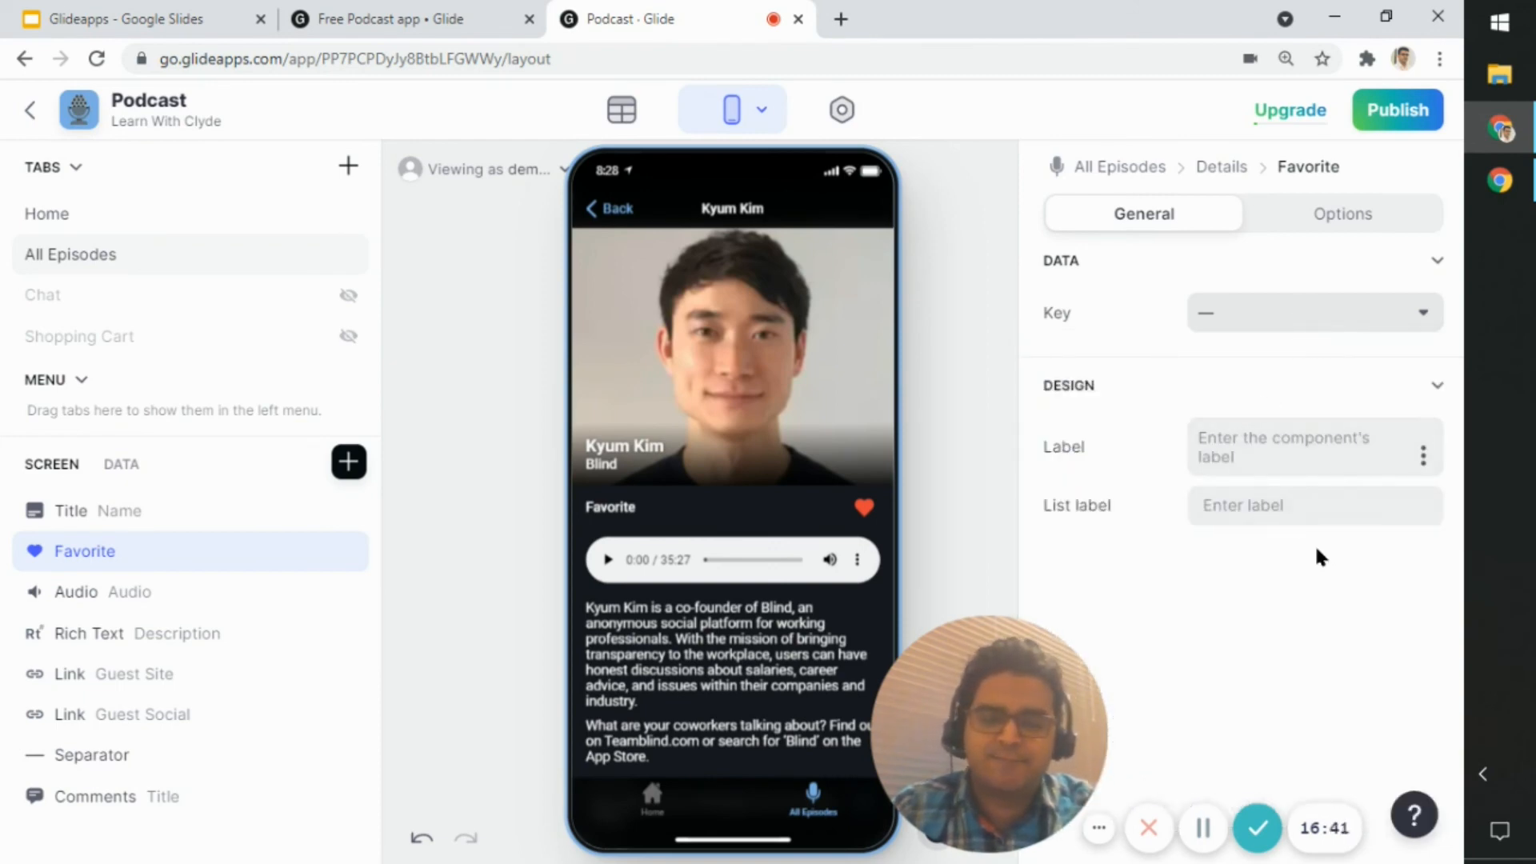
left_click(1254, 326)
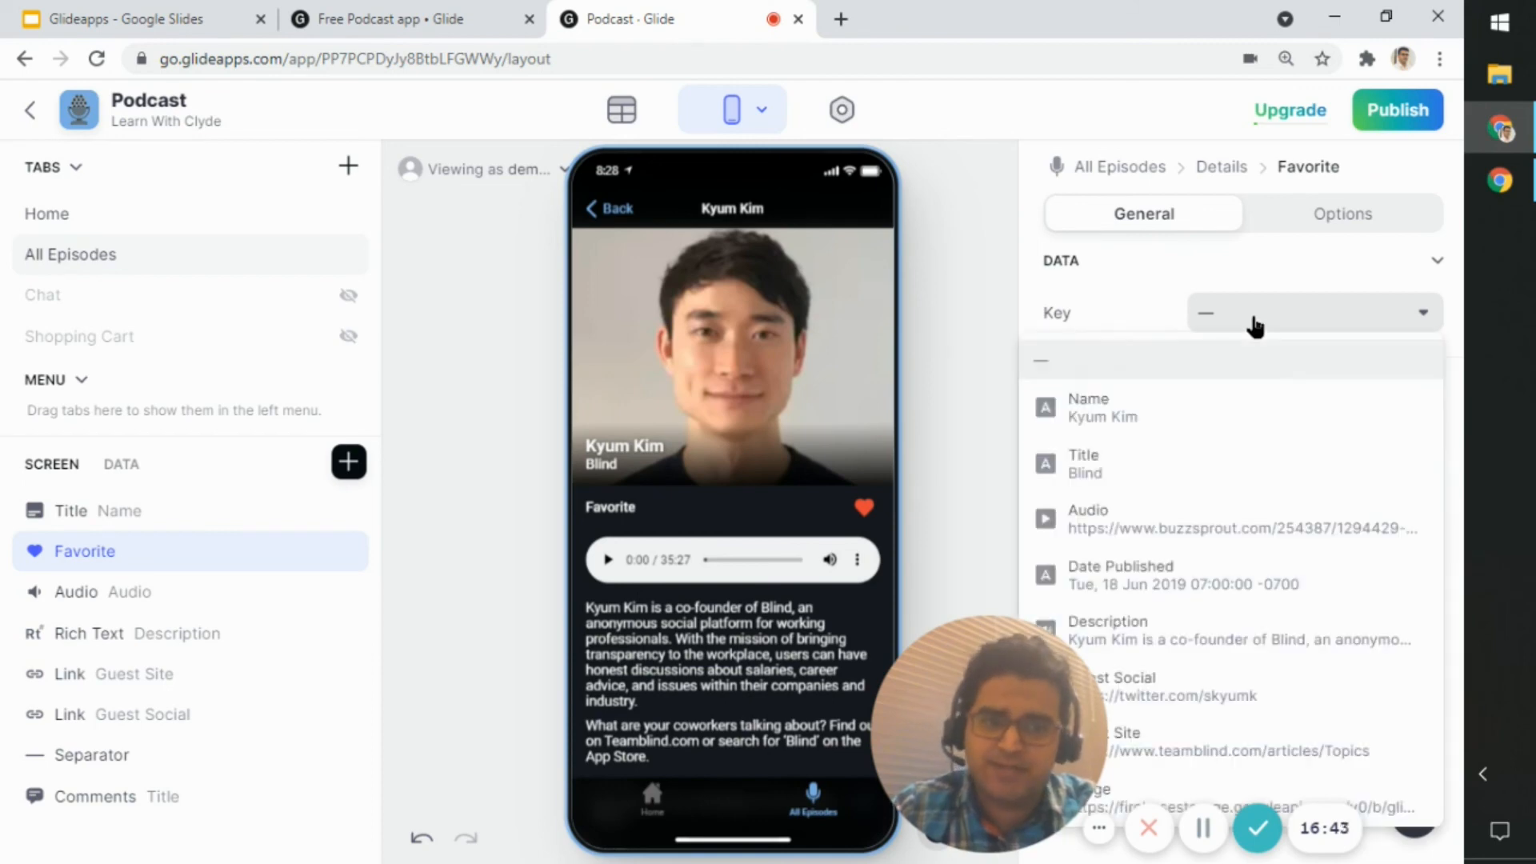
left_click(1256, 324)
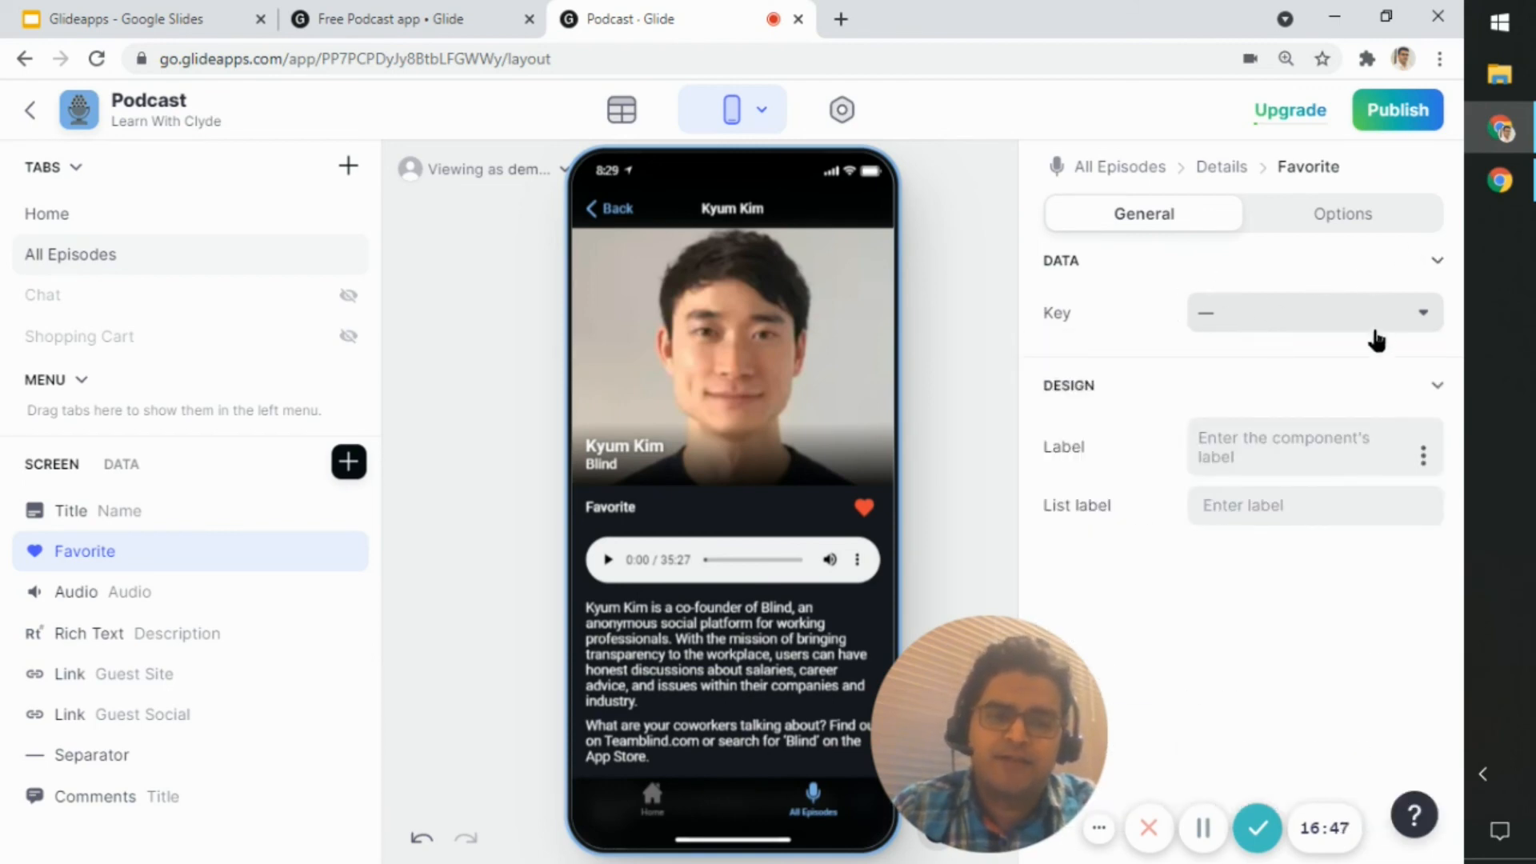
Enter "Set podcast" as the list label of the Favorite component on the episode details screen
left_click(422, 622)
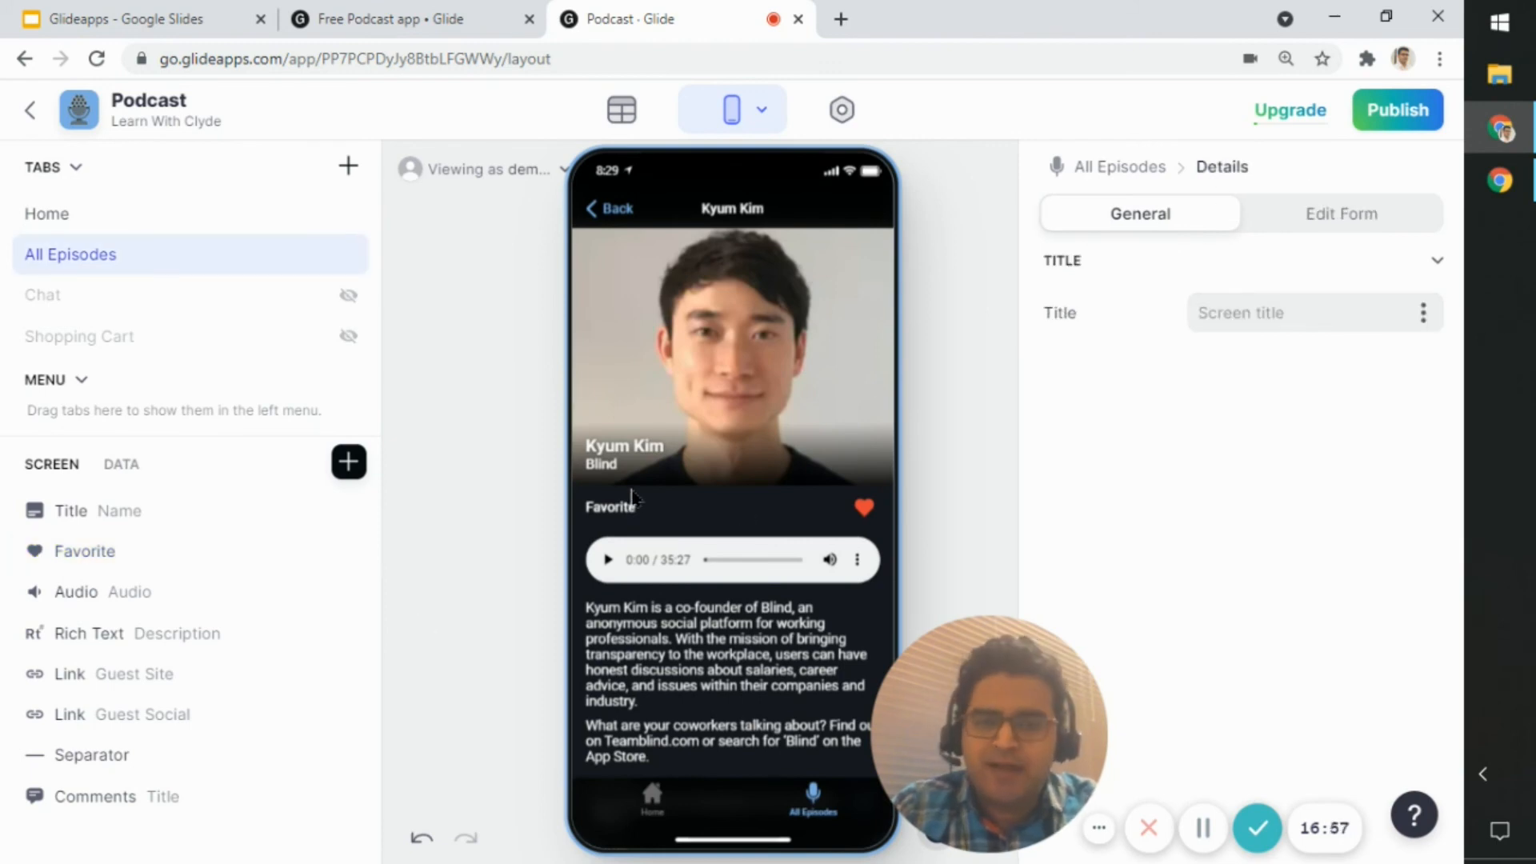
left_click(162, 558)
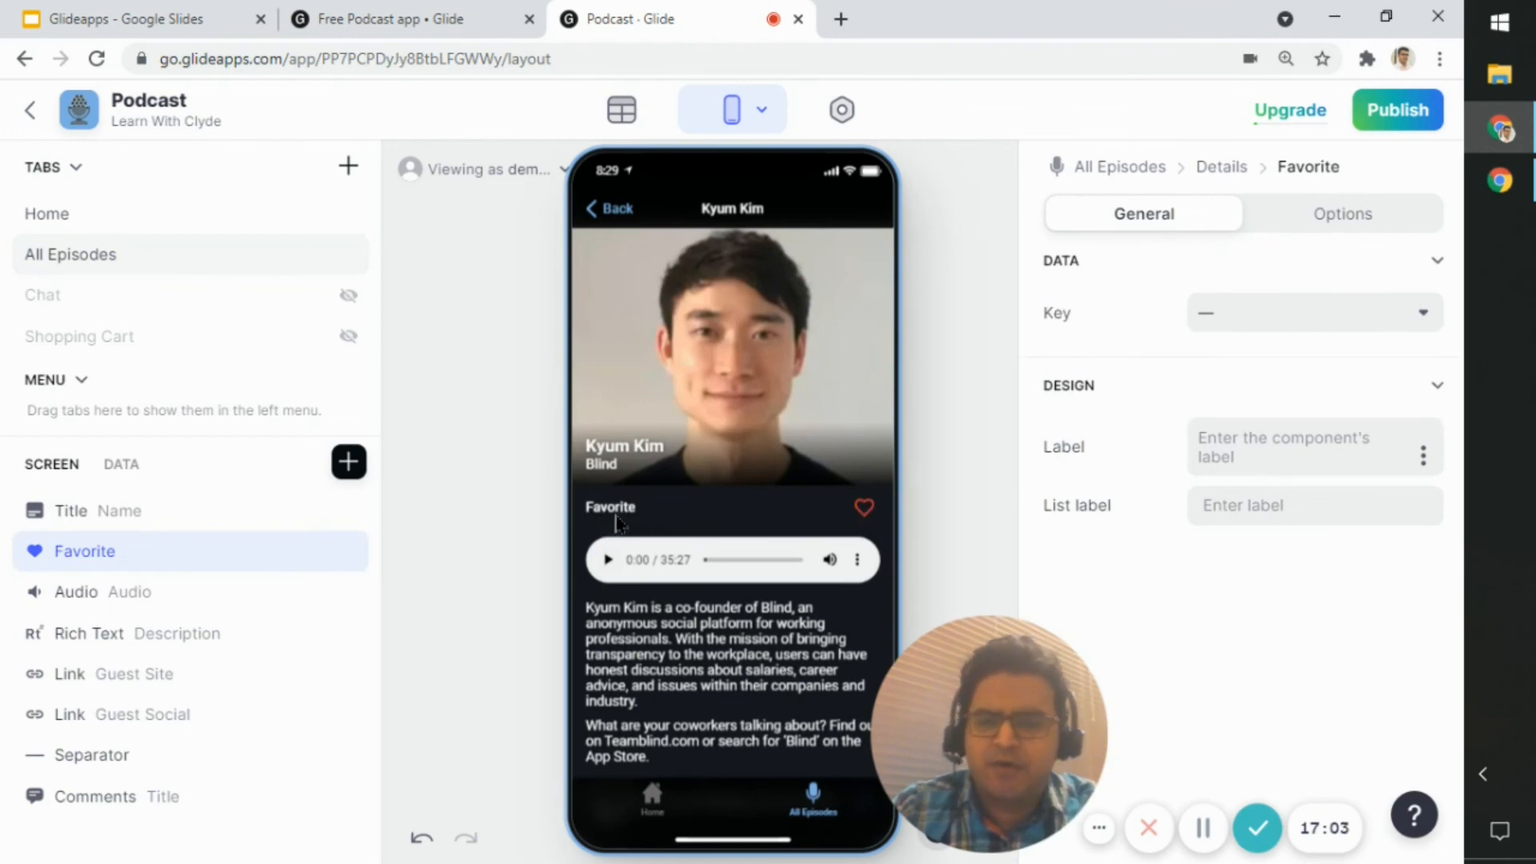
scroll(648, 544, "down", 3)
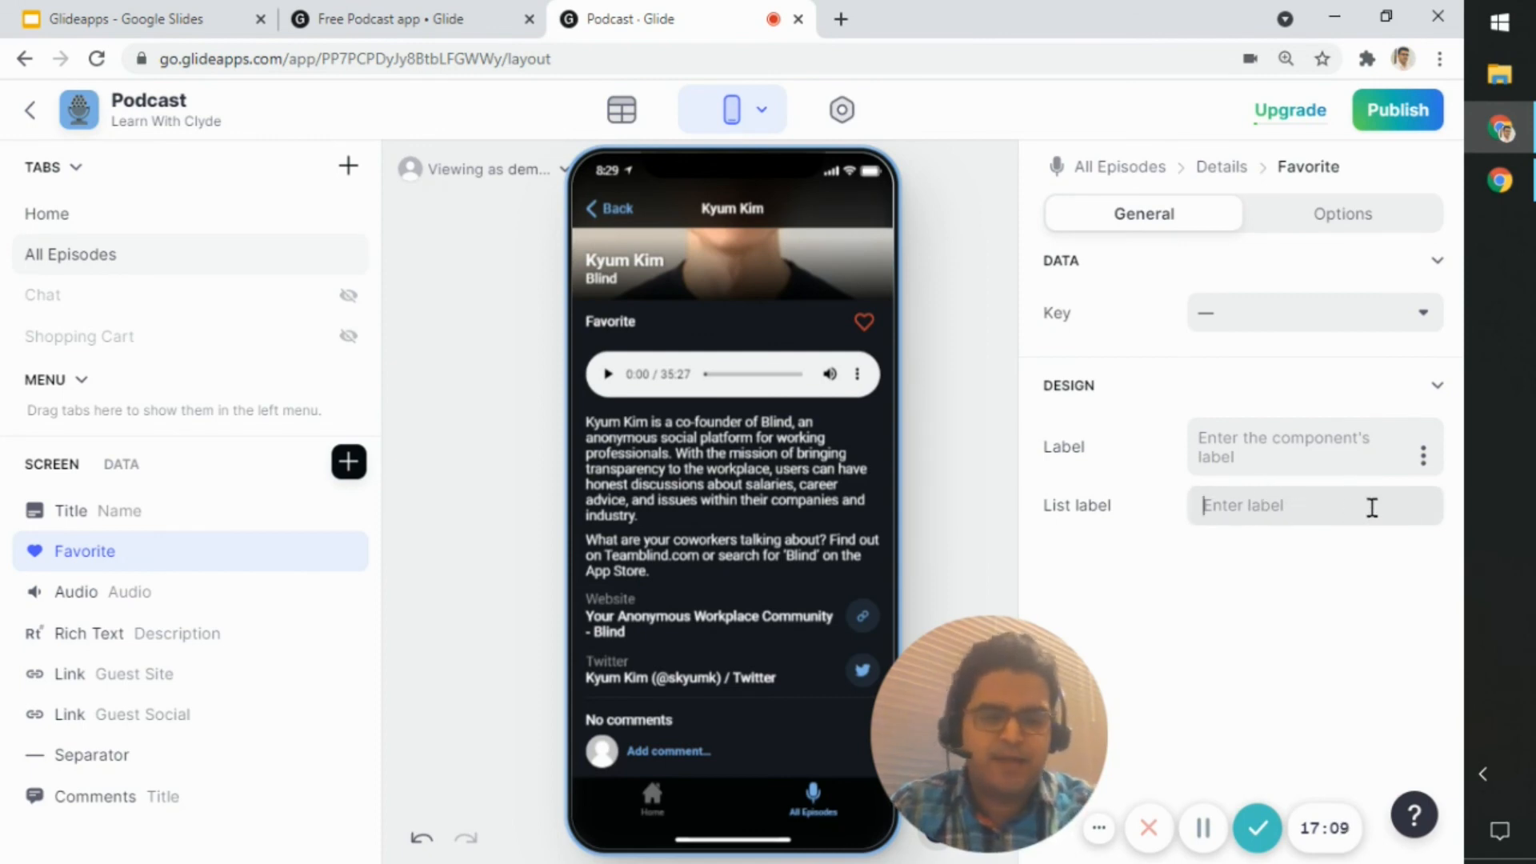
type("Sr")
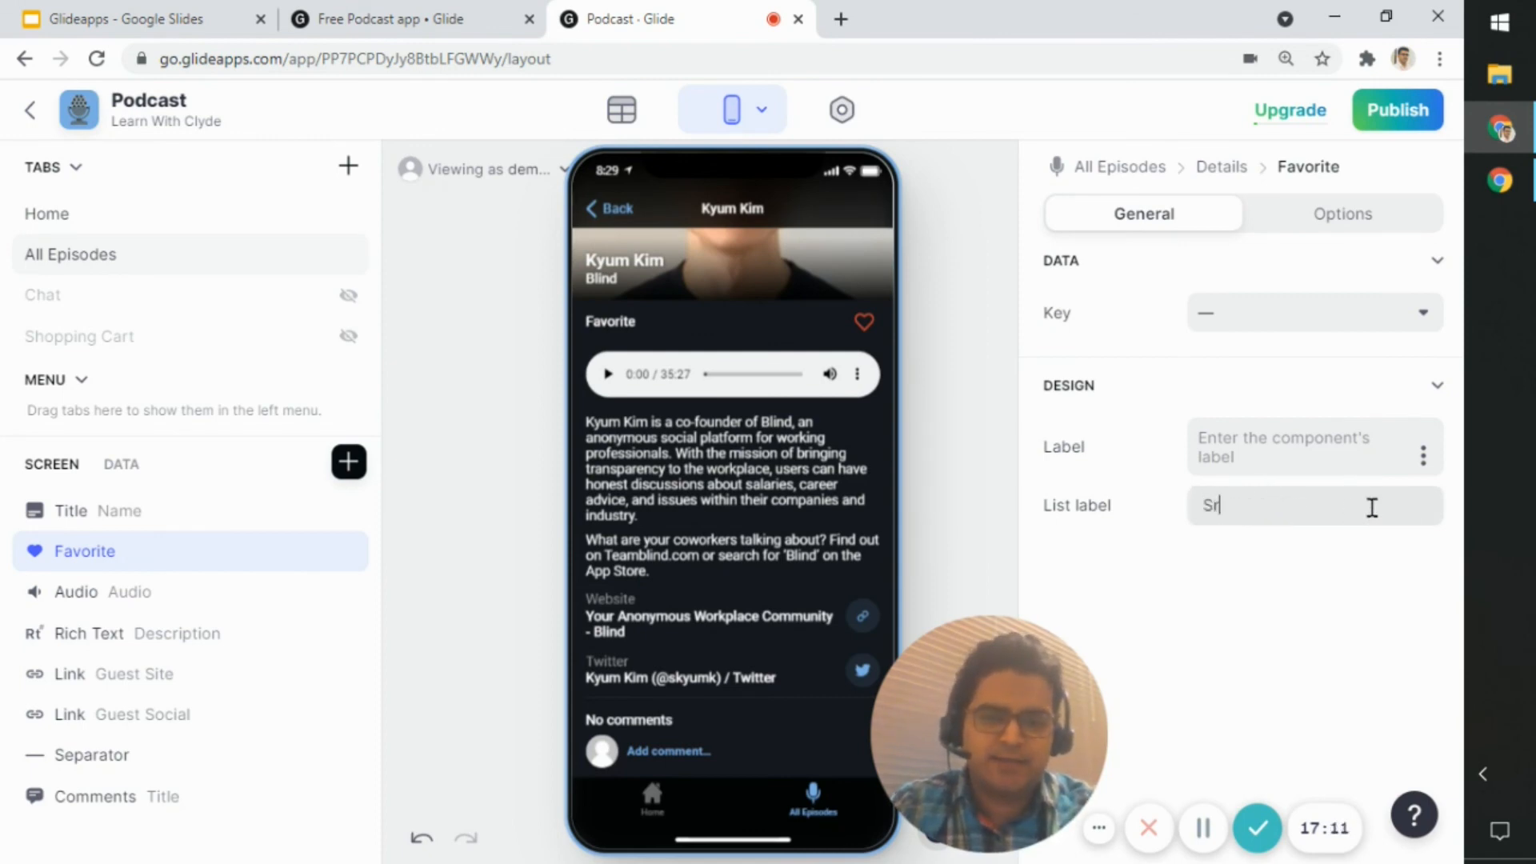
type("t")
key("BackSpace")
key("BackSpace")
key("BackSpace")
type("et podcast")
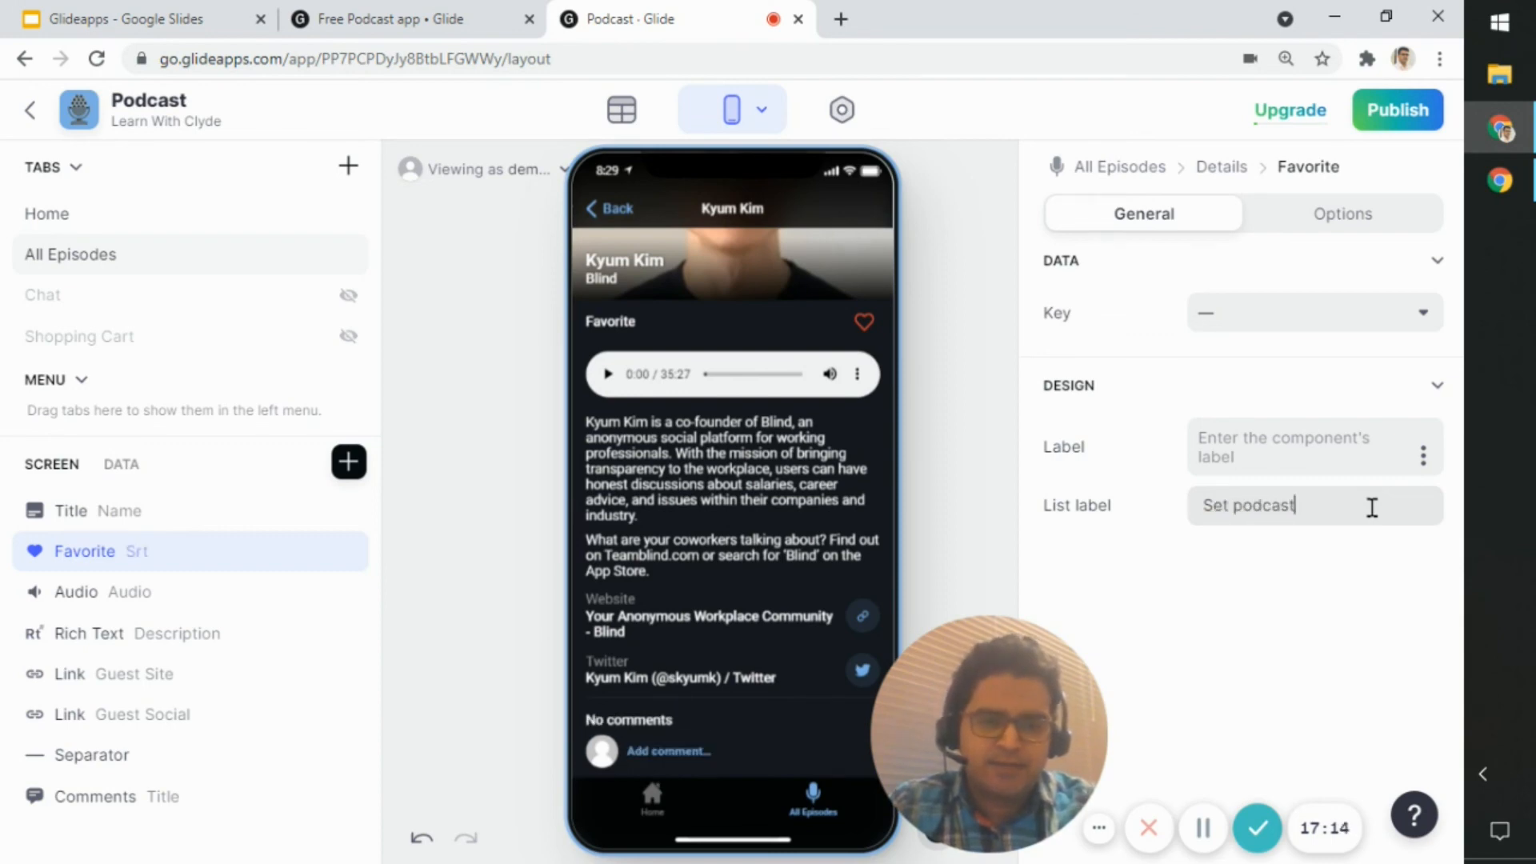
Replace the Favorite component's list label with "Mark episode as favorite"
key("ctrl+shift+Left")
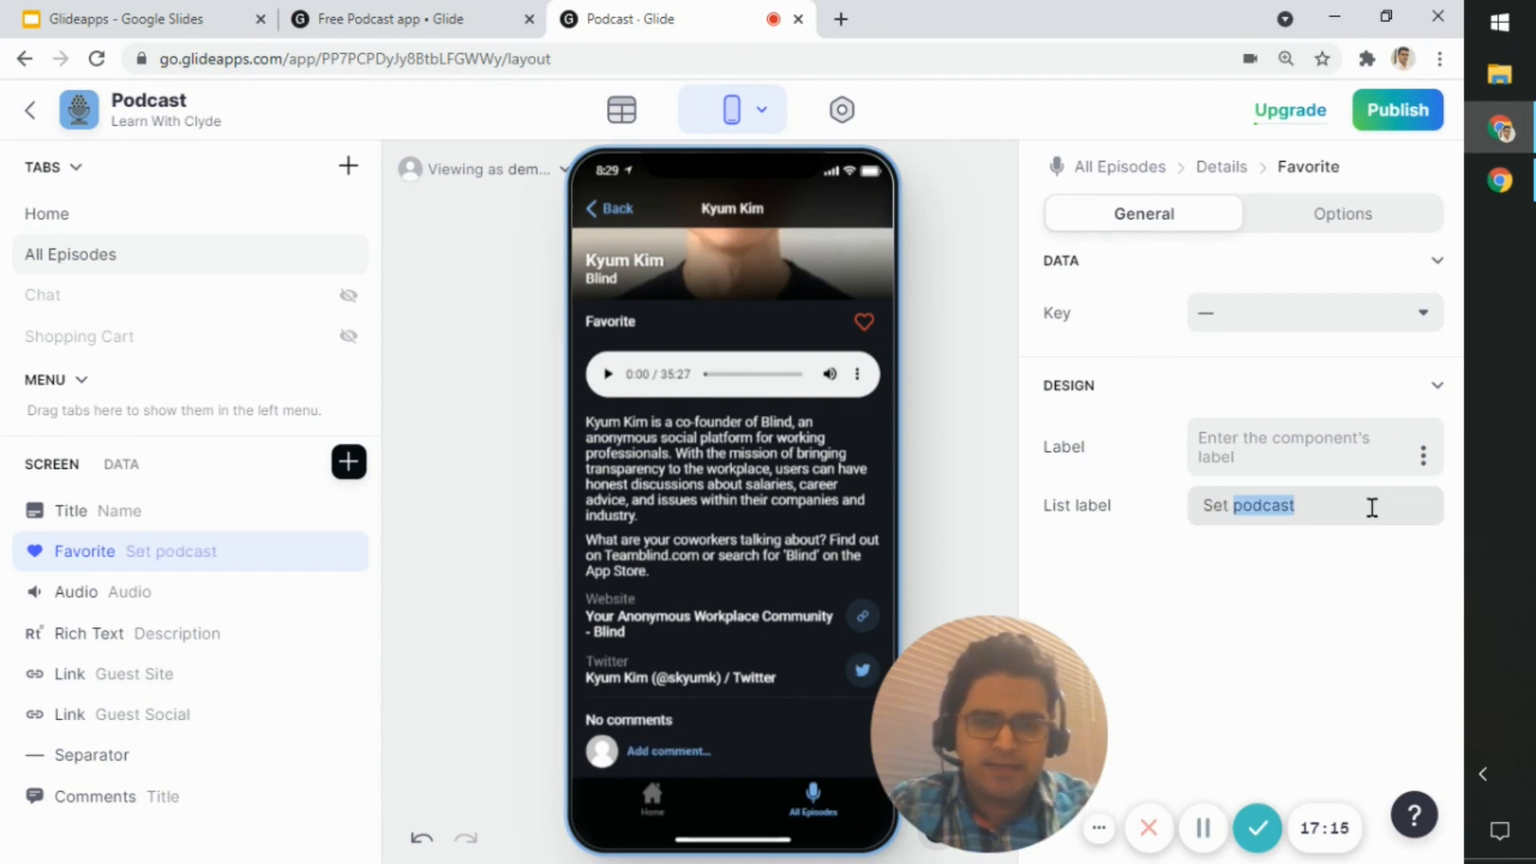
key("ctrl+shift+Left")
type("Mark episode")
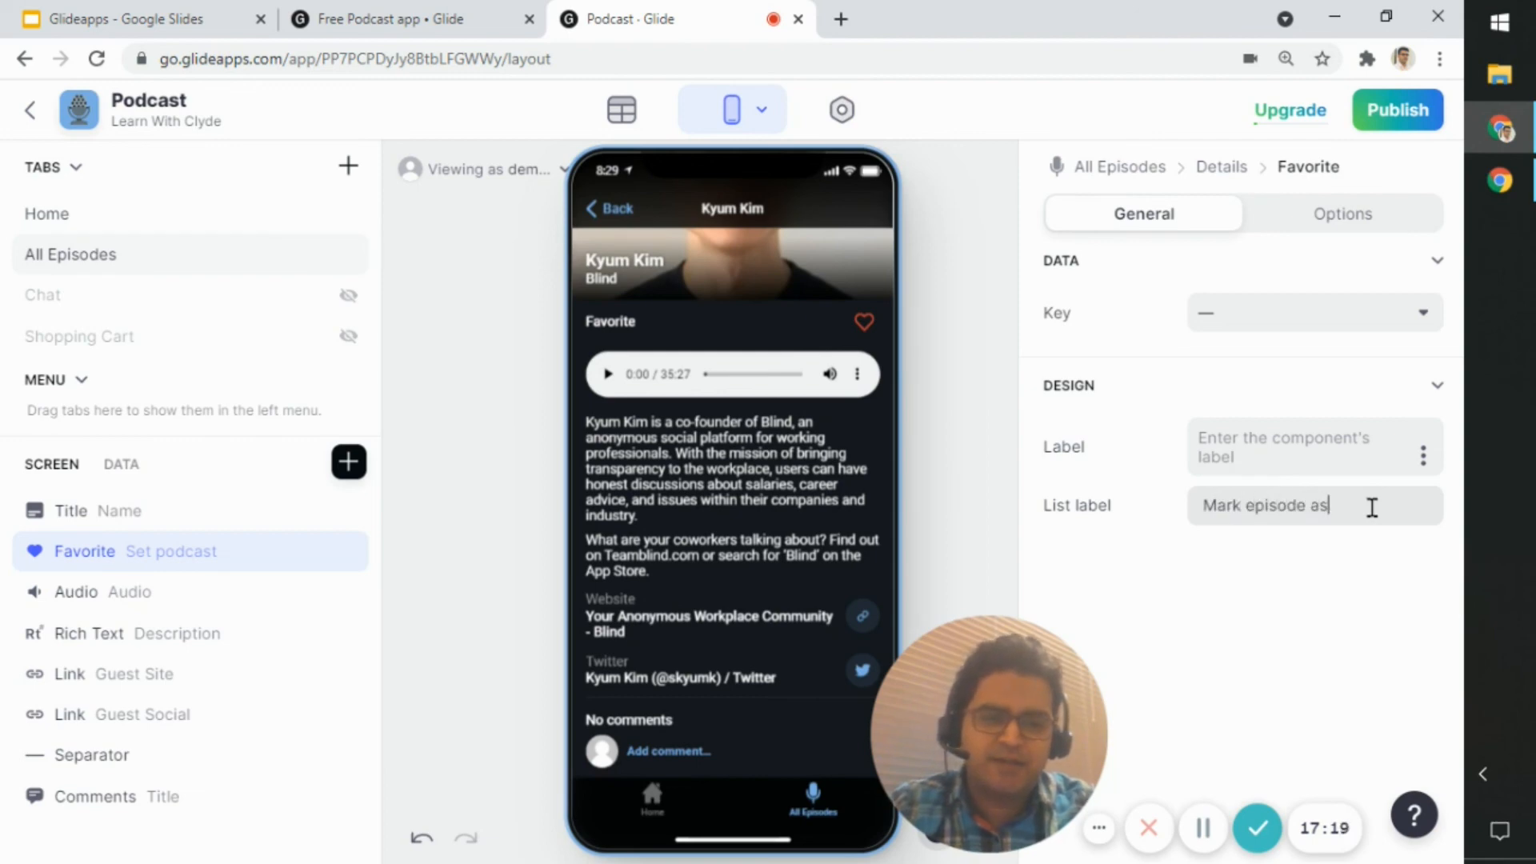
type(" as favor")
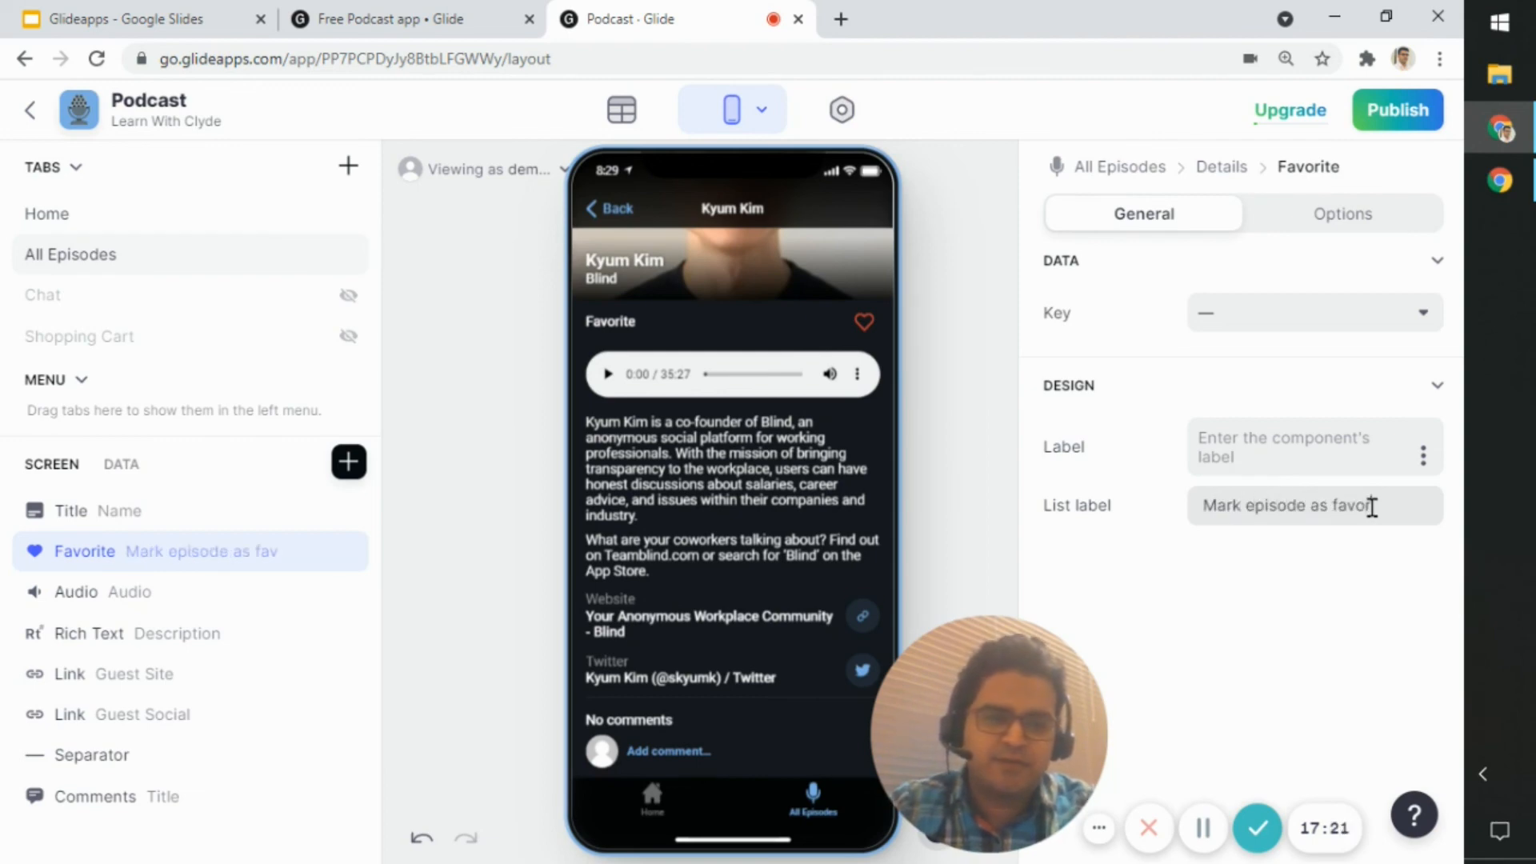
key("BackSpace")
key("BackSpace")
type("orite")
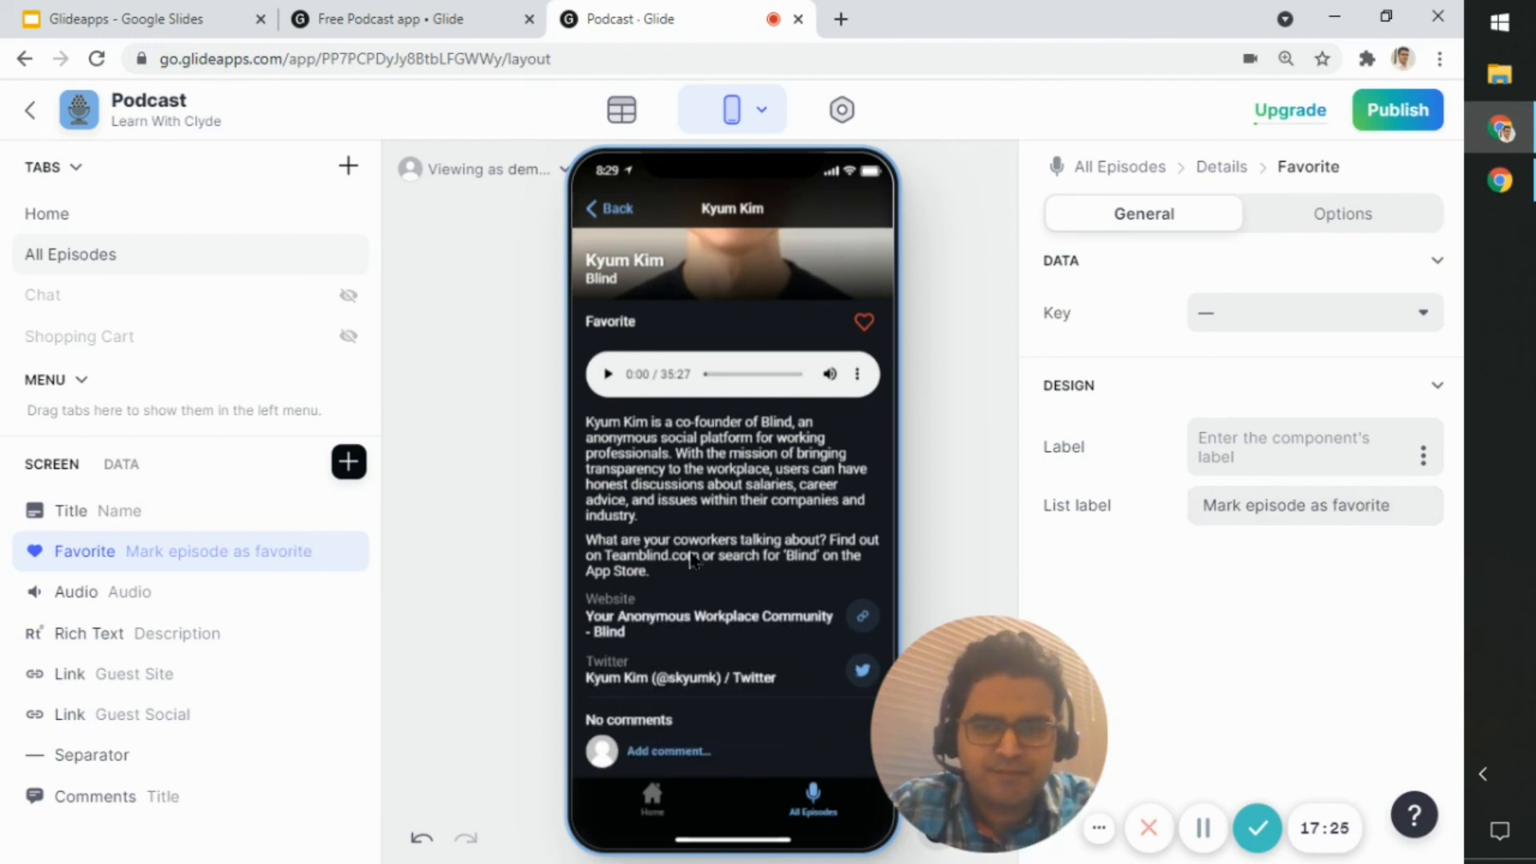
left_click(504, 474)
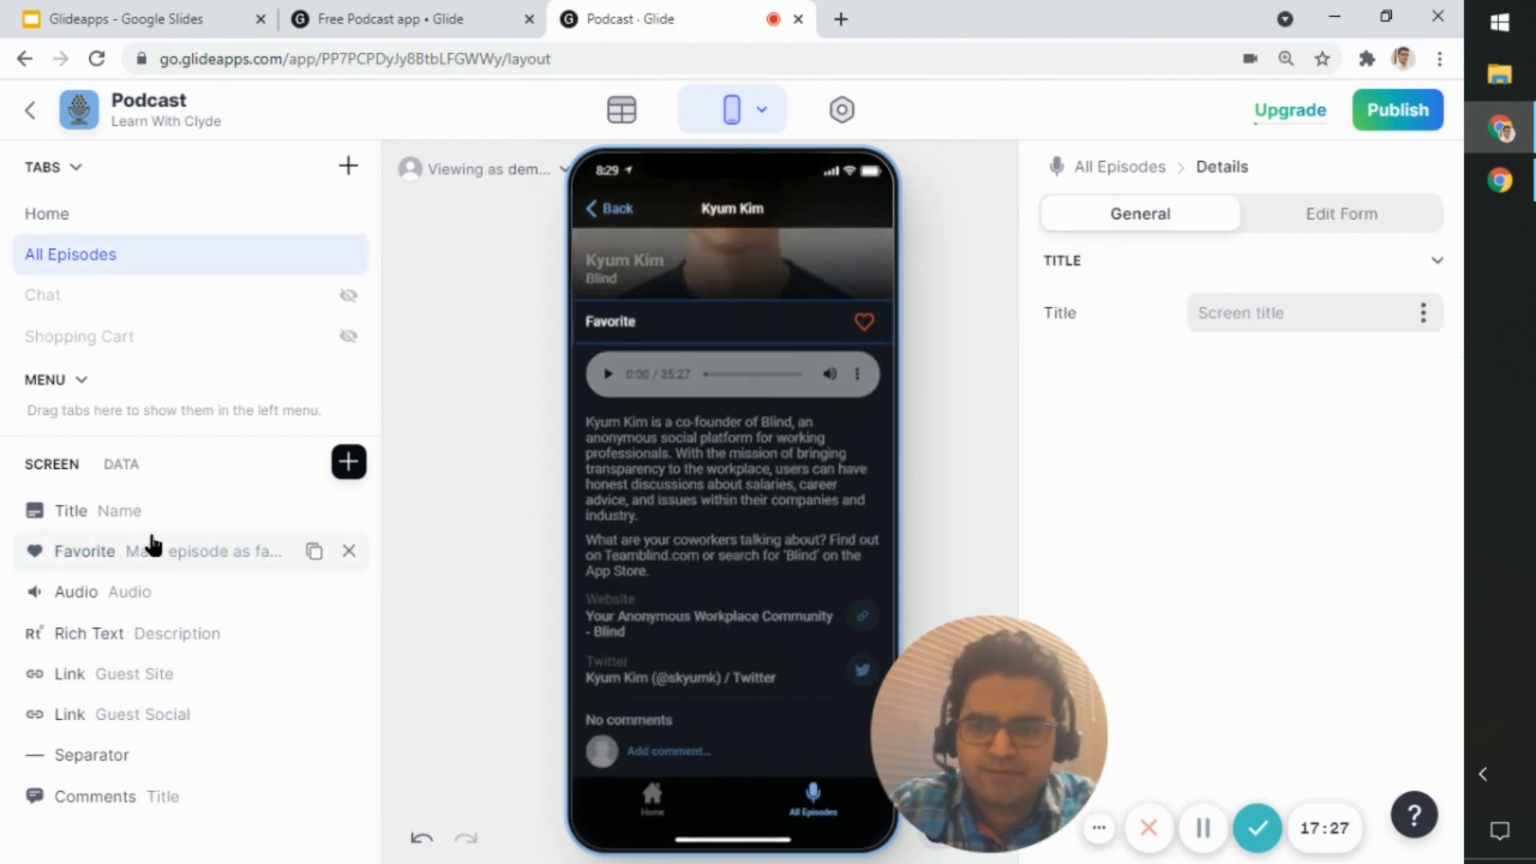
Move the text "Mark episode as favorite" from the Favorite component's list label to its Label
left_click(149, 552)
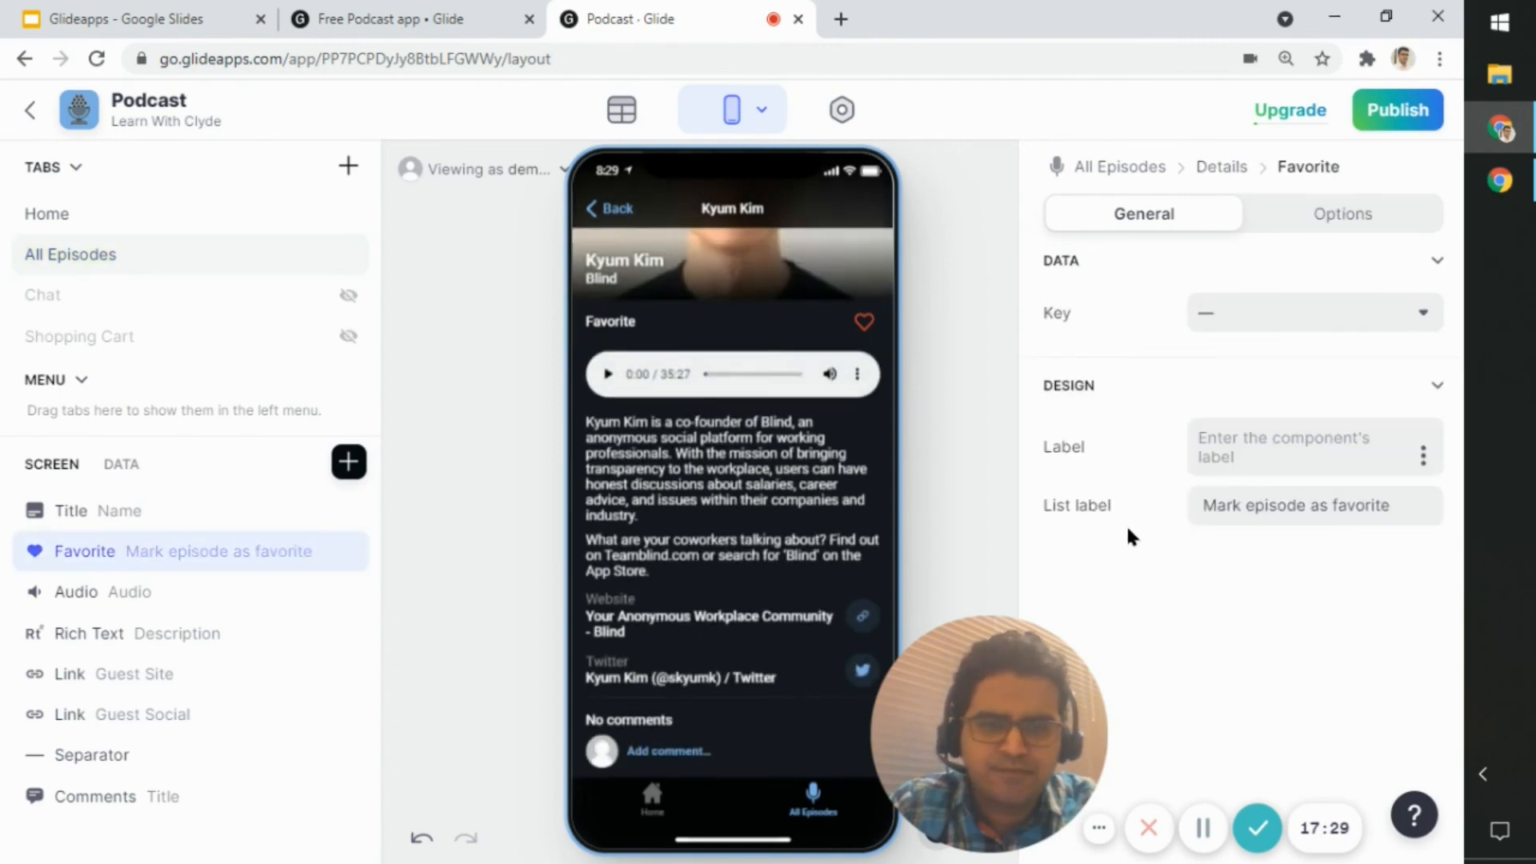
left_click(1276, 505)
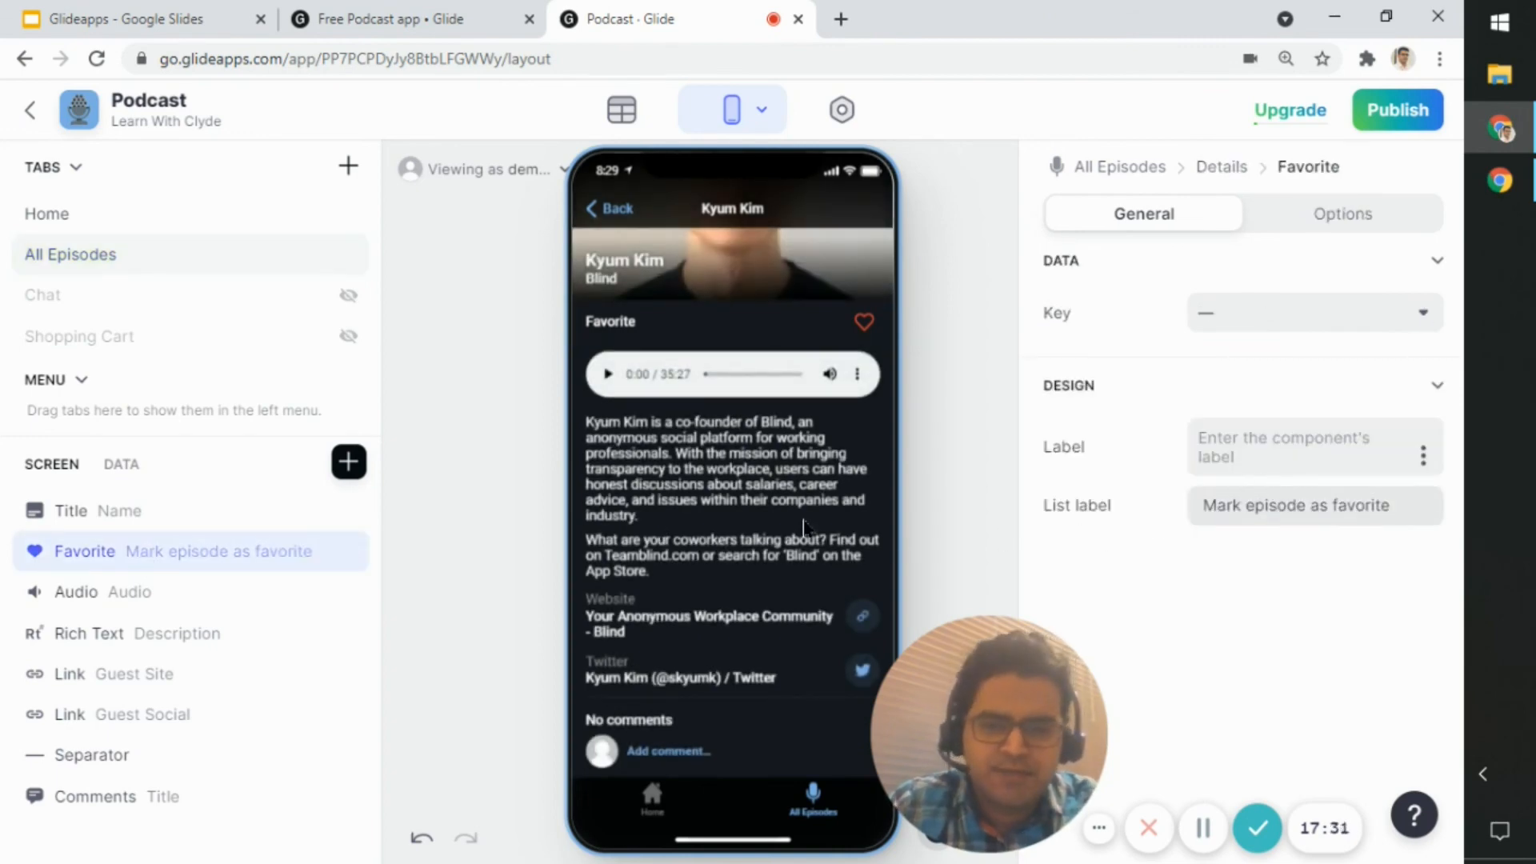
key("ctrl+a")
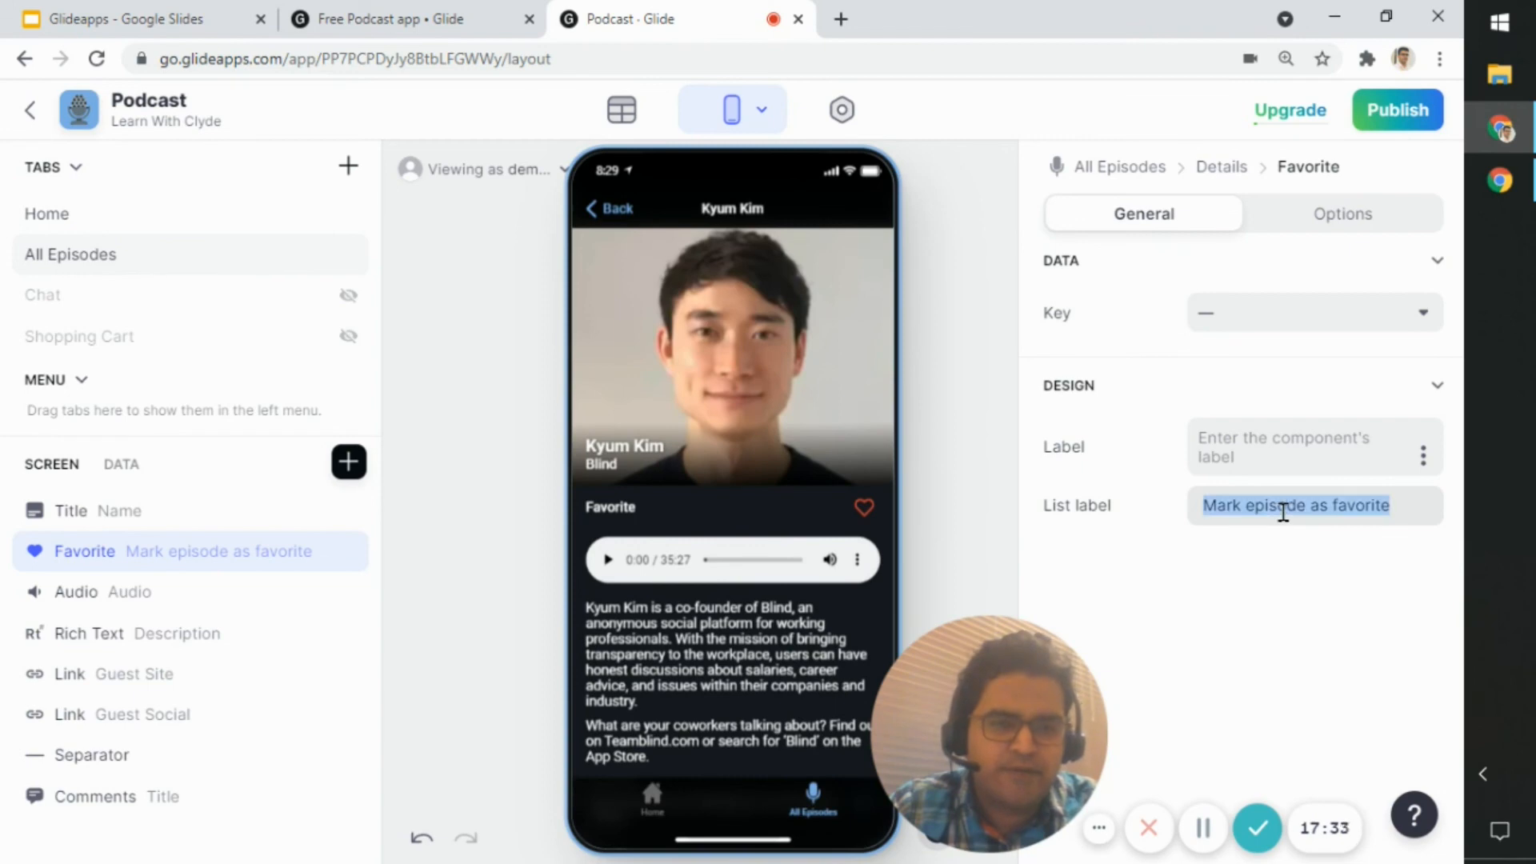
key("ctrl+x")
left_click(1278, 471)
key("ctrl+v")
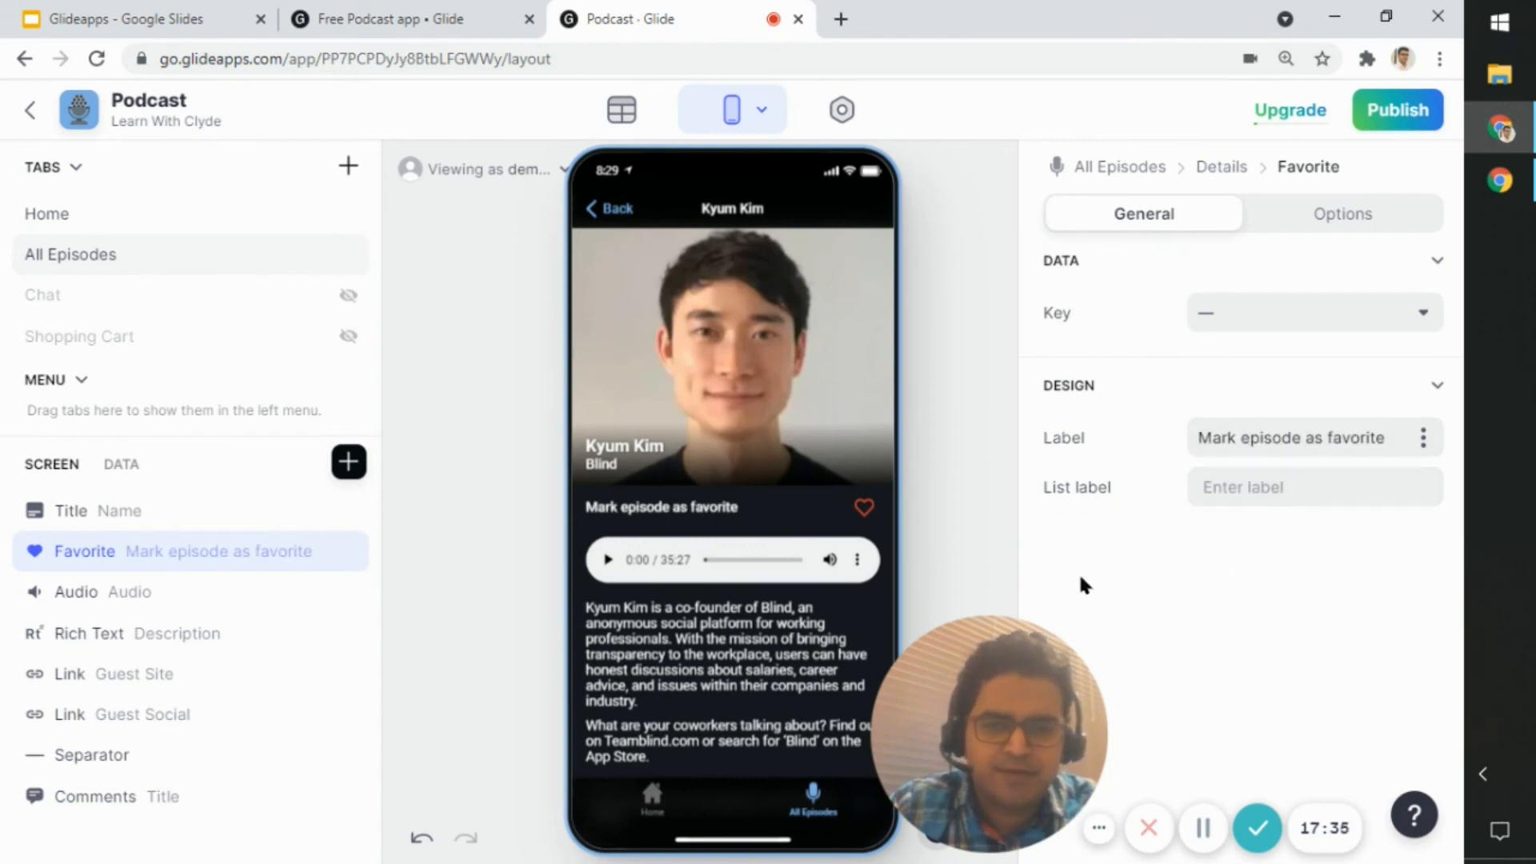
left_click(1003, 552)
Paste "Mark episode as favorite" into the Favorite component's list label as well and return to All Episodes
left_click(212, 551)
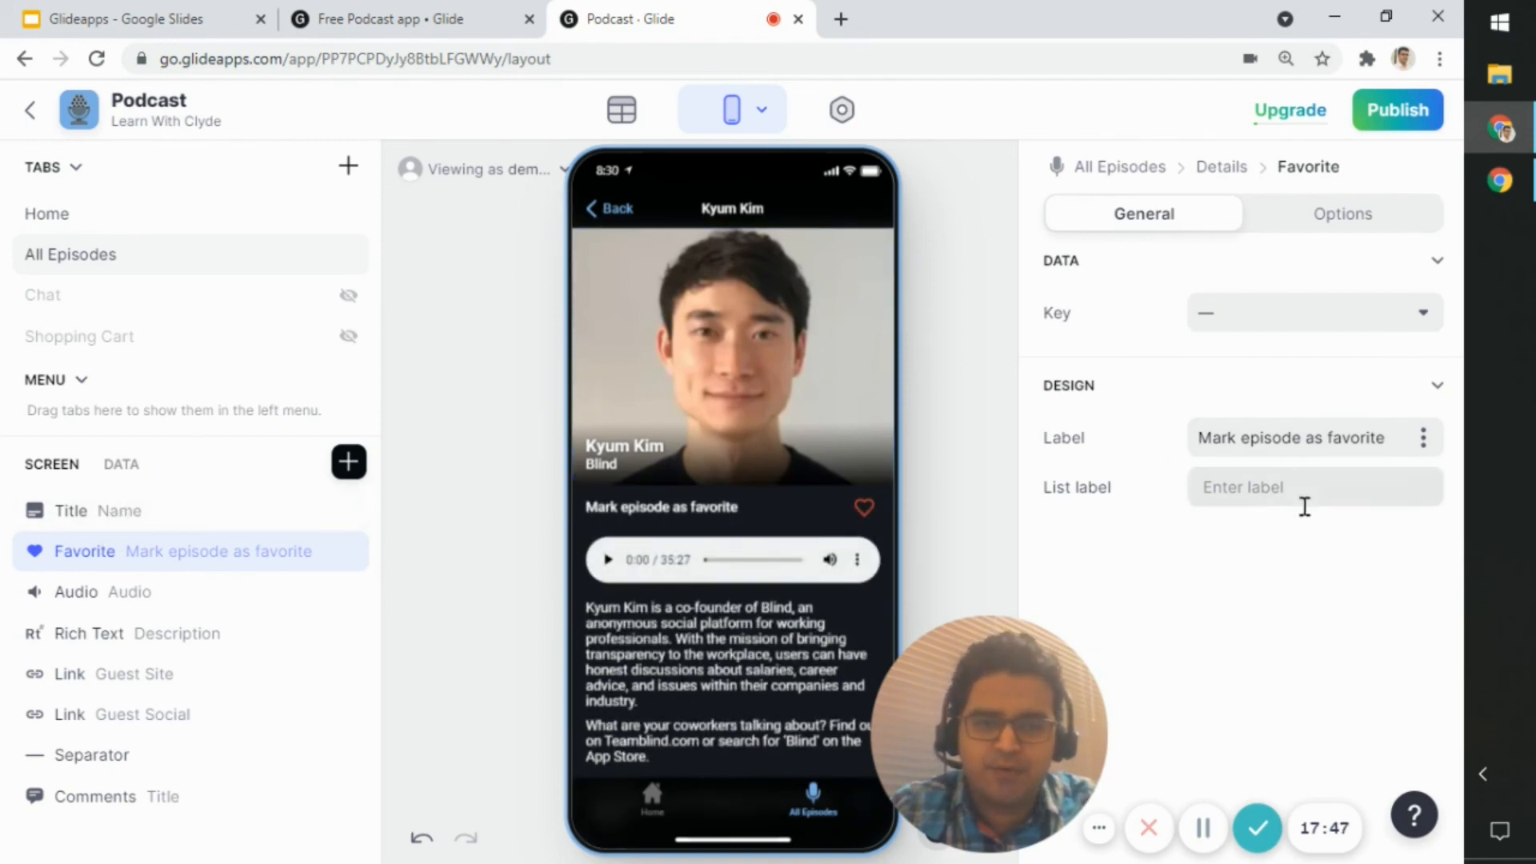
key("ctrl+v")
left_click(610, 211)
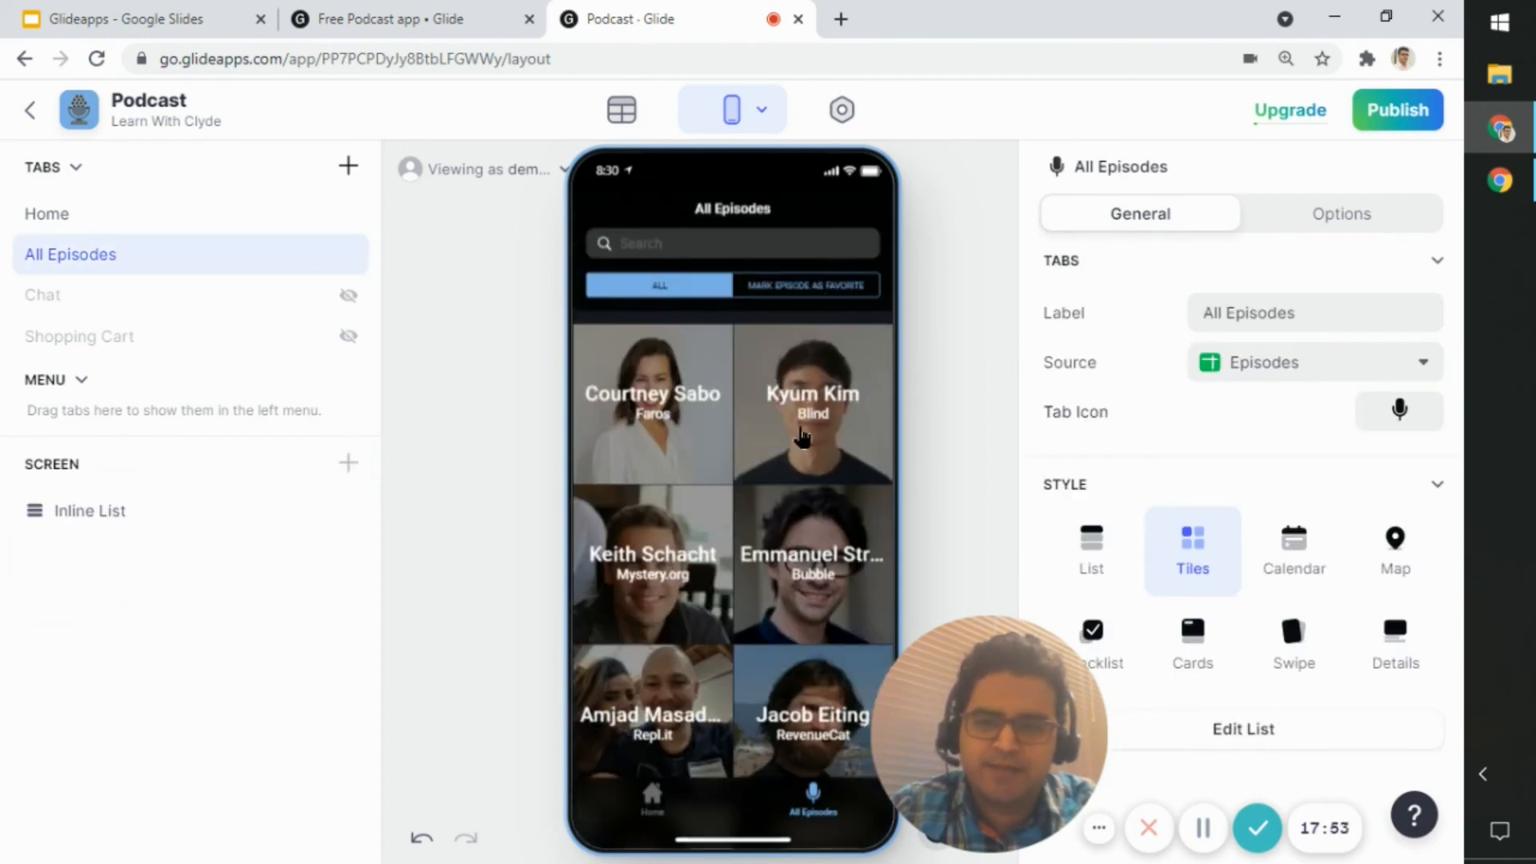
Reopen the Blind episode's details and set the Favorite component's list label to "View favorite episodes"
left_click(798, 434)
left_click(302, 554)
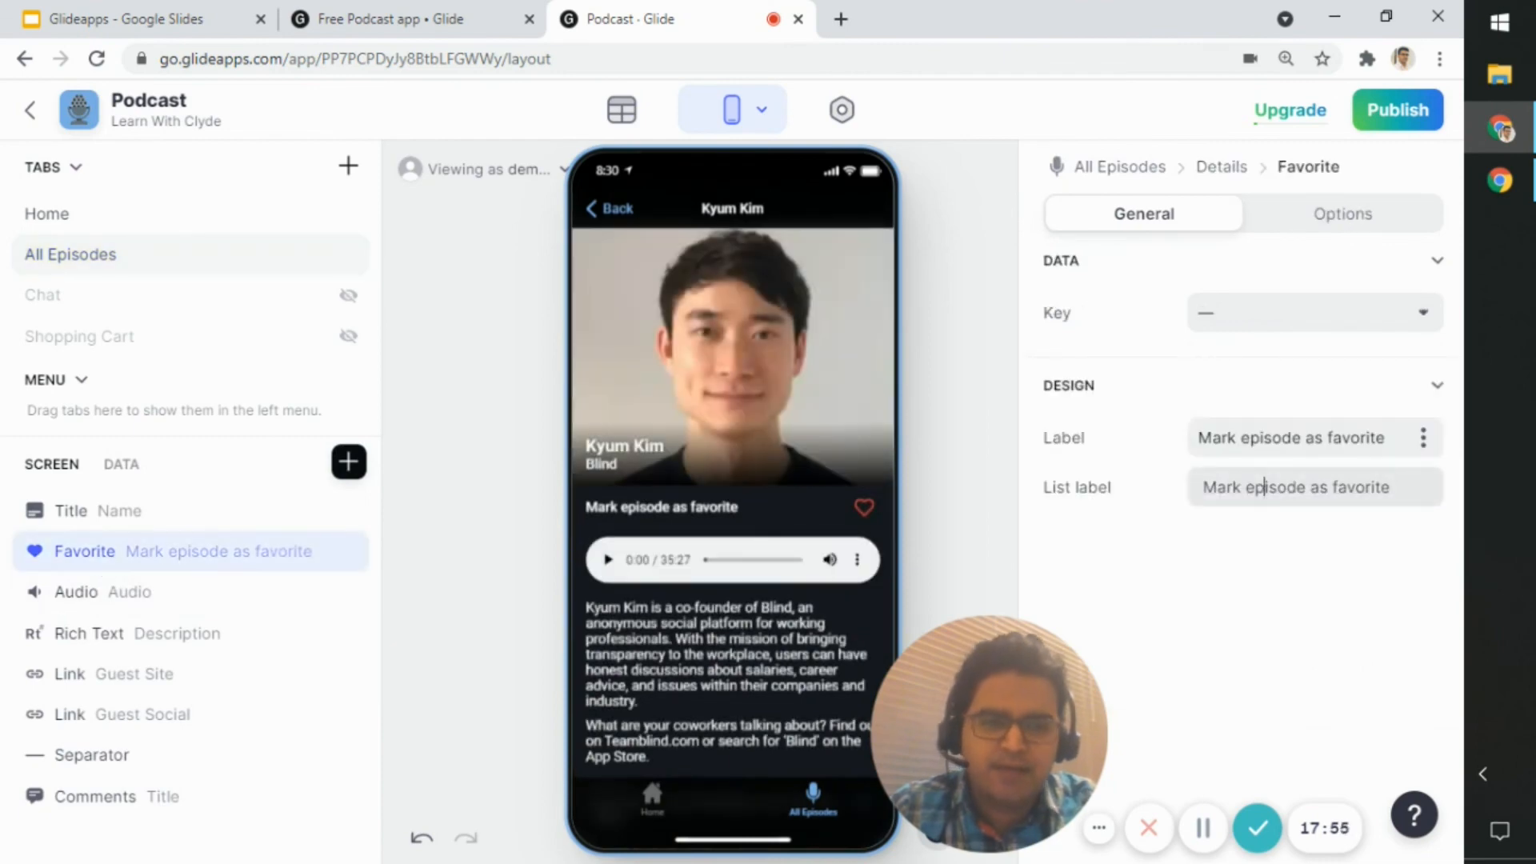
triple_click(1268, 487)
type("View favorite episodes")
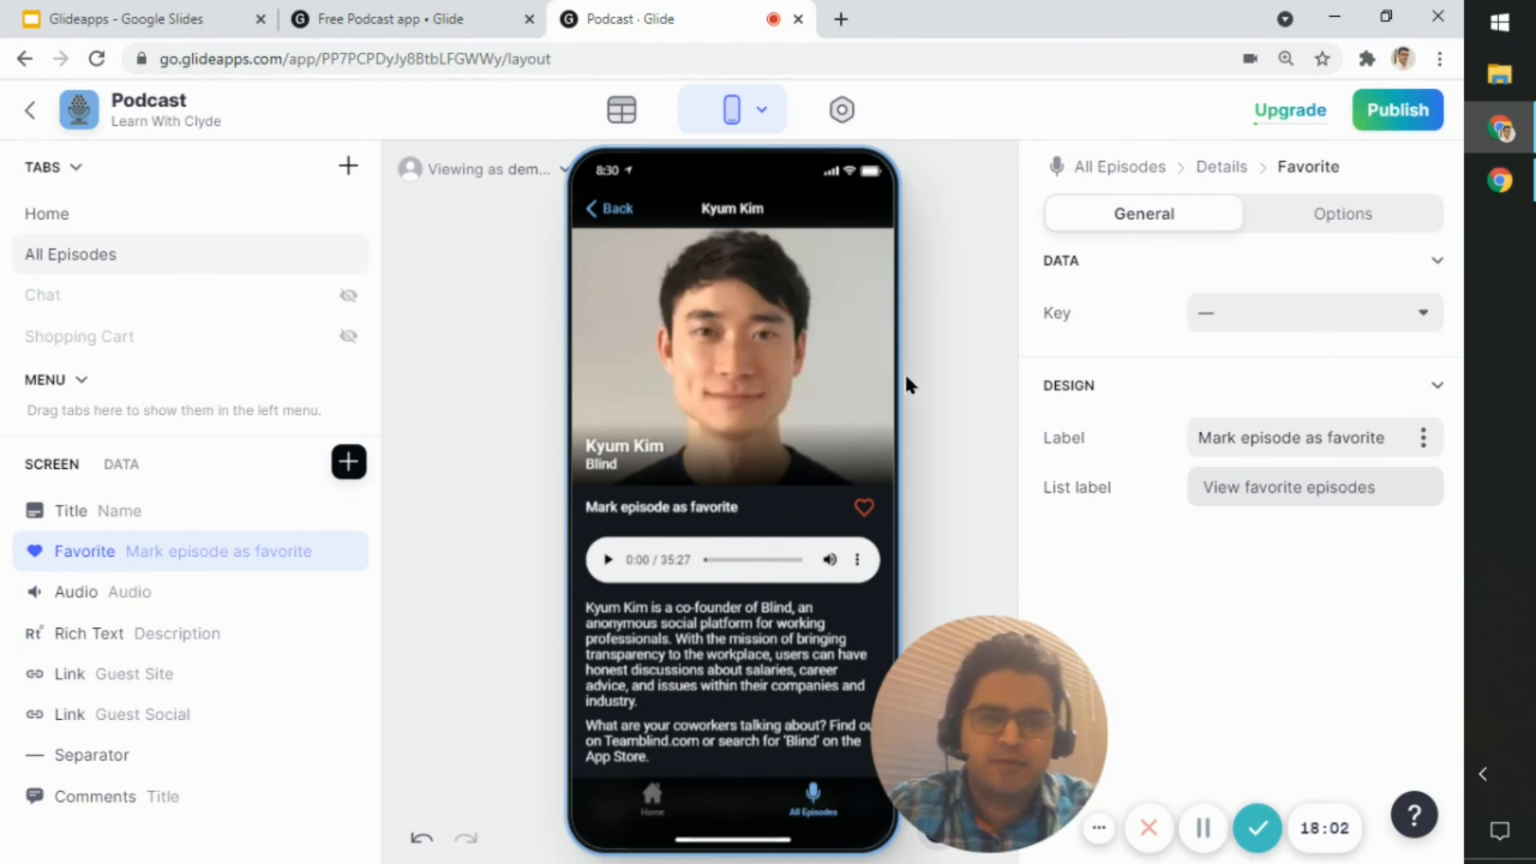
left_click(904, 371)
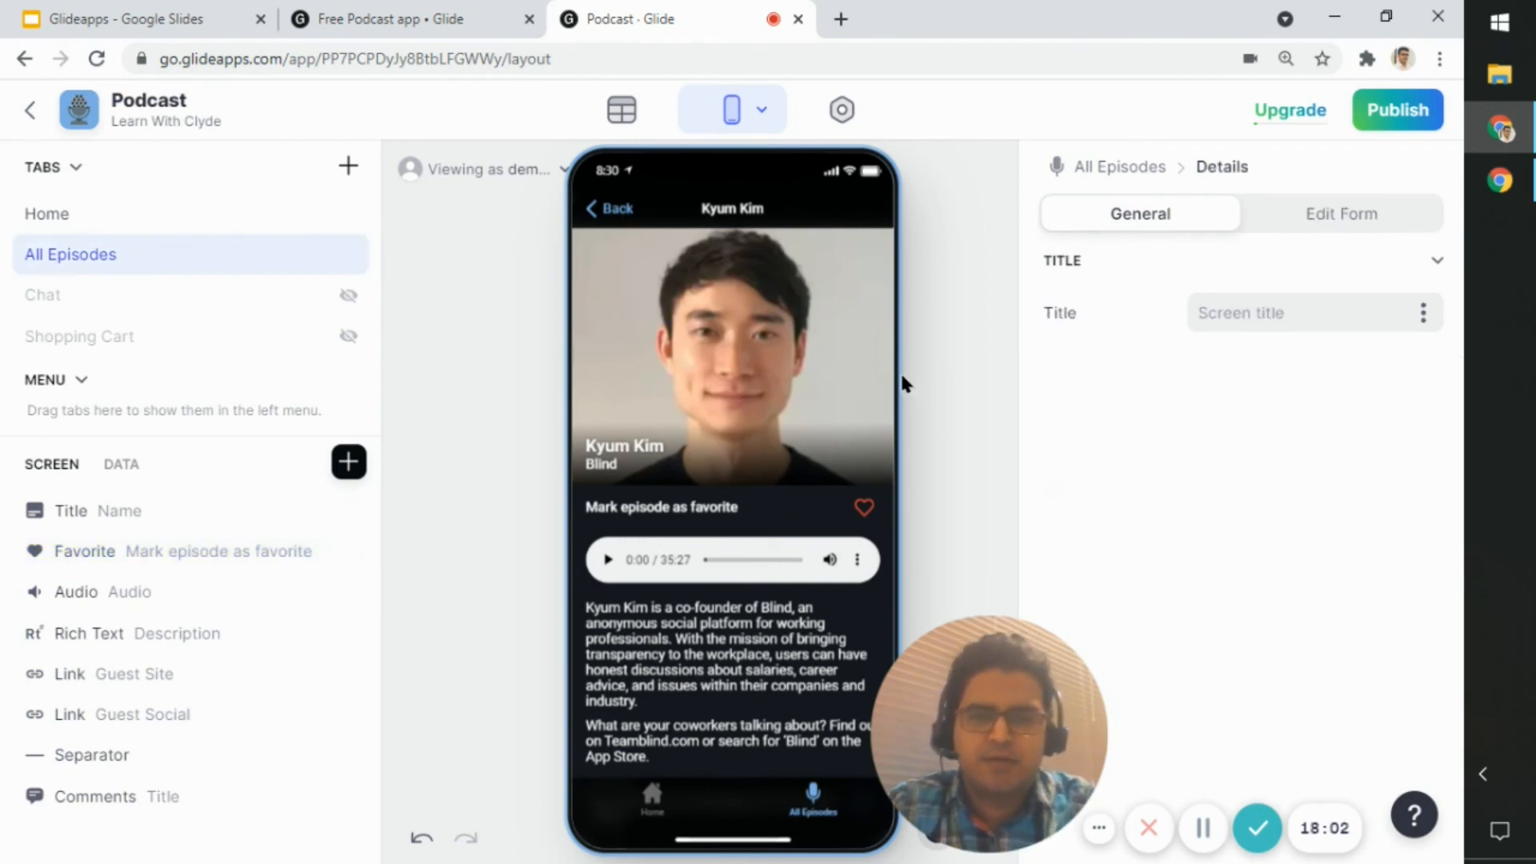
Return to All Episodes to check the favorites filter label and the episode tiles, and open the Home screen
left_click(600, 211)
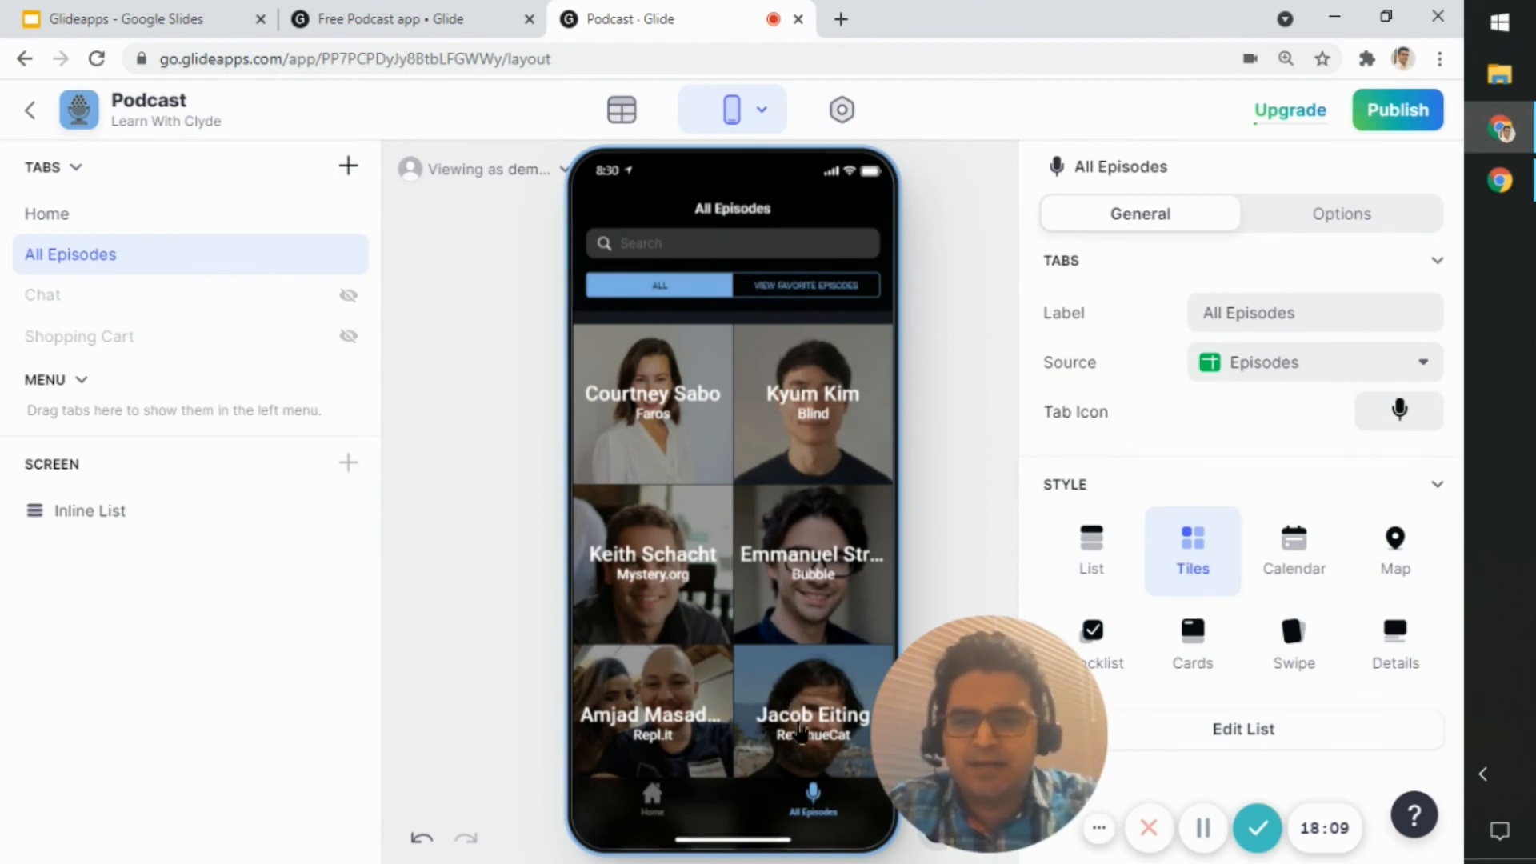
scroll(800, 690, "down", 4)
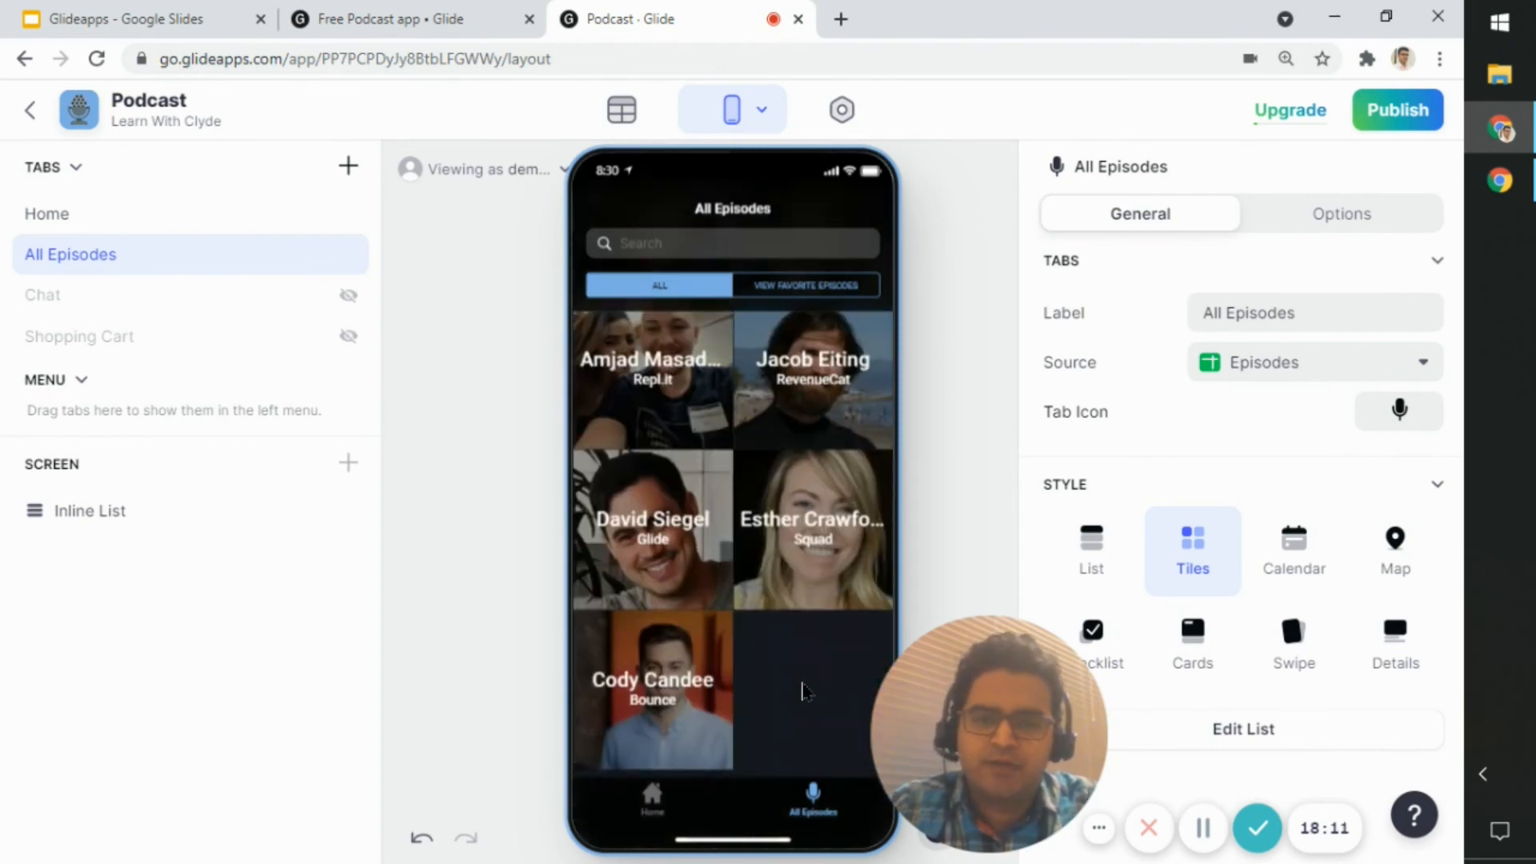
scroll(800, 690, "up", 4)
left_click(653, 800)
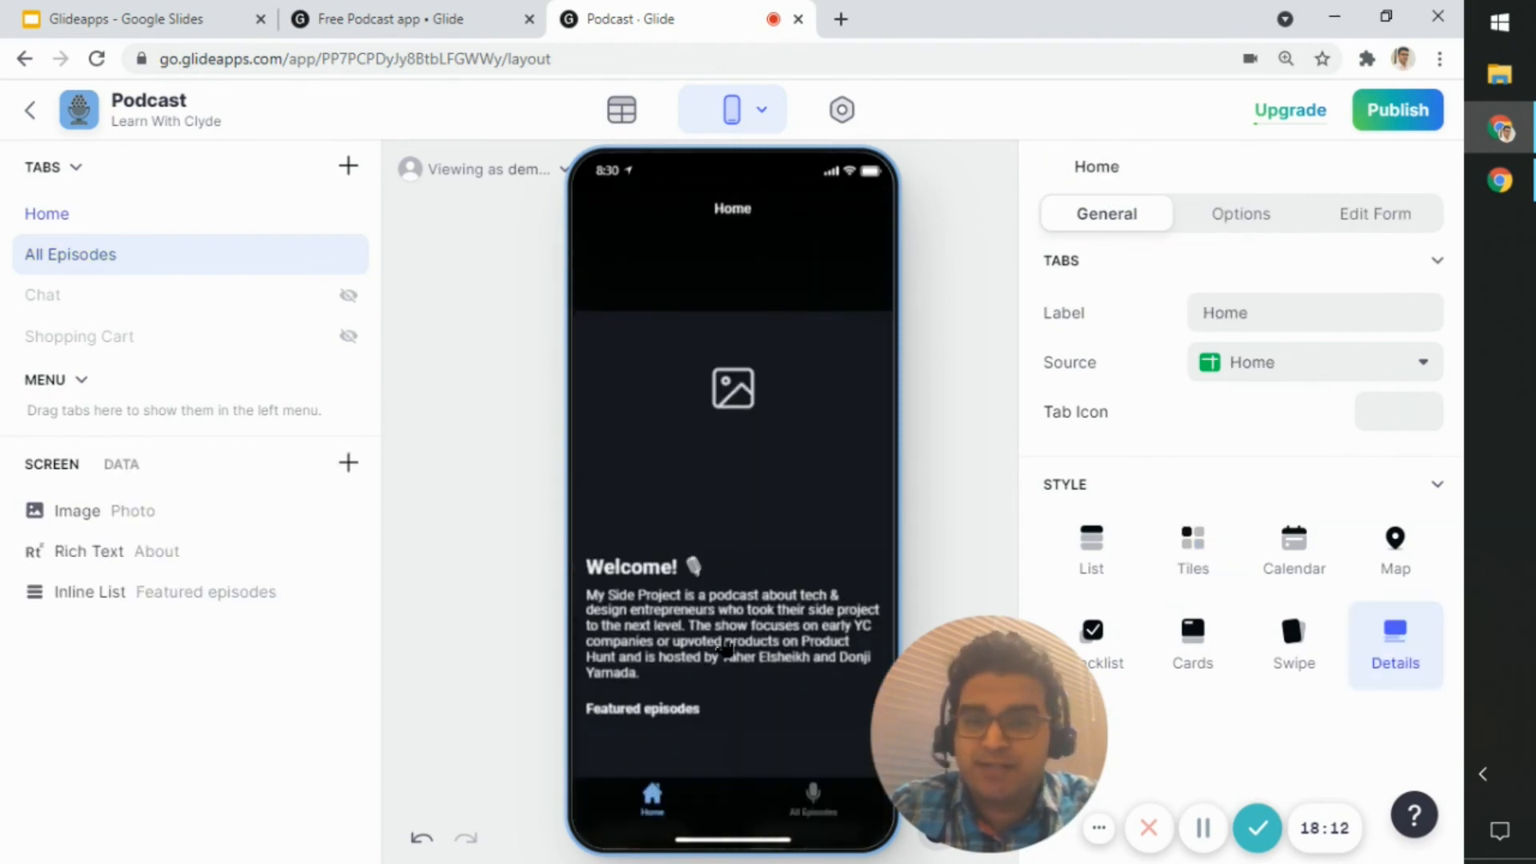